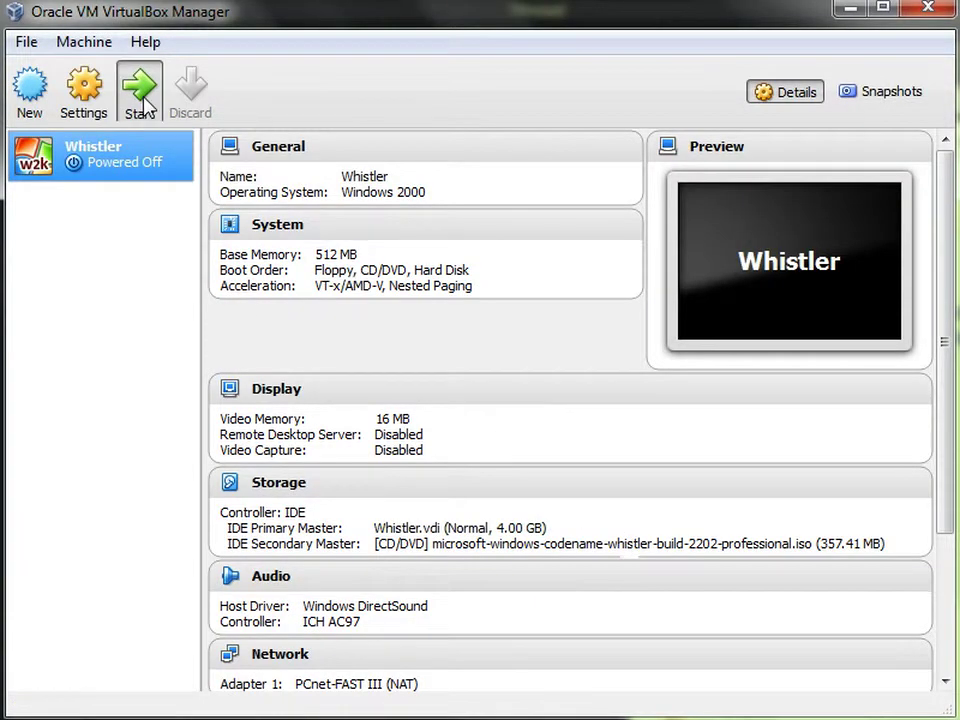
# - Start the Whistler virtual machine in VirtualBox and let Windows 2000 Setup run and reboot
pyautogui.click(141, 95)
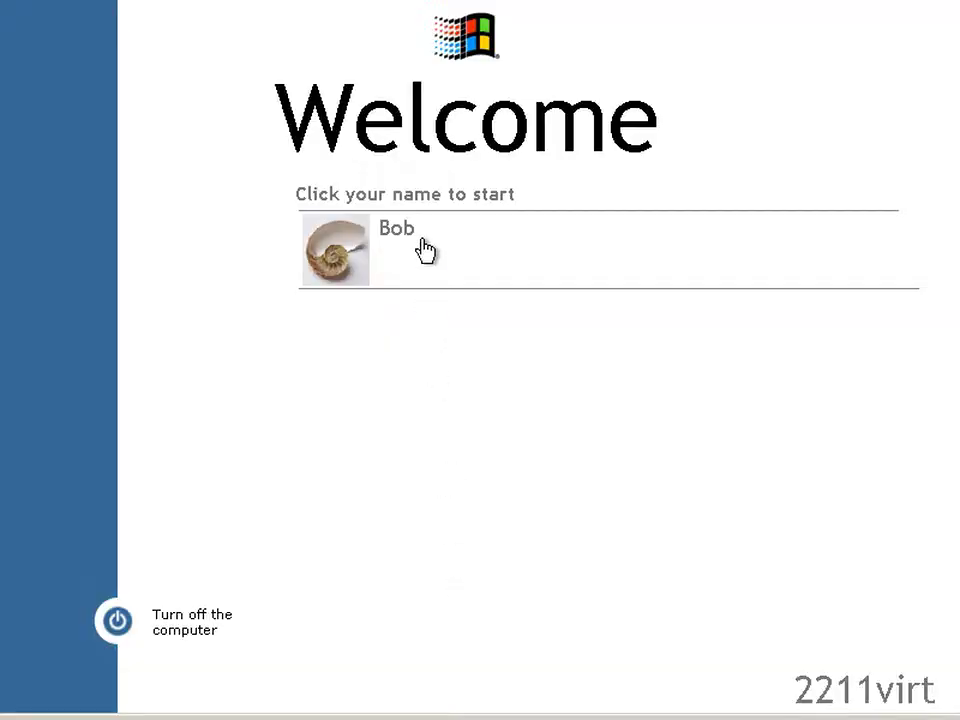
pyautogui.click(425, 250)
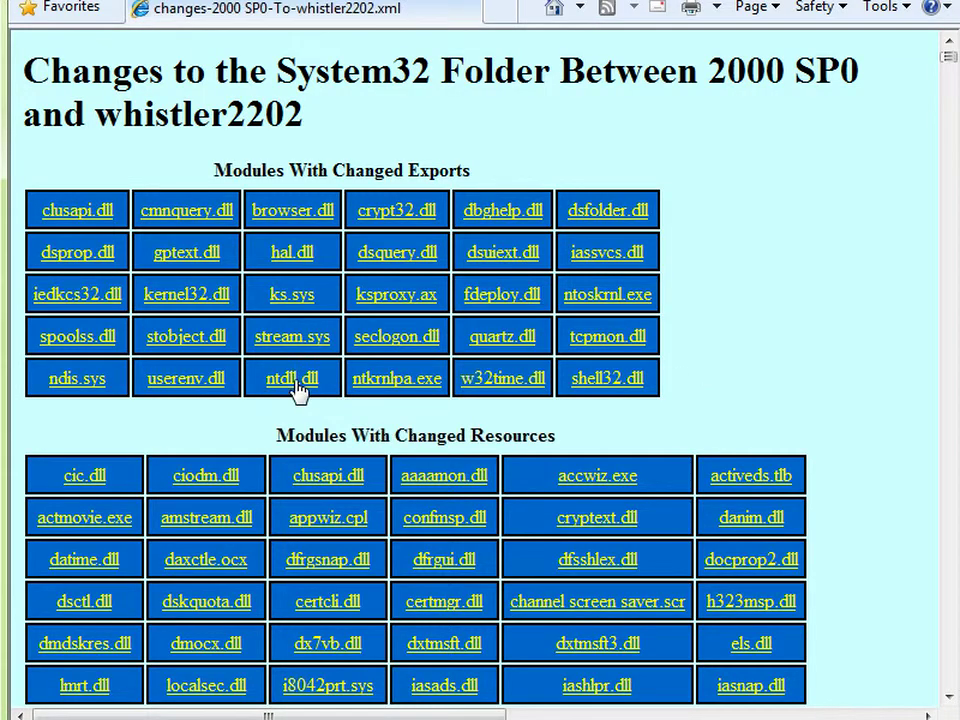
pyautogui.click(300, 390)
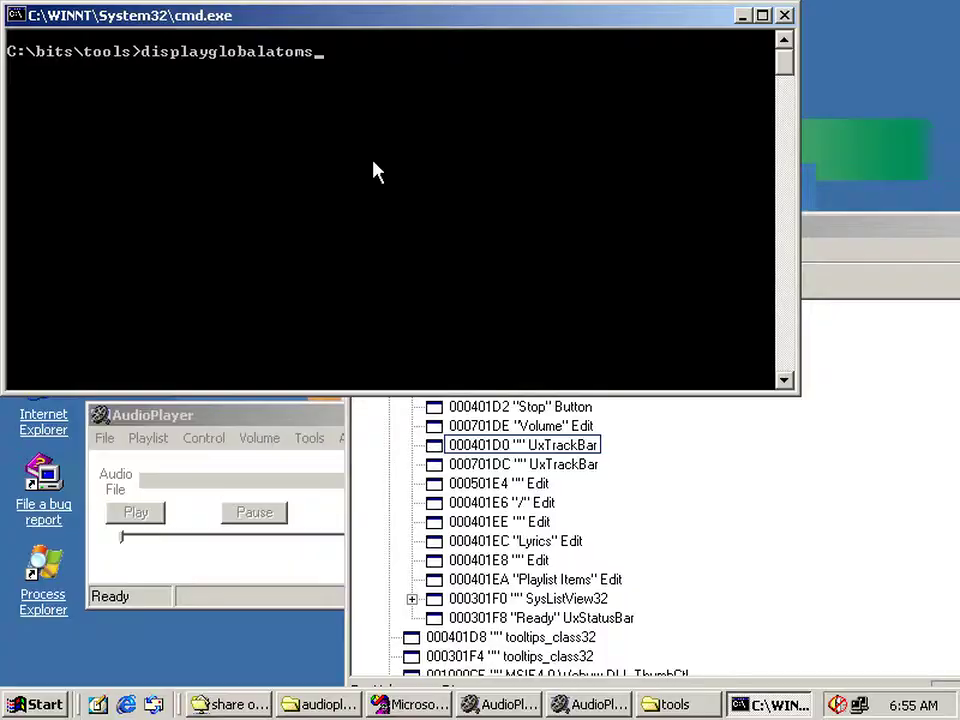
# - Run displayglobalatoms, then reboot into Whistler build 2267 to reach the desktop
pyautogui.press('Return')
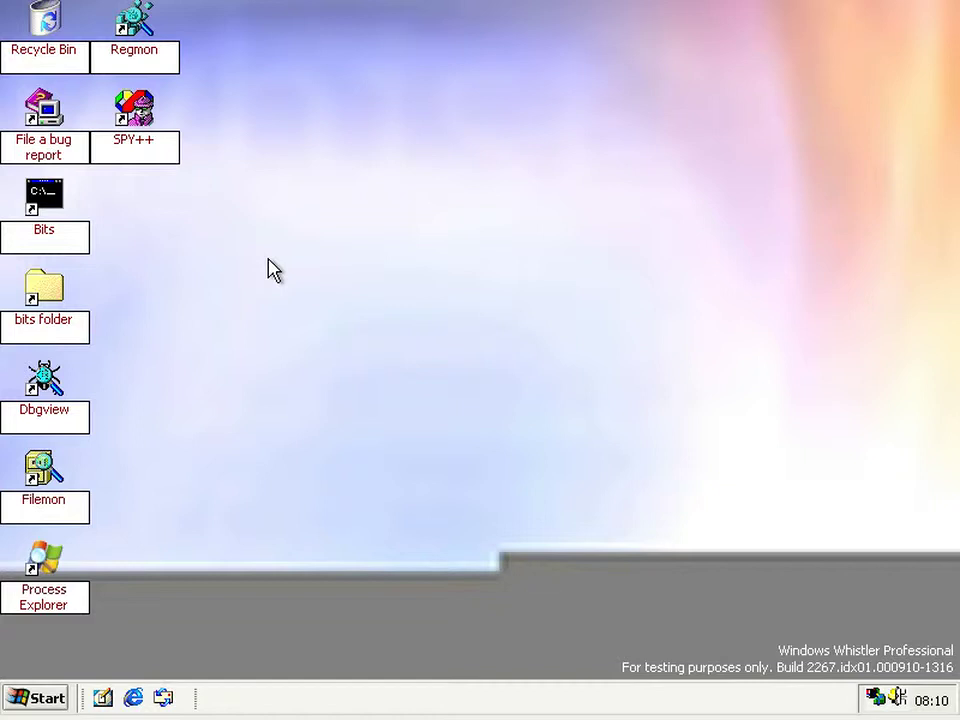
# - From the Bits command window, register srclient.dll with regsvr32 and confirm the success message
pyautogui.click(70, 222)
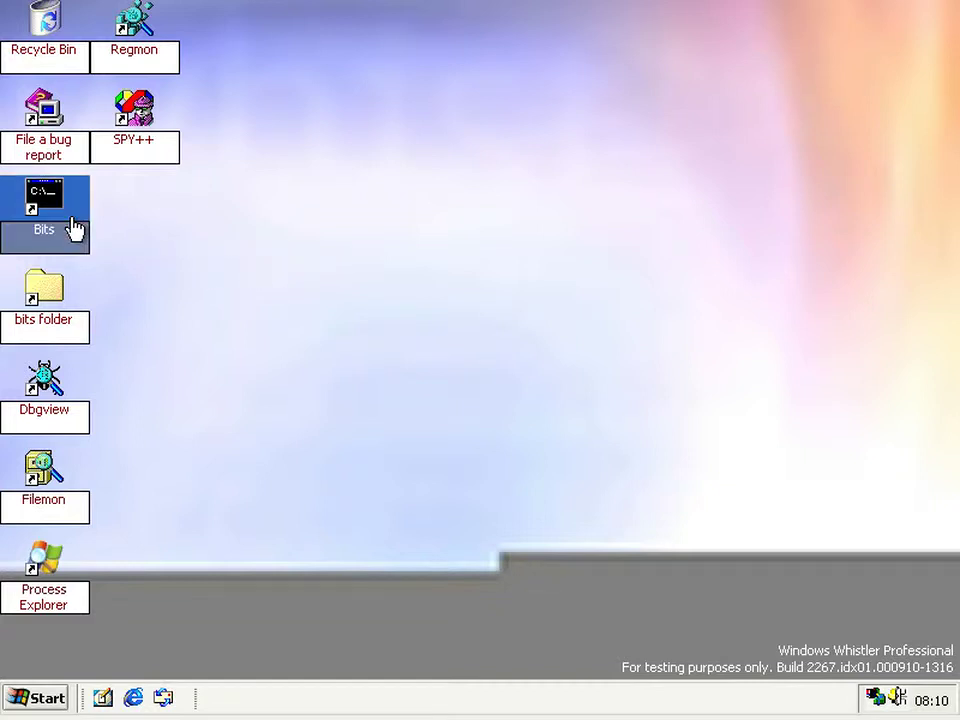
pyautogui.press('Return')
pyautogui.moveTo(335, 18); pyautogui.dragTo(410, 158)
pyautogui.write('r')
pyautogui.press('BackSpace')
pyautogui.write('regsvr32 src')
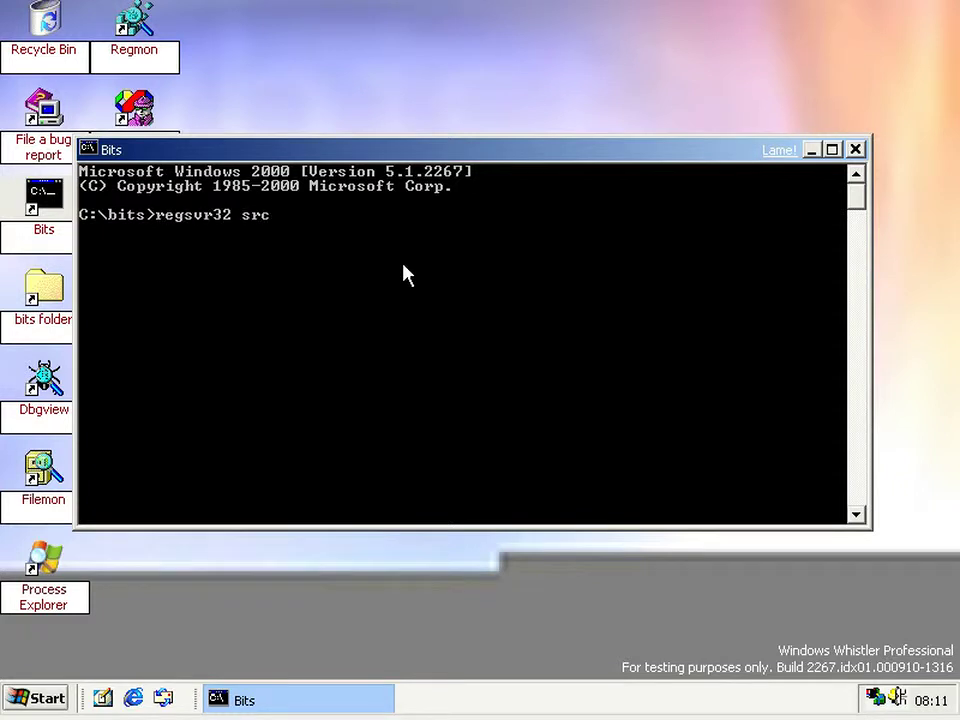
pyautogui.write('lient.dll')
pyautogui.press('Return')
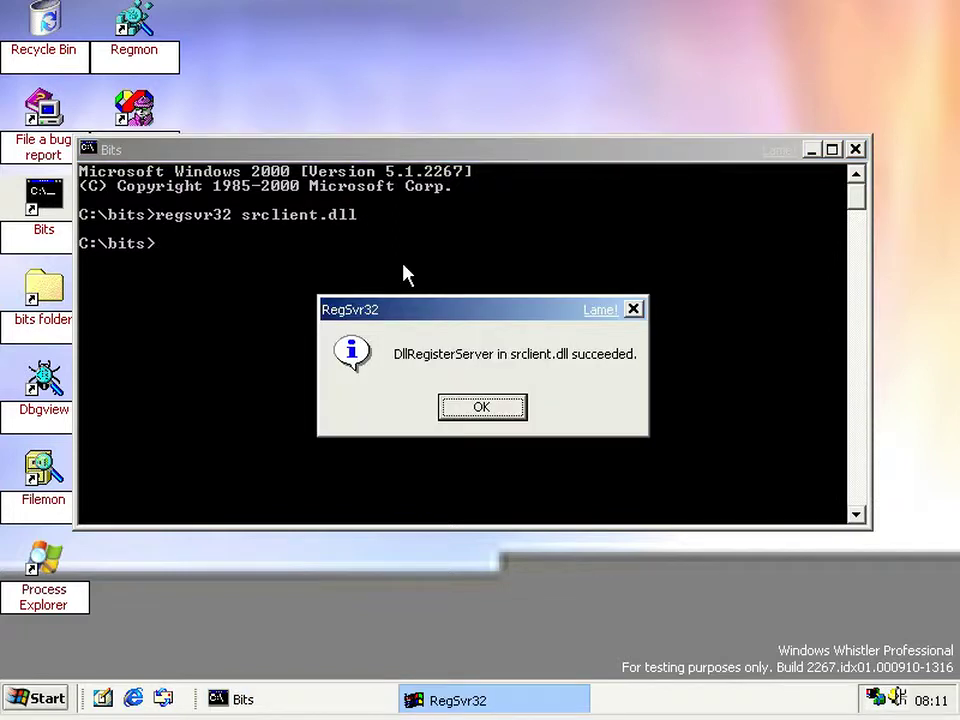
pyautogui.press('Return')
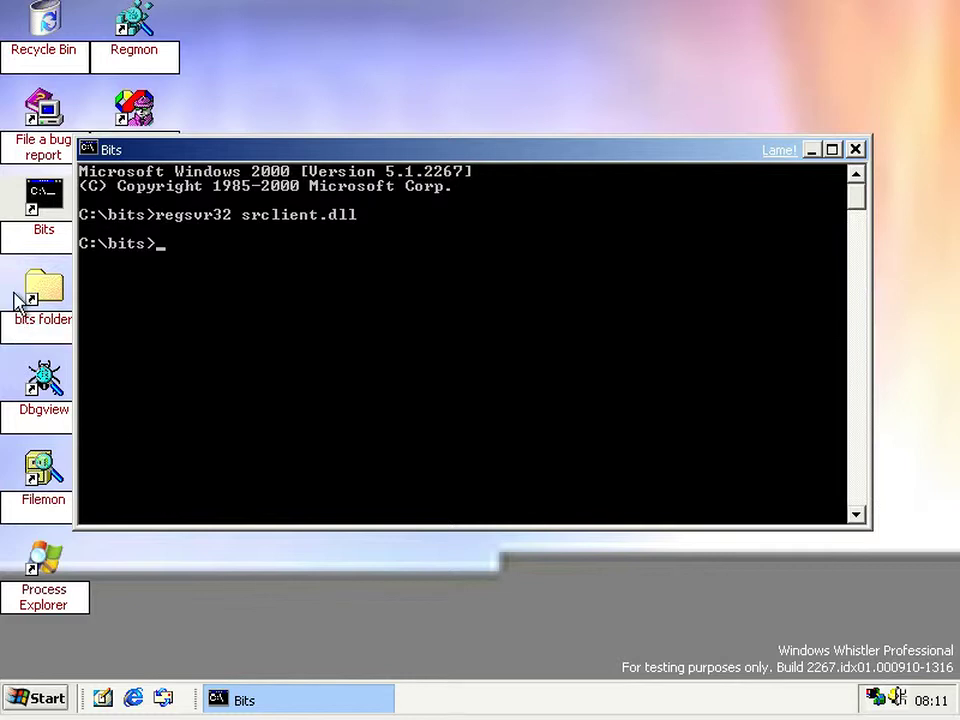
# - Open the C:\Bits folder and scroll through its file list
pyautogui.doubleClick(34, 298)
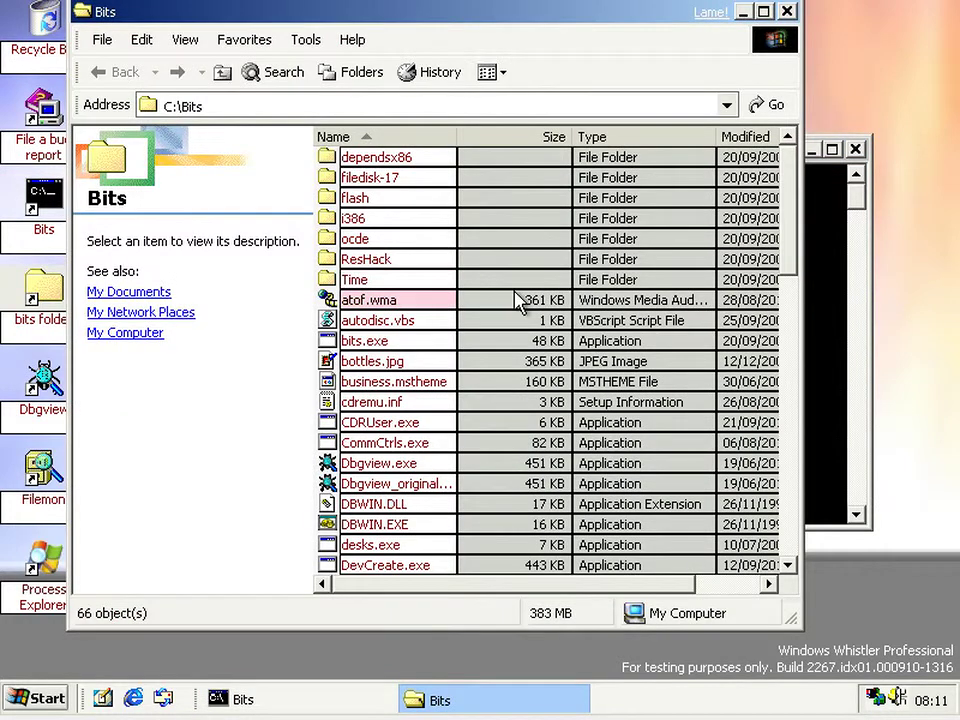
pyautogui.scroll(-8, 520, 300)
pyautogui.moveTo(517, 302)
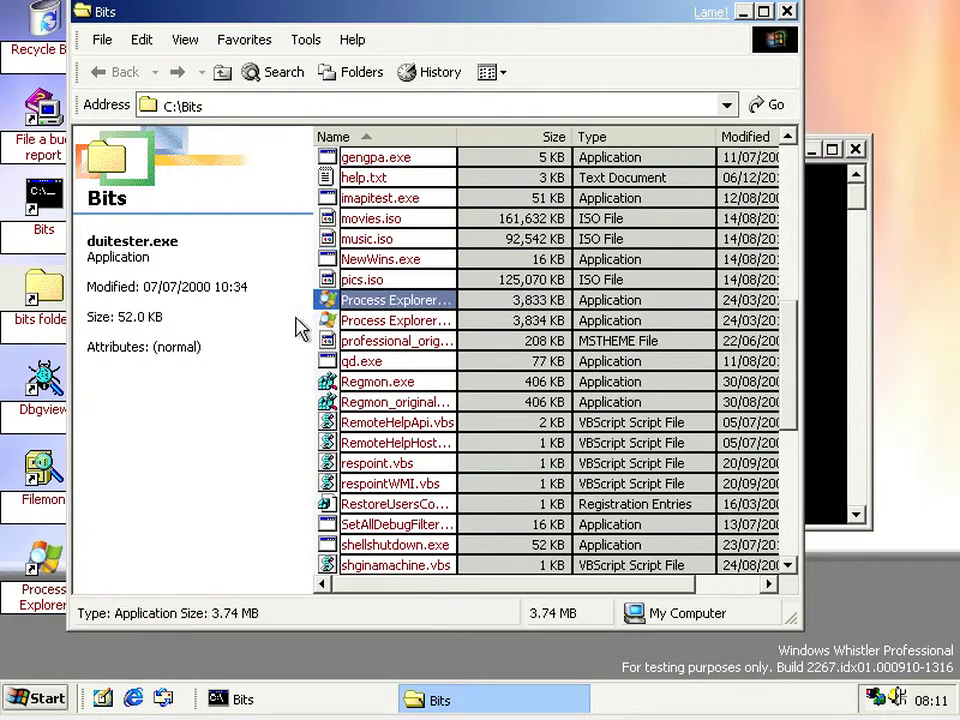
pyautogui.scroll(-1, 268, 343)
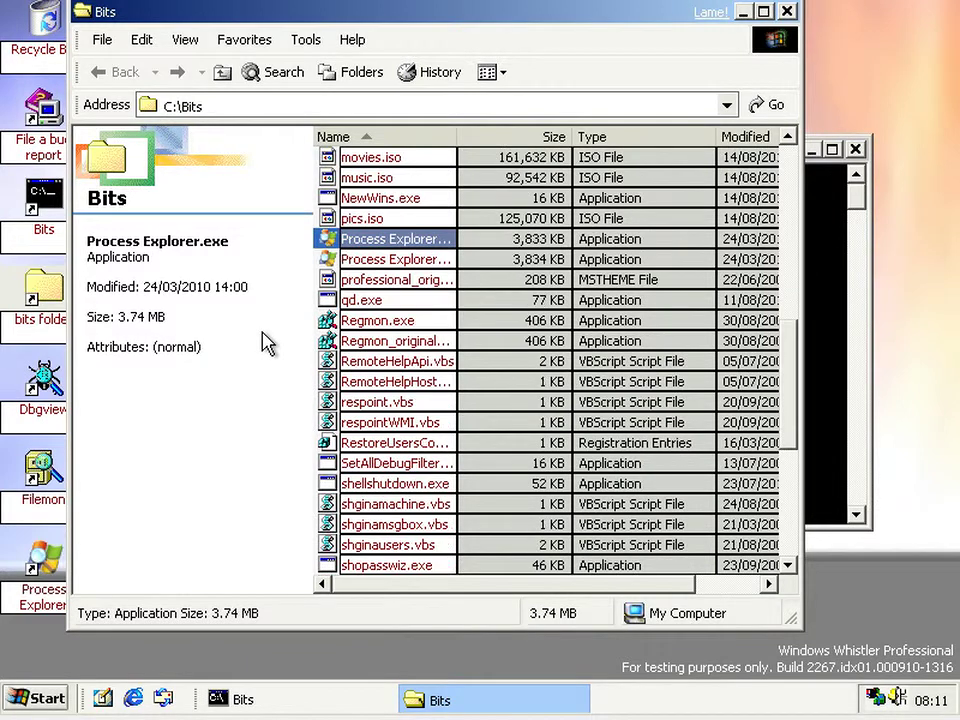
# - Run cscript //nologo respoint.vbs, which fails to find Srclient.SystemRestore, and dismiss the error
pyautogui.click(845, 355)
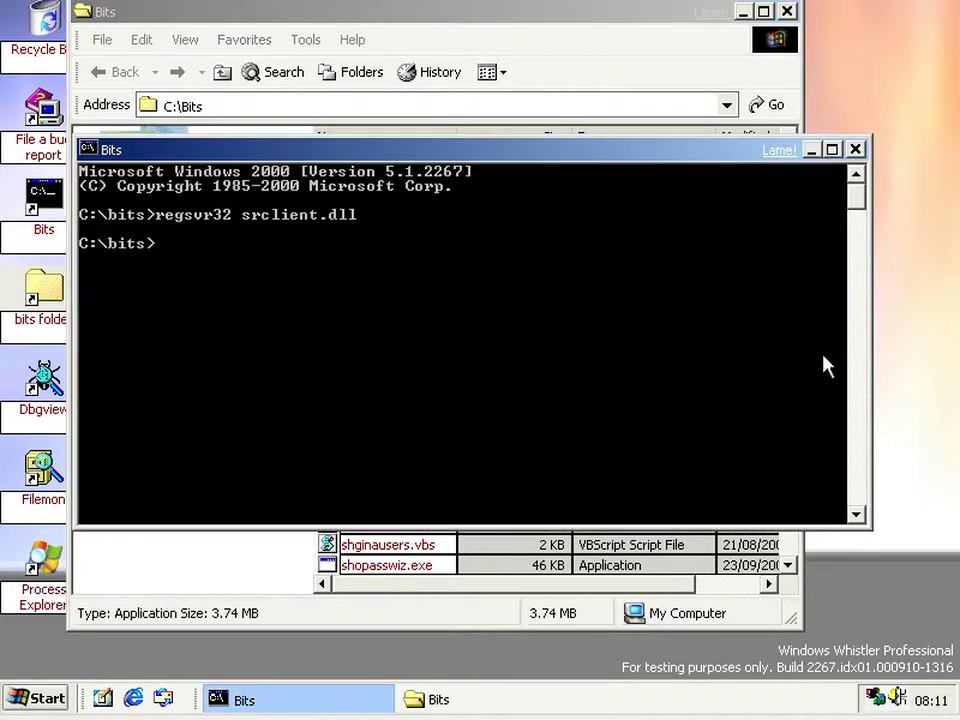
pyautogui.write('sc')
pyautogui.press('BackSpace')
pyautogui.press('BackSpace')
pyautogui.write('cscript')
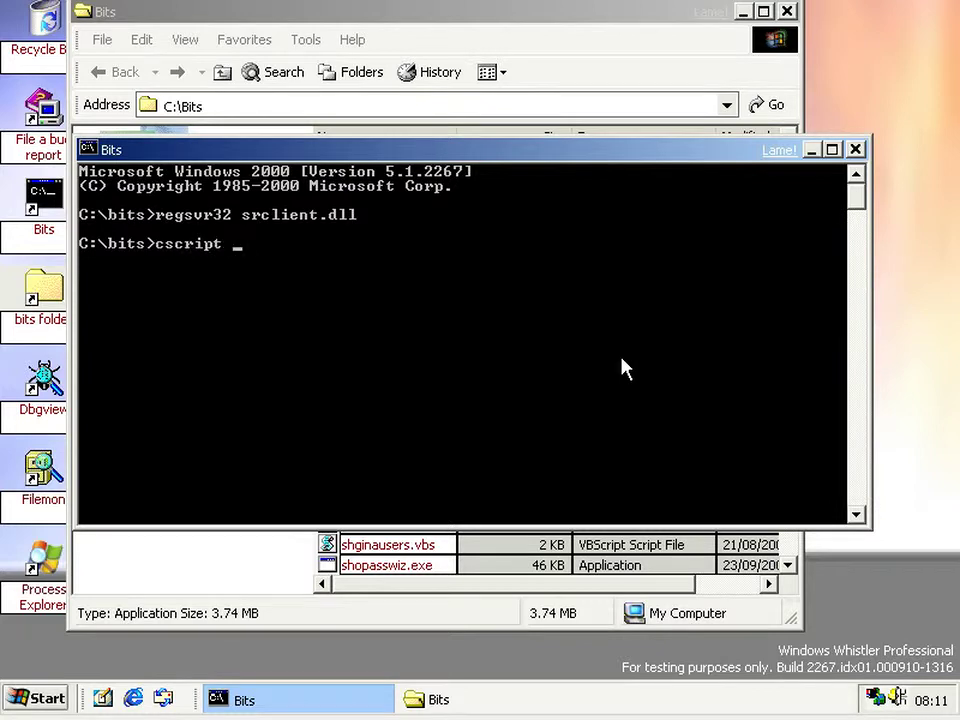
pyautogui.write(' //nologo resoin')
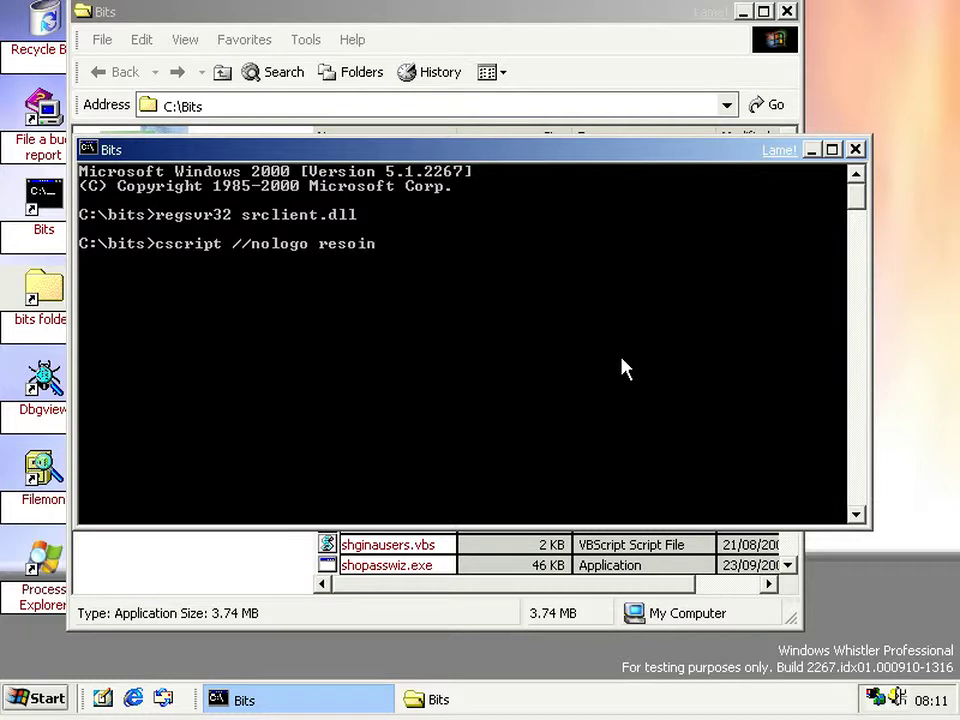
pyautogui.write('t.vb')
pyautogui.press('Left')
pyautogui.press('Left')
pyautogui.press('Left')
pyautogui.press('Left')
pyautogui.press('Left')
pyautogui.press('Left')
pyautogui.press('Left')
pyautogui.press('Left')
pyautogui.write('p')
pyautogui.press('Return')
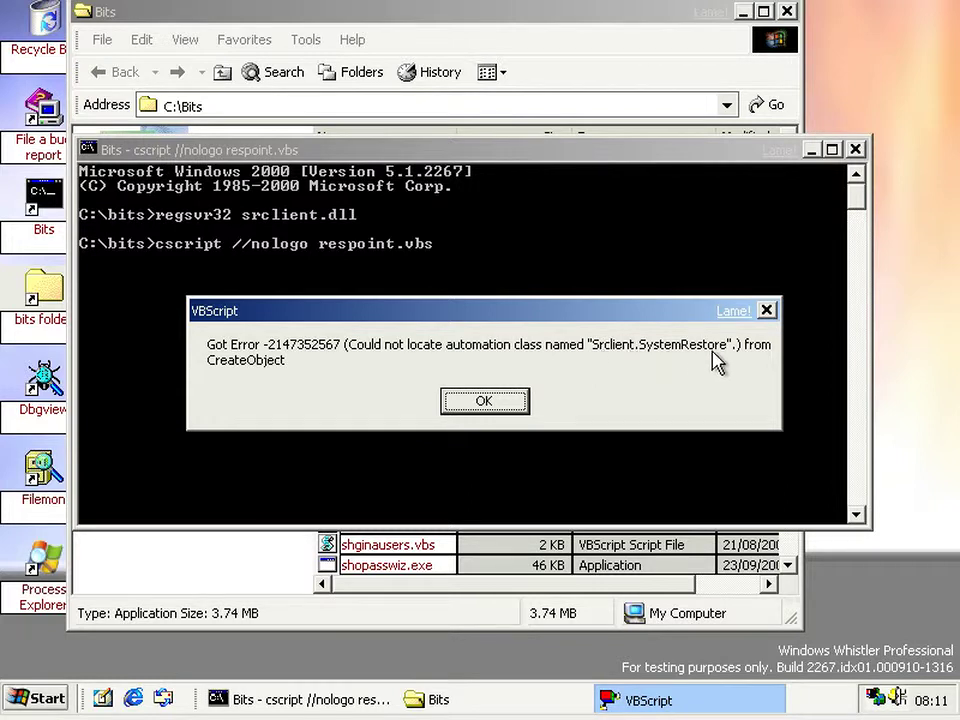
pyautogui.click(496, 402)
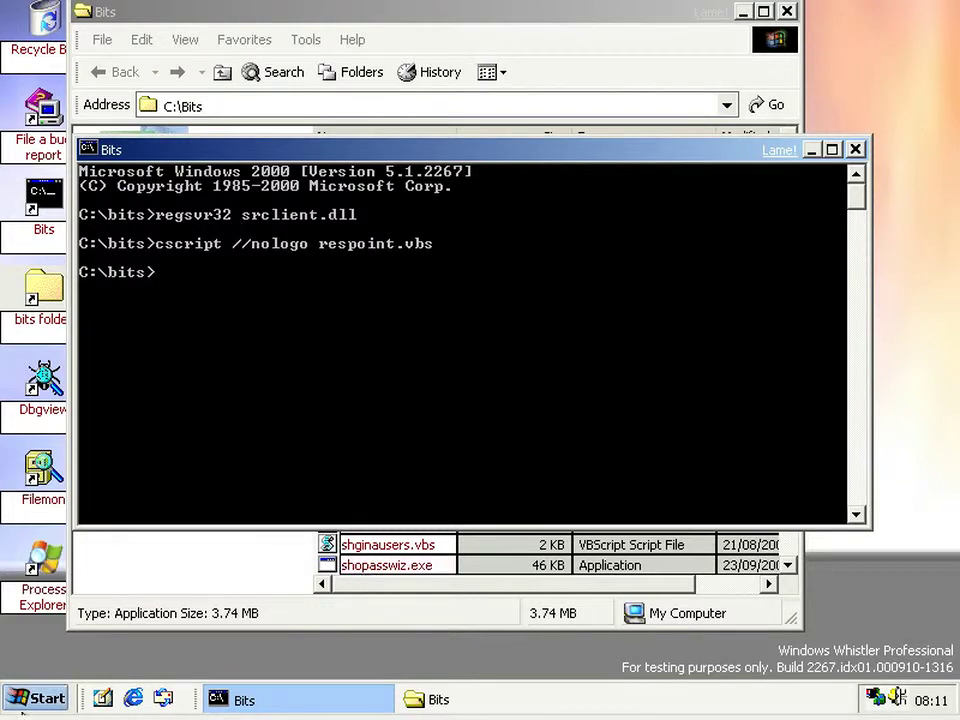
pyautogui.click(37, 698)
pyautogui.click(342, 564)
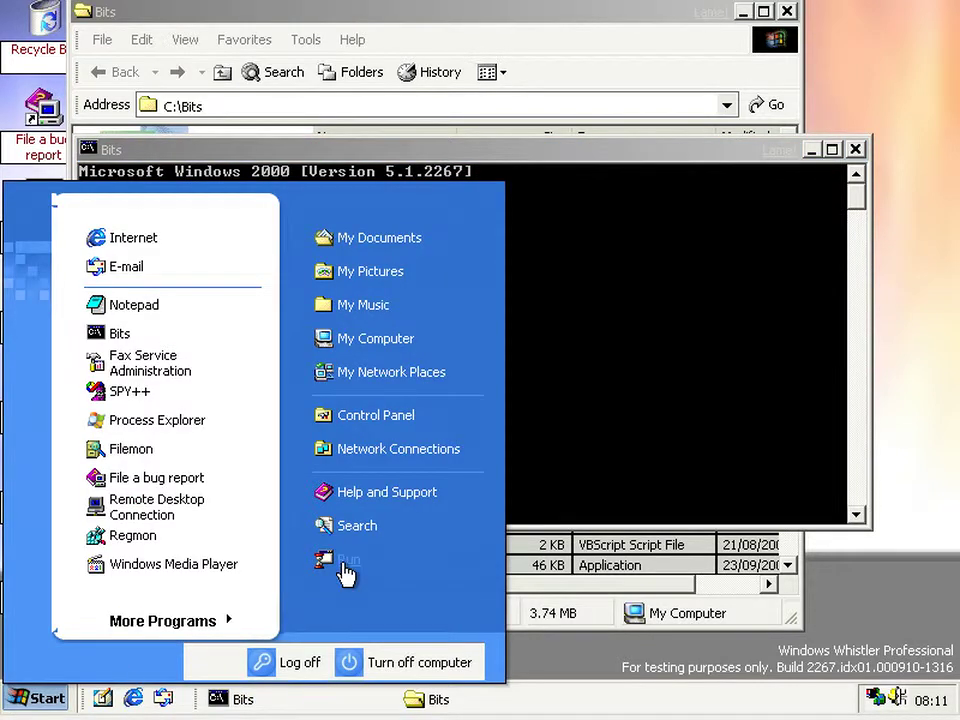
pyautogui.press('Return')
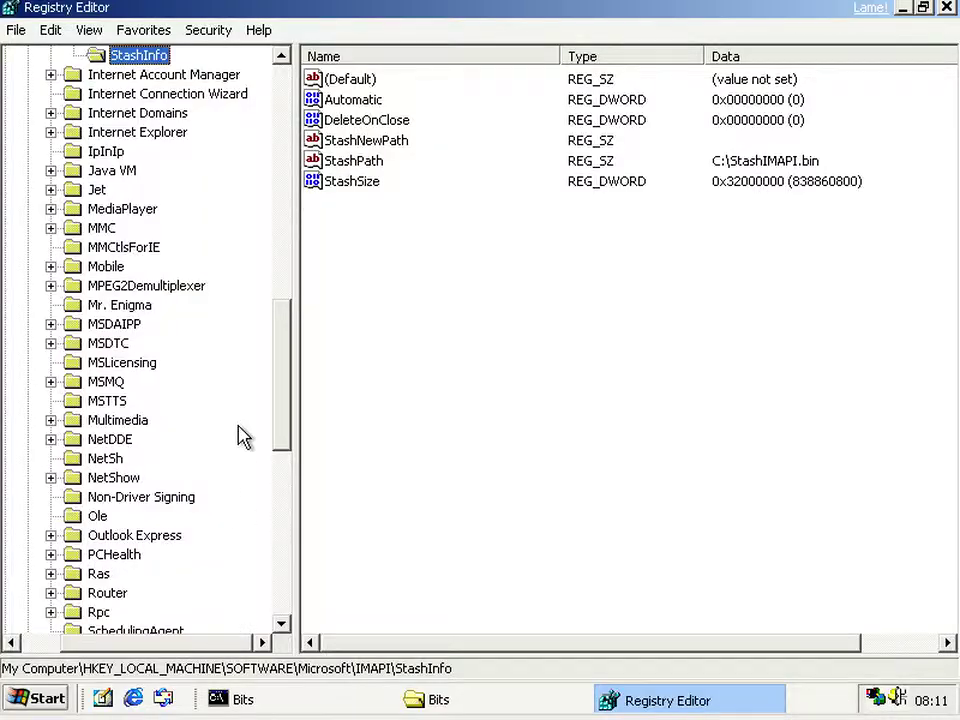
pyautogui.press('Home')
pyautogui.press('Down')
pyautogui.press('Right')
pyautogui.press('Down')
pyautogui.press('Down')
pyautogui.press('s')
pyautogui.press('Down')
pyautogui.press('Down')
pyautogui.press('Down')
pyautogui.press('Down')
pyautogui.press('Down')
pyautogui.press('Down')
pyautogui.press('Down')
pyautogui.press('Down')
pyautogui.press('Down')
pyautogui.press('Down')
pyautogui.press('Down')
pyautogui.press('Down')
pyautogui.press('Down')
pyautogui.press('Down')
pyautogui.press('Down')
pyautogui.press('Down')
pyautogui.press('Down')
pyautogui.press('Down')
pyautogui.press('Down')
pyautogui.press('Down')
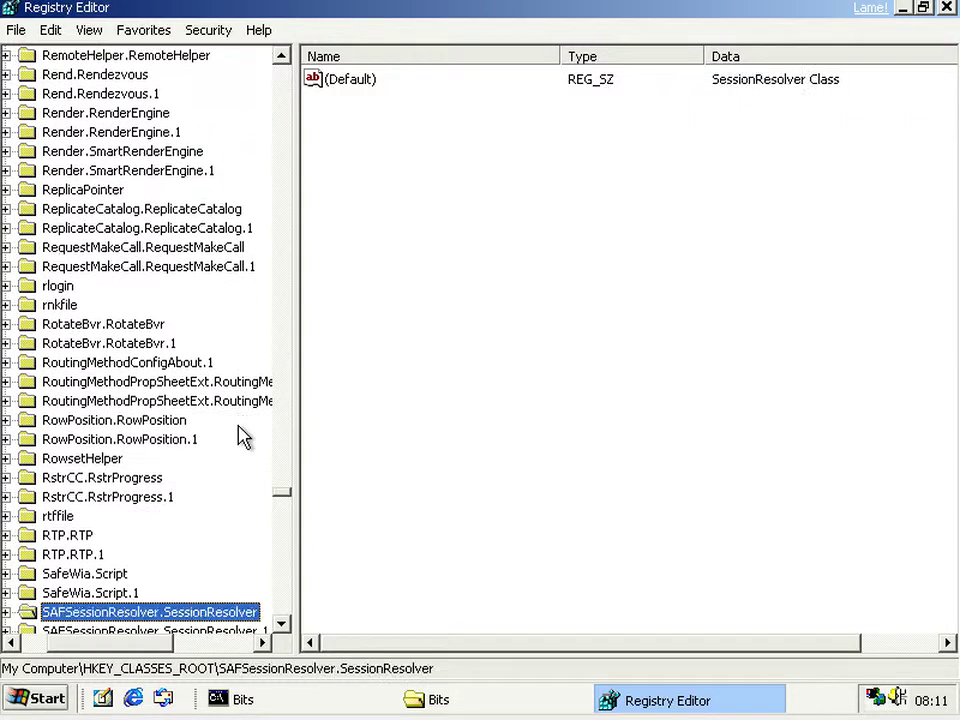
pyautogui.press('Down')
pyautogui.press('Down')
pyautogui.press('Down')
pyautogui.press('Down')
pyautogui.press('Down')
pyautogui.press('Down')
pyautogui.press('Down')
pyautogui.press('Down')
pyautogui.press('Down')
pyautogui.press('Down')
pyautogui.press('Down')
pyautogui.press('Down')
pyautogui.press('Down')
pyautogui.press('Down')
pyautogui.press('Down')
pyautogui.press('Down')
pyautogui.press('Down')
pyautogui.press('Down')
pyautogui.press('Down')
pyautogui.press('Down')
pyautogui.press('pageup')
pyautogui.press('pageup')
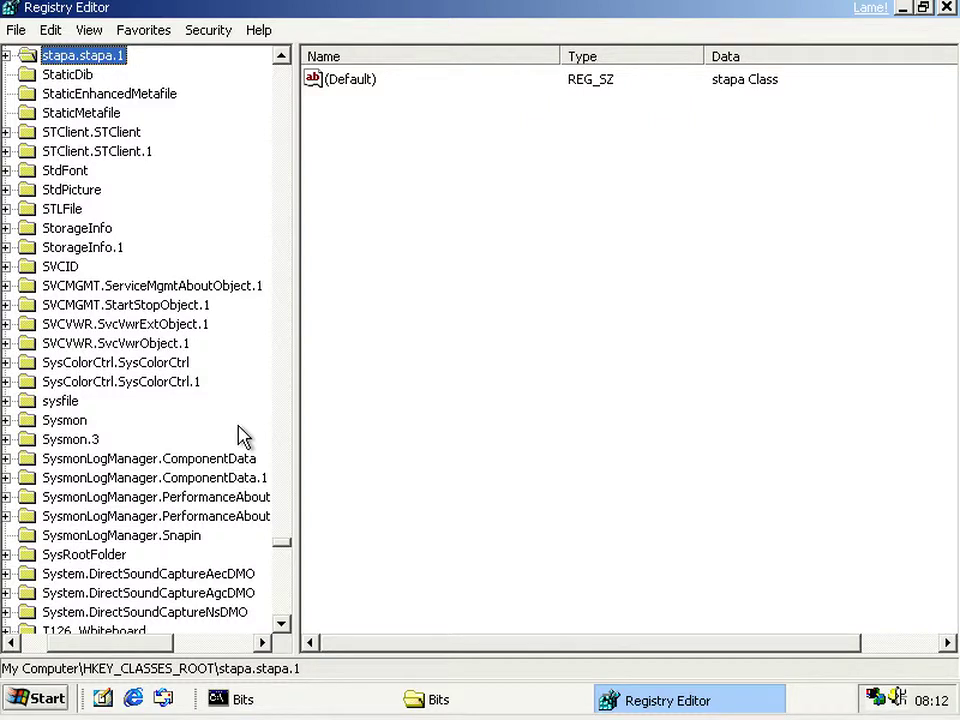
pyautogui.scroll(11, 226, 338)
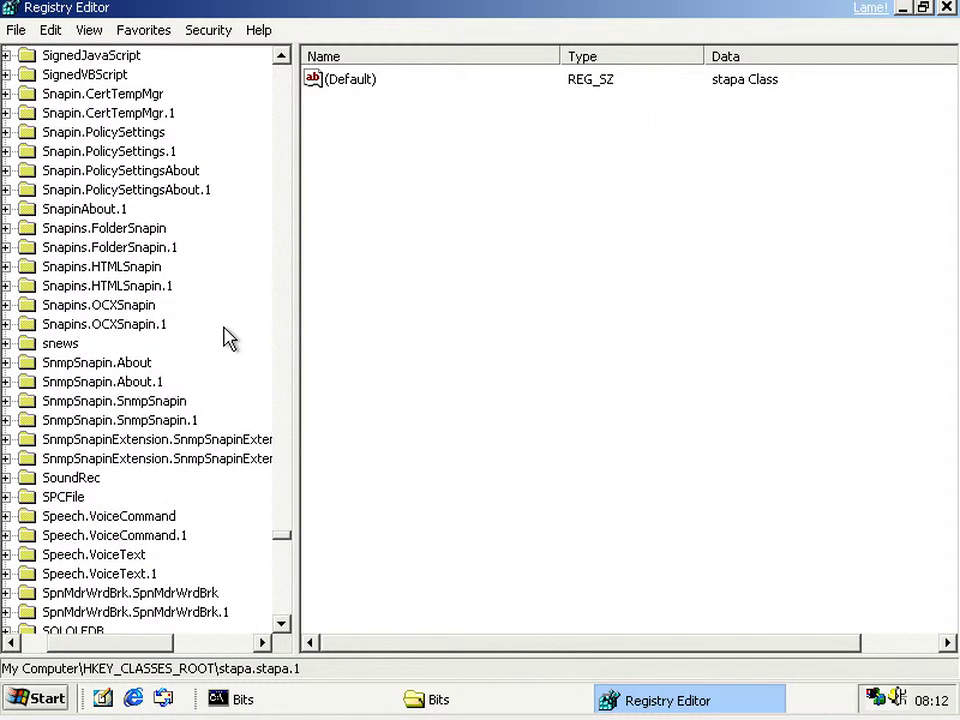
pyautogui.scroll(-5, 226, 338)
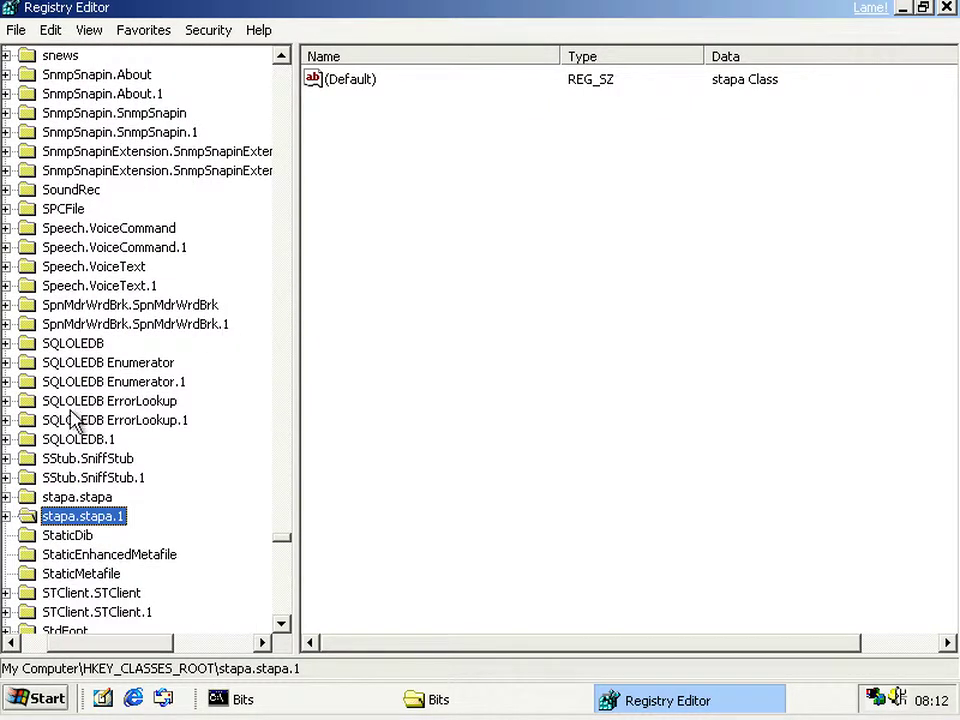
pyautogui.click(88, 445)
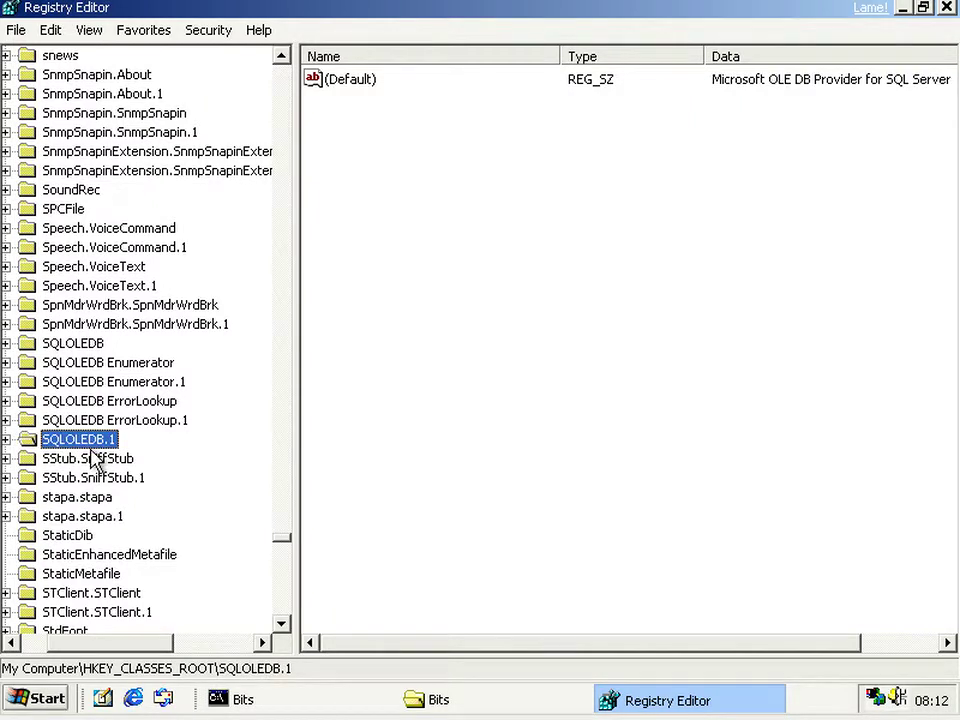
pyautogui.click(71, 457)
pyautogui.click(72, 446)
pyautogui.click(68, 457)
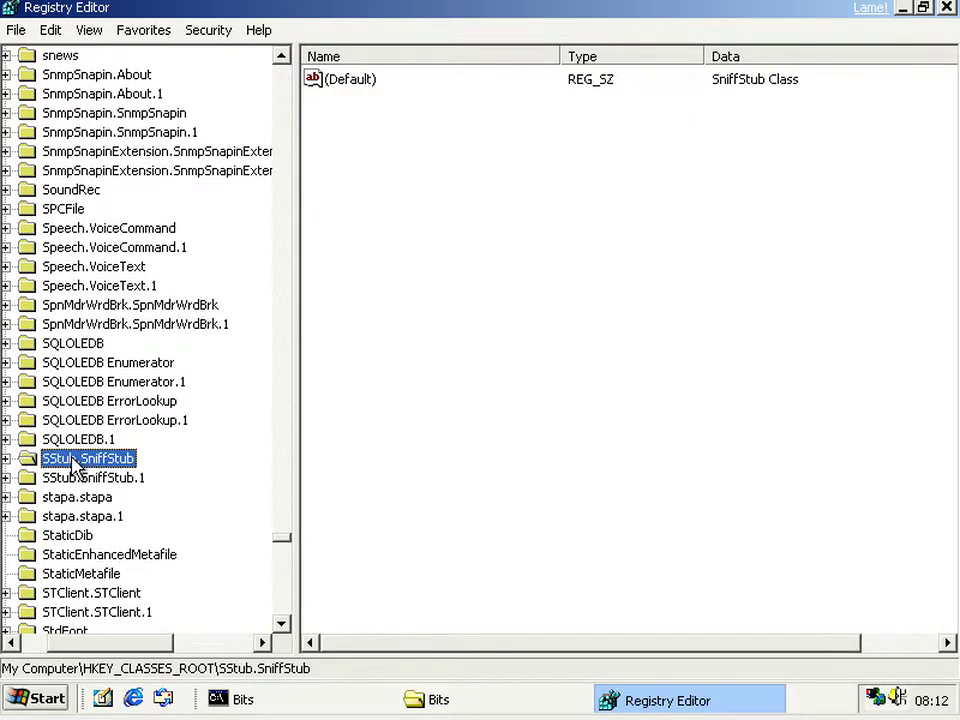
pyautogui.click(946, 8)
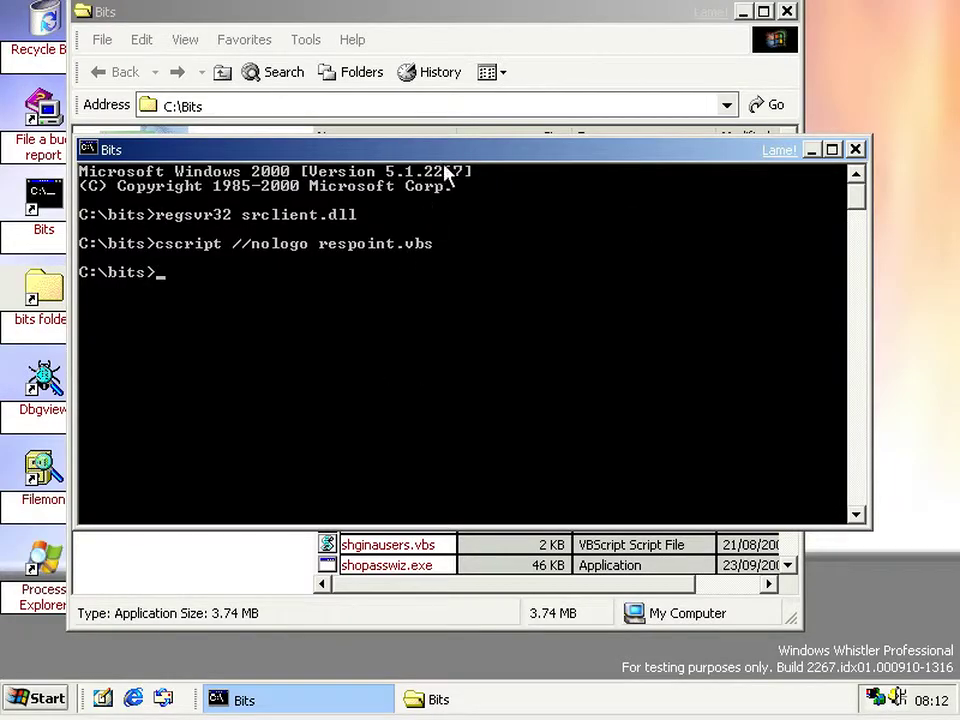
# - Drag the Bits console down twice to expose the Bits folder's file details behind it
pyautogui.moveTo(448, 155); pyautogui.dragTo(421, 266)
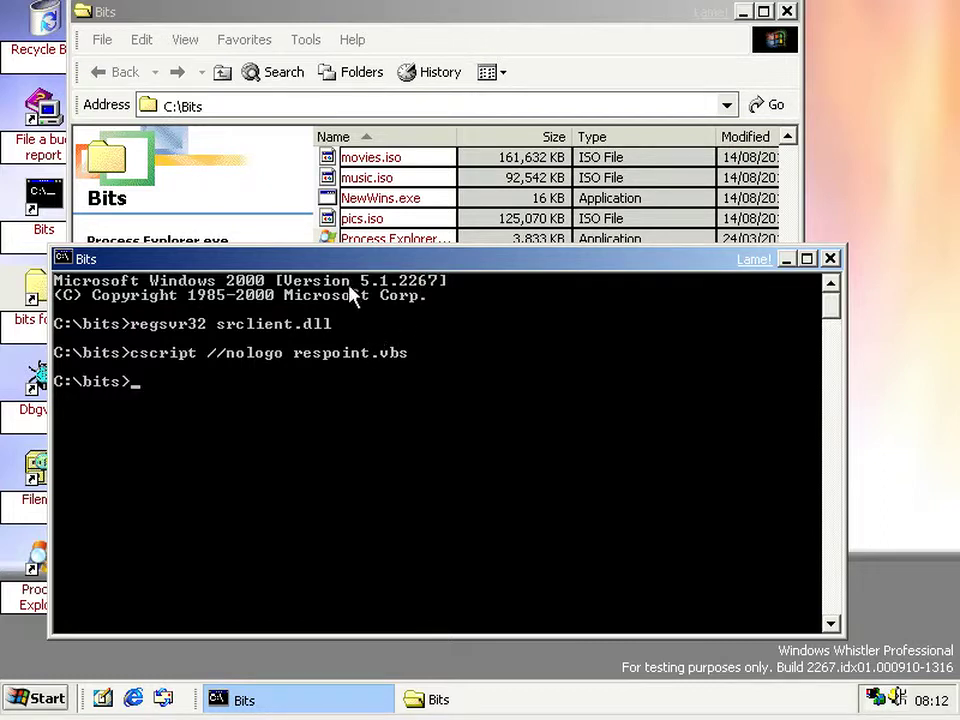
pyautogui.moveTo(349, 262); pyautogui.dragTo(348, 322)
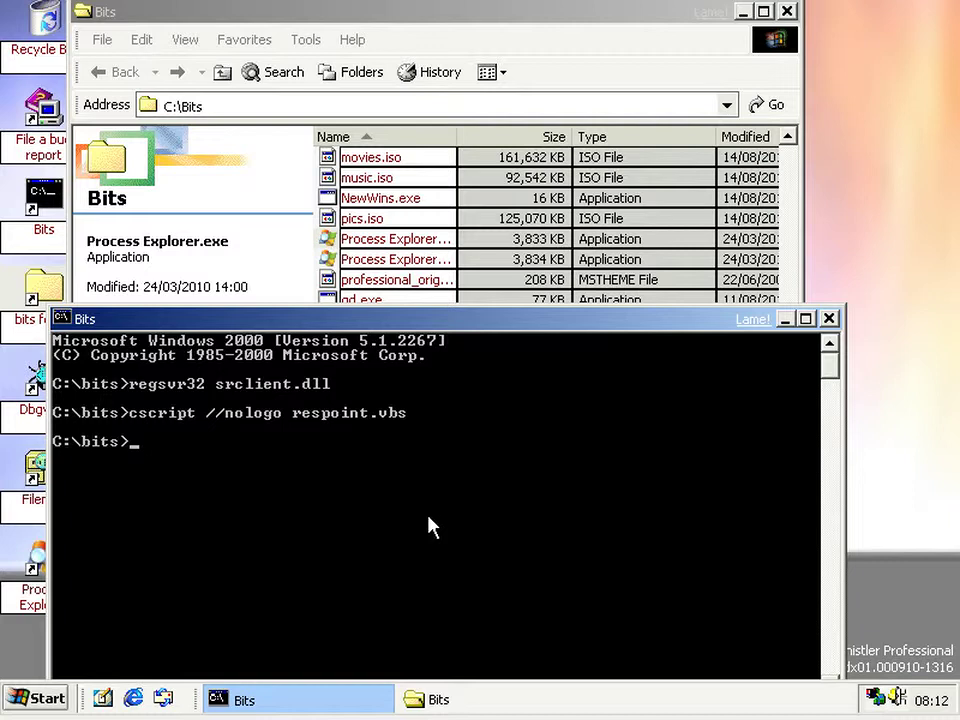
# - Launch wbemtest and connect the WMI Tester to the root\default namespace
pyautogui.write('wbemtest')
pyautogui.press('Return')
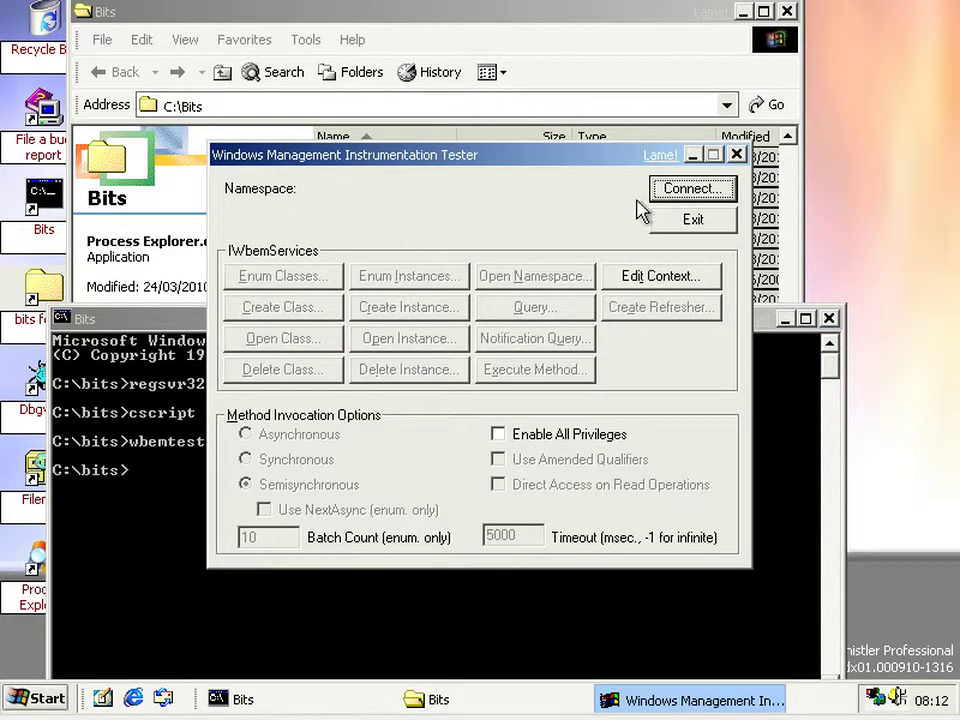
pyautogui.click(705, 193)
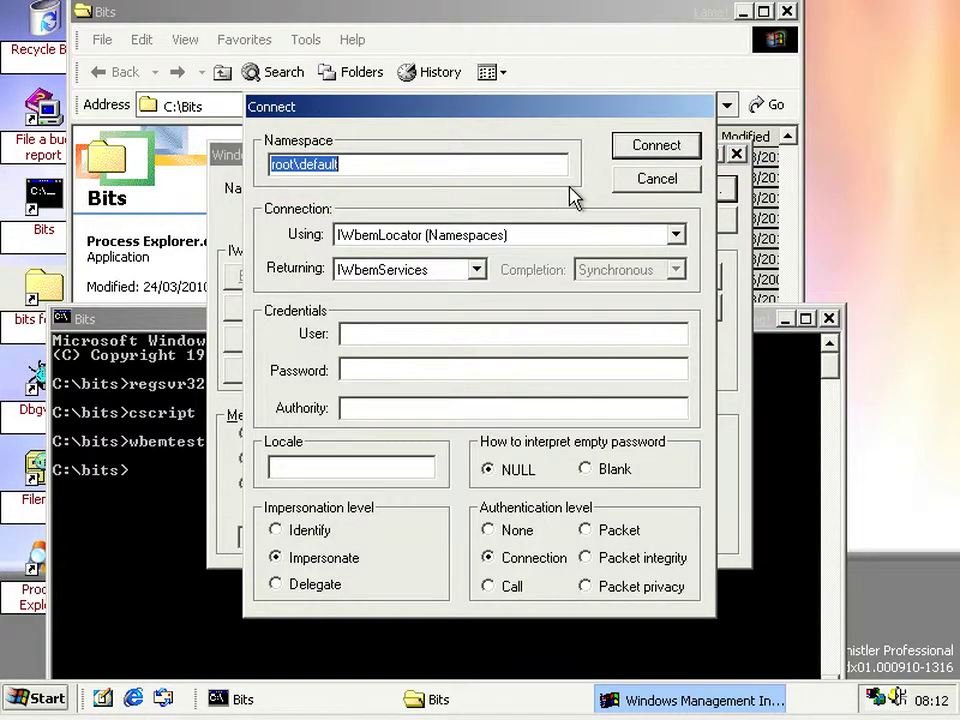
pyautogui.click(636, 156)
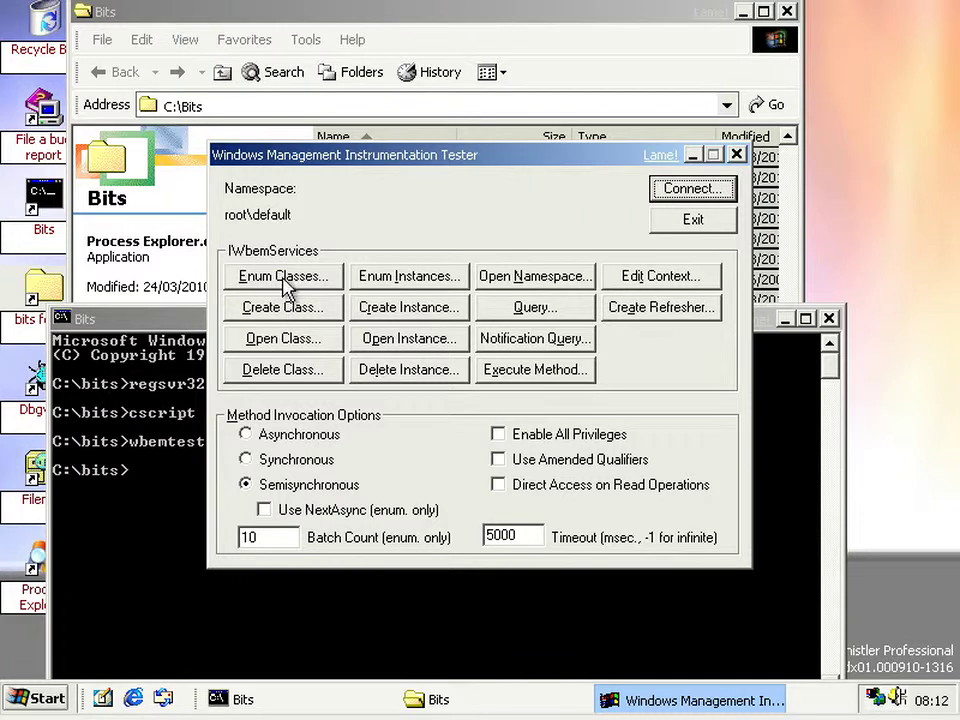
# - Open the SystemRestore class in the object editor
pyautogui.click(295, 340)
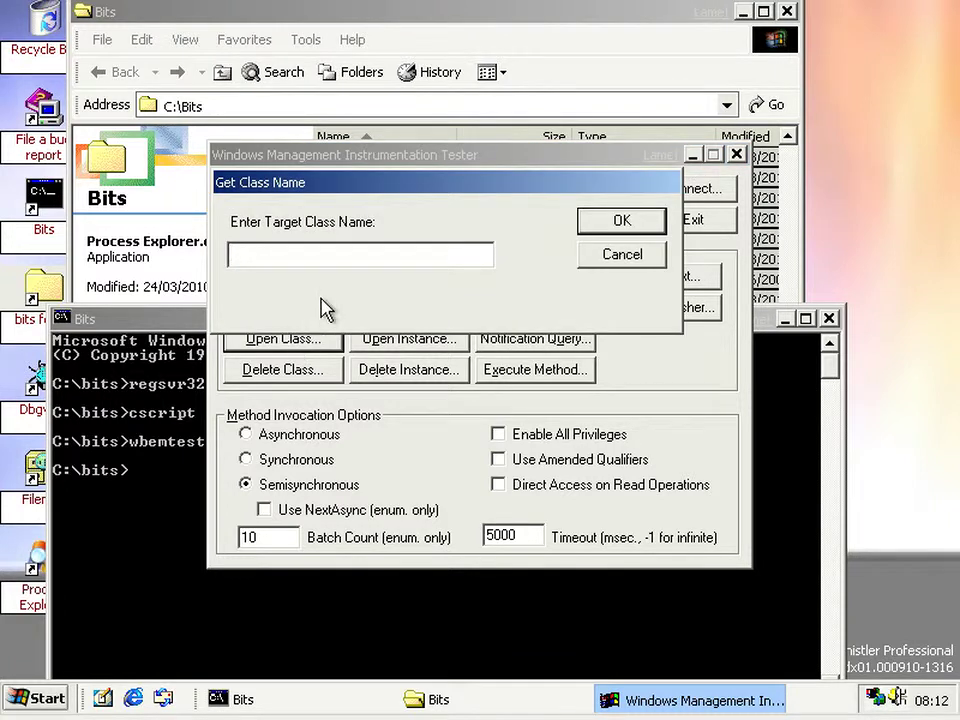
pyautogui.write('SystemCl')
pyautogui.press('BackSpace')
pyautogui.press('BackSpace')
pyautogui.write('Restroe')
pyautogui.press('Return')
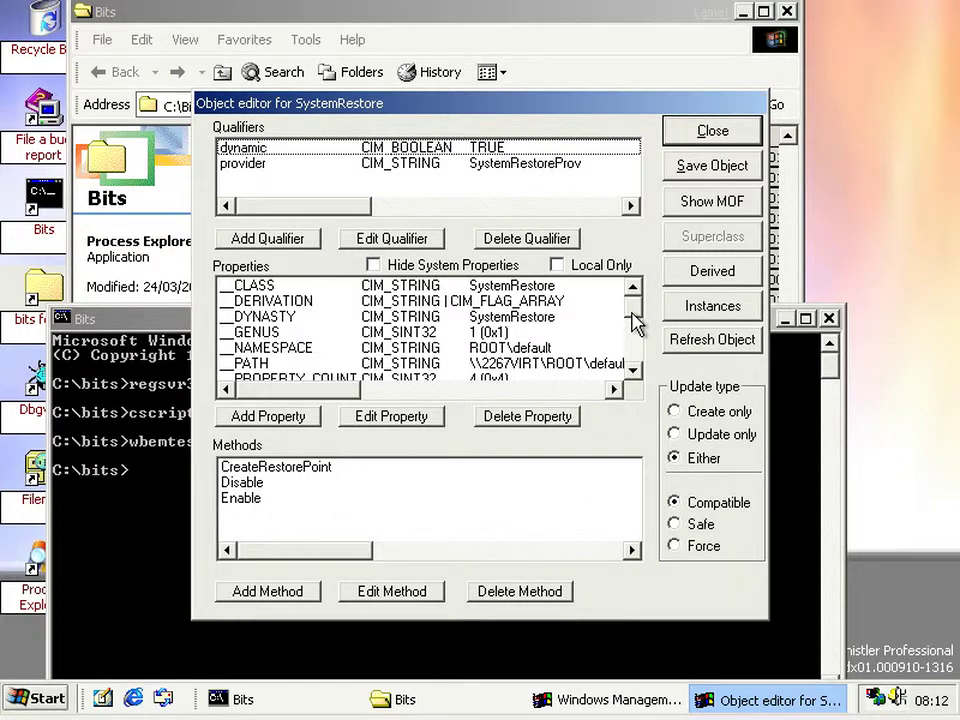
# - Review the SystemRestore properties Name, Number, Time and Type
pyautogui.moveTo(634, 323); pyautogui.dragTo(634, 366)
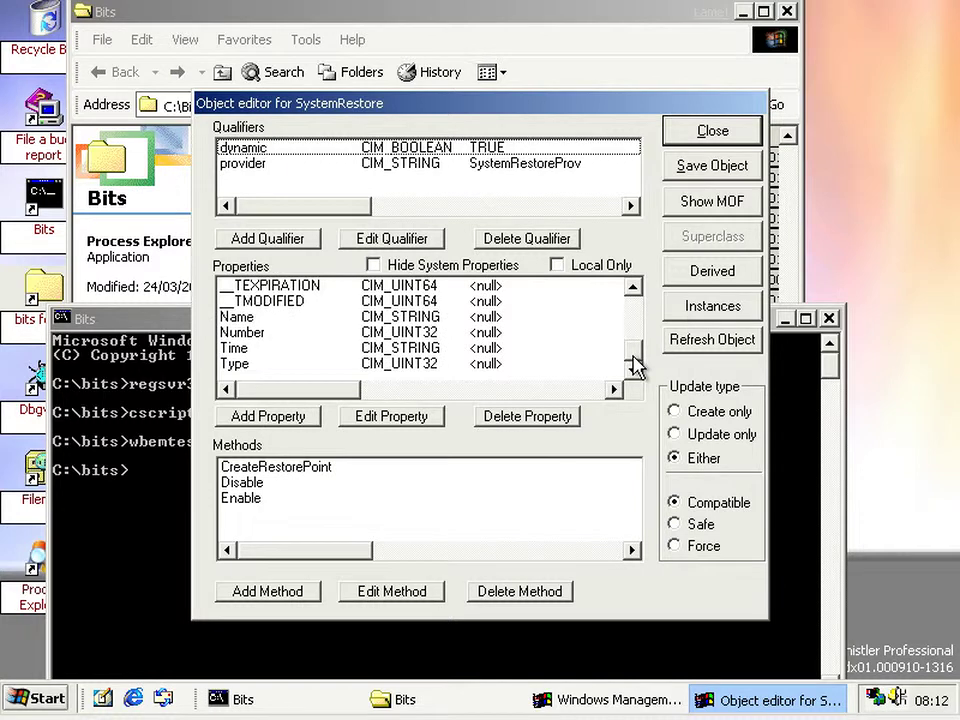
pyautogui.click(250, 318)
pyautogui.click(248, 334)
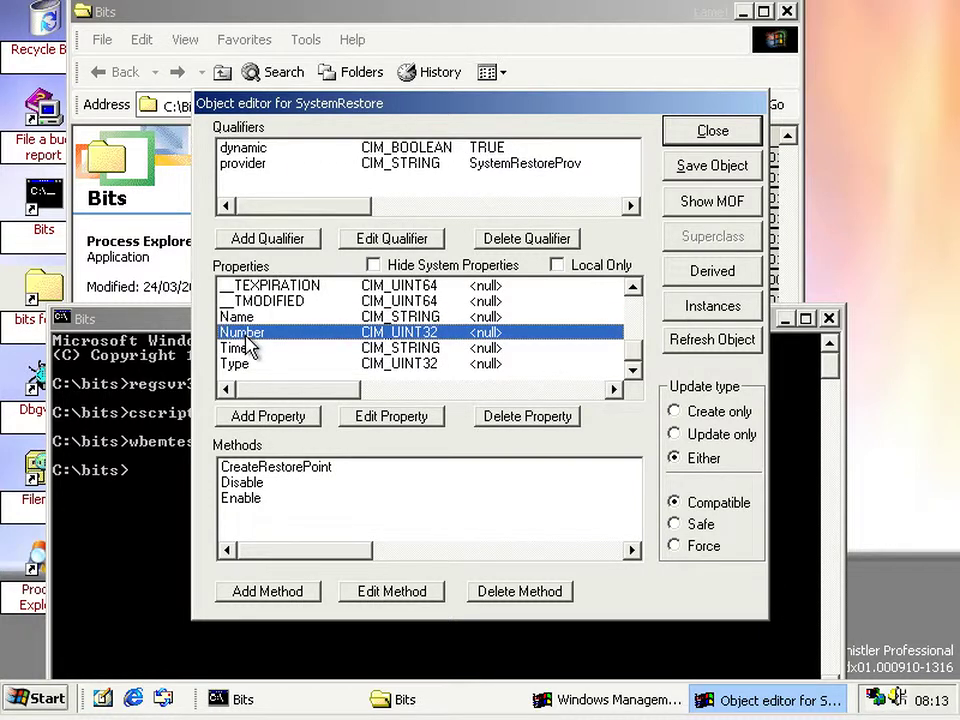
pyautogui.click(250, 349)
pyautogui.click(251, 364)
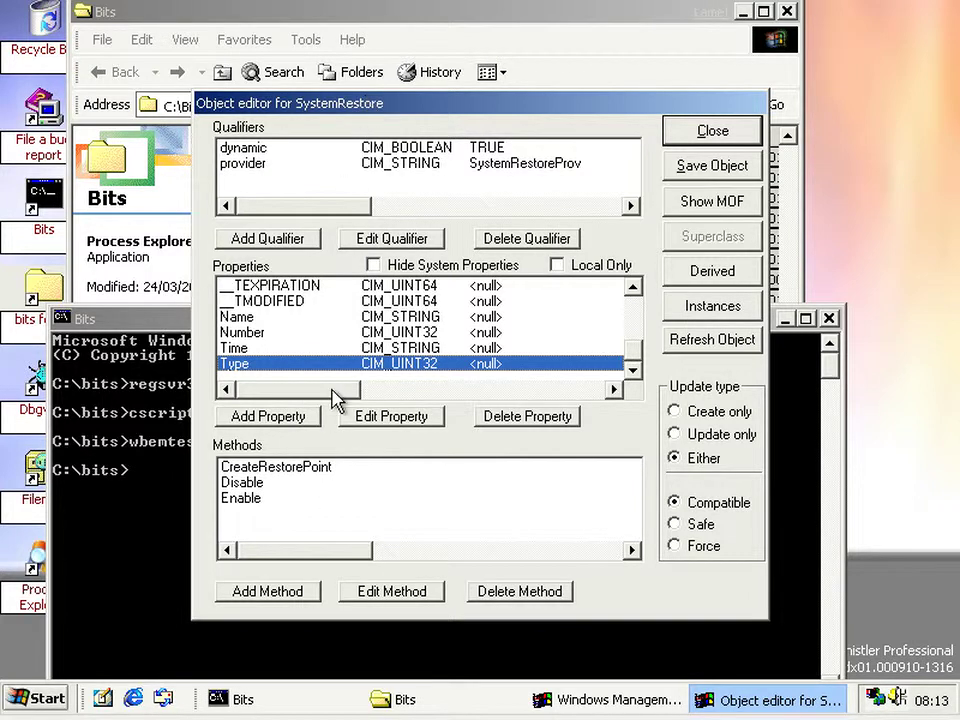
# - Inspect the CreateRestorePoint, Disable and Enable methods, then request instances, which fail with 0x80041013
pyautogui.click(287, 470)
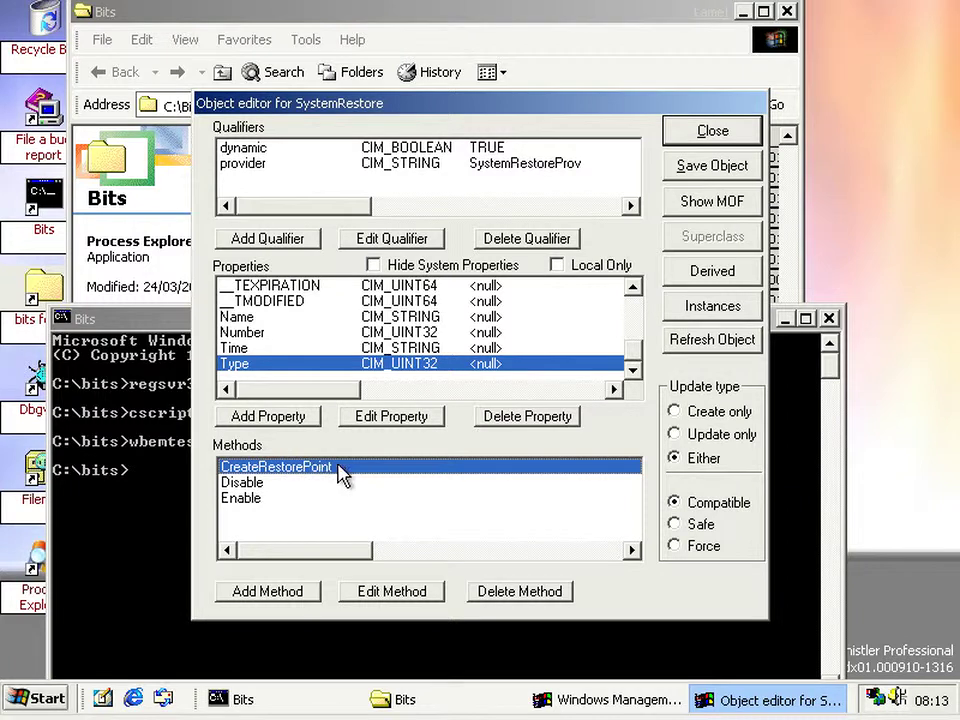
pyautogui.click(302, 484)
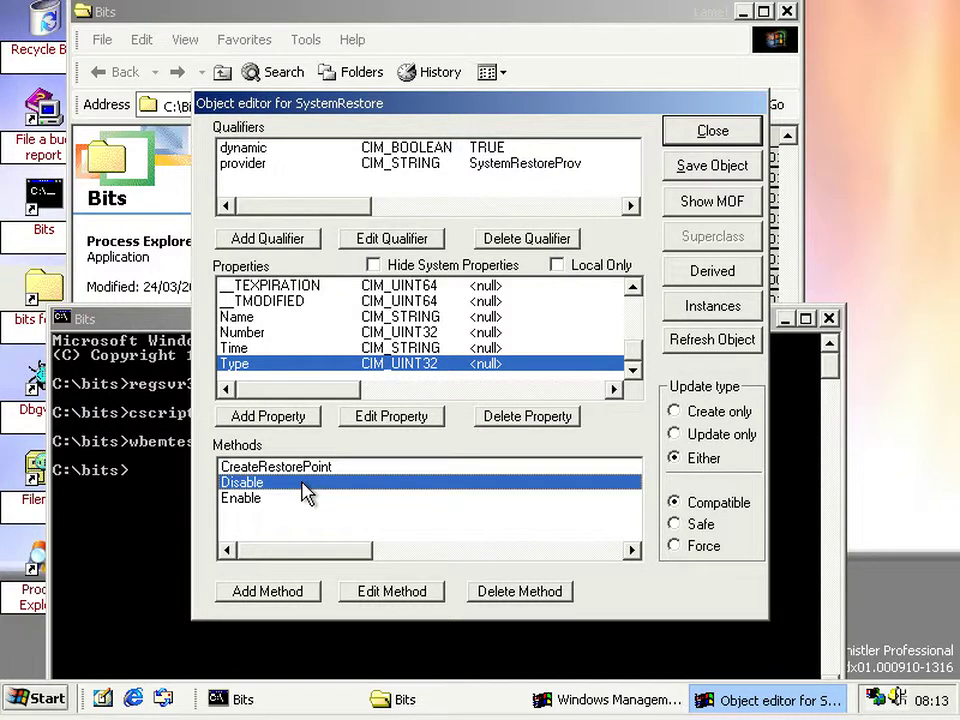
pyautogui.click(276, 499)
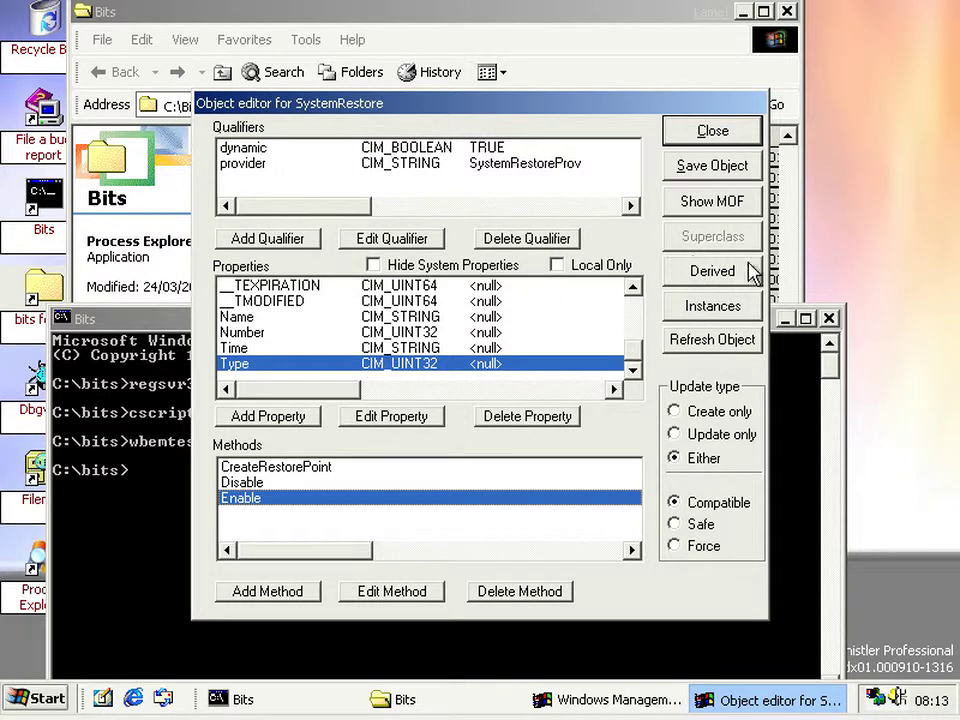
pyautogui.click(705, 310)
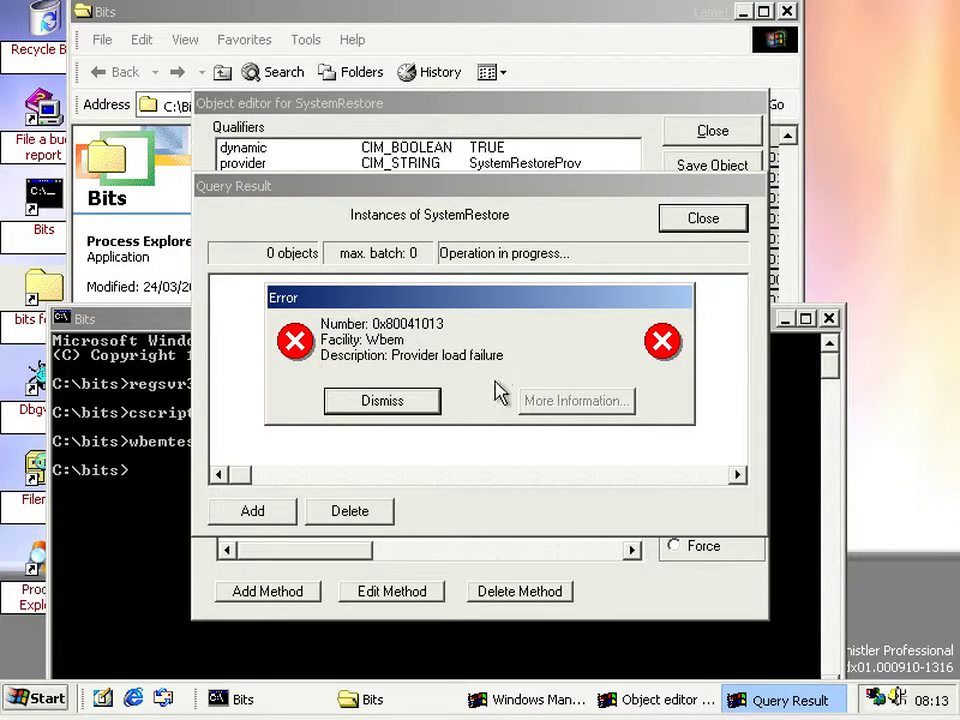
# - Dismiss the provider load failure, close the SystemRestore object editor and exit WMI Tester
pyautogui.click(383, 401)
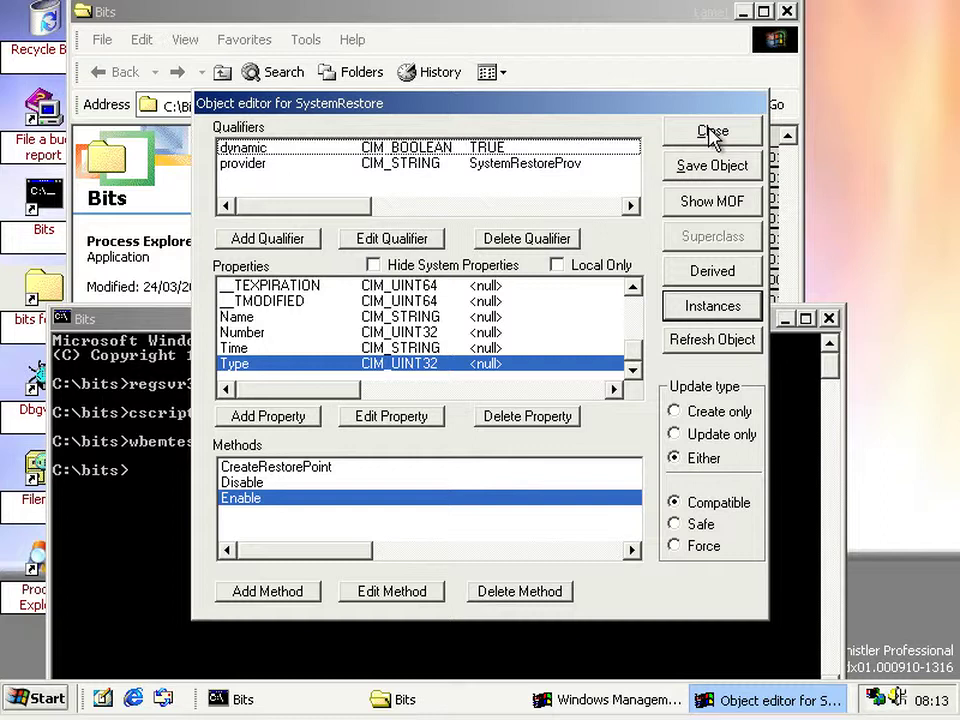
pyautogui.click(712, 133)
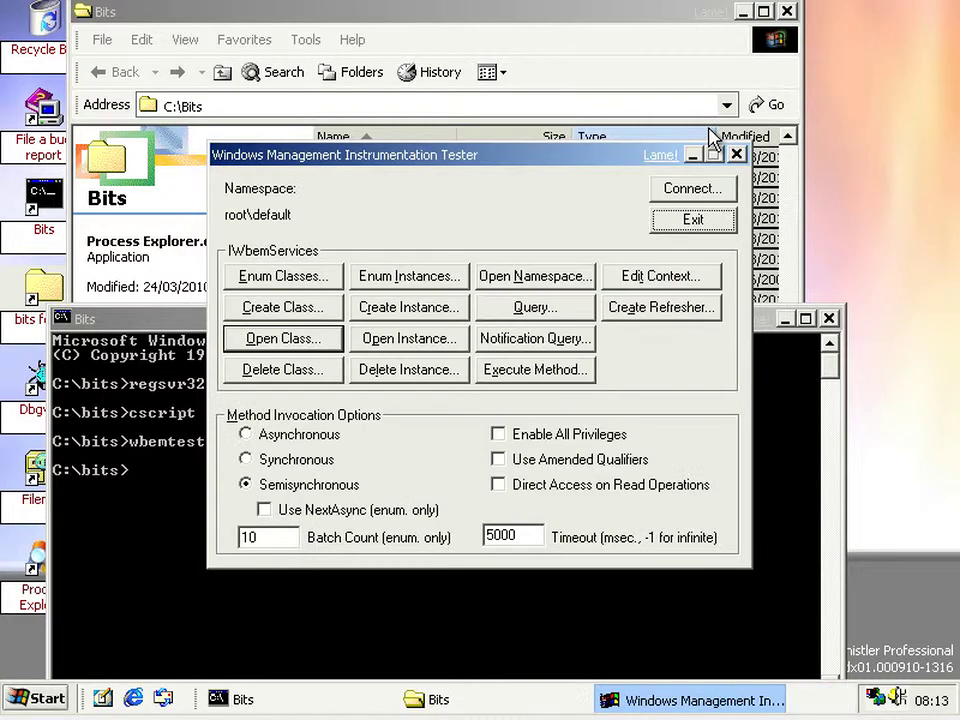
pyautogui.click(705, 218)
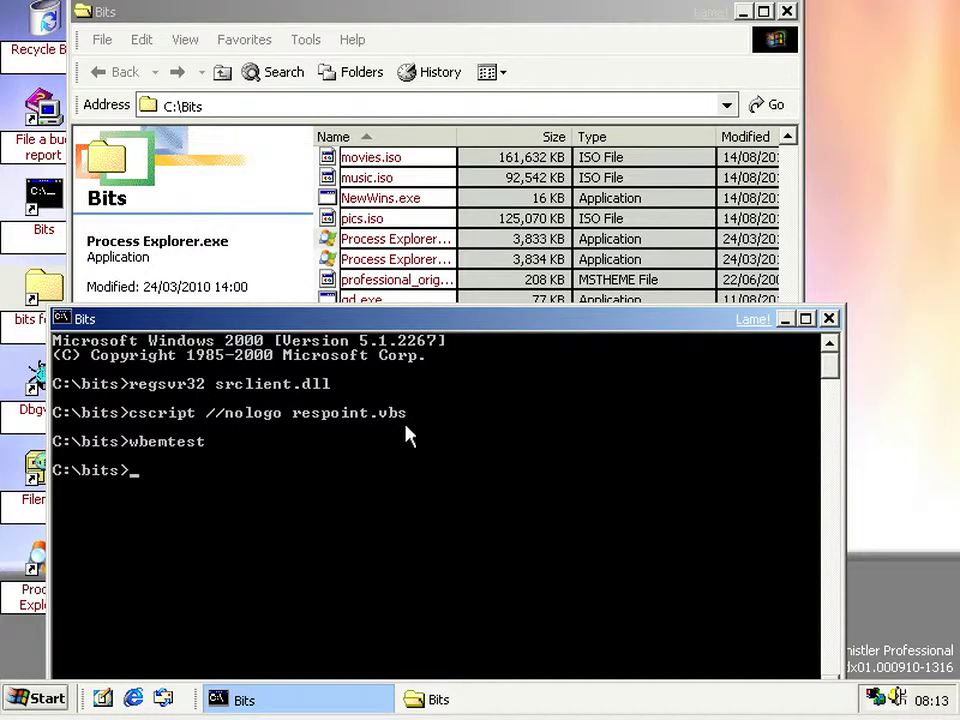
pyautogui.click(40, 699)
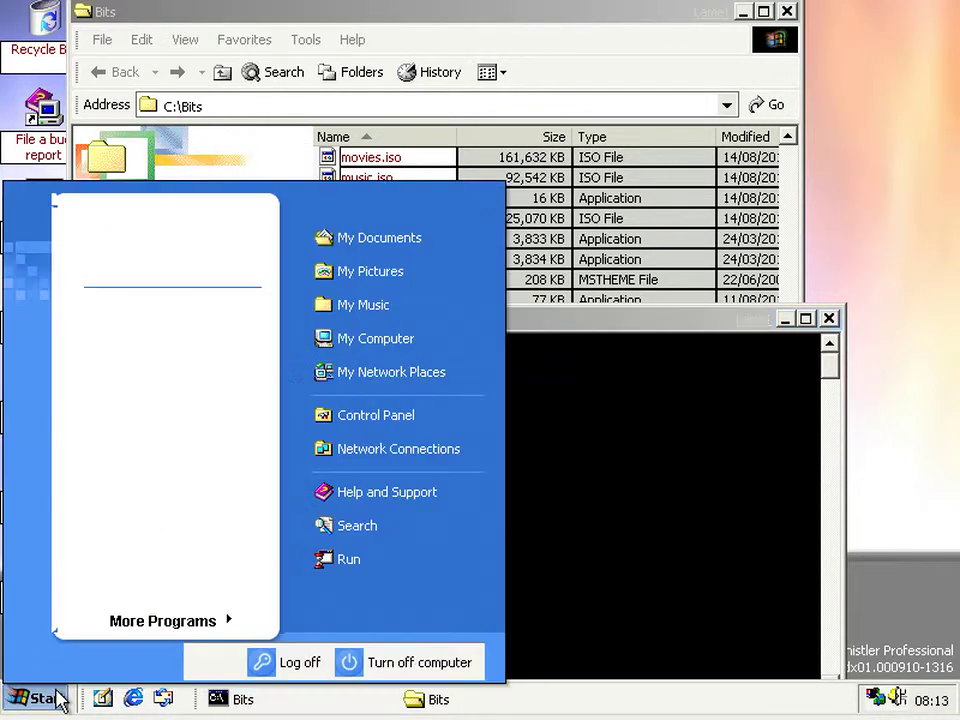
# - Cancel the Run dialog and browse from C:\Bits up to C: and into WINDOWS
pyautogui.click(400, 567)
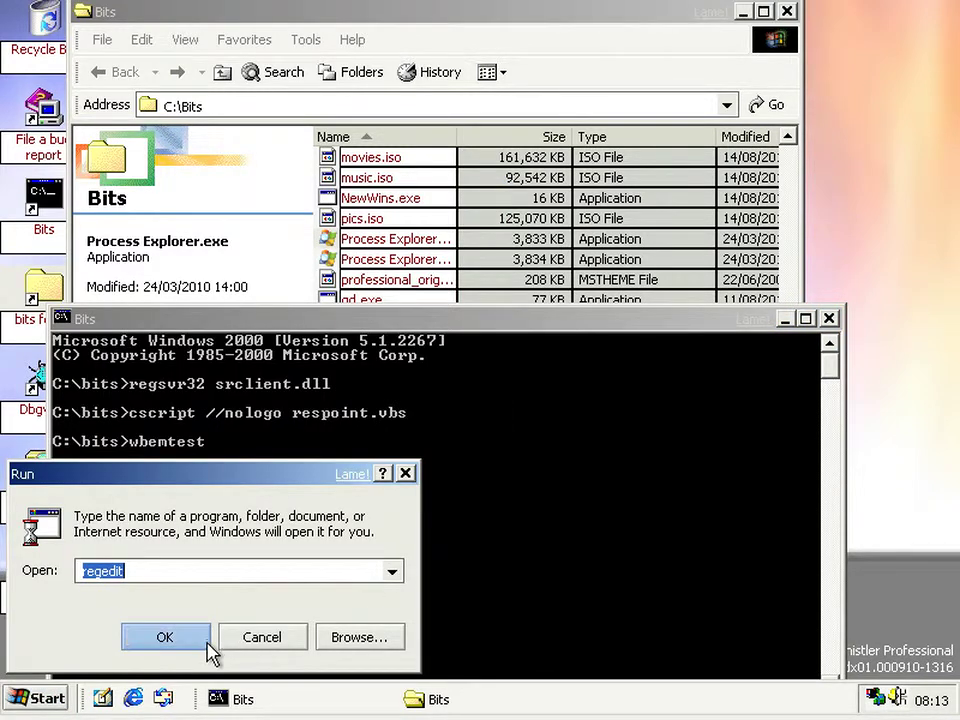
pyautogui.click(261, 637)
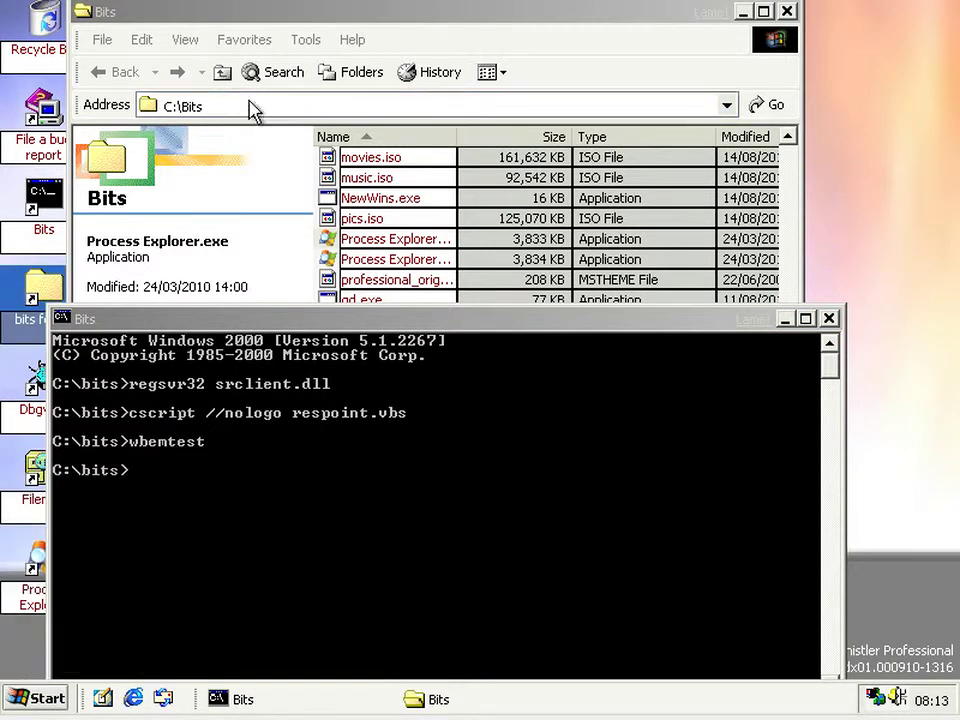
pyautogui.click(221, 76)
pyautogui.doubleClick(354, 280)
# - Open system32 and locate and select the Restore folder
pyautogui.click(553, 386)
pyautogui.scroll(-3, 553, 386)
pyautogui.click(553, 386)
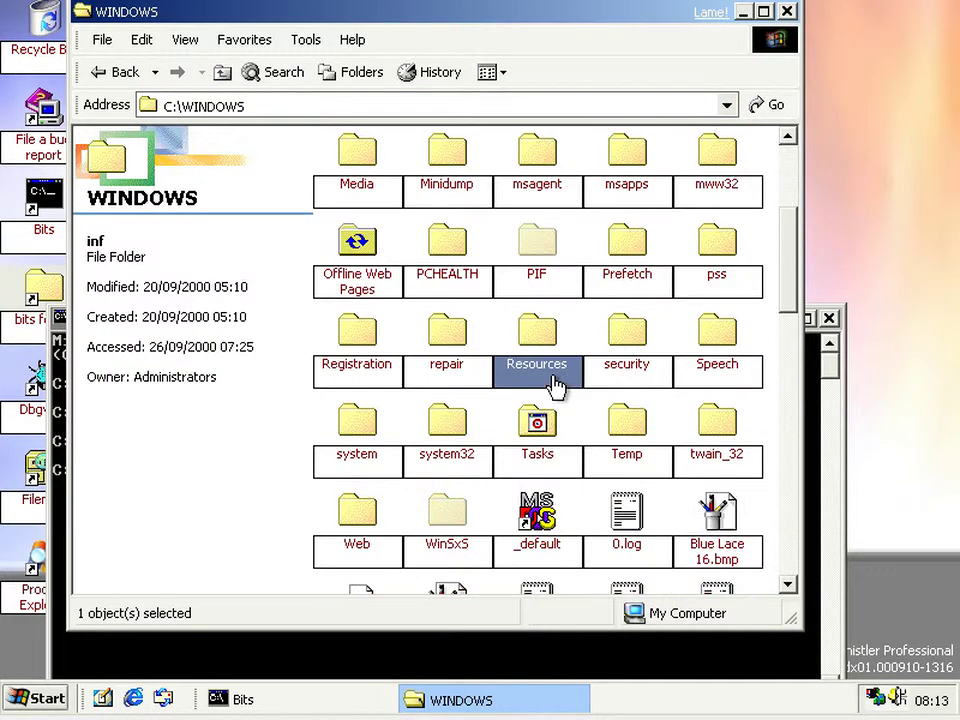
pyautogui.doubleClick(447, 440)
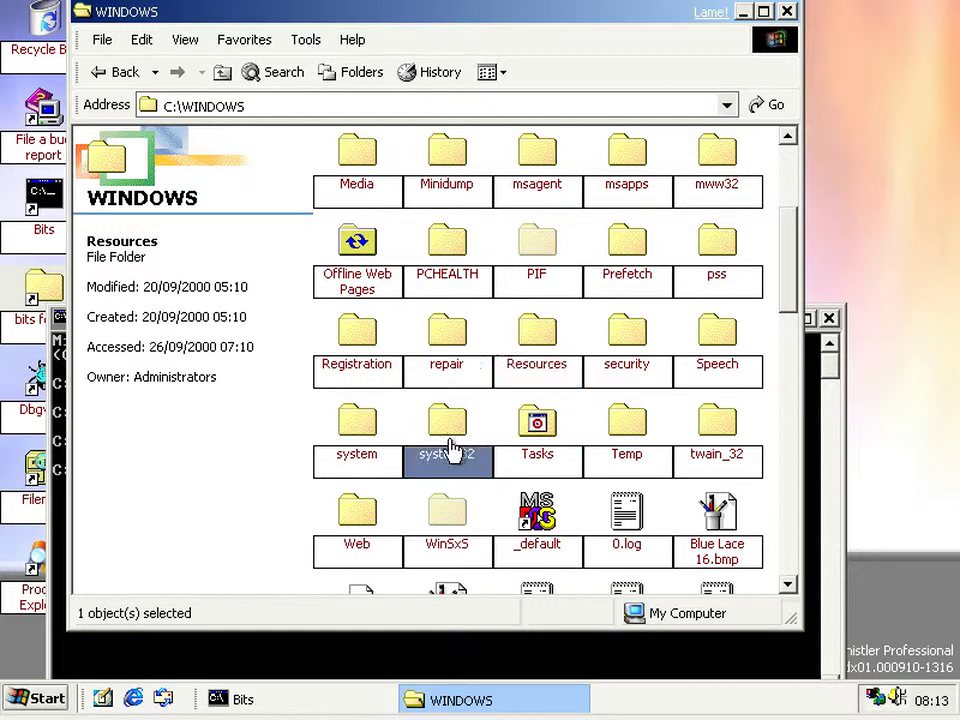
pyautogui.scroll(-3, 285, 435)
pyautogui.scroll(-4, 338, 428)
pyautogui.click(338, 428)
pyautogui.scroll(-3, 338, 428)
pyautogui.click(338, 428)
pyautogui.scroll(3, 450, 388)
pyautogui.click(468, 384)
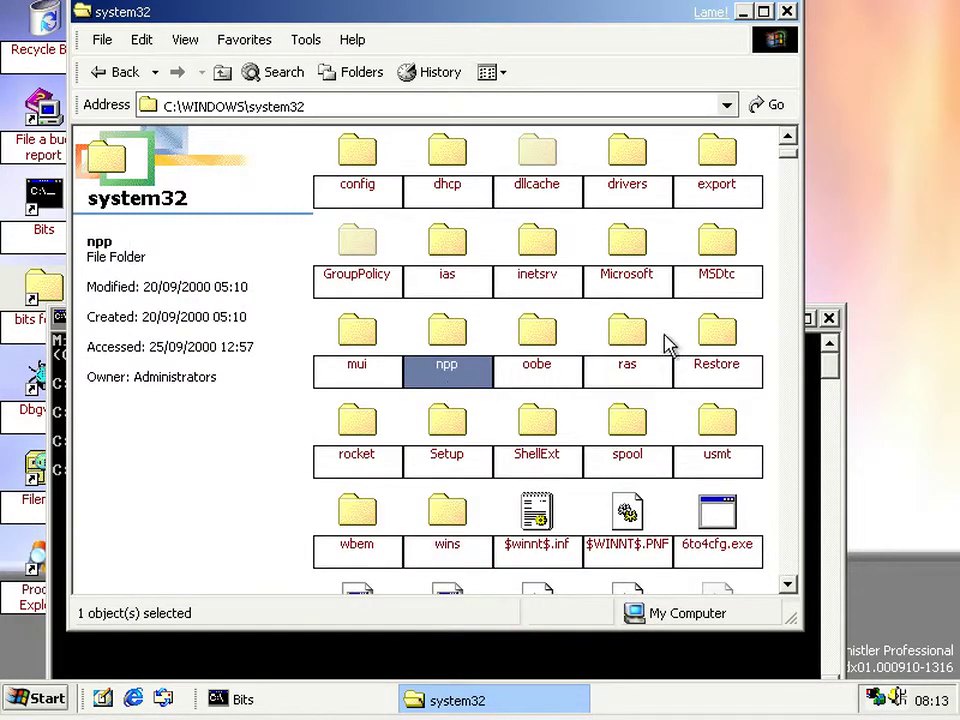
pyautogui.click(716, 368)
# - Open Restore and view details of filelist.xml and rstrui.exe, a 317 KB application dated 28/09/2000
pyautogui.doubleClick(716, 368)
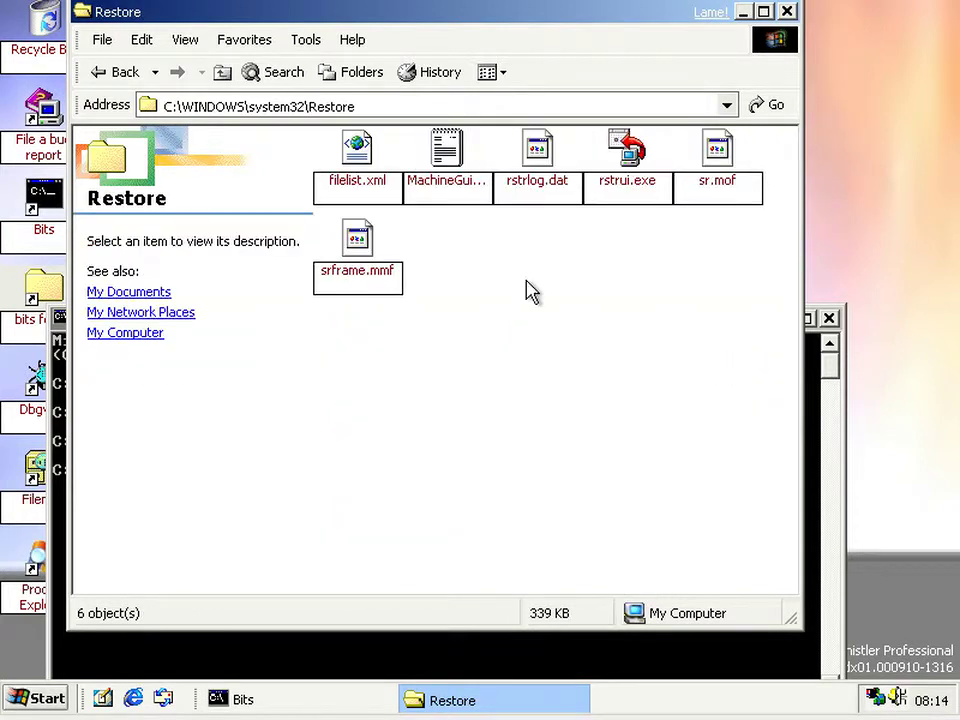
pyautogui.click(378, 188)
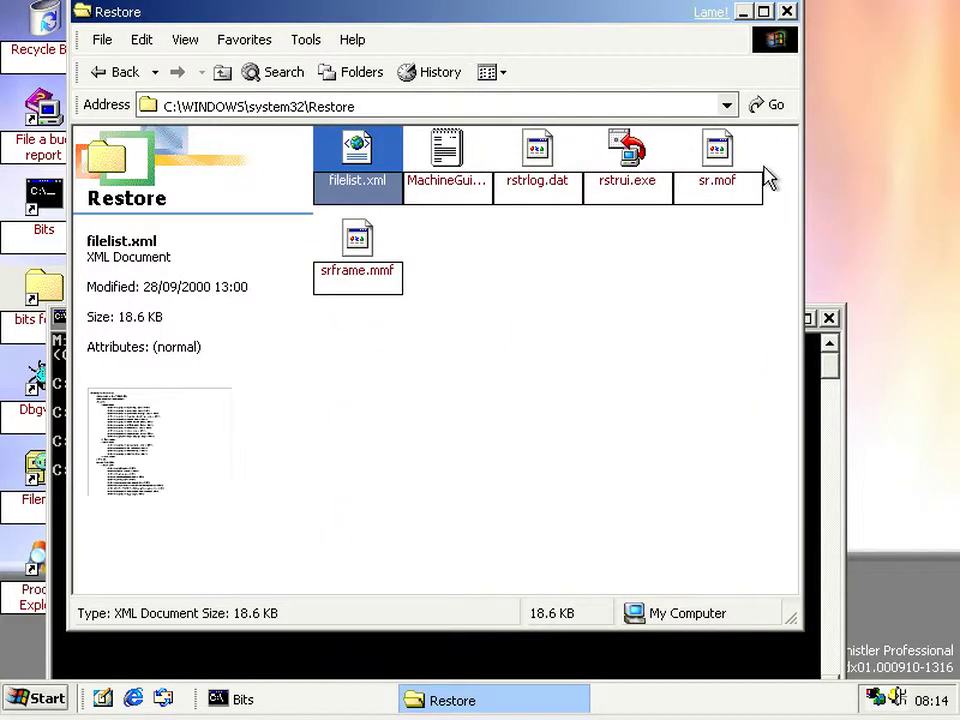
pyautogui.click(619, 275)
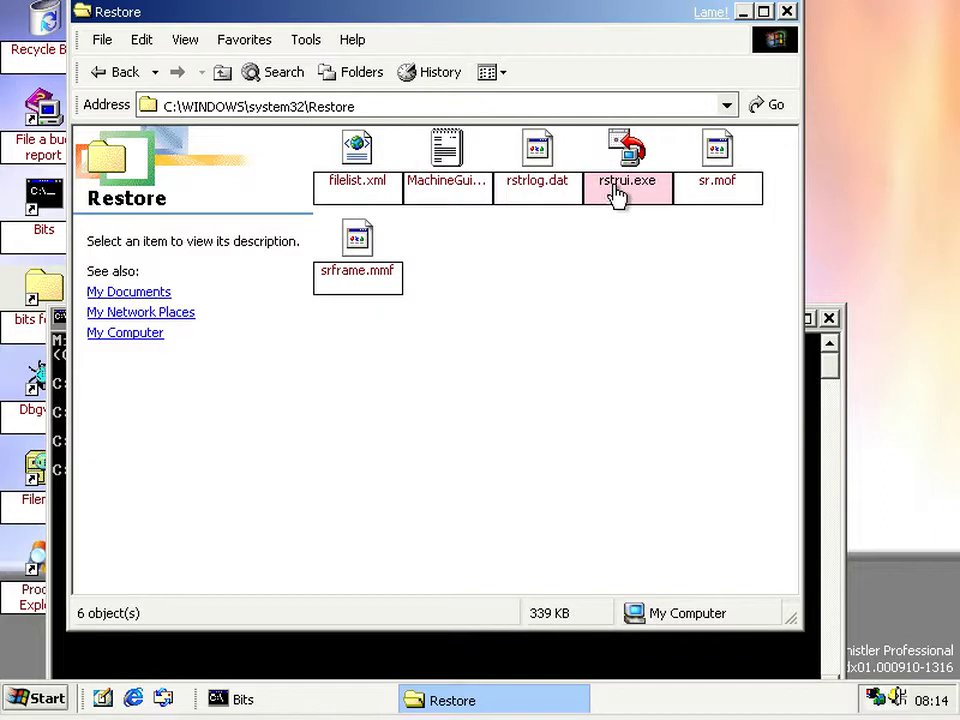
pyautogui.click(623, 195)
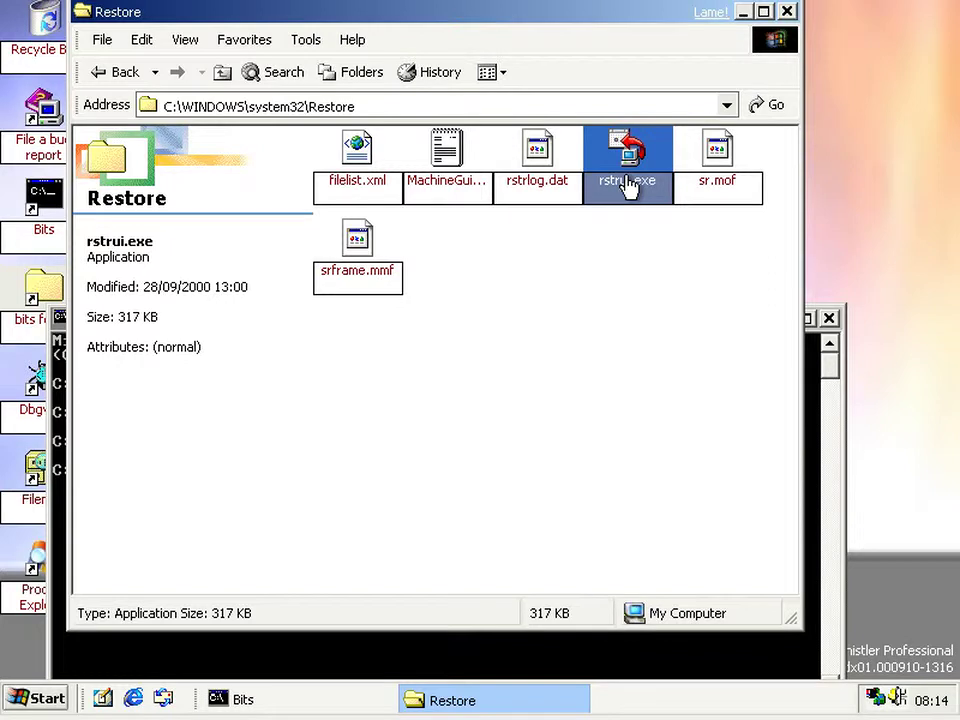
pyautogui.click(534, 349)
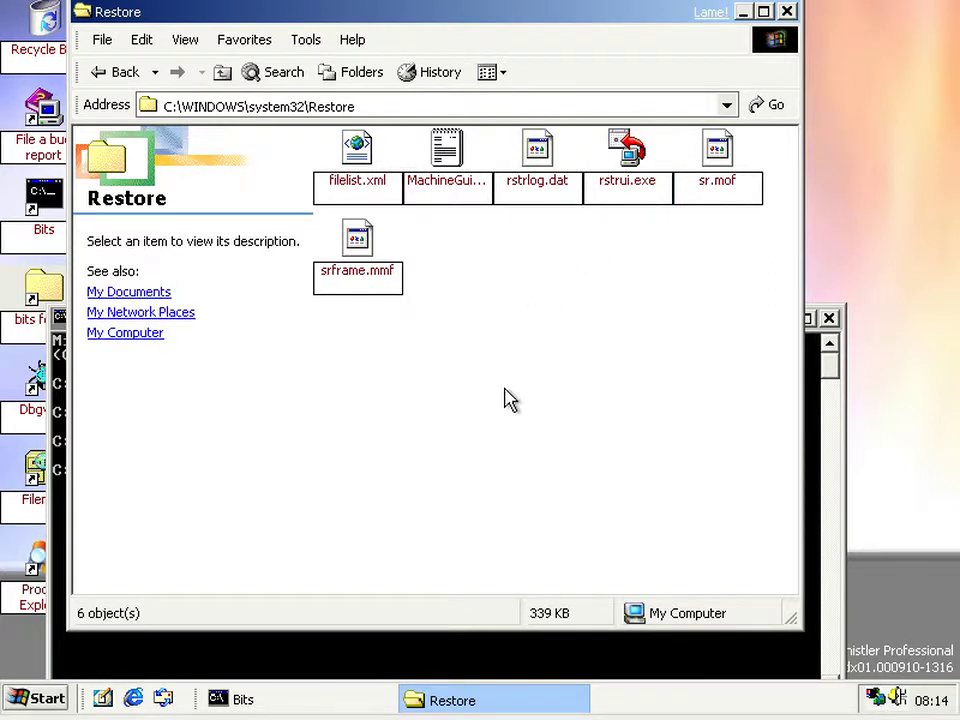
pyautogui.click(58, 698)
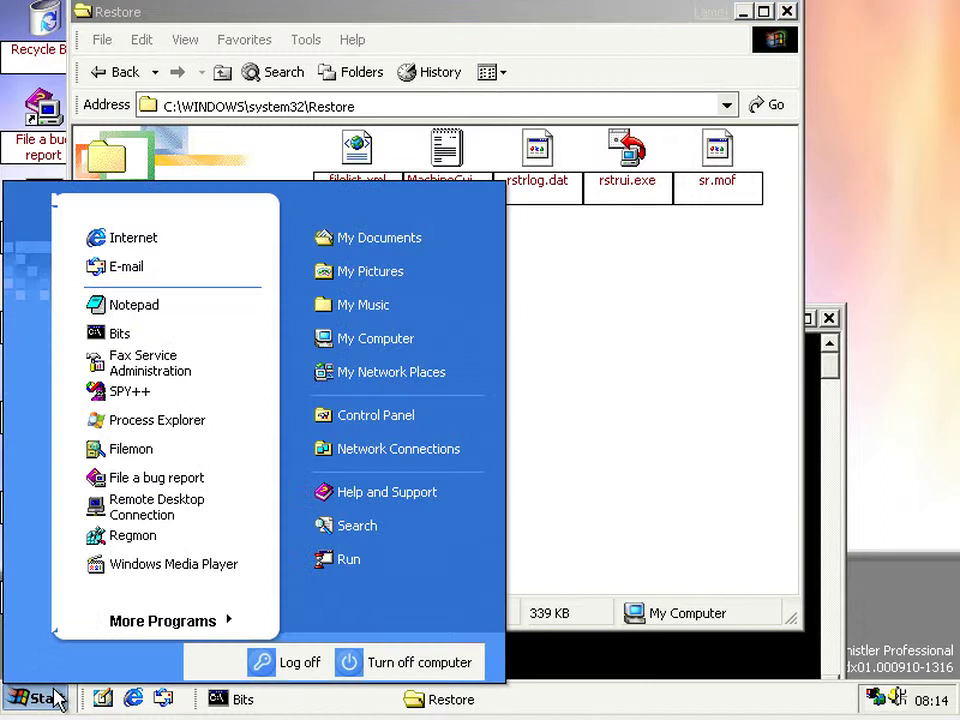
# - Launch Registry Editor via regedit and collapse the tree to the top-level hives
pyautogui.click(348, 561)
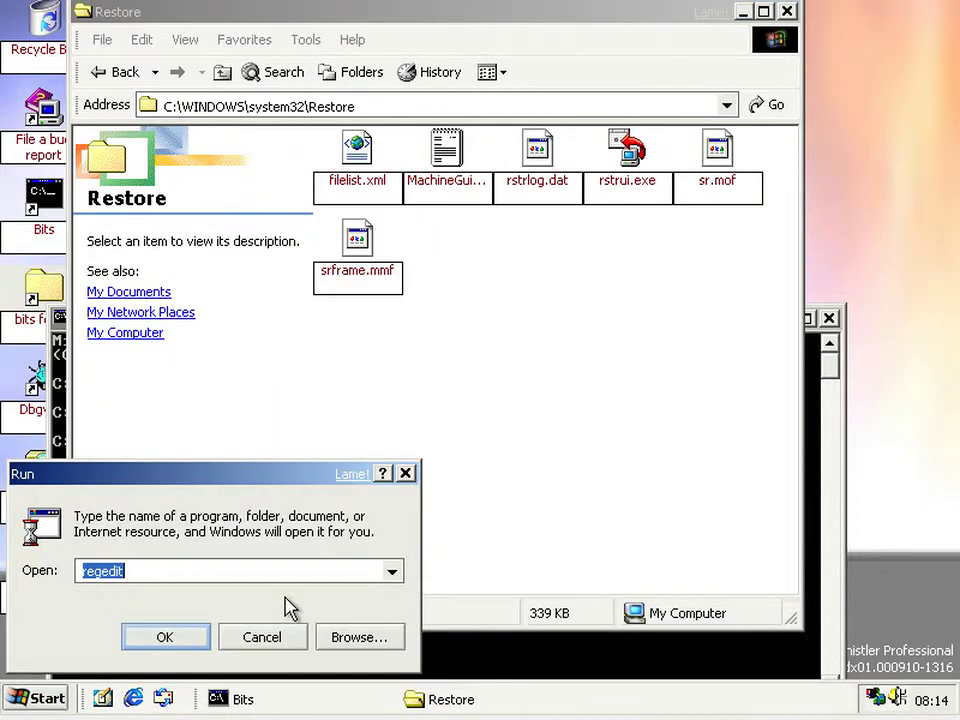
pyautogui.press('Return')
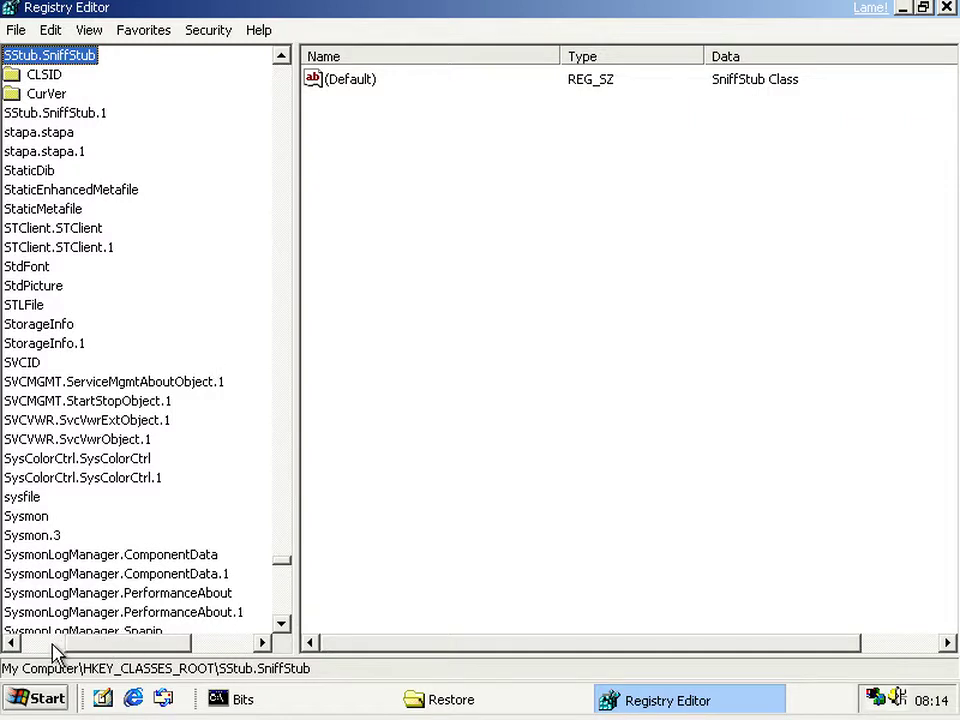
pyautogui.press('Left')
pyautogui.press('Left')
pyautogui.press('Left')
pyautogui.press('Left')
pyautogui.press('Right')
# - Expand HKLM\SOFTWARE\Microsoft\Windows NT\CurrentVersion and select SystemRestore to list its values
pyautogui.click(35, 113)
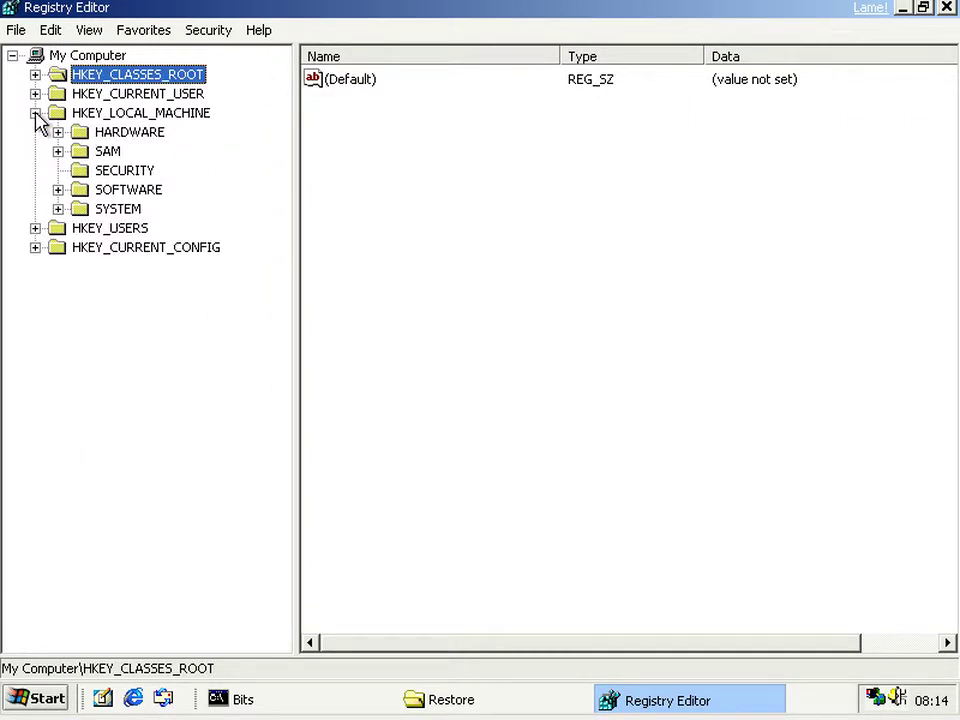
pyautogui.click(58, 190)
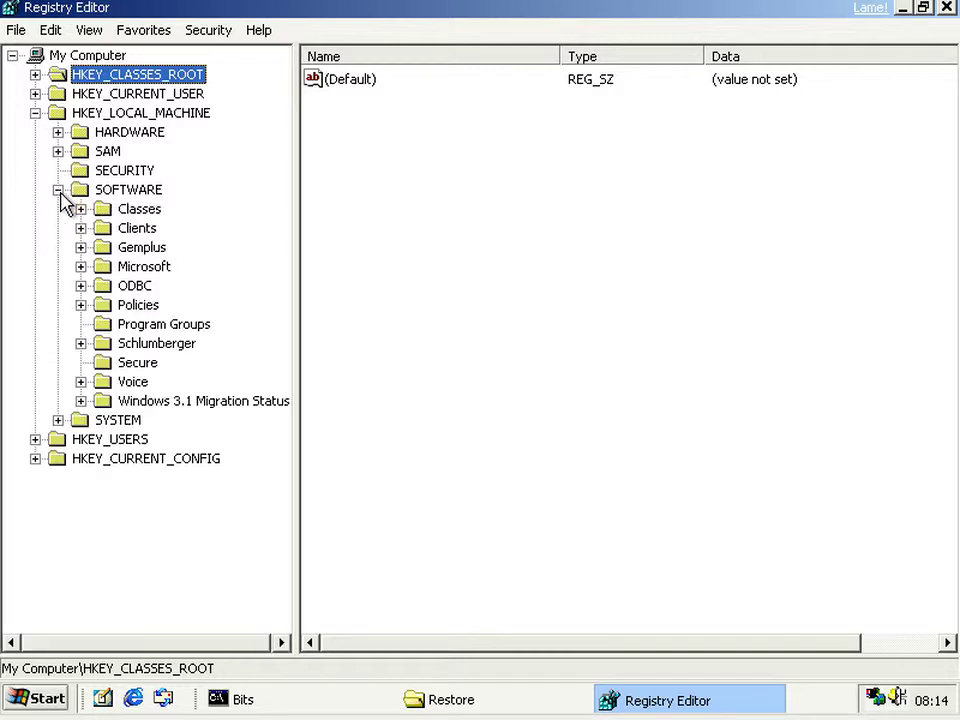
pyautogui.click(81, 266)
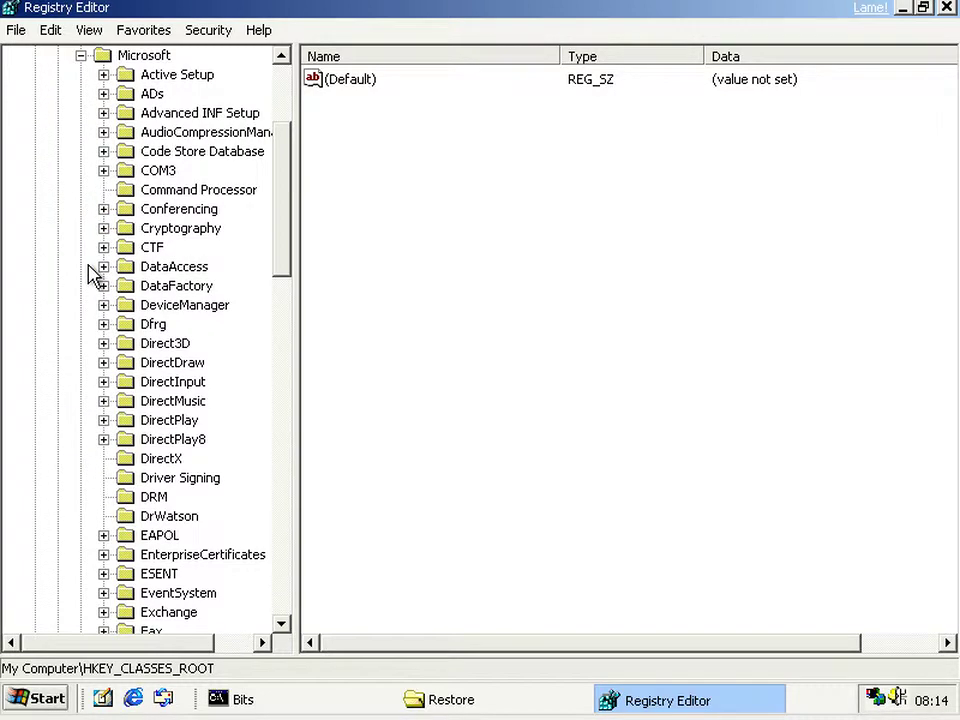
pyautogui.scroll(-20, 90, 272)
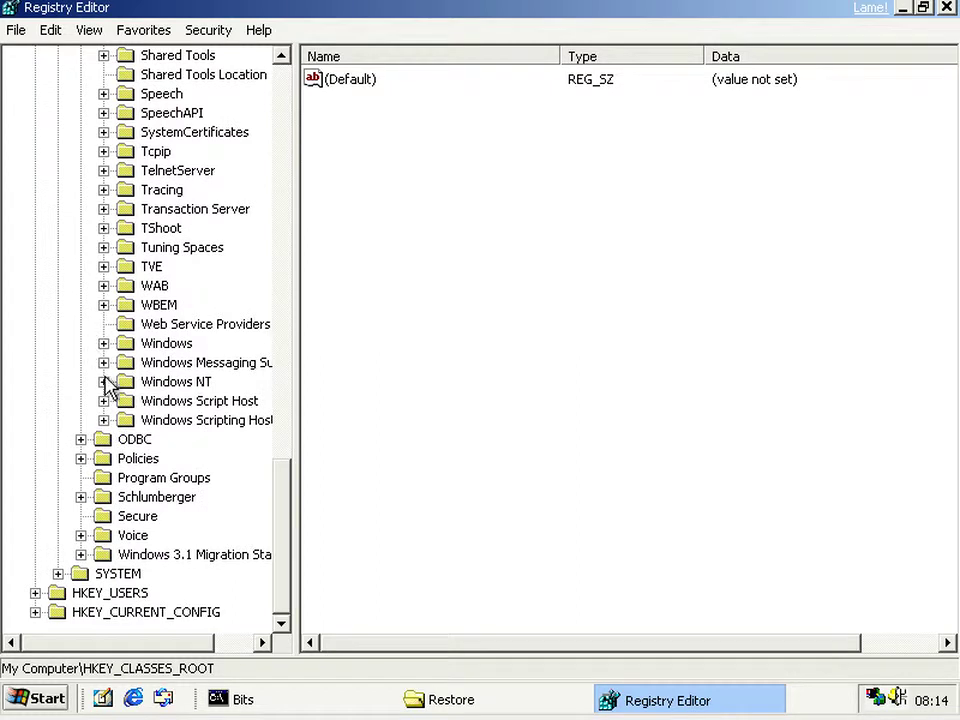
pyautogui.click(104, 382)
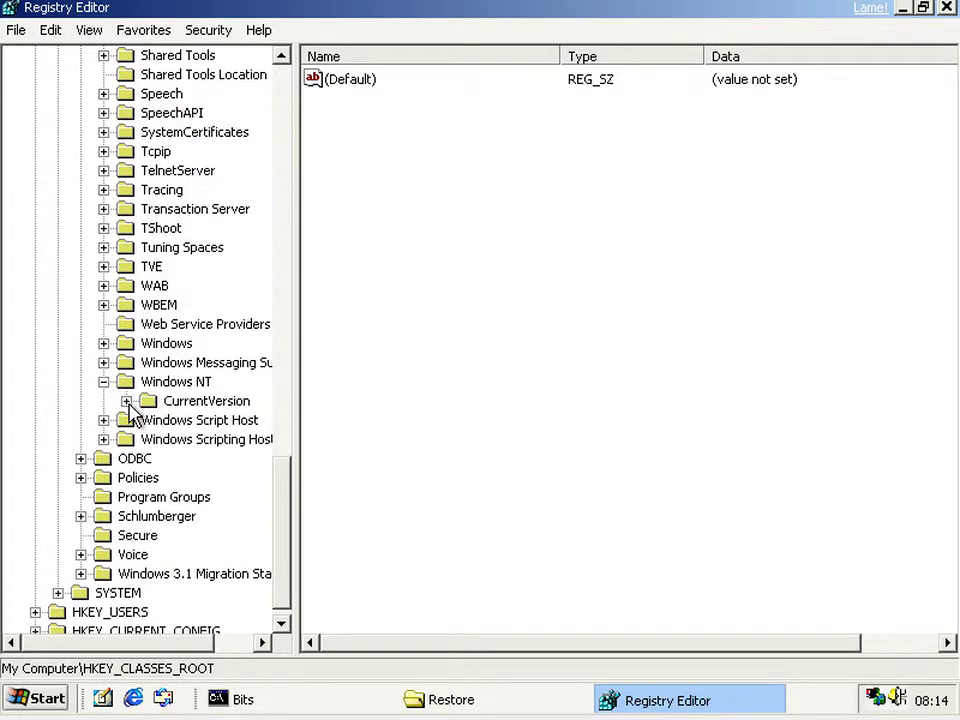
pyautogui.click(126, 401)
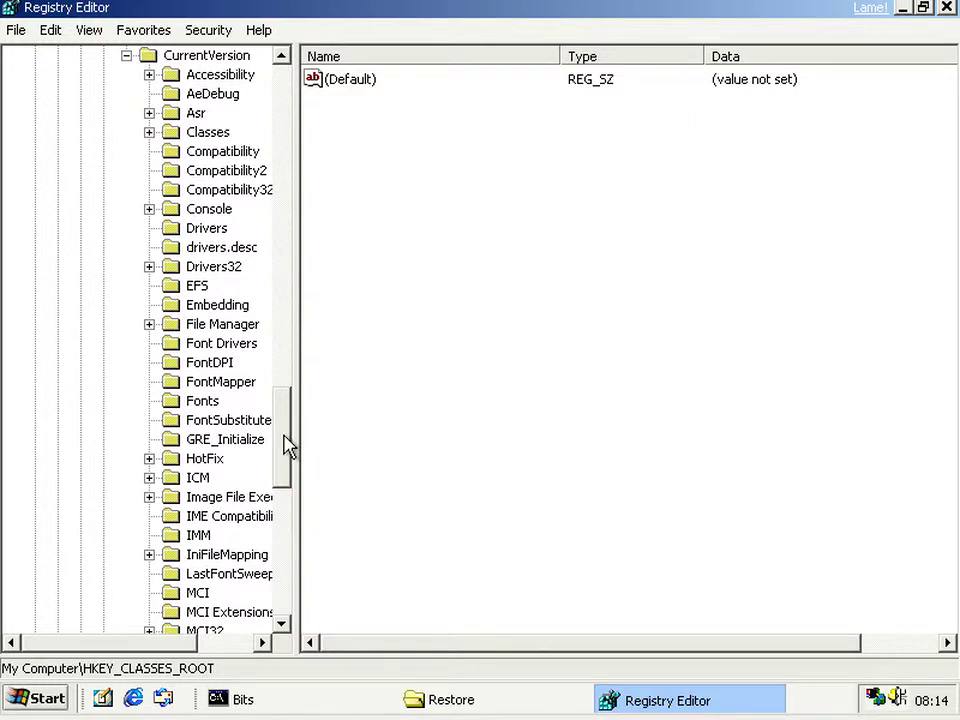
pyautogui.moveTo(286, 446); pyautogui.dragTo(287, 531)
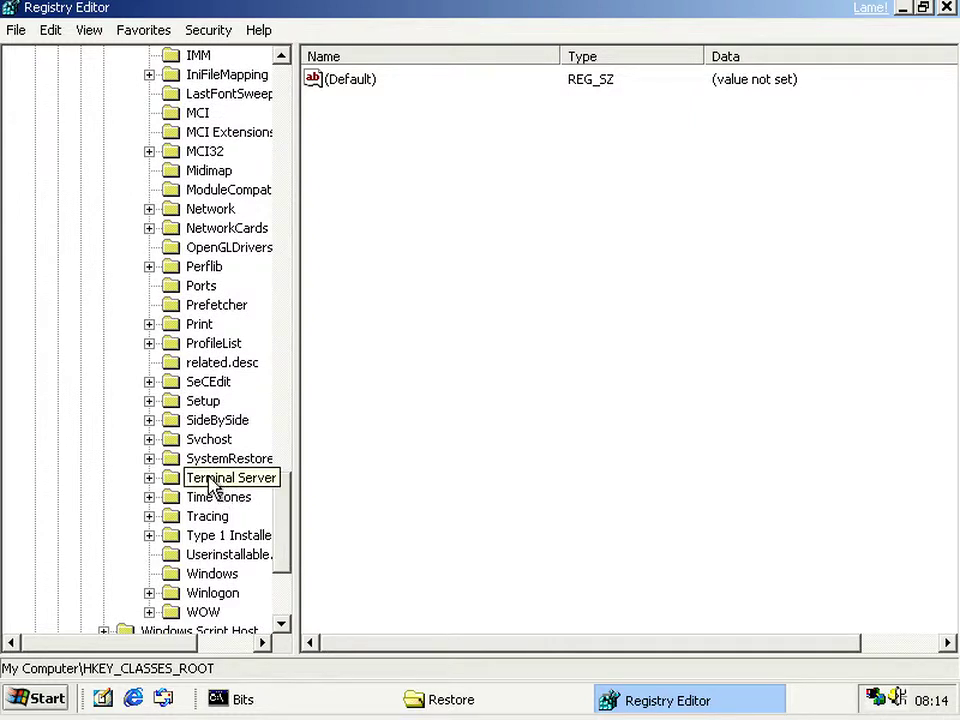
pyautogui.click(150, 458)
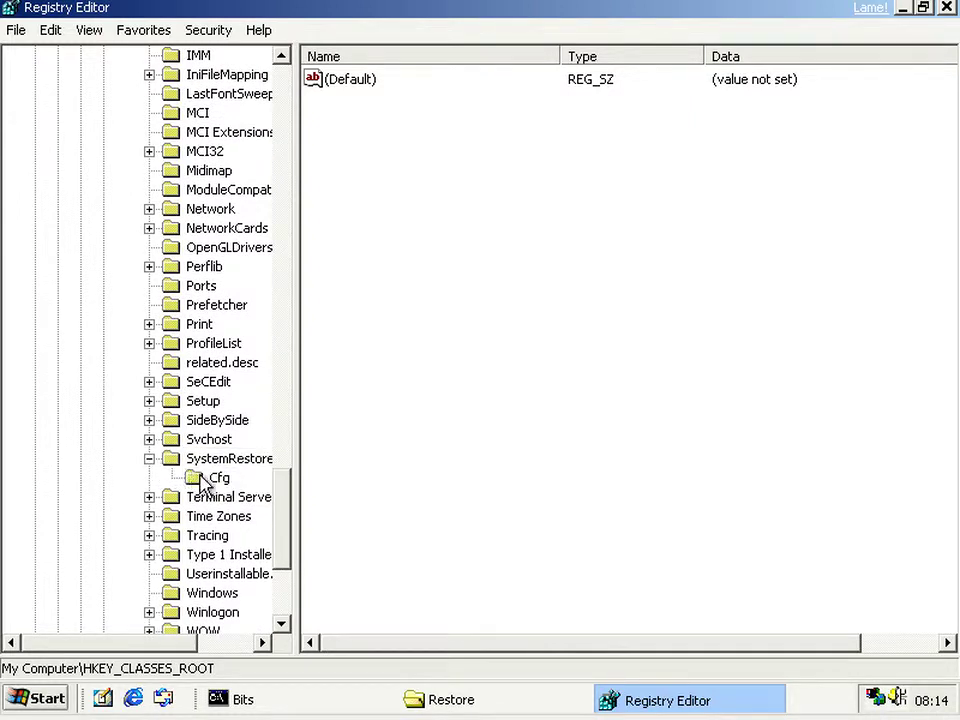
pyautogui.click(207, 479)
pyautogui.click(196, 459)
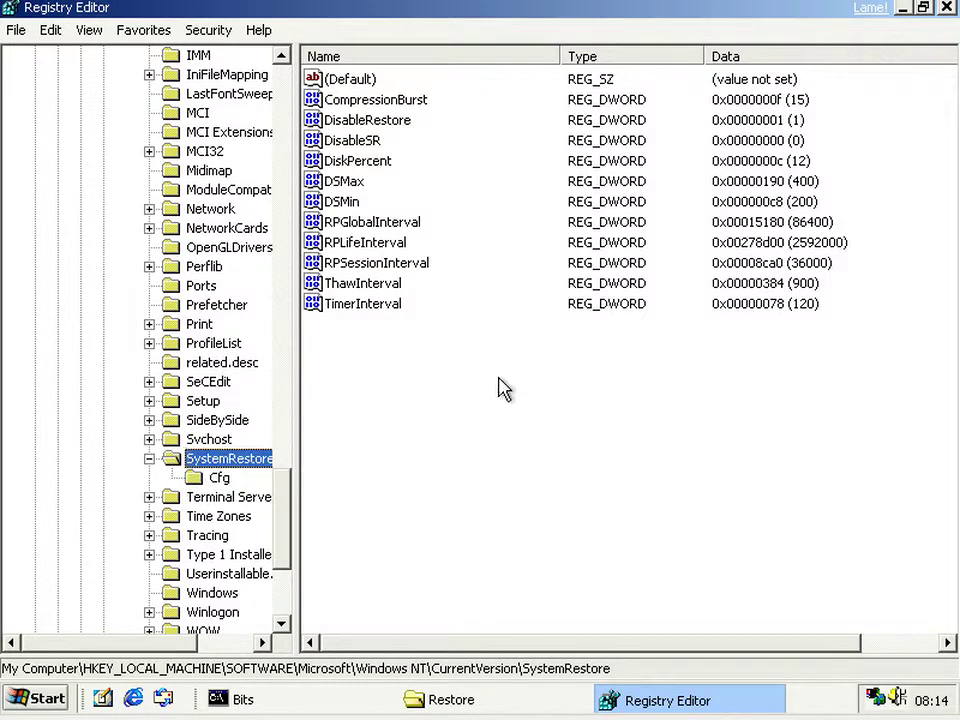
# - Set DisableRestore to 0, then minimize Registry Editor to reveal the Restore folder
pyautogui.click(389, 123)
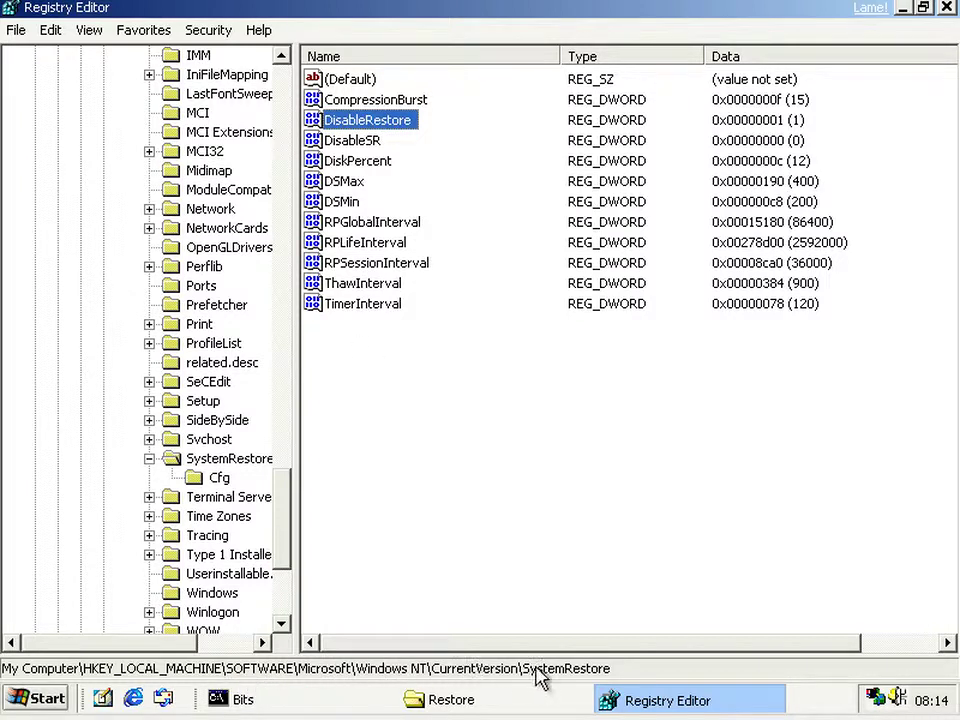
pyautogui.click(405, 124)
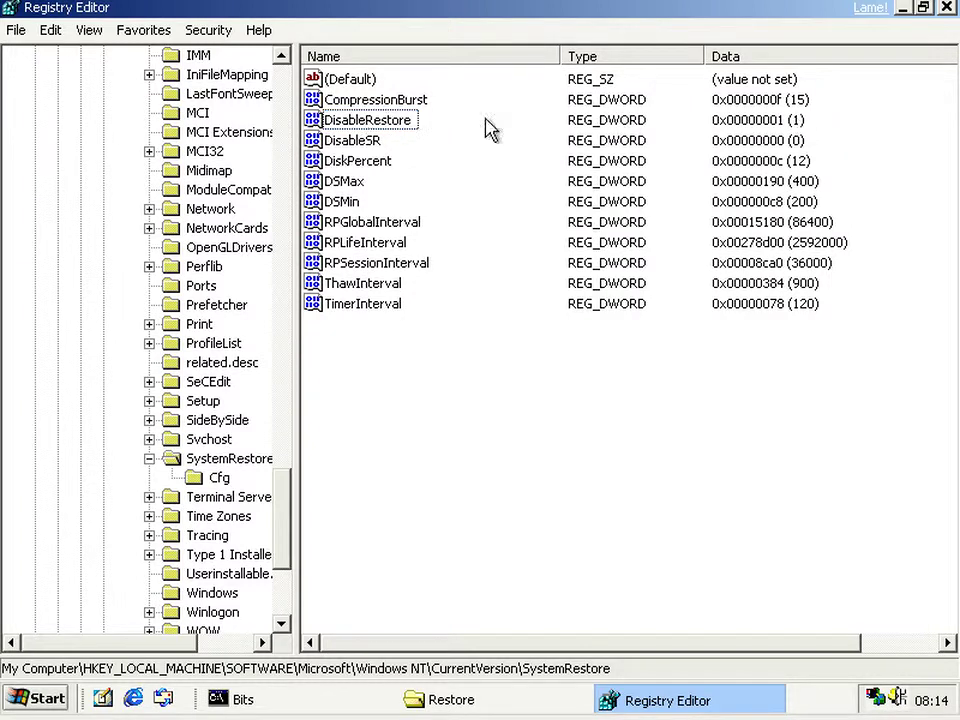
pyautogui.doubleClick(362, 127)
pyautogui.press('Return')
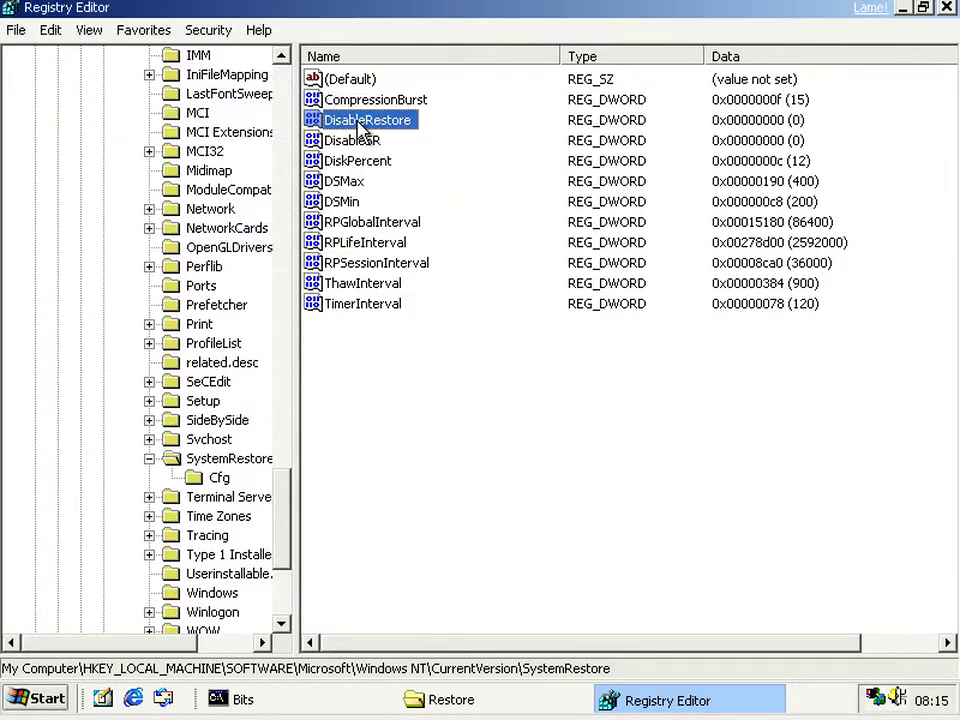
pyautogui.click(905, 9)
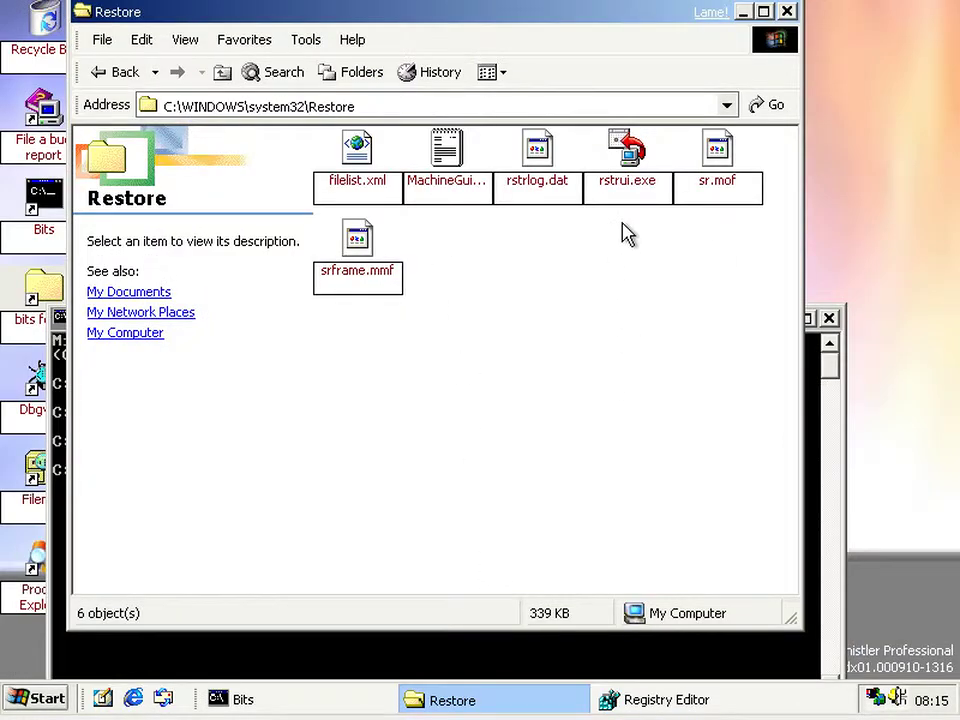
pyautogui.doubleClick(626, 160)
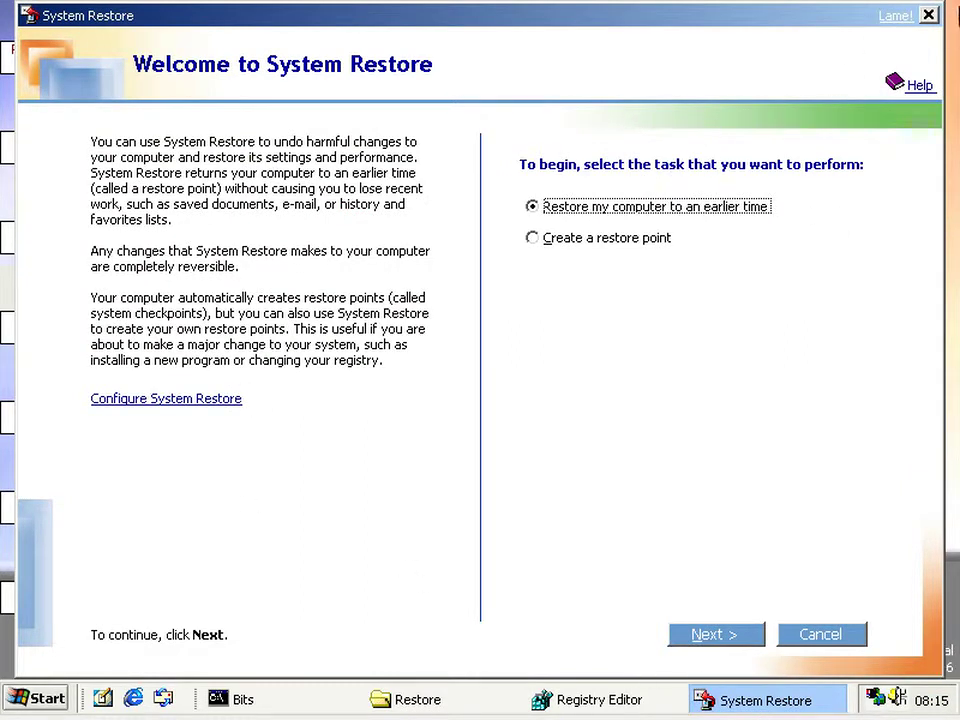
pyautogui.click(929, 16)
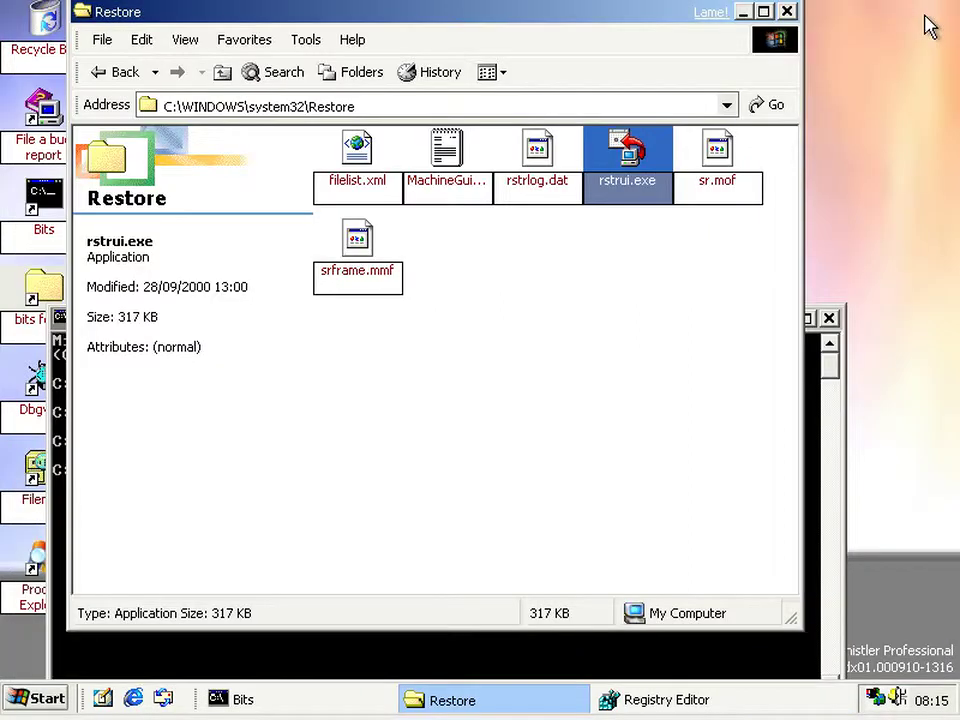
pyautogui.click(510, 592)
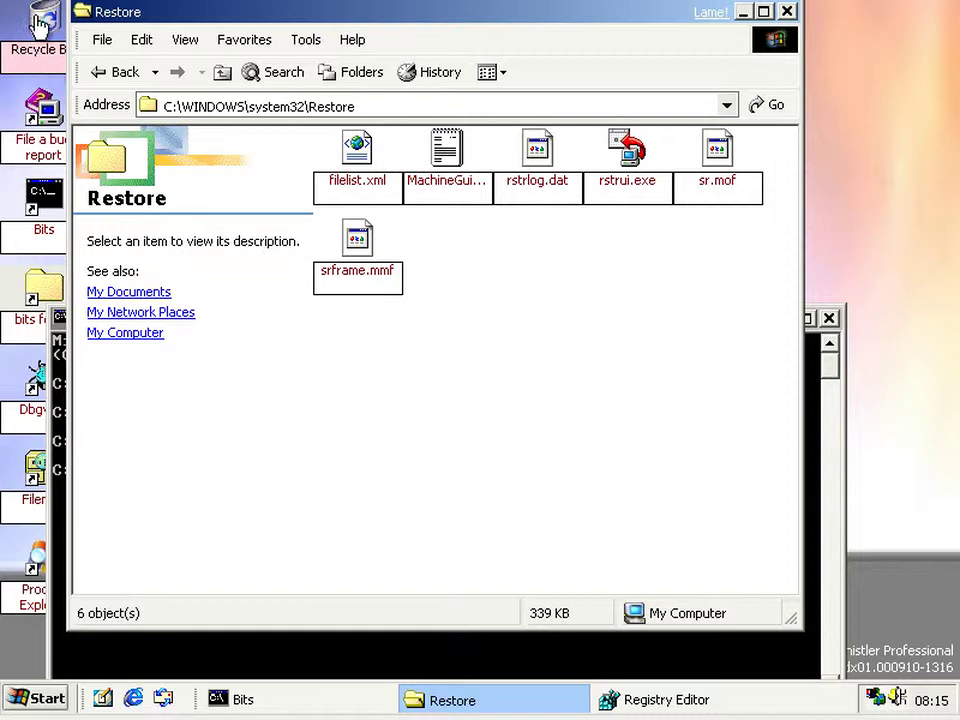
# - Open My Computer's System Properties on the System Restore tab
pyautogui.click(38, 700)
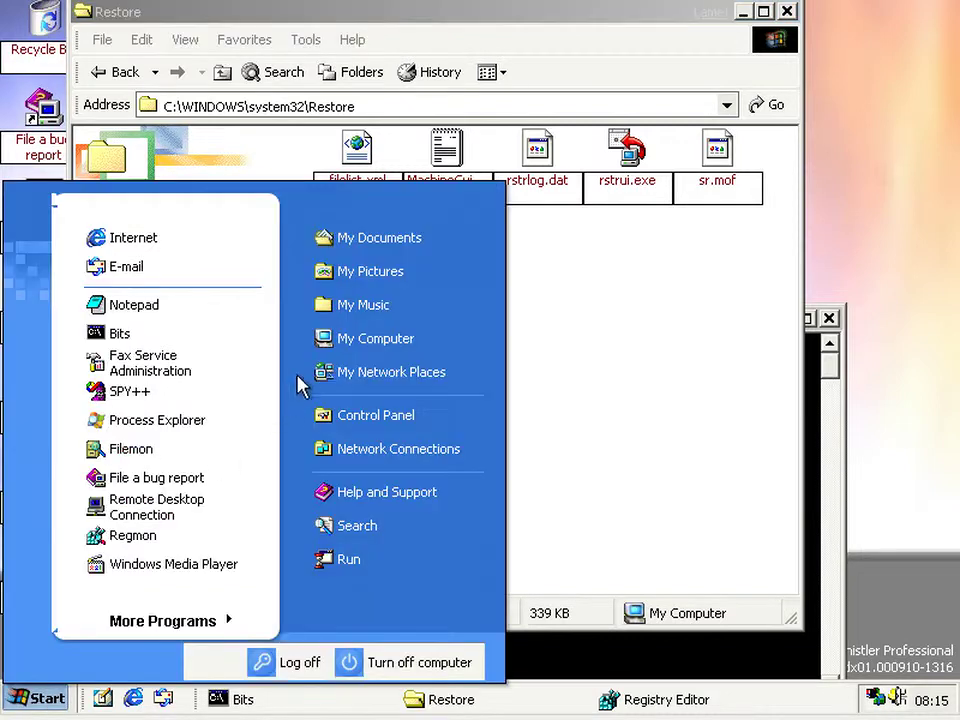
pyautogui.rightClick(370, 336)
pyautogui.click(392, 386)
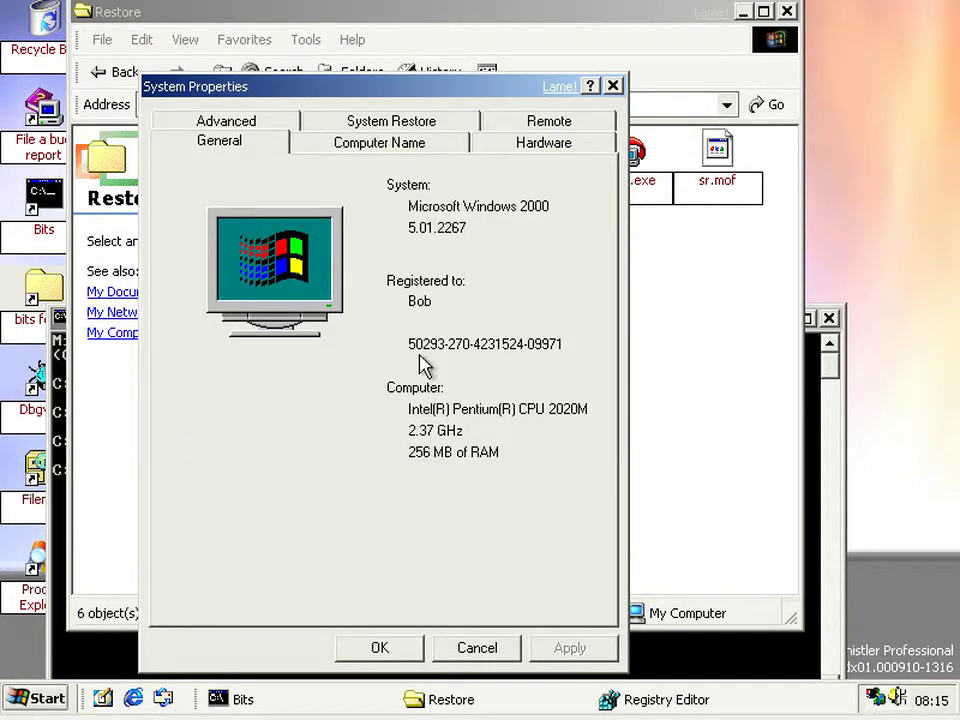
pyautogui.click(367, 118)
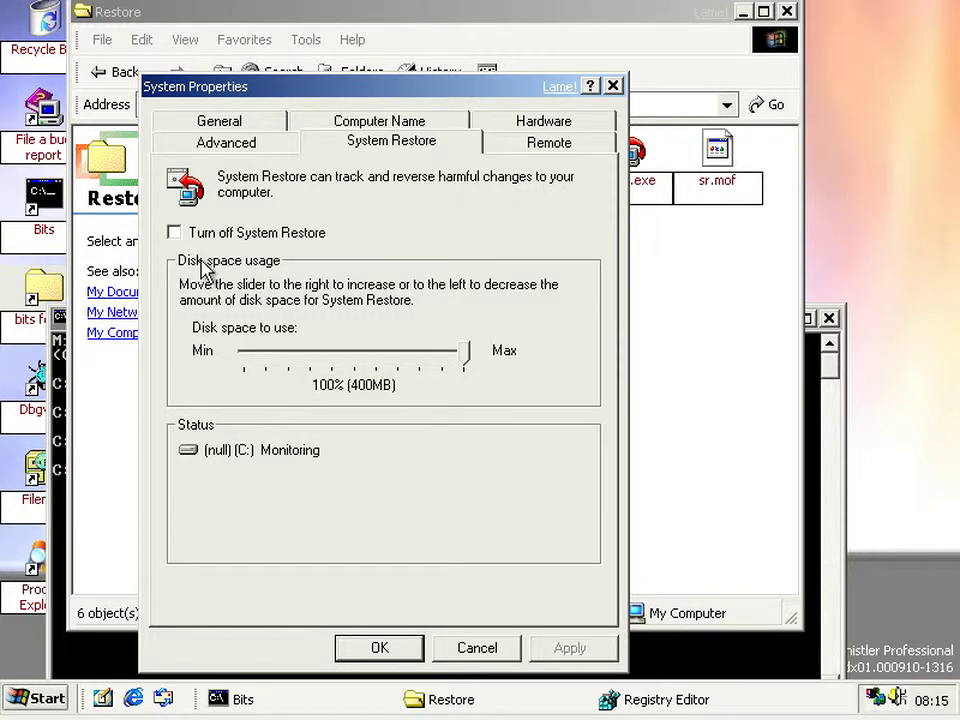
# - Toggle System Restore off and back on, then lower its disk space to 50% (200MB)
pyautogui.click(230, 236)
pyautogui.click(230, 236)
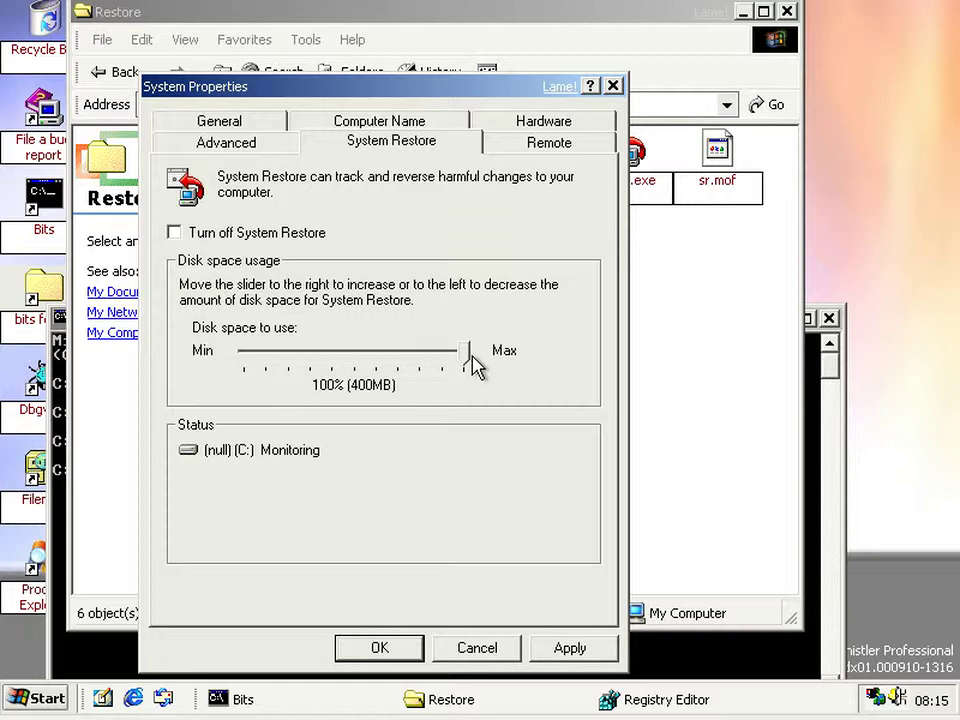
pyautogui.moveTo(464, 352); pyautogui.dragTo(248, 356)
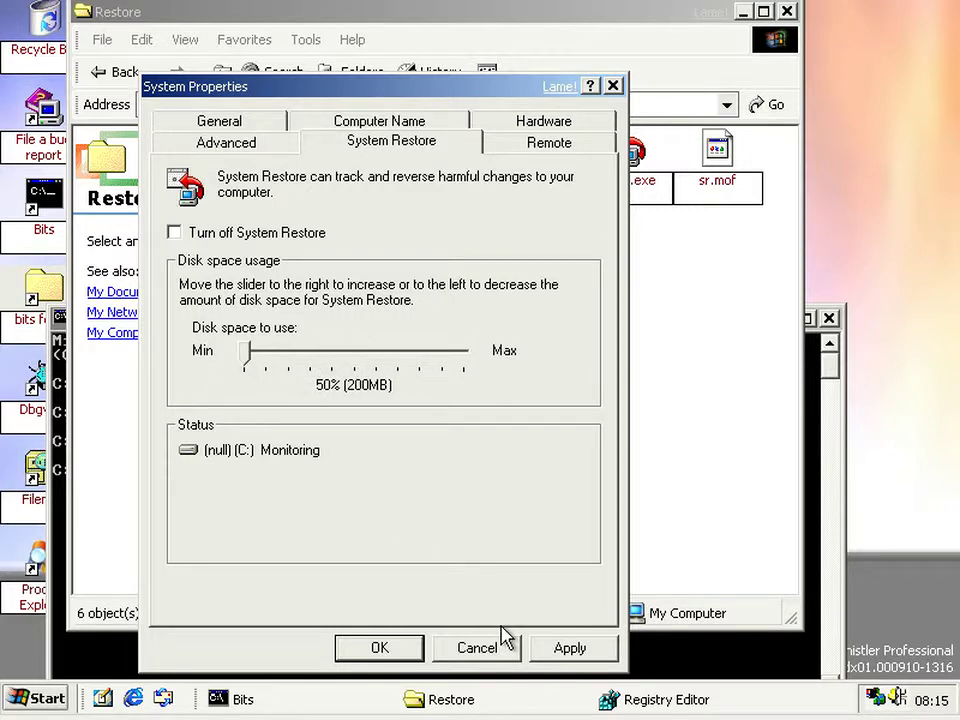
pyautogui.click(606, 694)
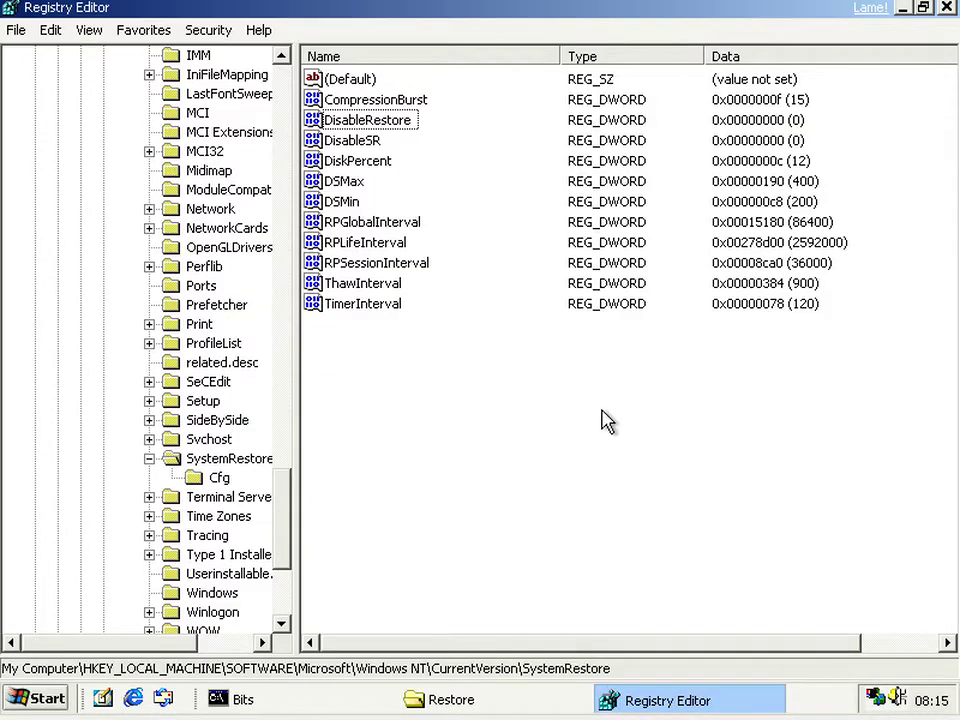
pyautogui.doubleClick(340, 161)
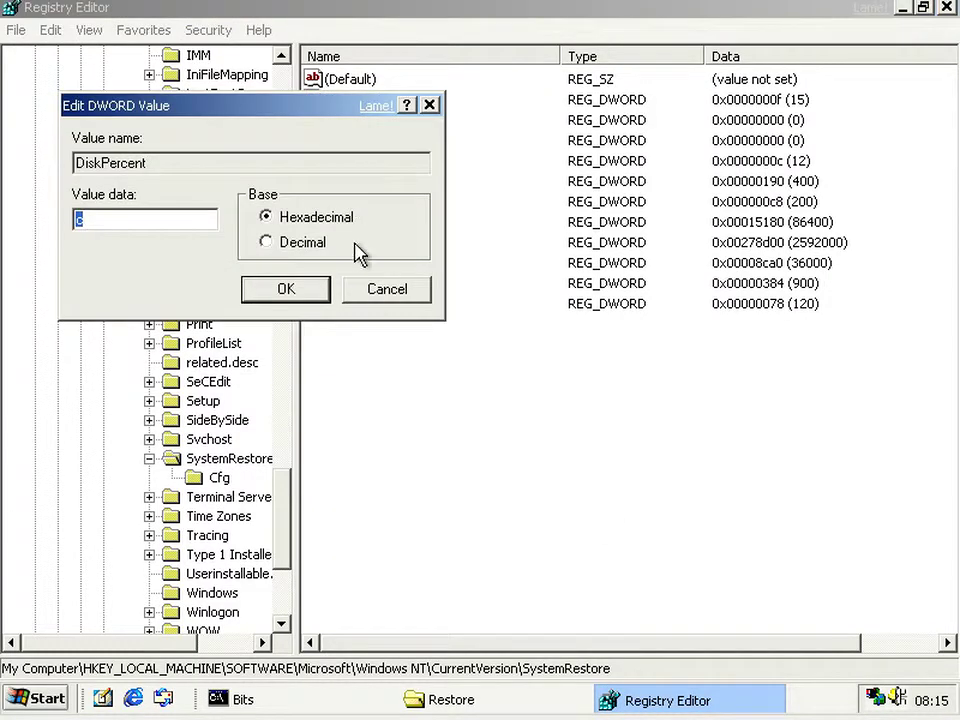
pyautogui.click(416, 289)
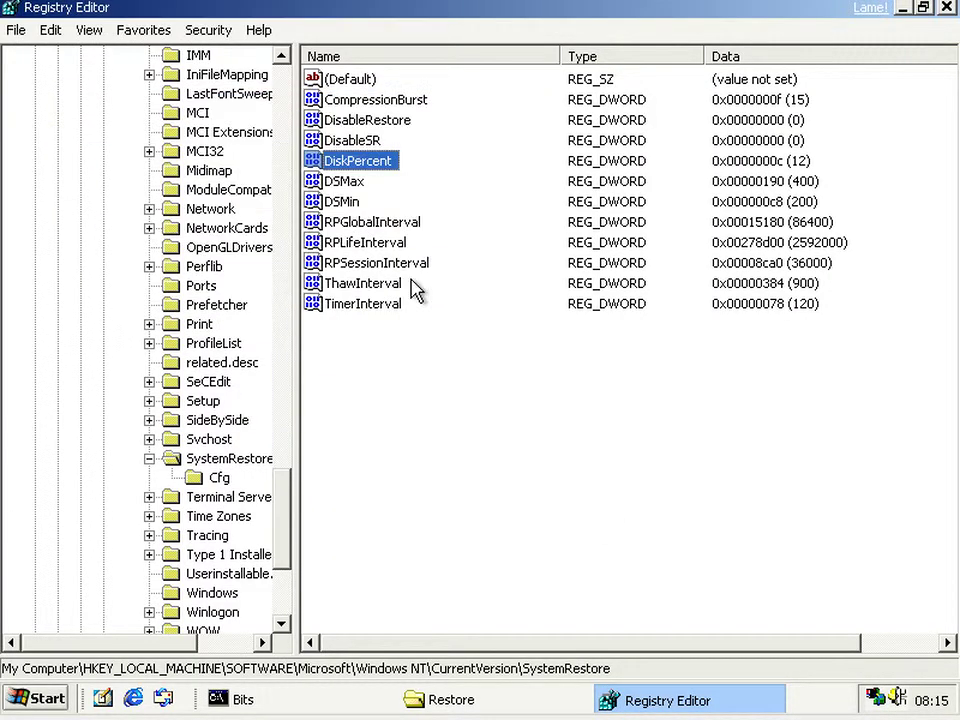
pyautogui.click(620, 700)
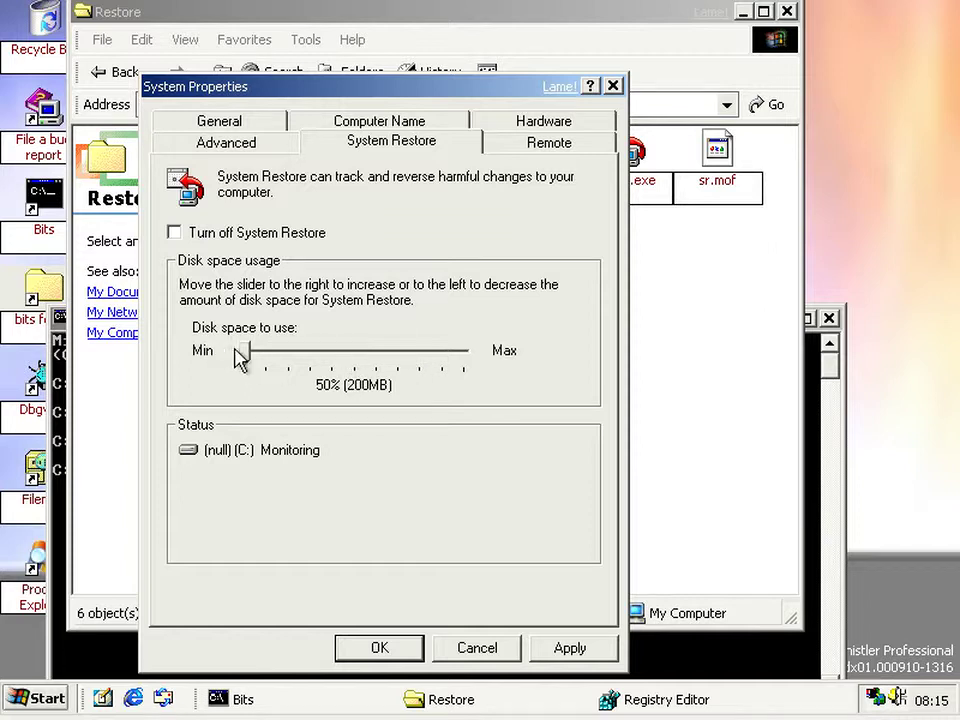
# - Return the disk space slider to 100% (400MB), close System Properties and bring back the Restore folder
pyautogui.moveTo(250, 358); pyautogui.dragTo(508, 358)
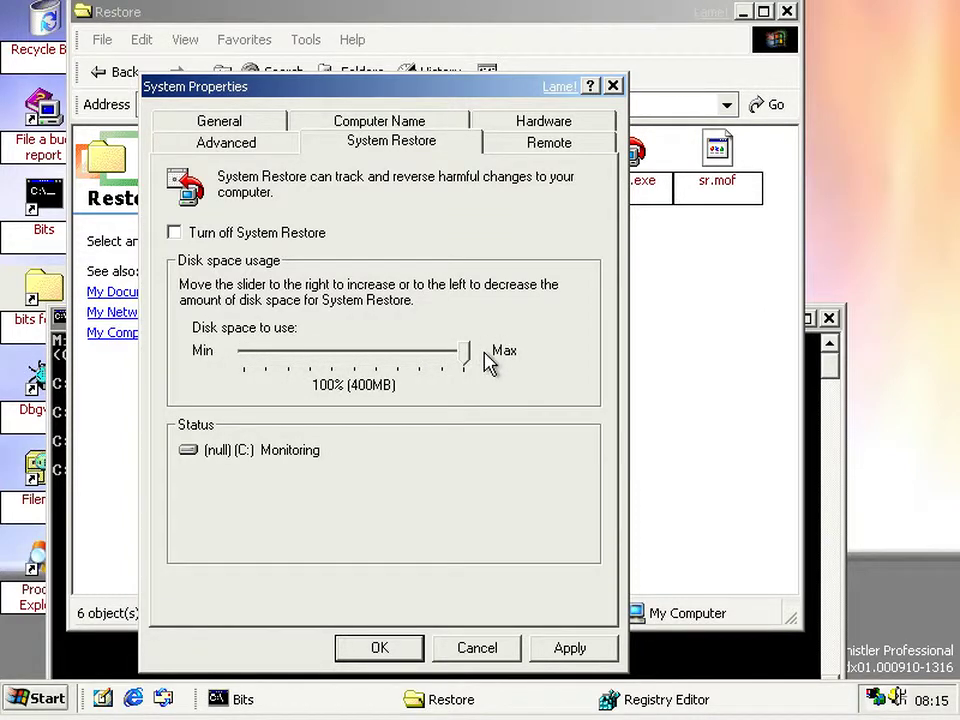
pyautogui.click(322, 352)
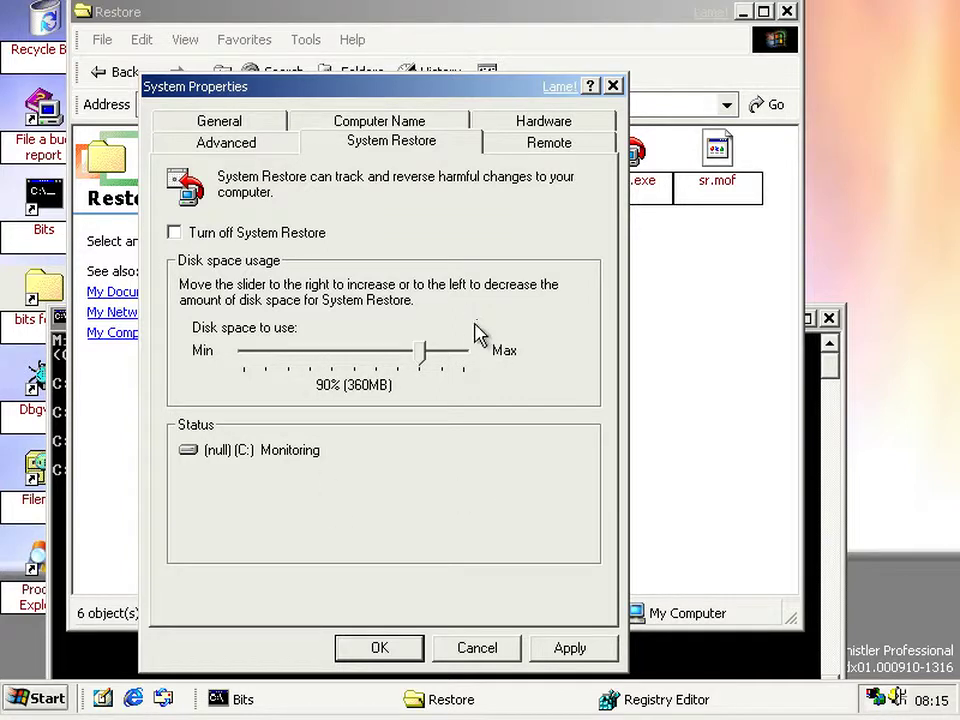
pyautogui.click(465, 352)
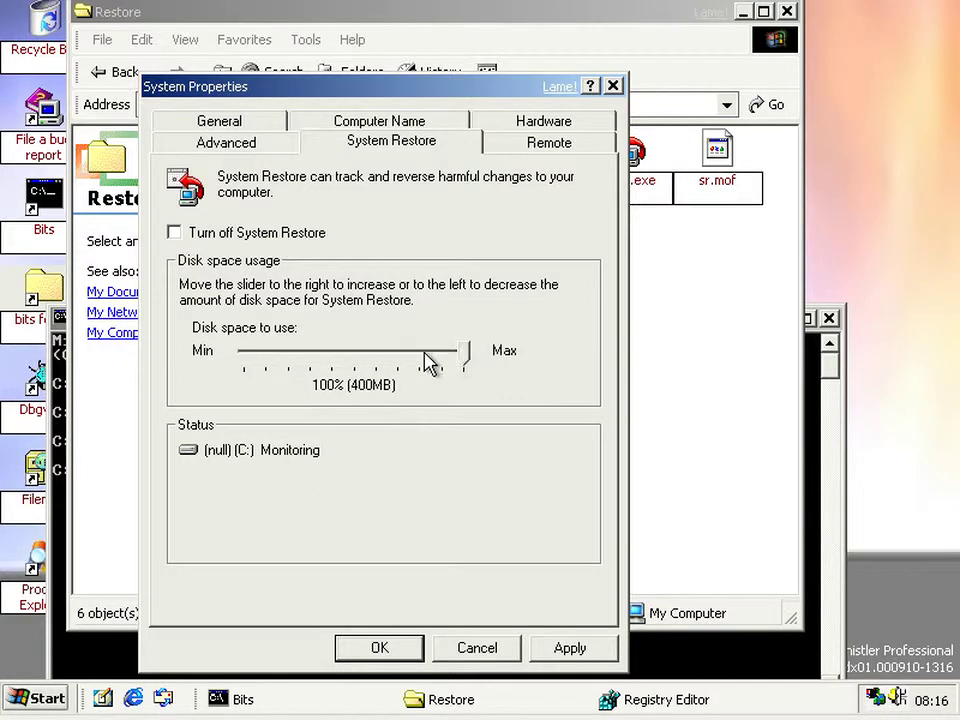
pyautogui.press('Return')
pyautogui.click(455, 385)
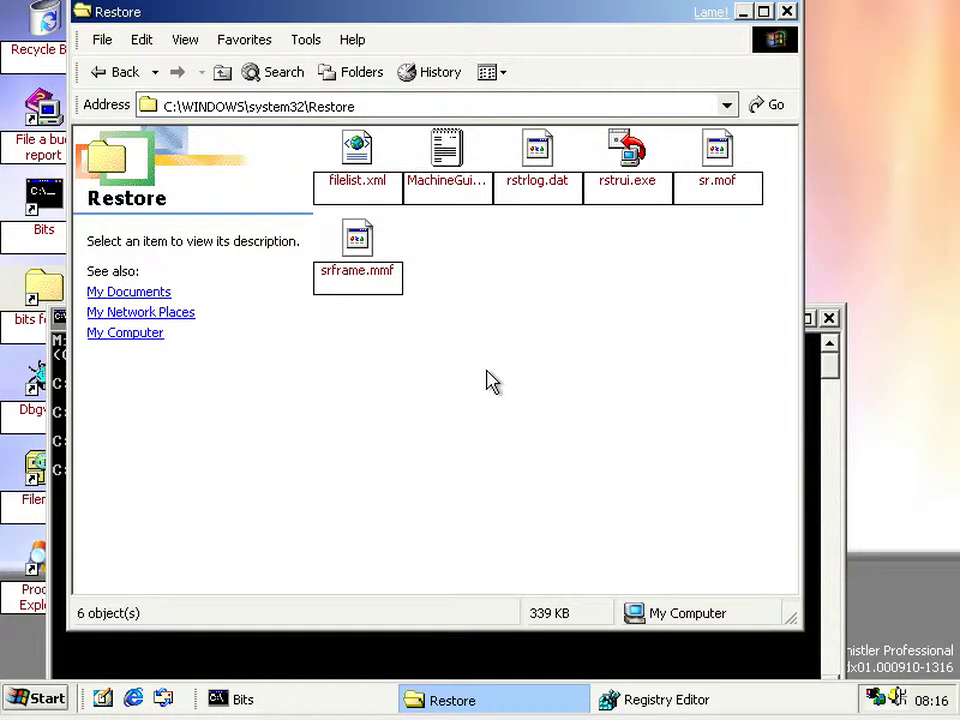
# - Launch rstrui.exe and create a restore point described as MyResPoint
pyautogui.click(632, 162)
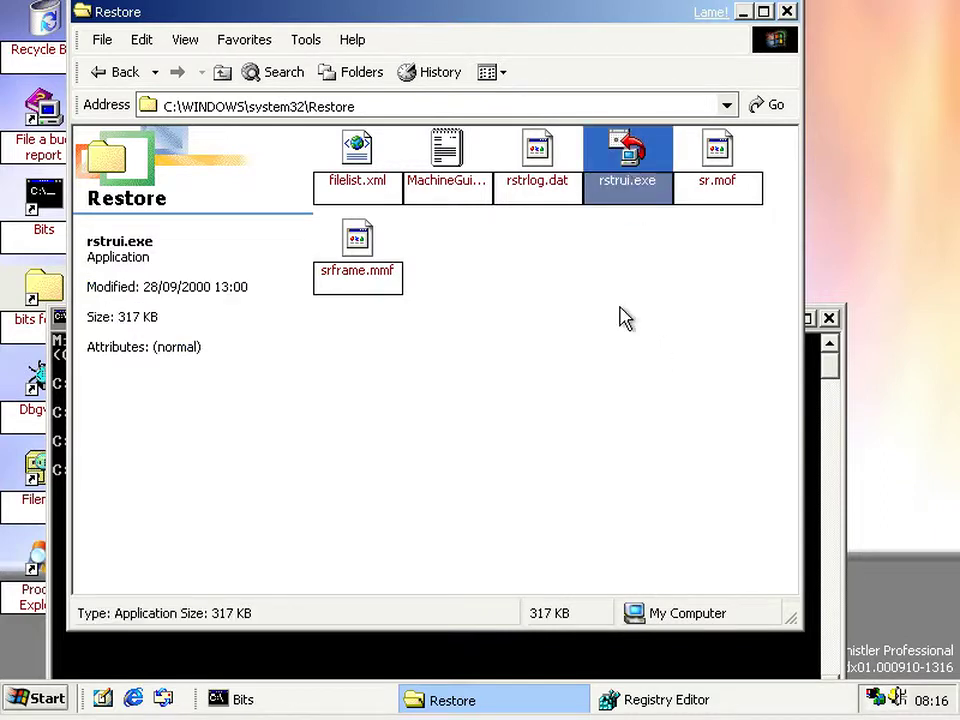
pyautogui.press('Return')
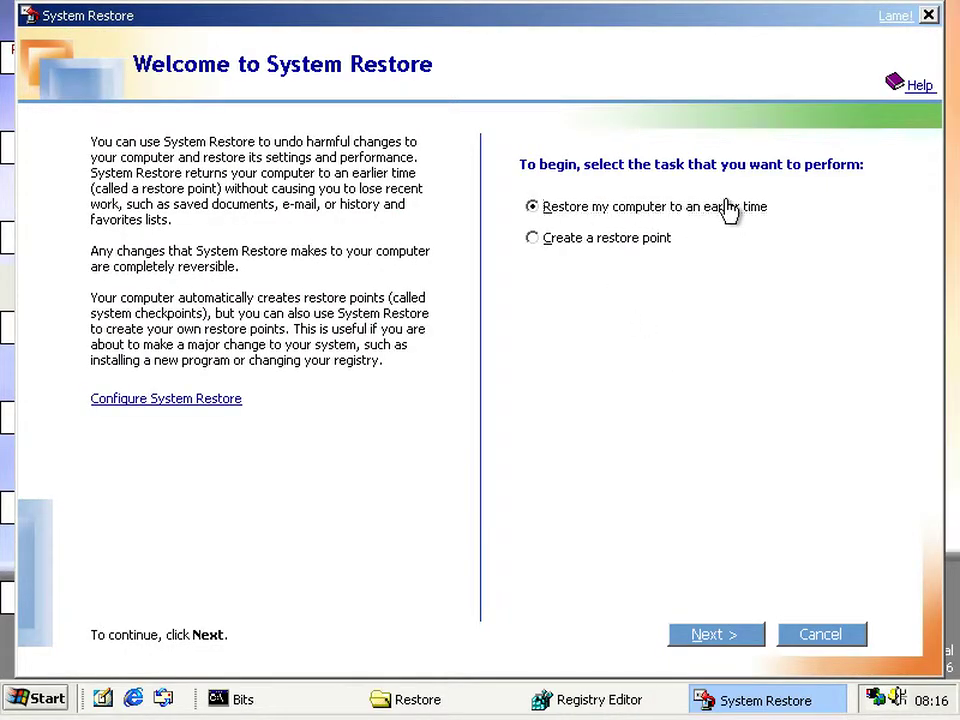
pyautogui.click(639, 245)
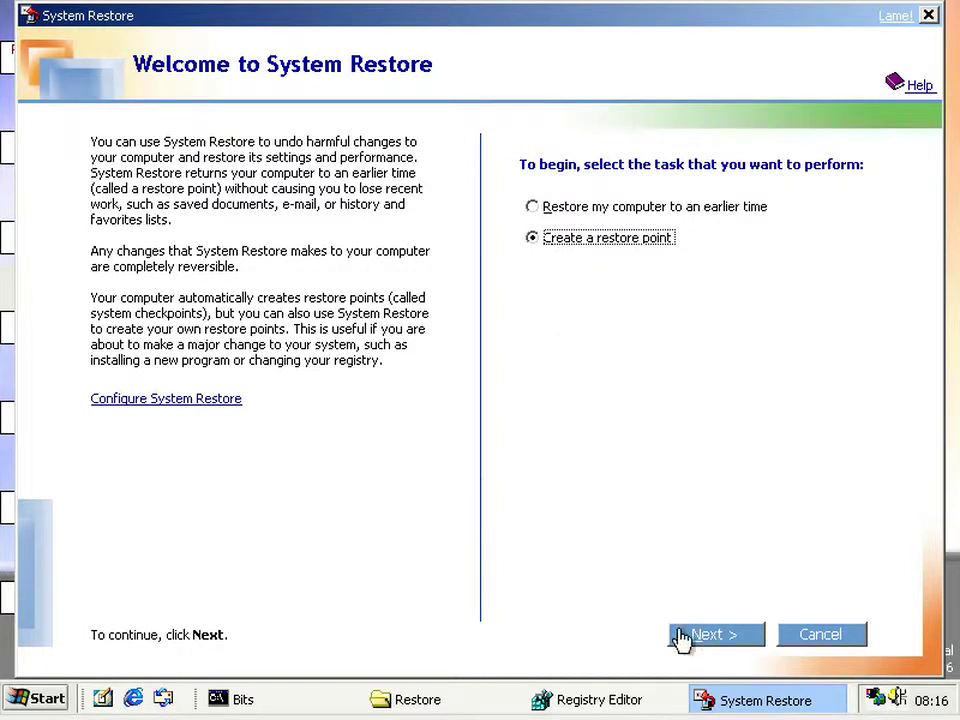
pyautogui.click(697, 637)
pyautogui.click(511, 291)
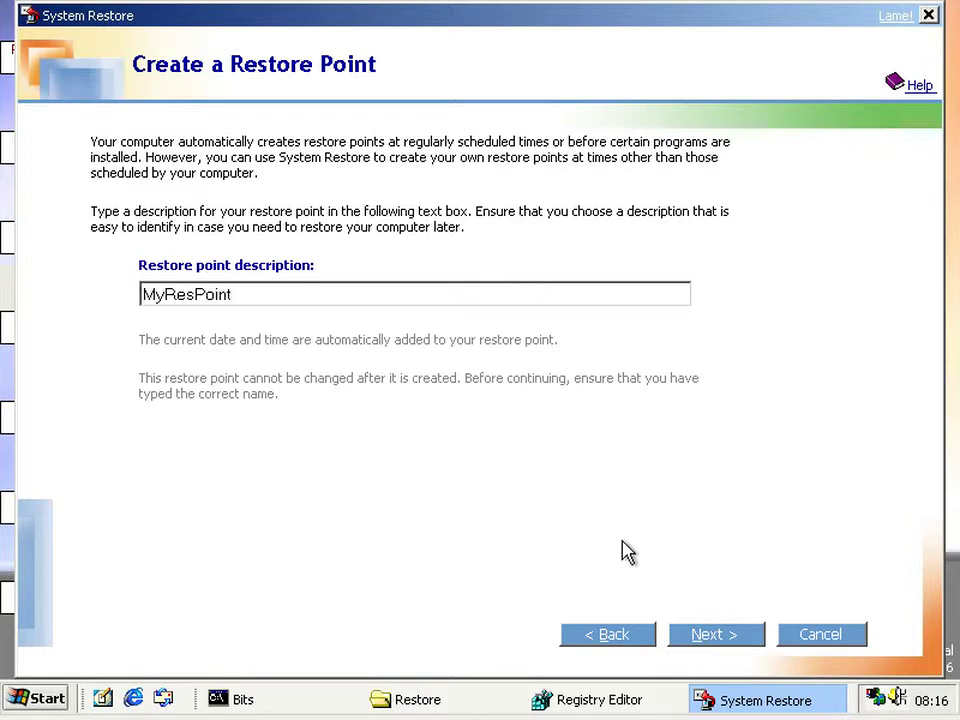
pyautogui.click(697, 636)
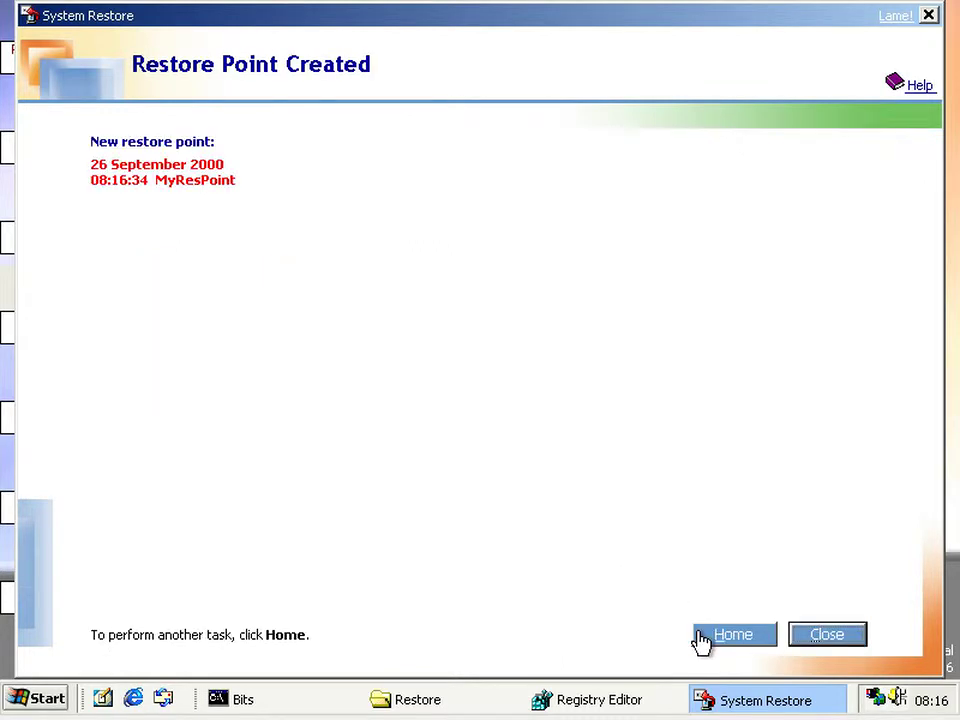
# - Restart rstrui.exe and pick MyResPoint (26 September 2000 08:16) as the restore target
pyautogui.click(818, 638)
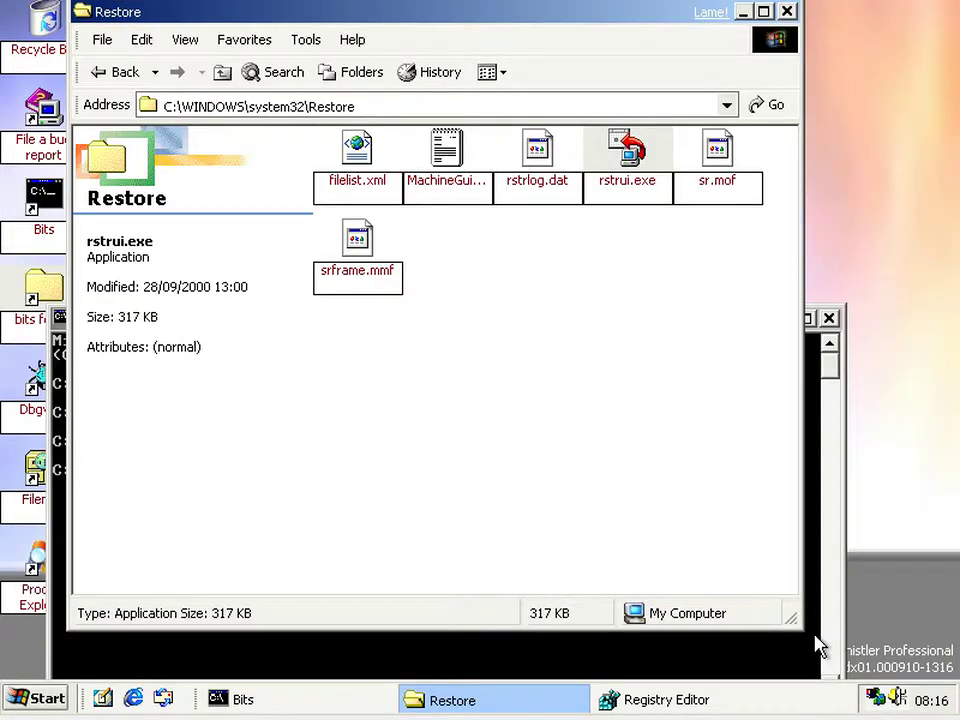
pyautogui.click(658, 429)
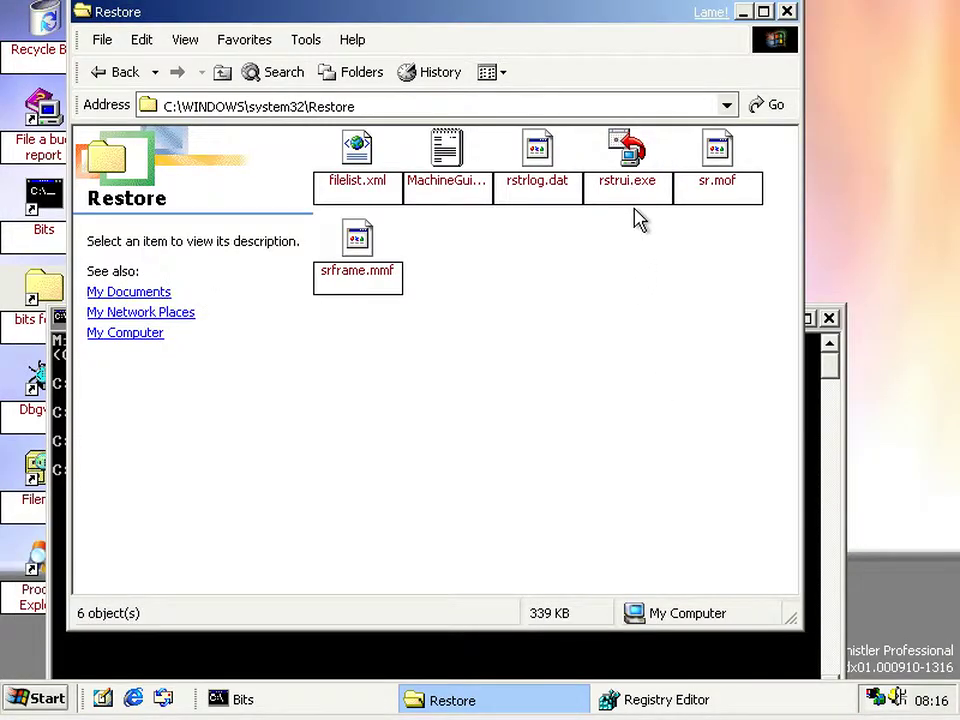
pyautogui.doubleClick(628, 168)
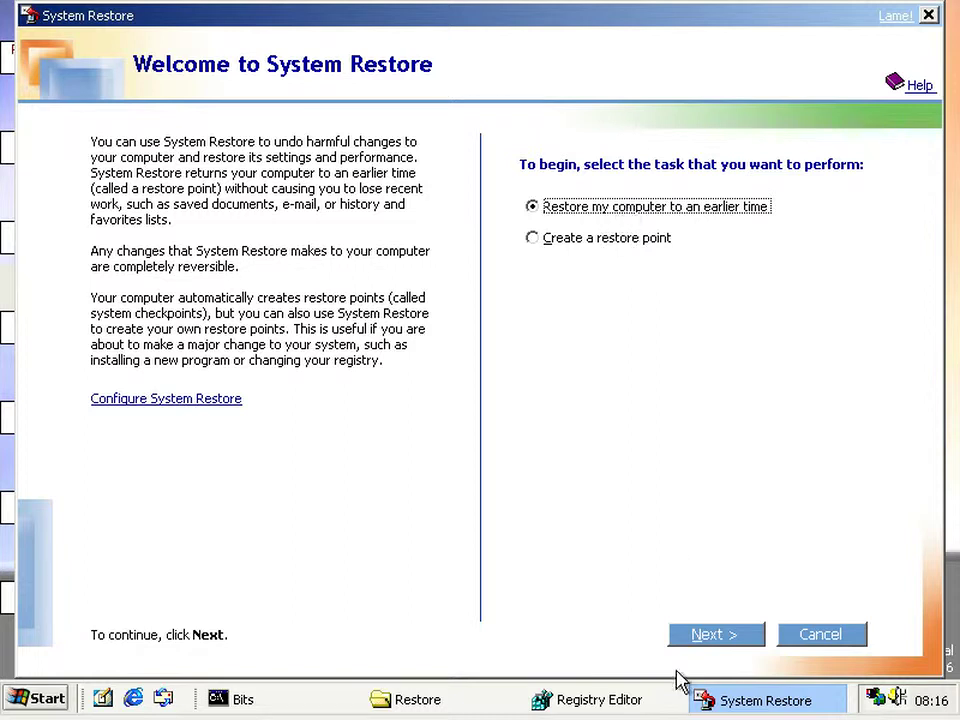
pyautogui.click(713, 647)
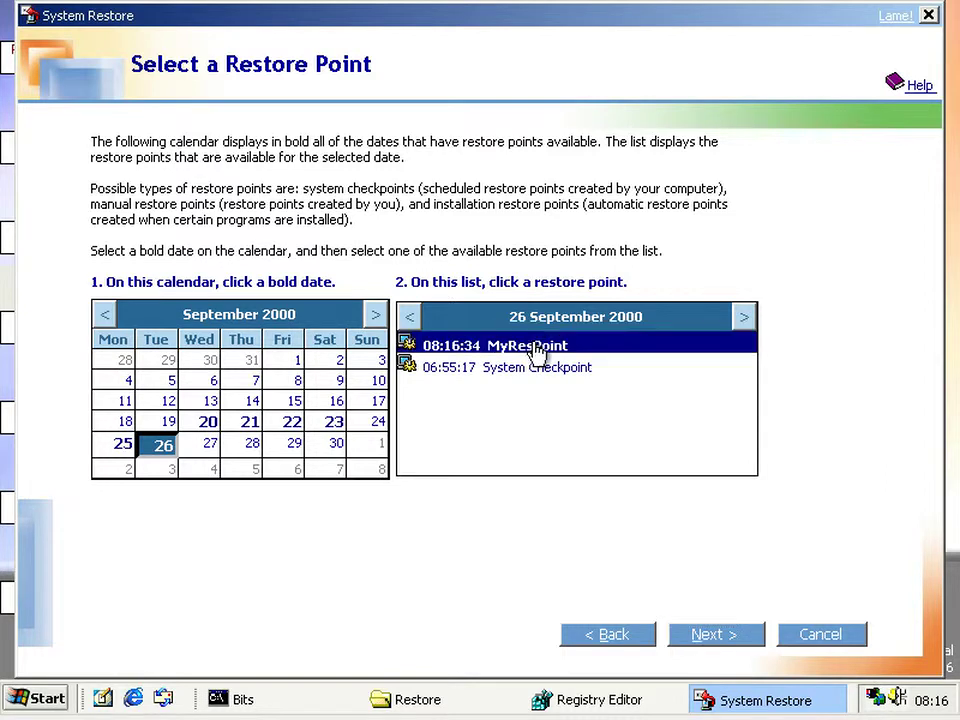
pyautogui.click(724, 644)
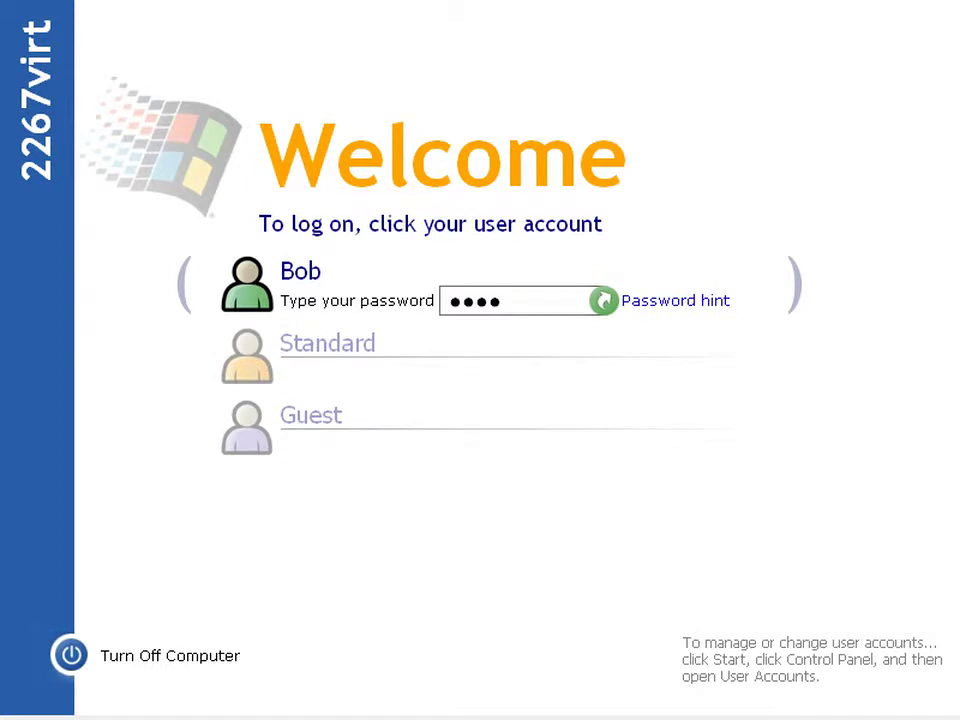
# - Enter the account password to log back on after the restore restart
pyautogui.press('Return')
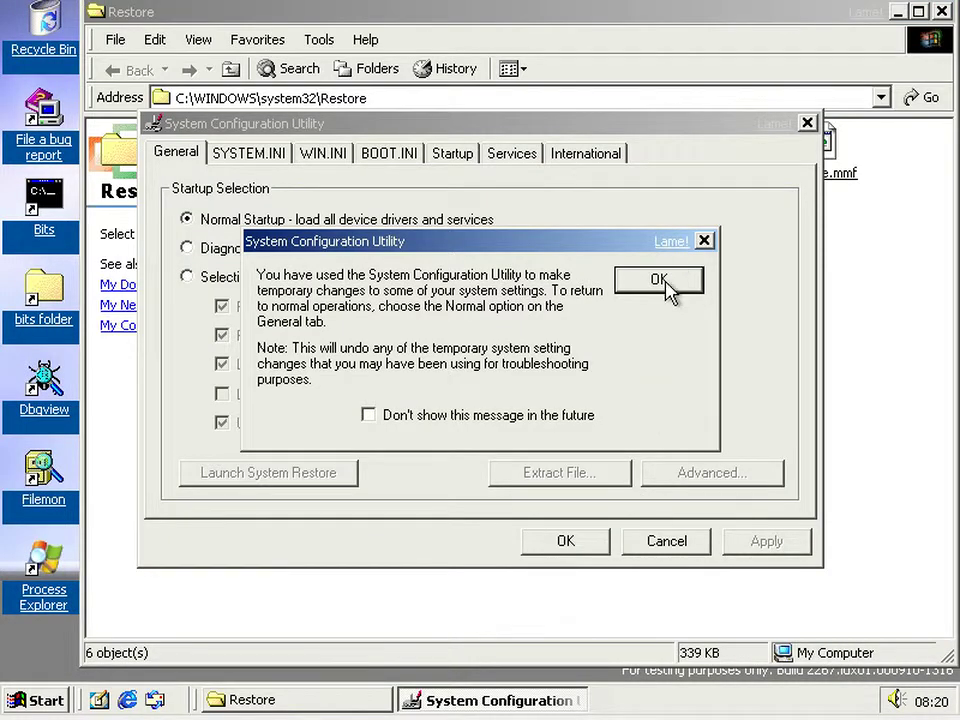
# - Dismiss the temporary-changes notice, cancel System Configuration Utility, and relaunch rstrui.exe
pyautogui.click(660, 280)
pyautogui.click(655, 546)
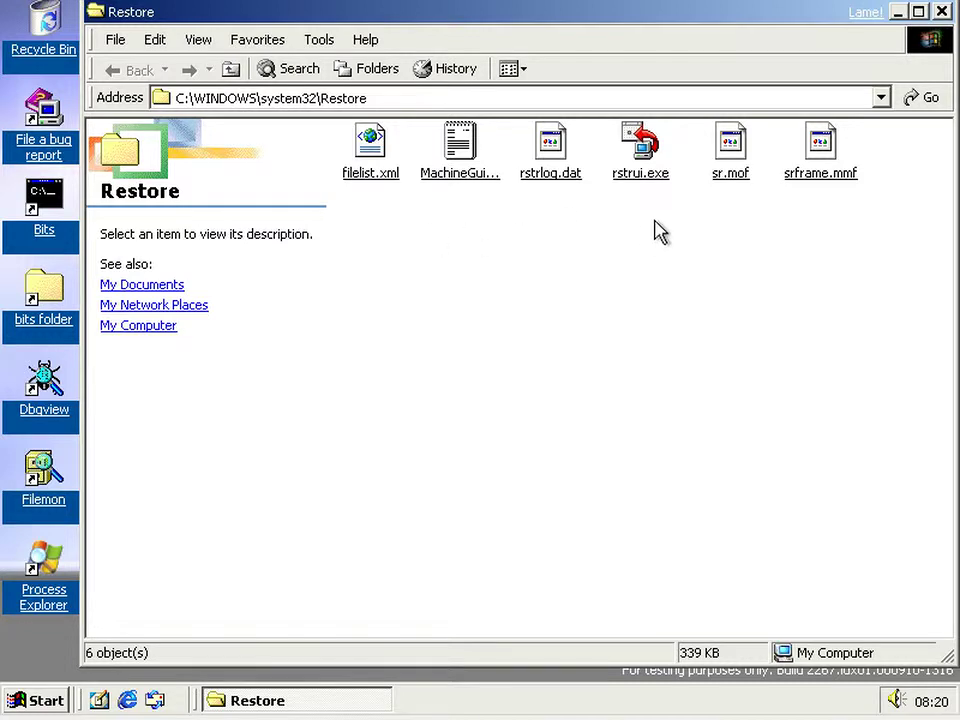
pyautogui.doubleClick(652, 178)
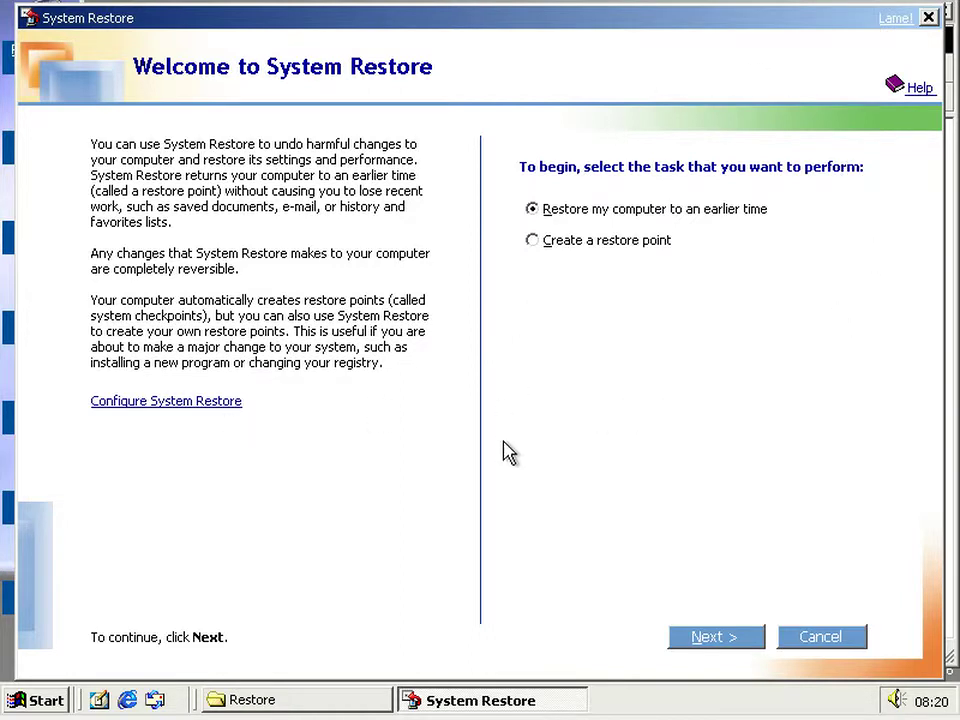
# - Preview the create page, then browse MyResPoint and the 06:55:17 System Checkpoint before going back
pyautogui.click(633, 240)
pyautogui.click(709, 640)
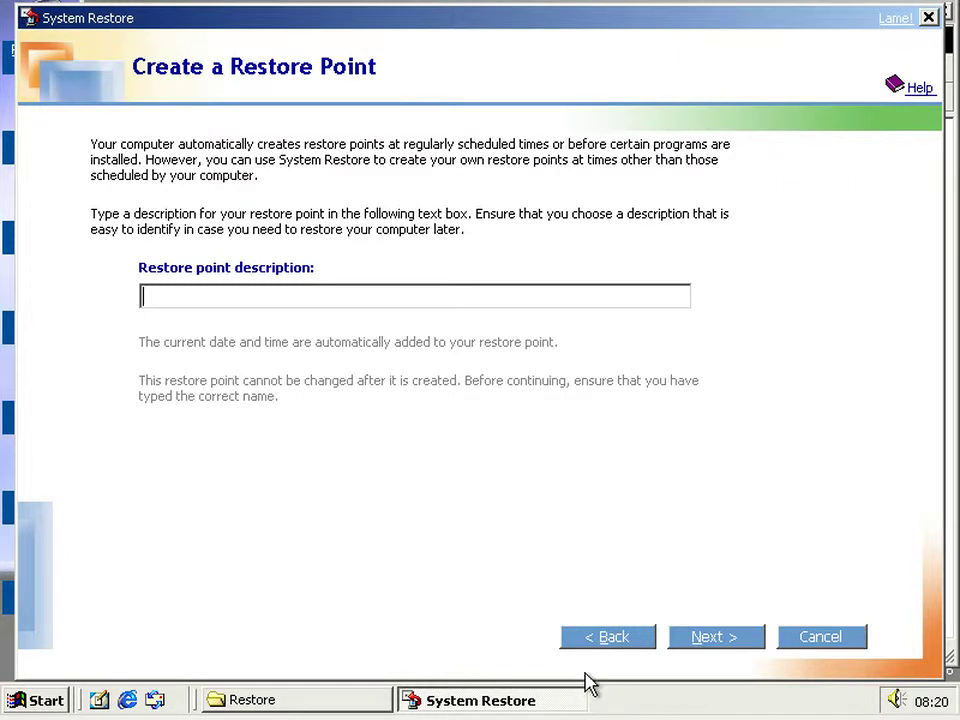
pyautogui.click(598, 637)
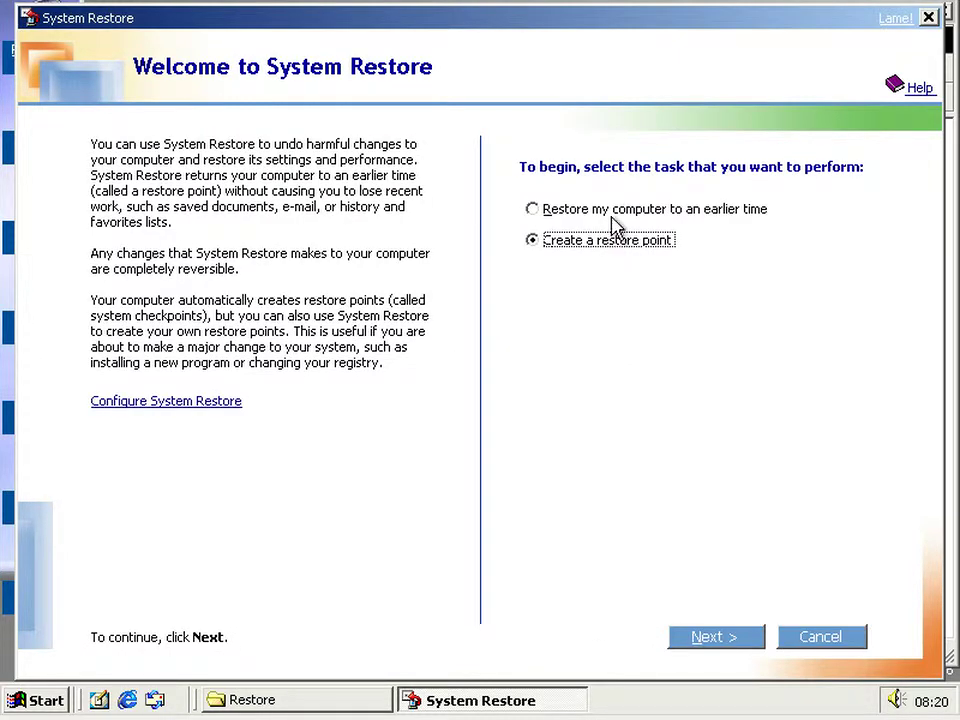
pyautogui.click(612, 210)
pyautogui.click(697, 642)
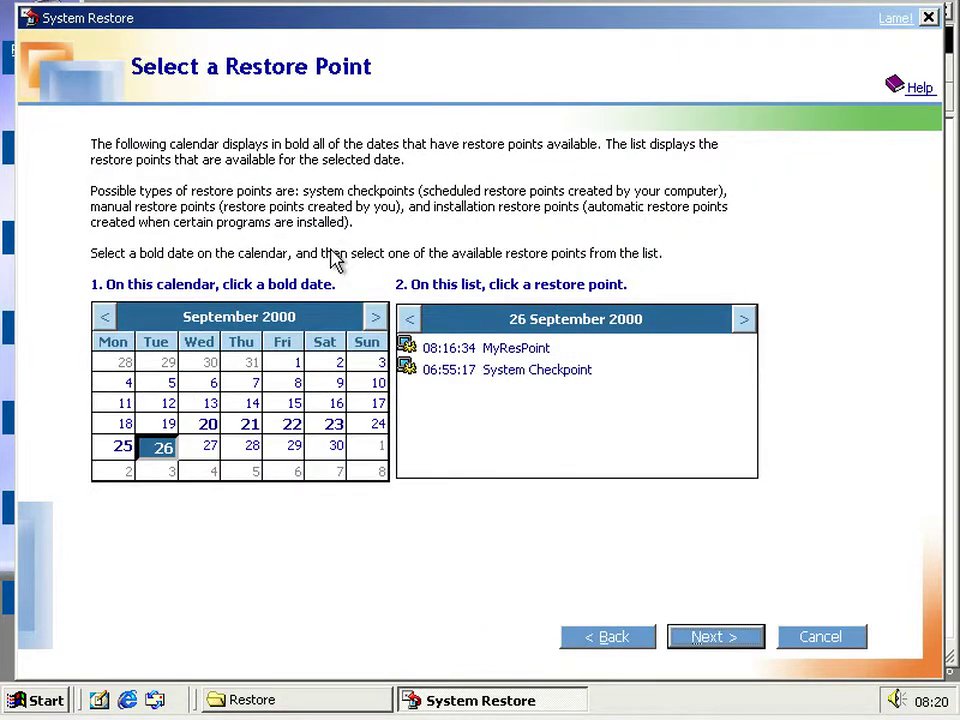
pyautogui.click(408, 370)
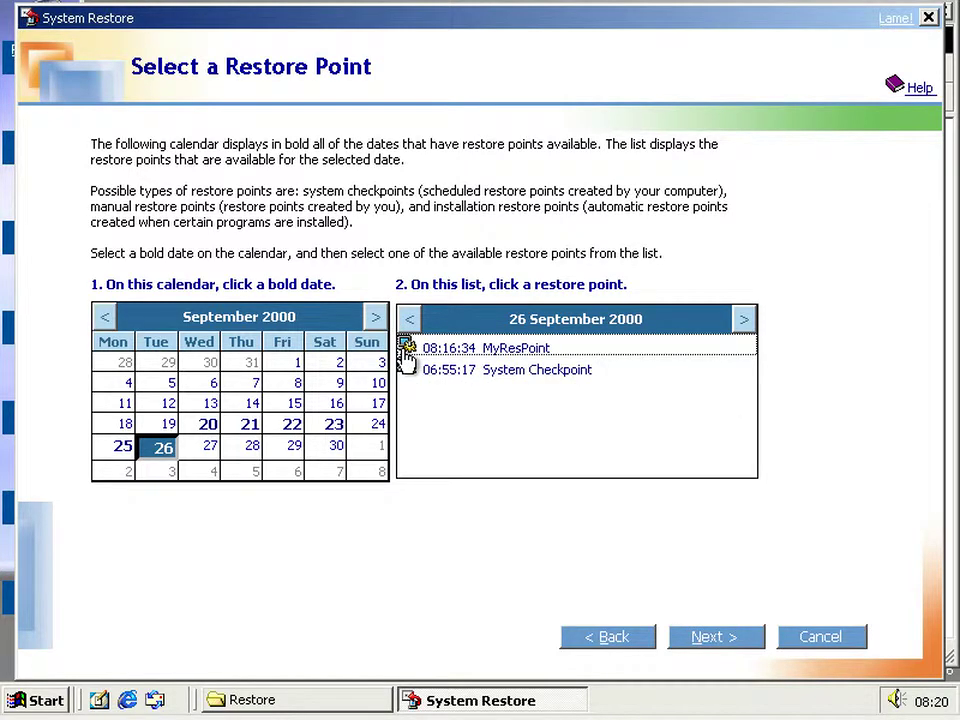
pyautogui.click(411, 350)
pyautogui.click(411, 370)
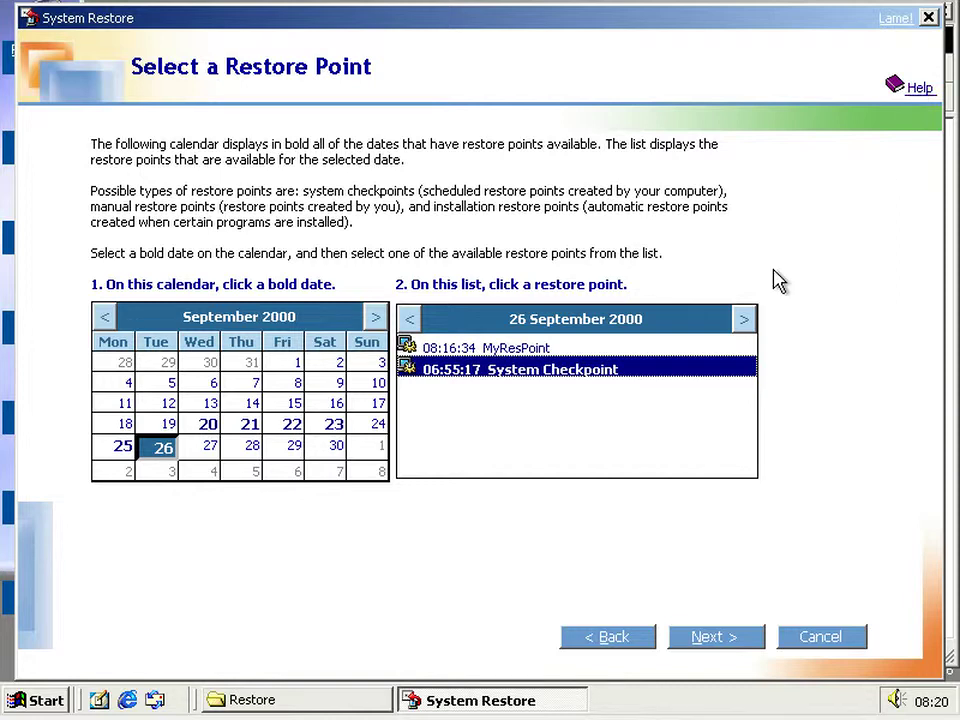
pyautogui.click(634, 645)
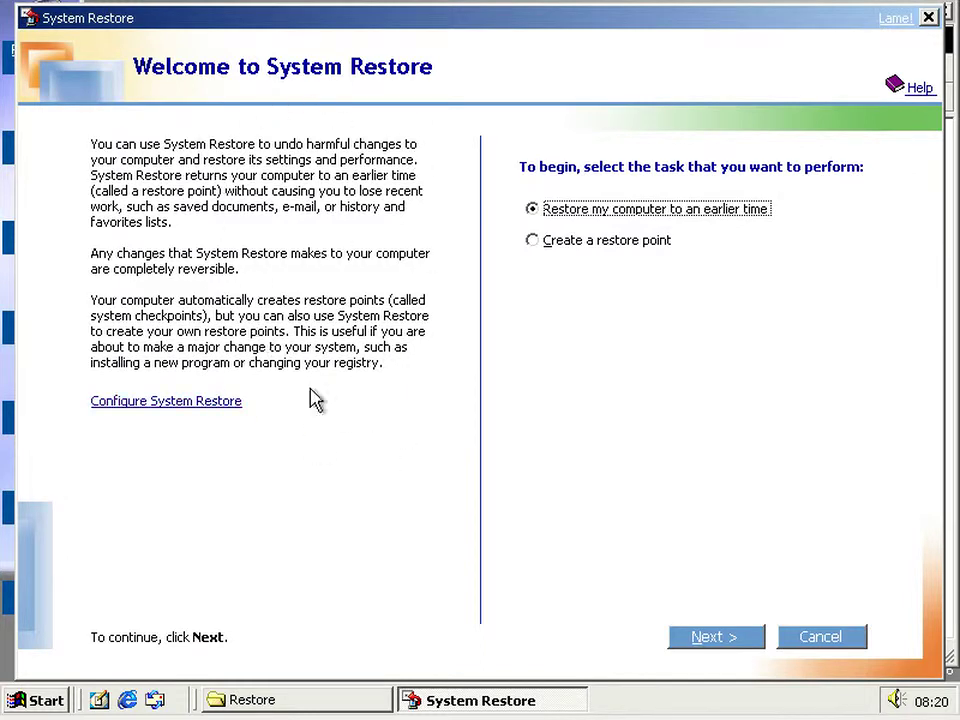
# - Close System Restore, go up to C:\, and peek into the Bits and System Volume Information folders
pyautogui.click(826, 636)
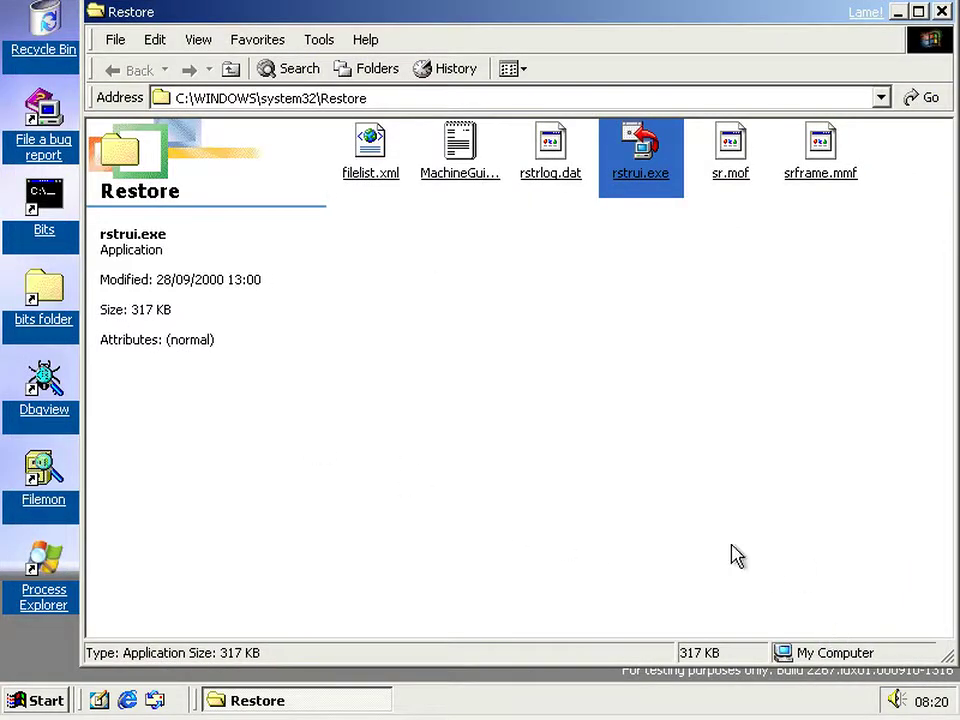
pyautogui.click(563, 420)
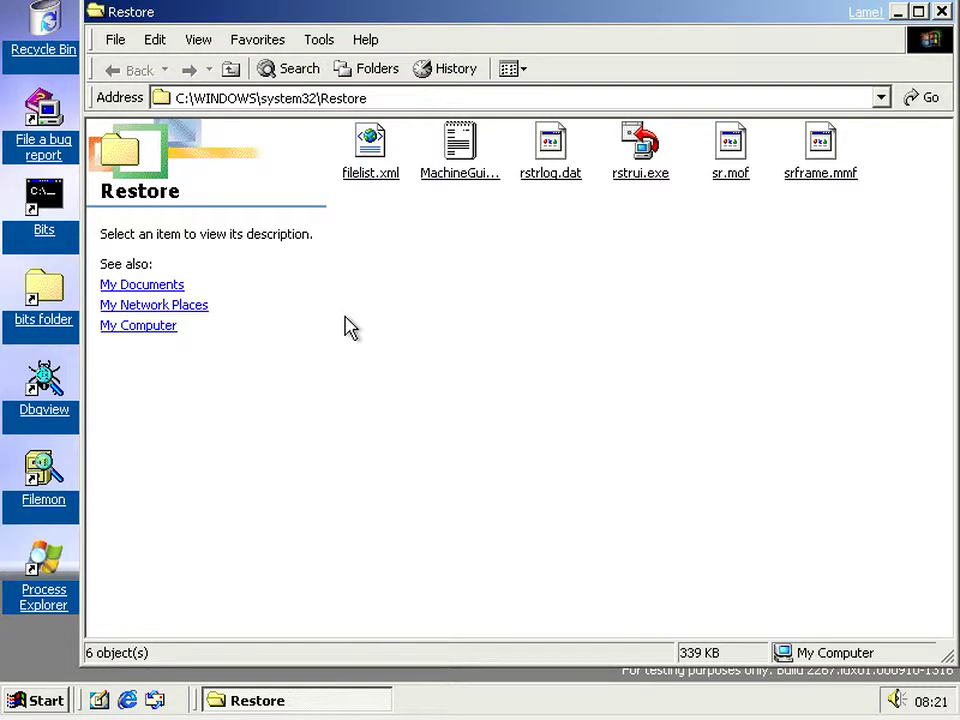
pyautogui.click(231, 69)
pyautogui.click(232, 70)
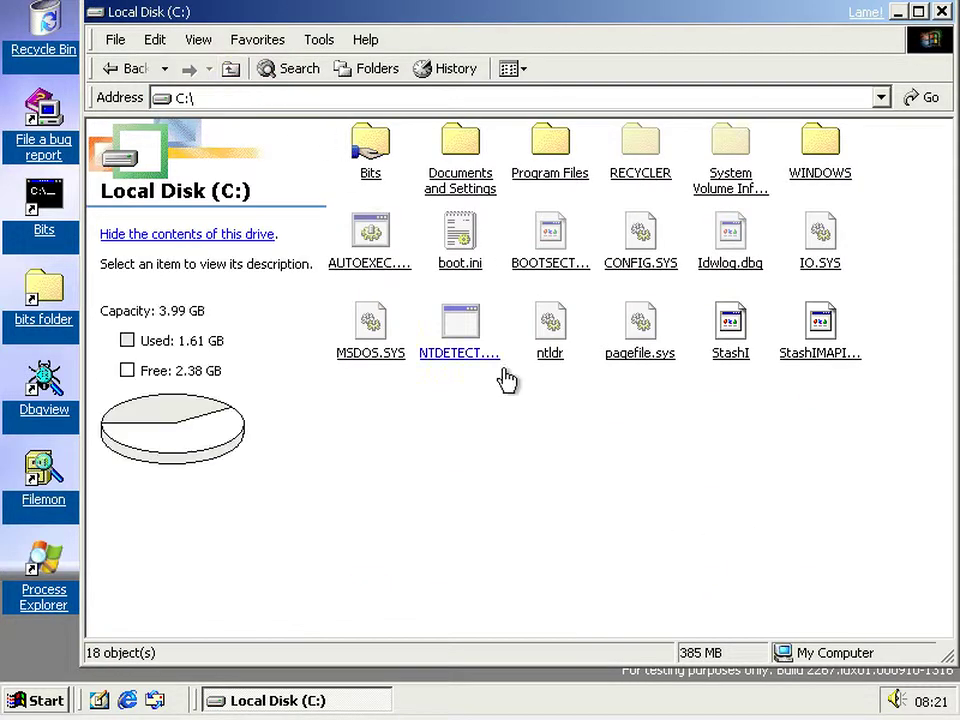
pyautogui.click(352, 206)
pyautogui.click(229, 68)
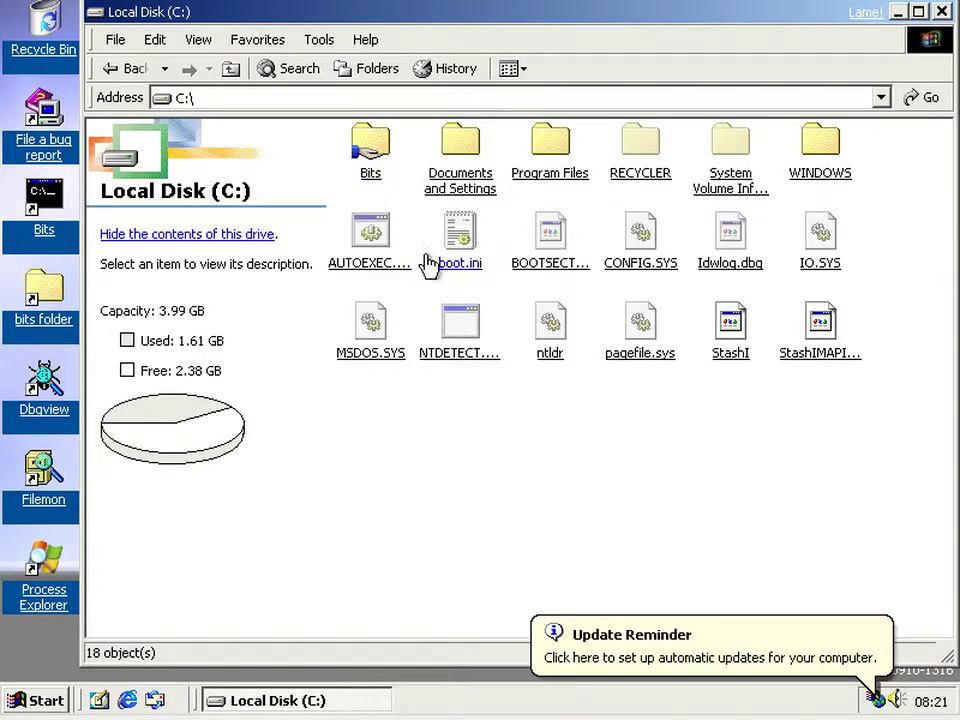
pyautogui.click(735, 158)
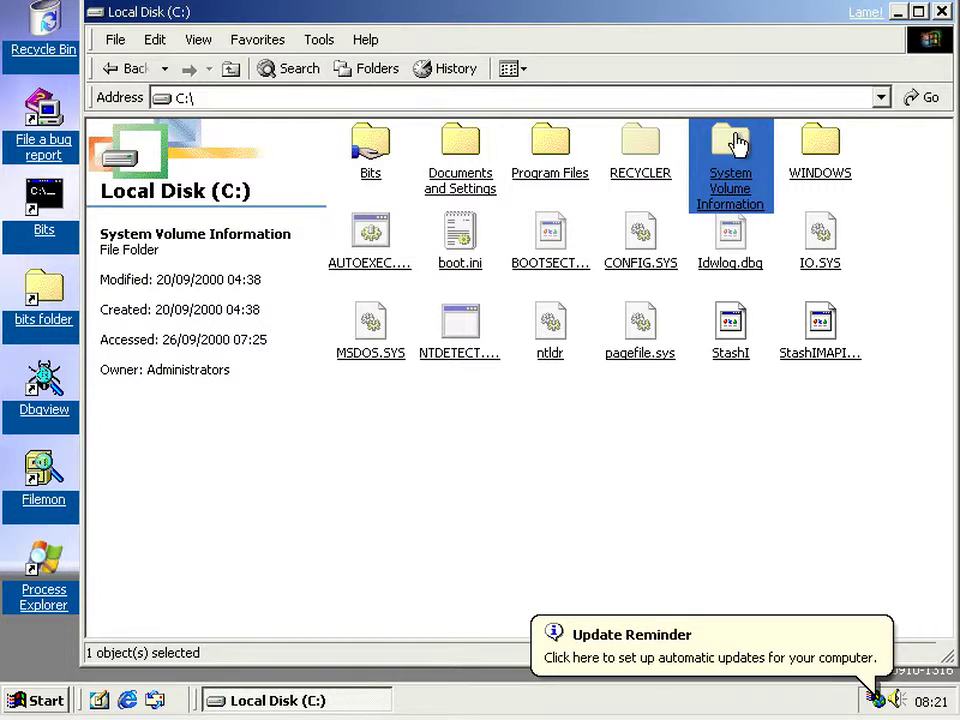
pyautogui.doubleClick(735, 143)
pyautogui.click(230, 70)
# - Review System Volume Information's Security permissions for SYSTEM and the user account, then cancel
pyautogui.click(724, 150)
pyautogui.rightClick(725, 145)
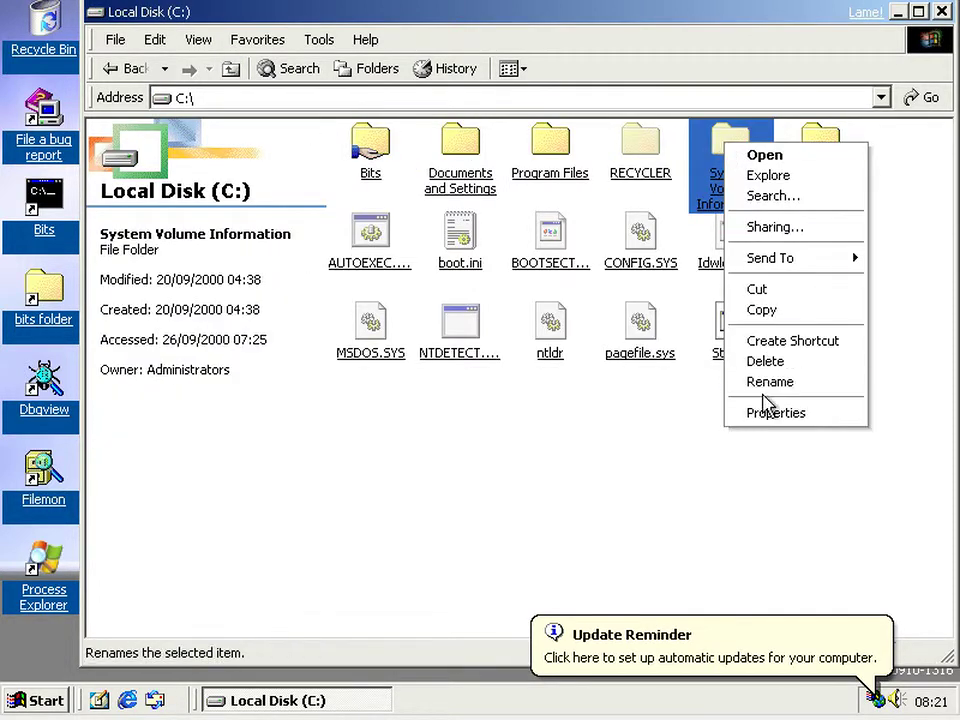
pyautogui.click(766, 410)
pyautogui.click(677, 193)
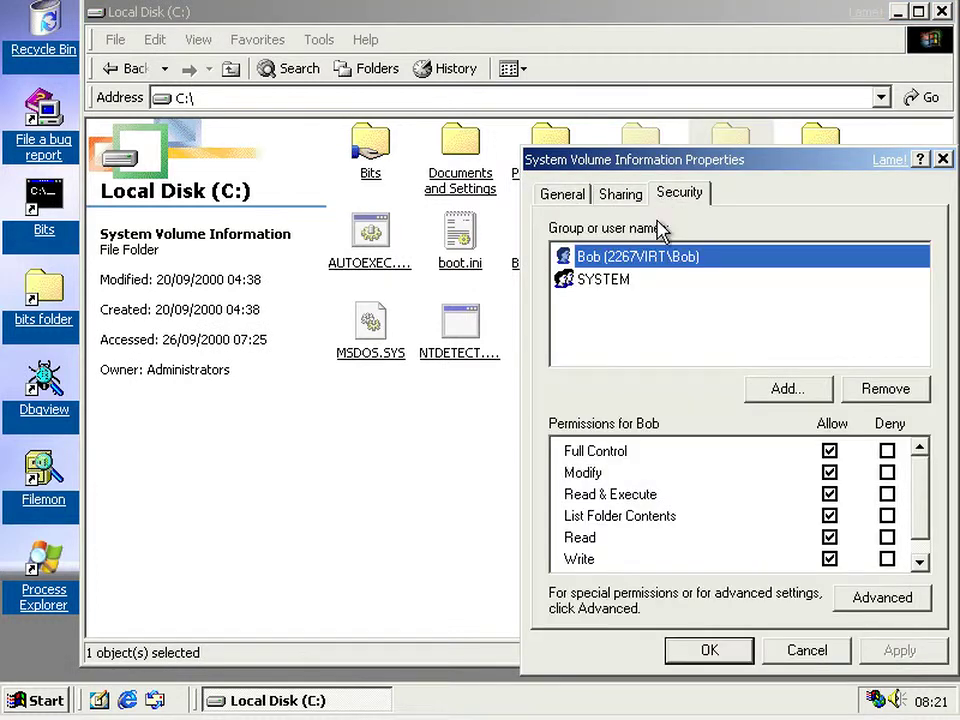
pyautogui.click(634, 302)
pyautogui.click(630, 283)
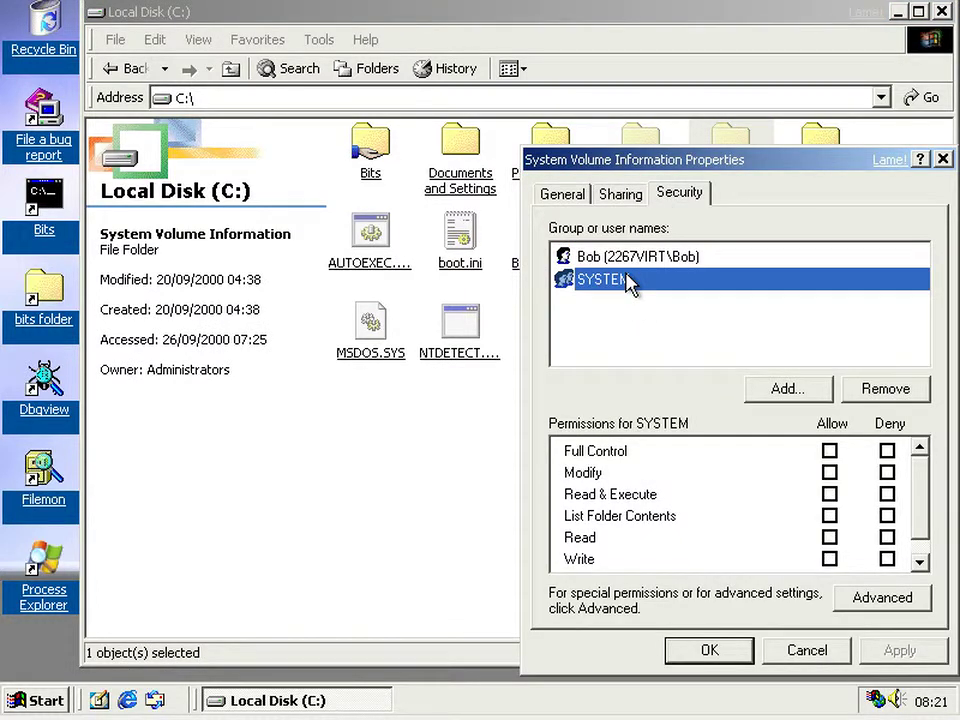
pyautogui.click(655, 260)
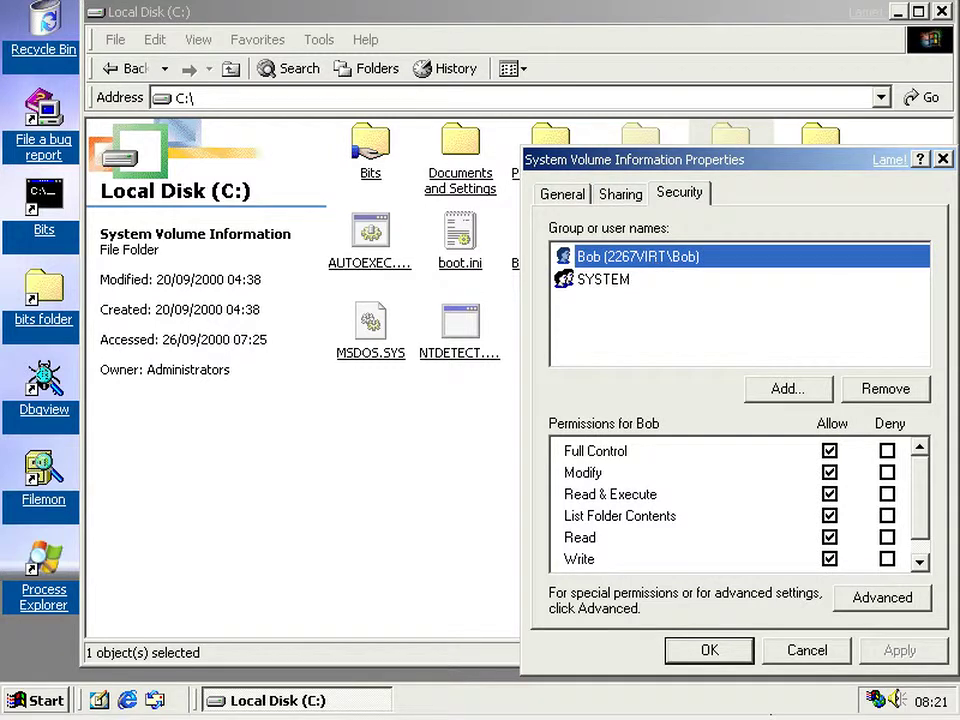
pyautogui.click(833, 654)
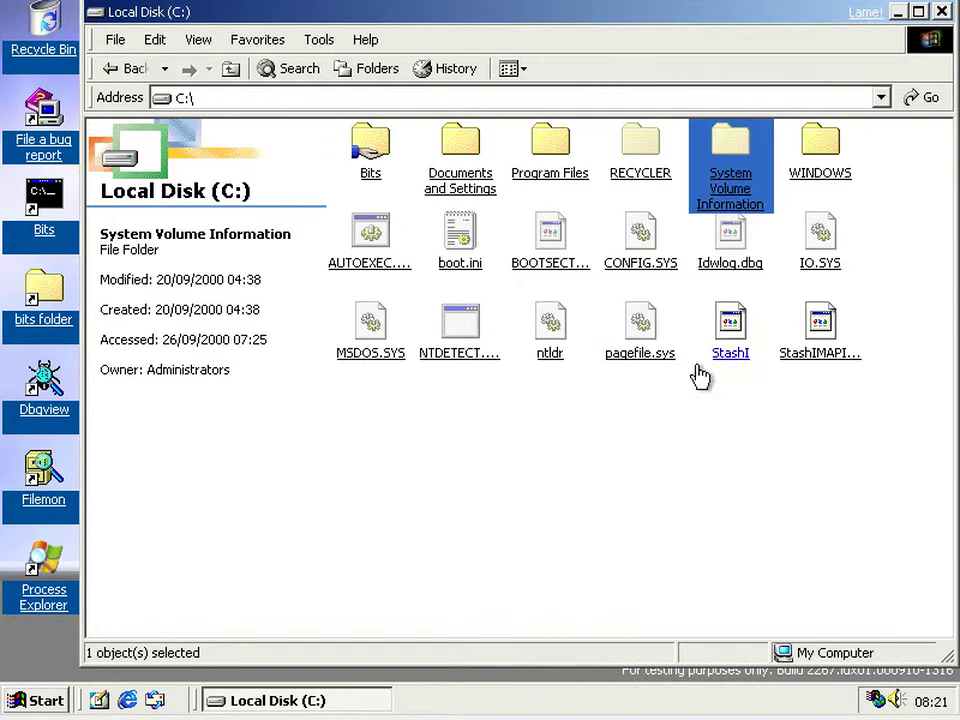
# - In System Volume Information, inspect the _restore folder's security permissions and close without changes
pyautogui.doubleClick(716, 205)
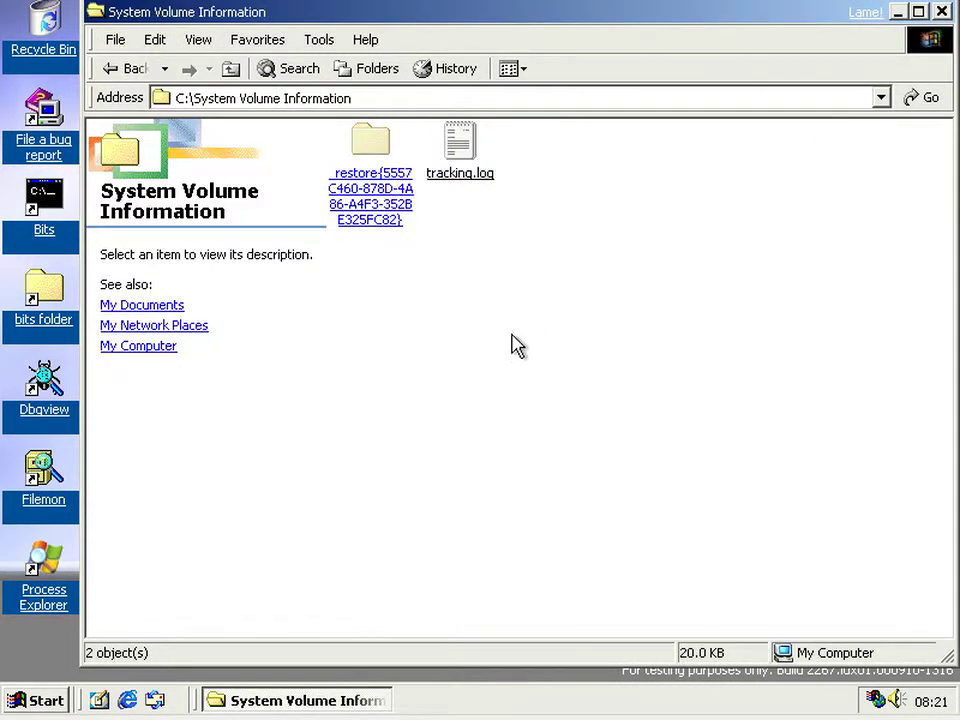
pyautogui.rightClick(377, 182)
pyautogui.click(420, 450)
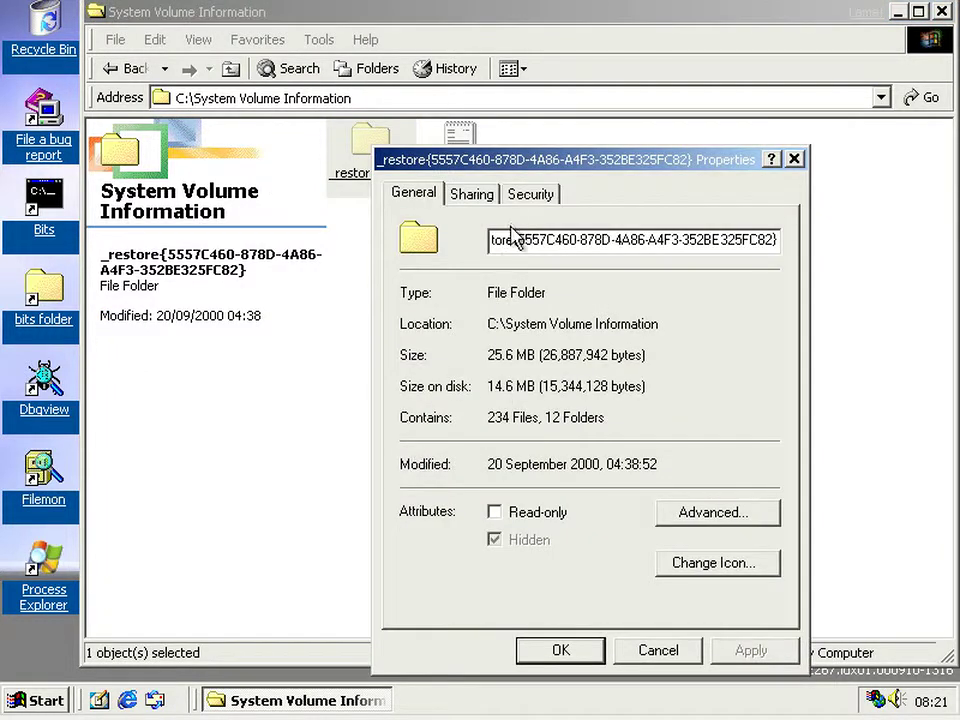
pyautogui.click(522, 195)
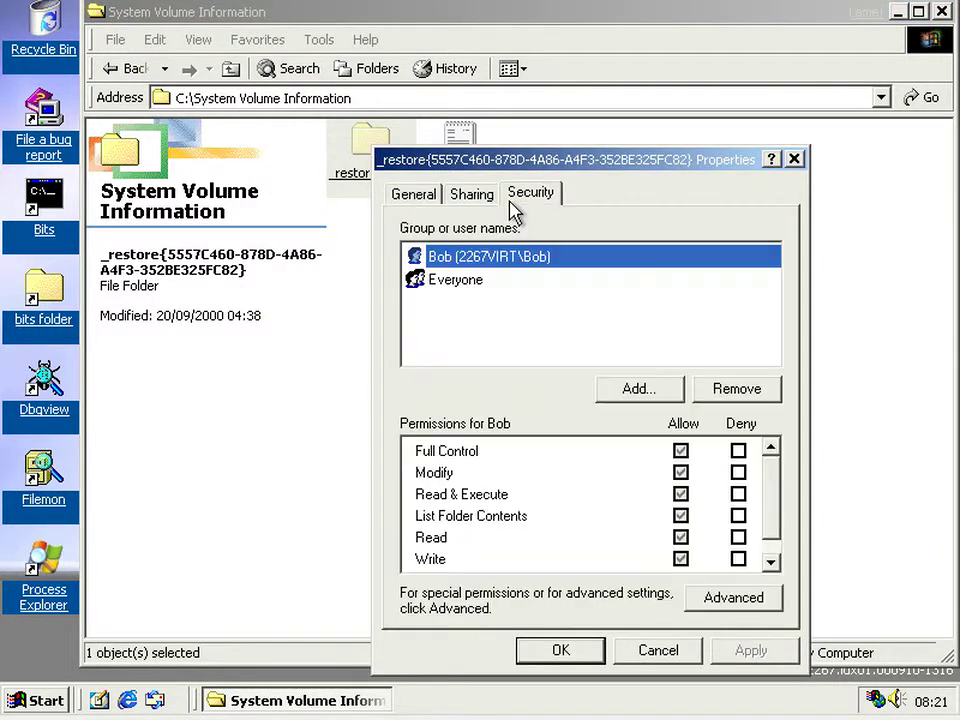
pyautogui.click(590, 306)
pyautogui.click(645, 652)
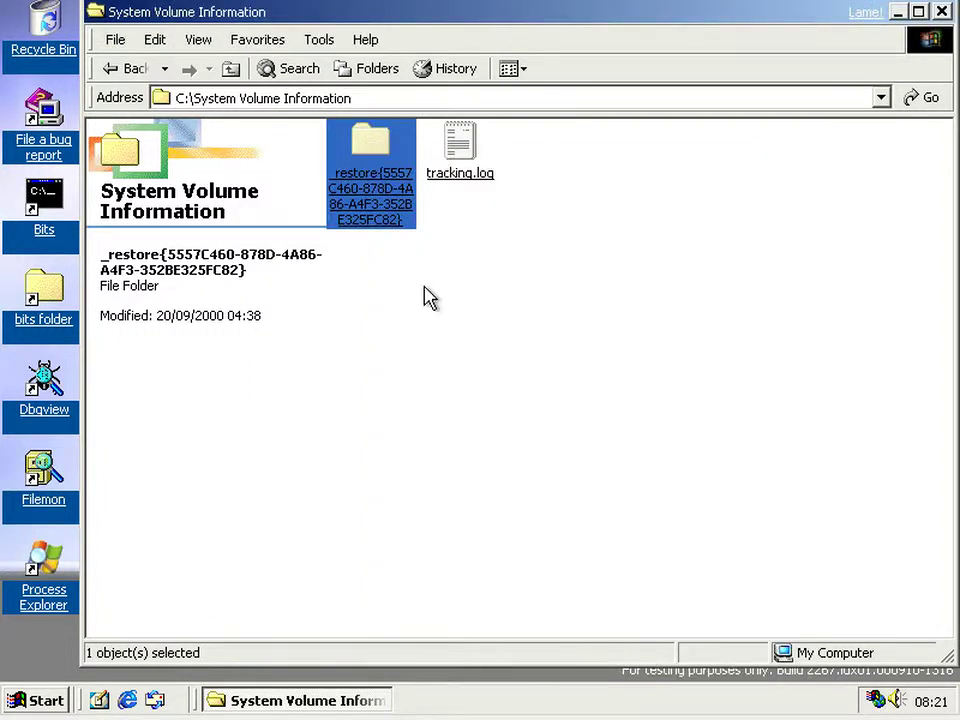
# - Open the _restore folder, check drivetable.txt's details, and look inside RP10
pyautogui.doubleClick(379, 185)
pyautogui.click(353, 366)
pyautogui.click(572, 471)
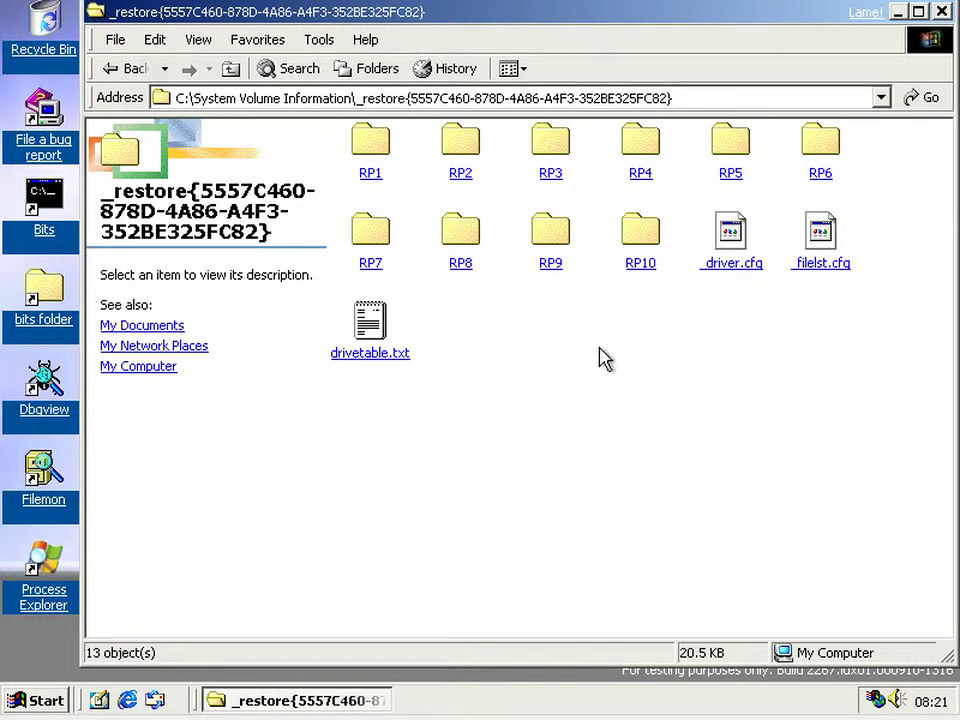
pyautogui.doubleClick(640, 262)
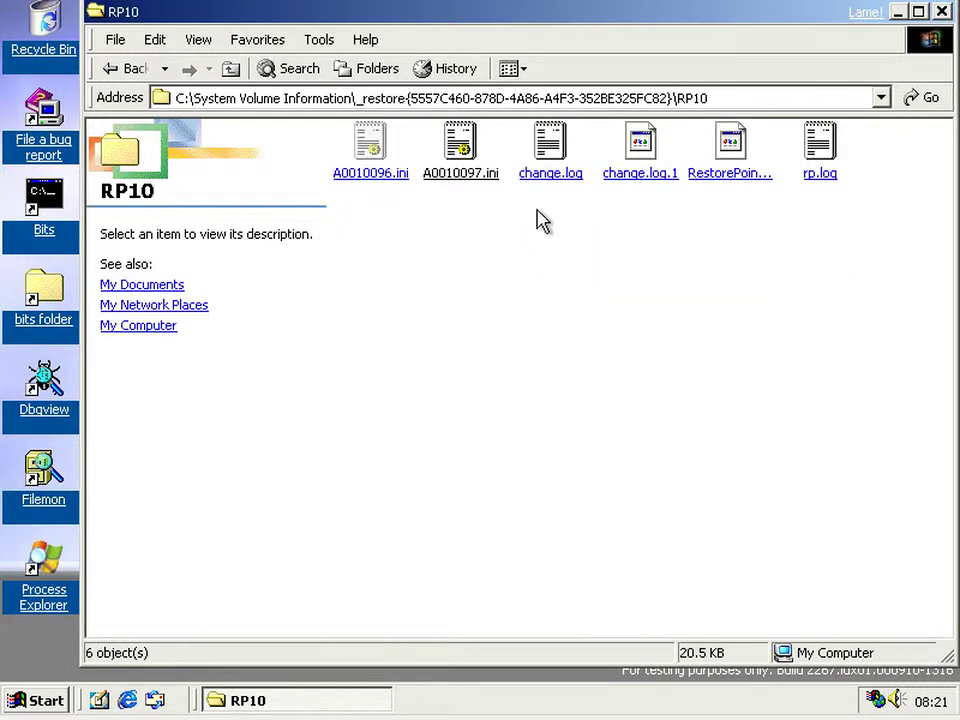
pyautogui.click(233, 72)
# - Look inside RP9 and RP2, then open RP1 to view its 32 files
pyautogui.doubleClick(549, 252)
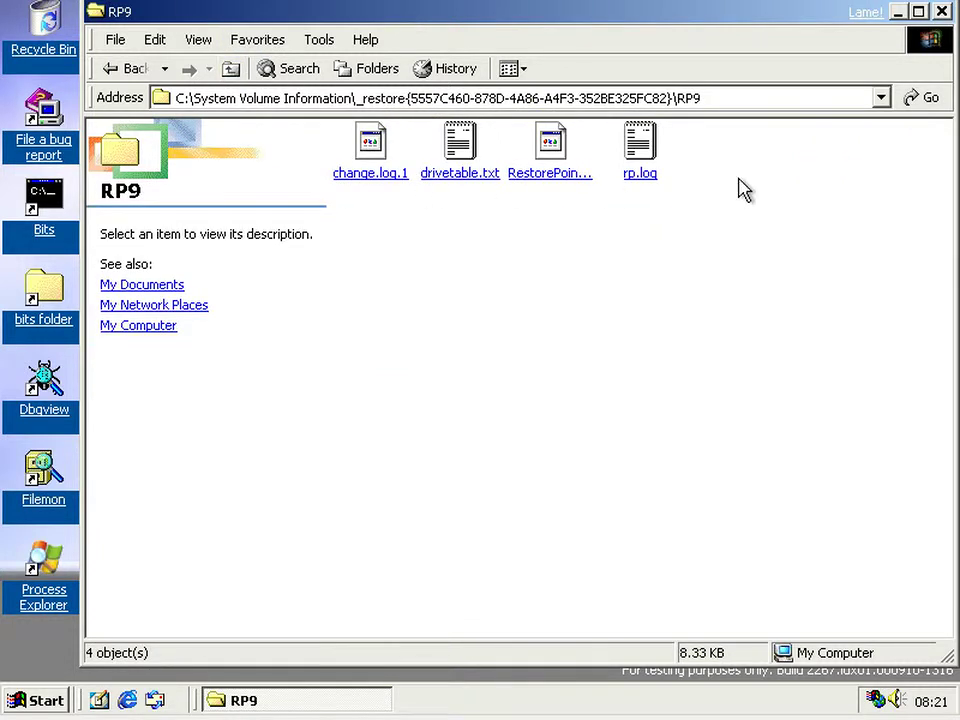
pyautogui.click(231, 72)
pyautogui.click(477, 142)
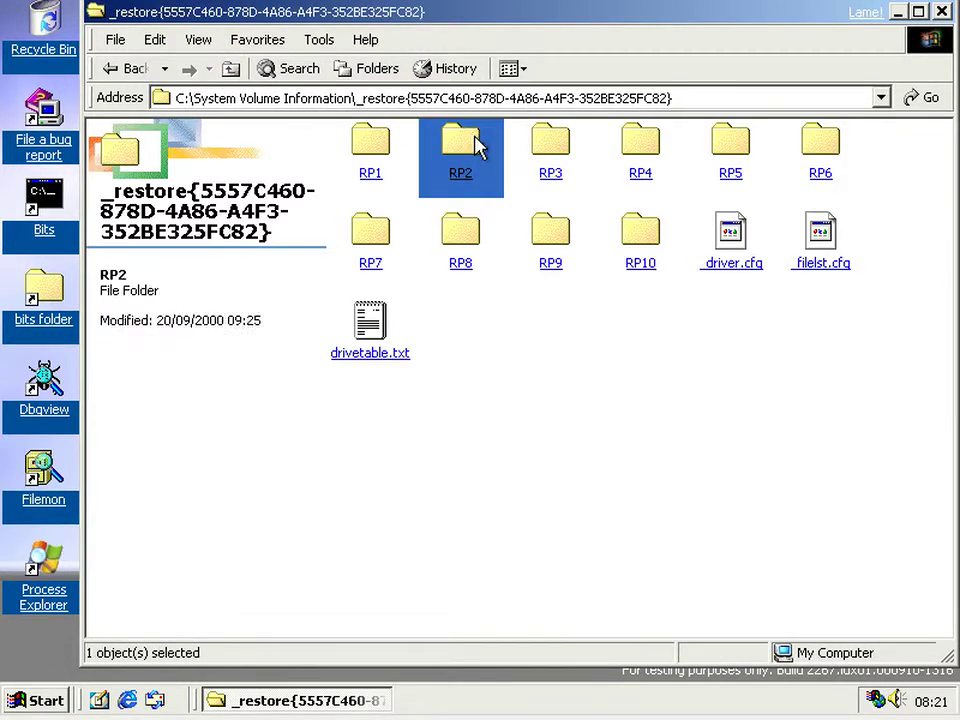
pyautogui.doubleClick(484, 142)
pyautogui.click(230, 70)
pyautogui.doubleClick(364, 184)
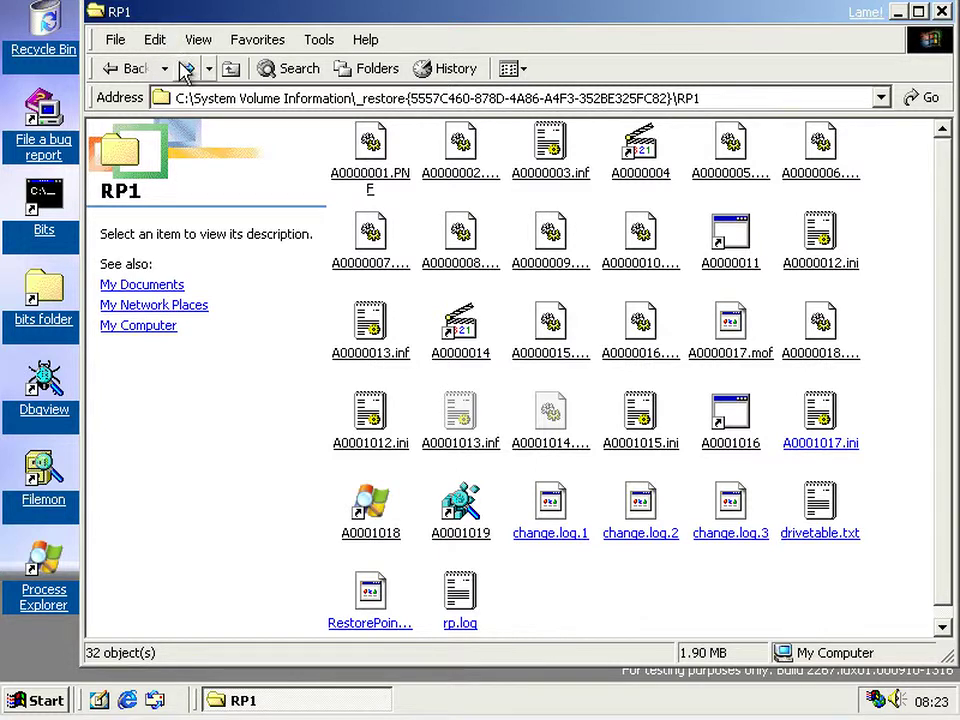
# - Go up to C:\ and use the Back history to reach RP10, then C:\WINDOWS
pyautogui.click(230, 68)
pyautogui.click(230, 70)
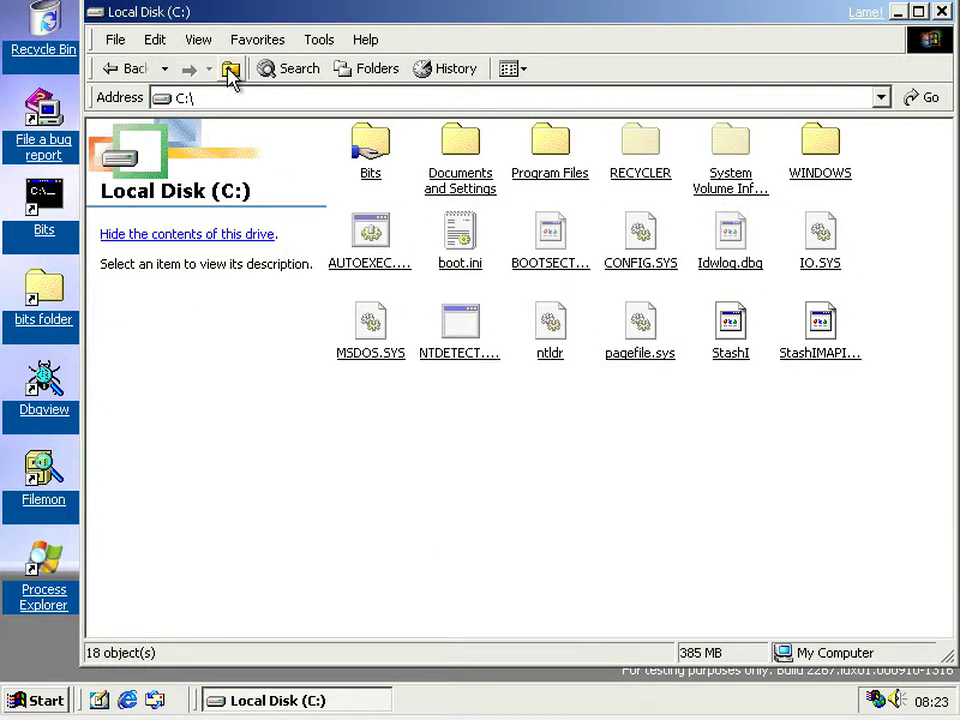
pyautogui.click(165, 68)
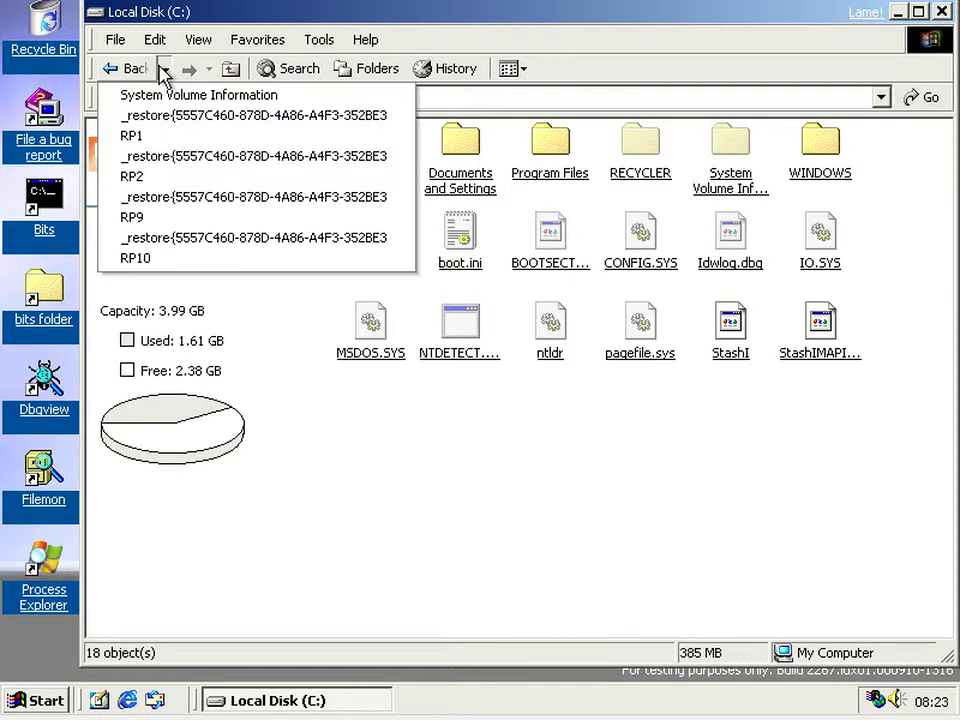
pyautogui.click(195, 262)
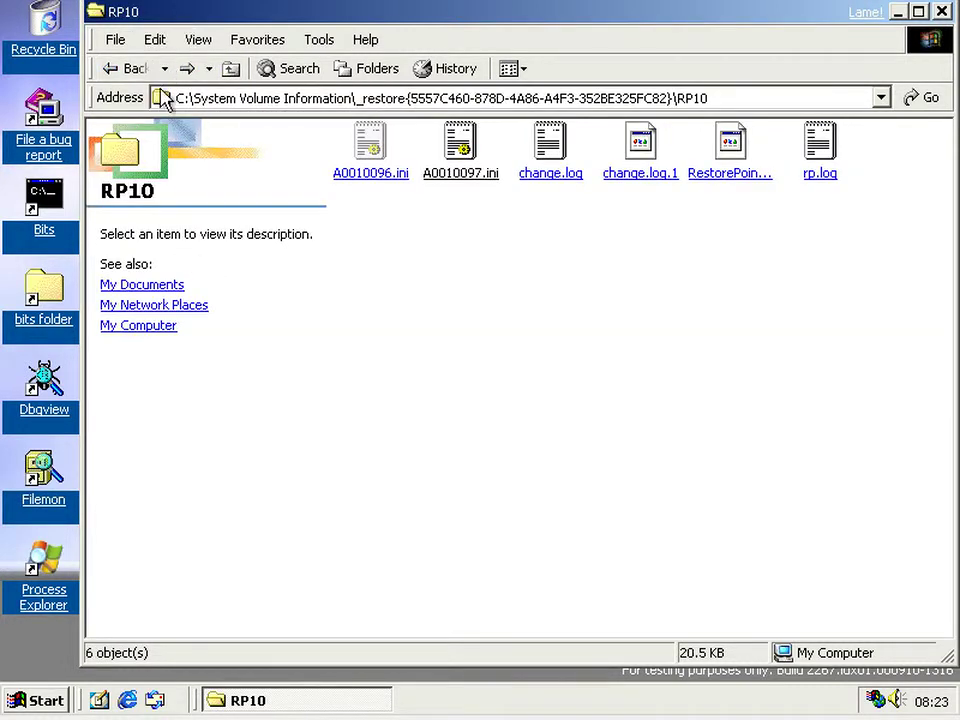
pyautogui.click(165, 68)
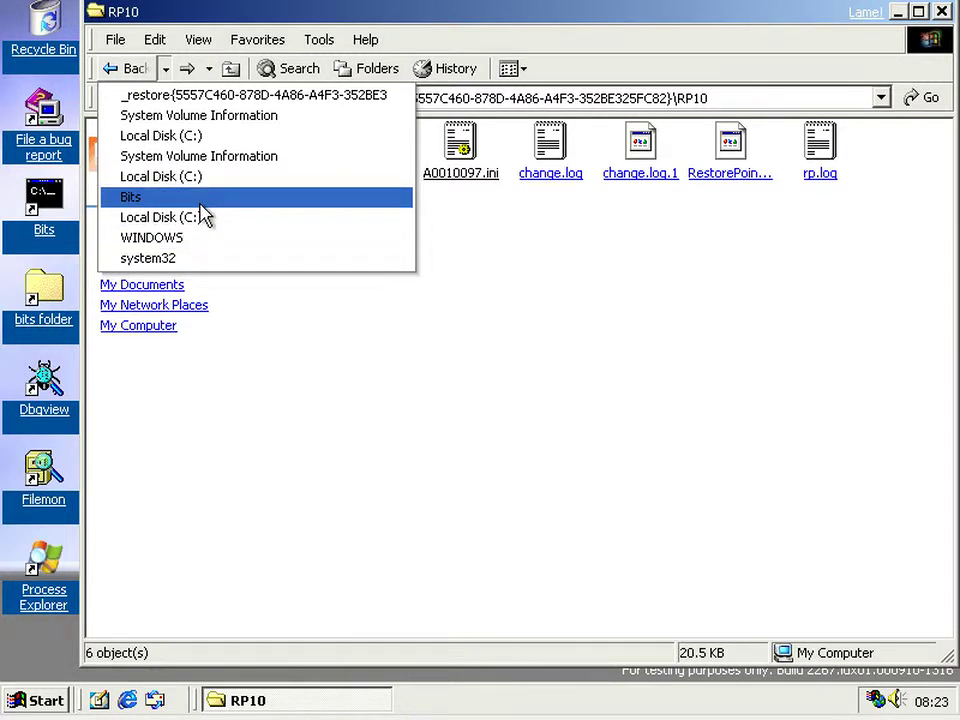
pyautogui.click(201, 238)
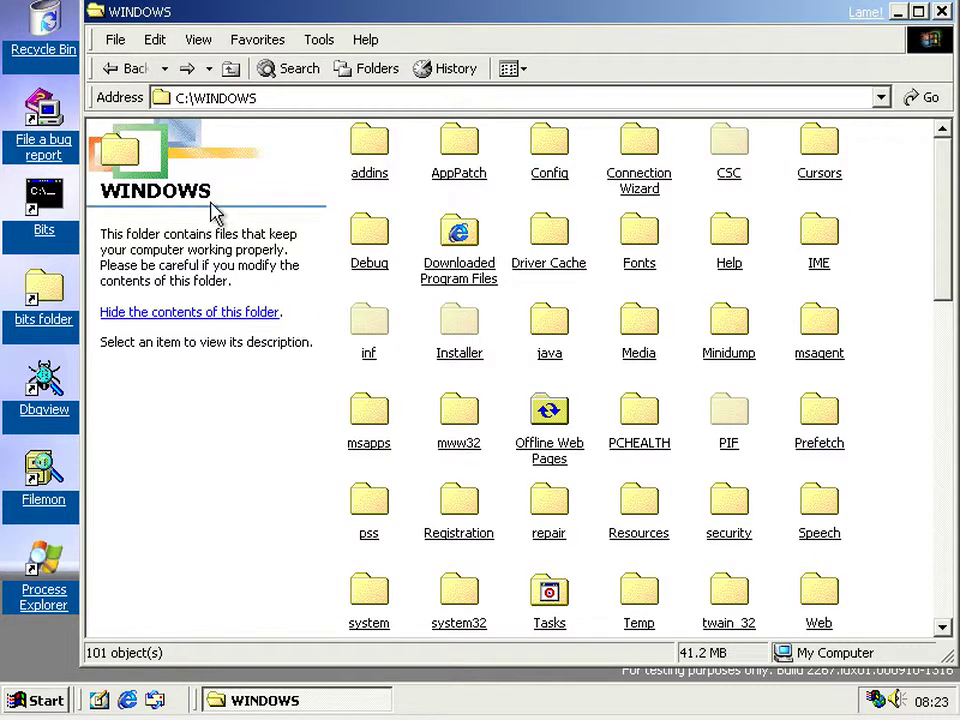
# - Open system32\Restore and relaunch System Restore from rstrui.exe
pyautogui.click(108, 66)
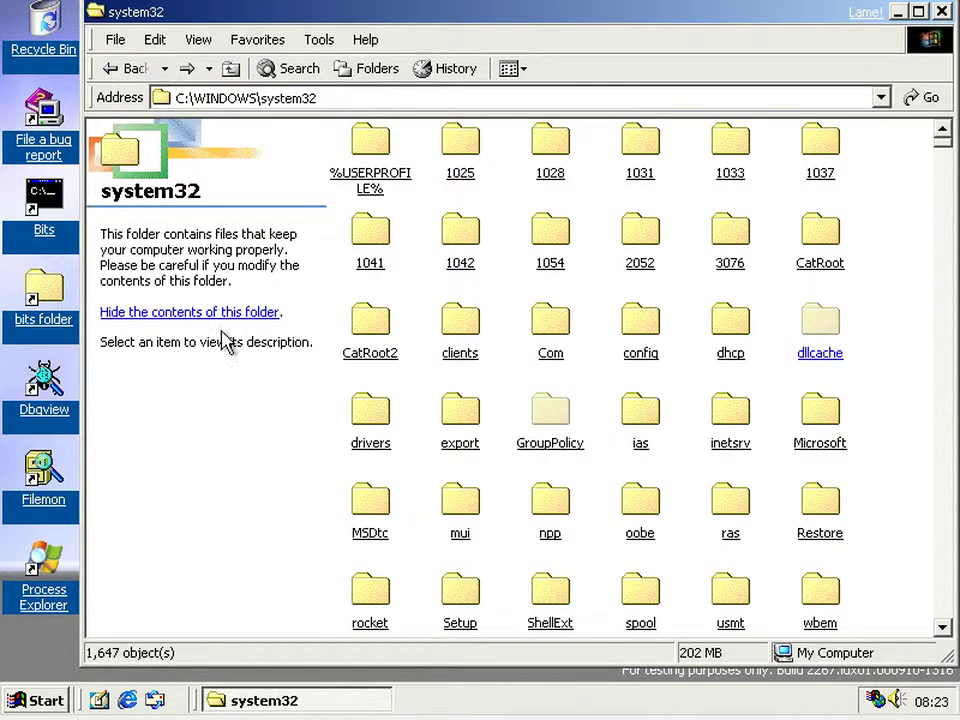
pyautogui.scroll(-3, 908, 443)
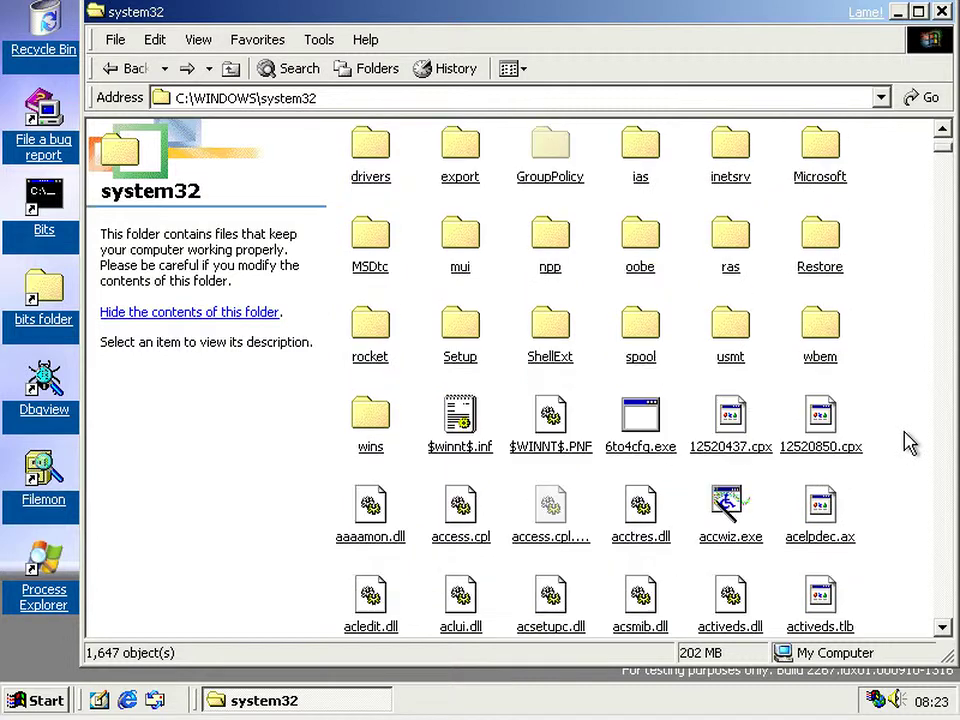
pyautogui.doubleClick(836, 268)
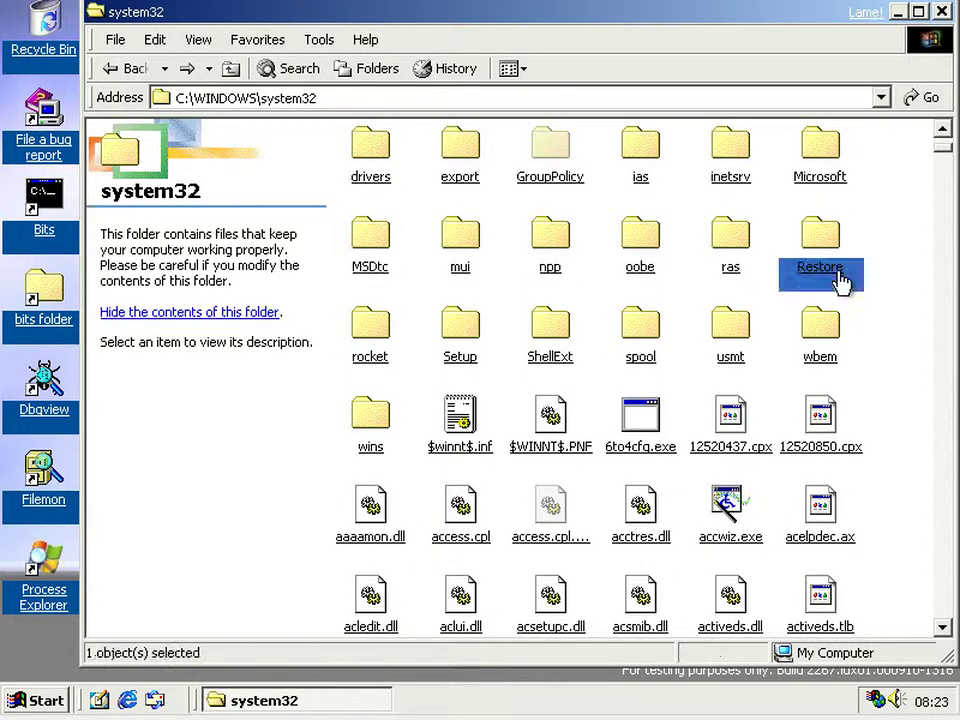
pyautogui.doubleClick(640, 143)
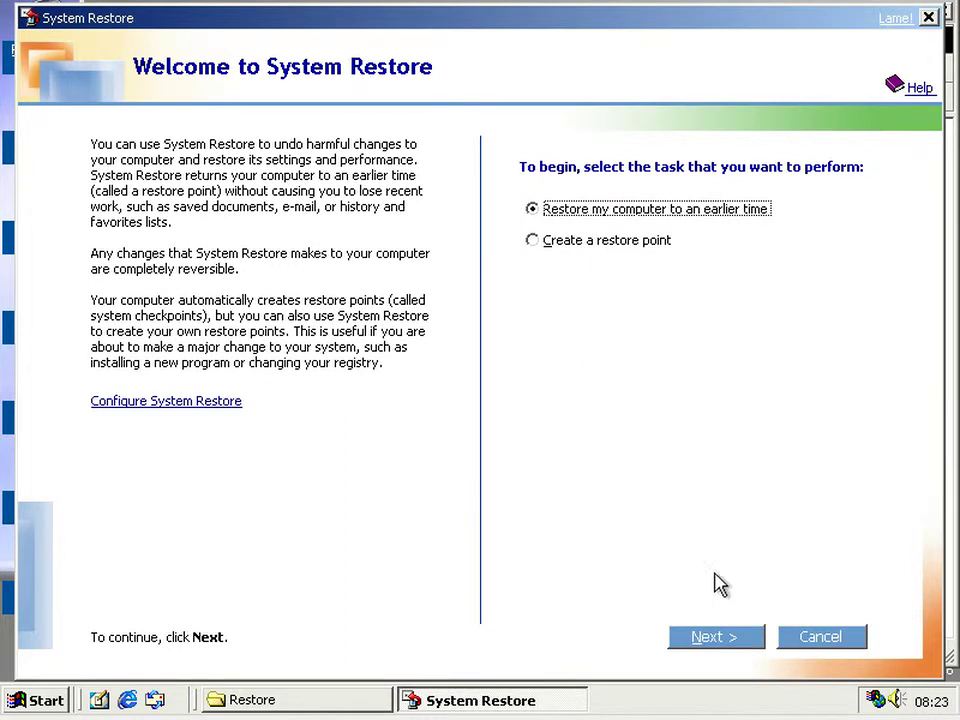
# - Restore to the 20 September System Checkpoint, log back on, and dismiss the Restoration Incomplete message
pyautogui.click(716, 637)
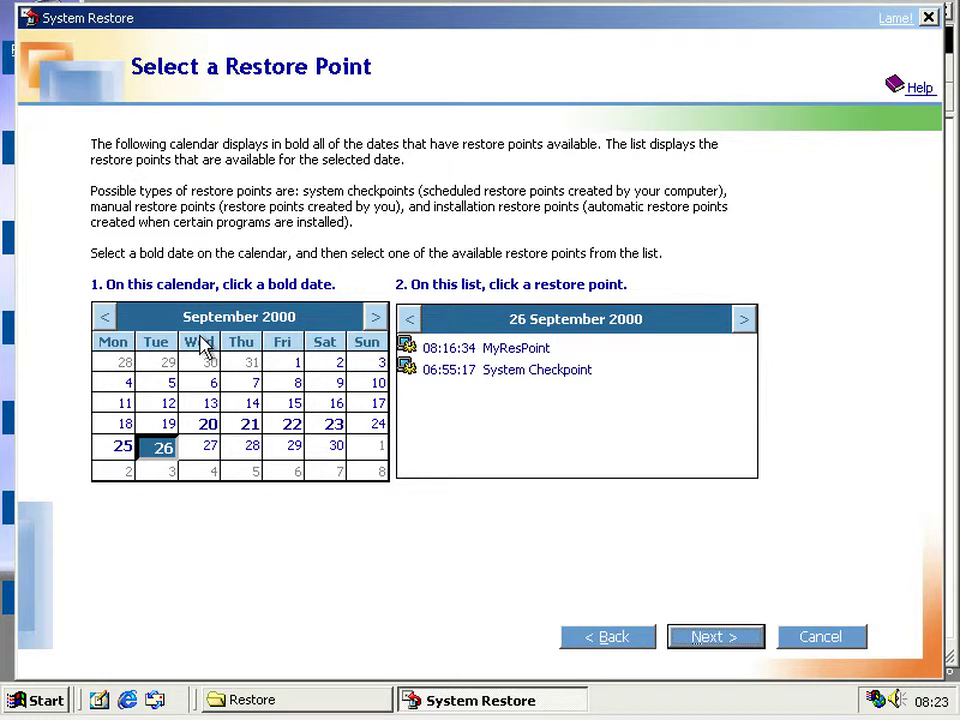
pyautogui.click(209, 431)
pyautogui.click(517, 381)
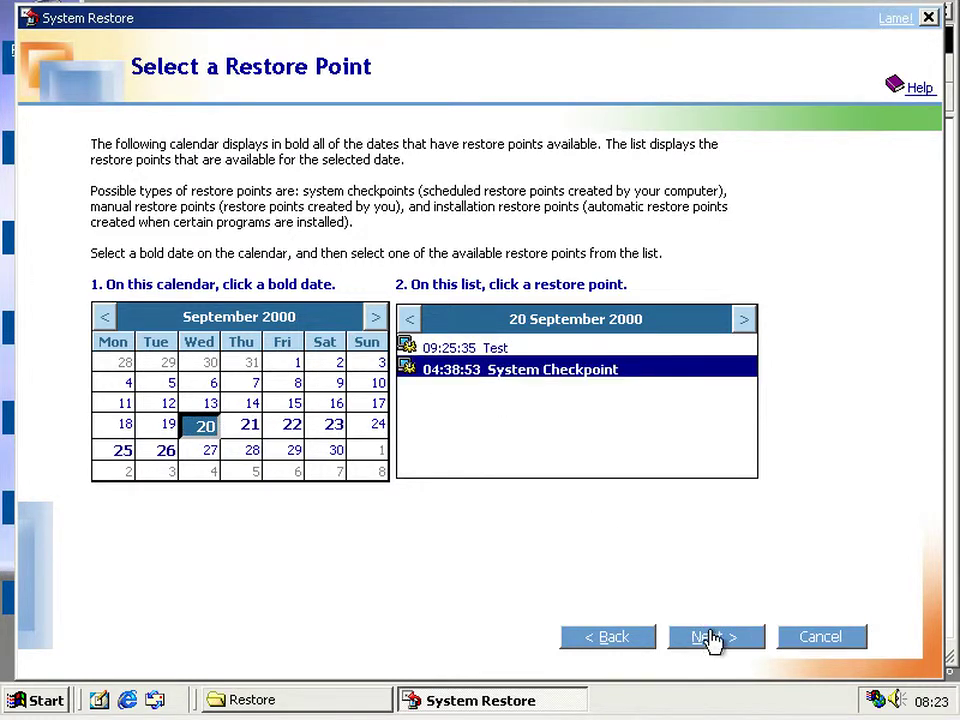
pyautogui.click(713, 640)
pyautogui.click(713, 640)
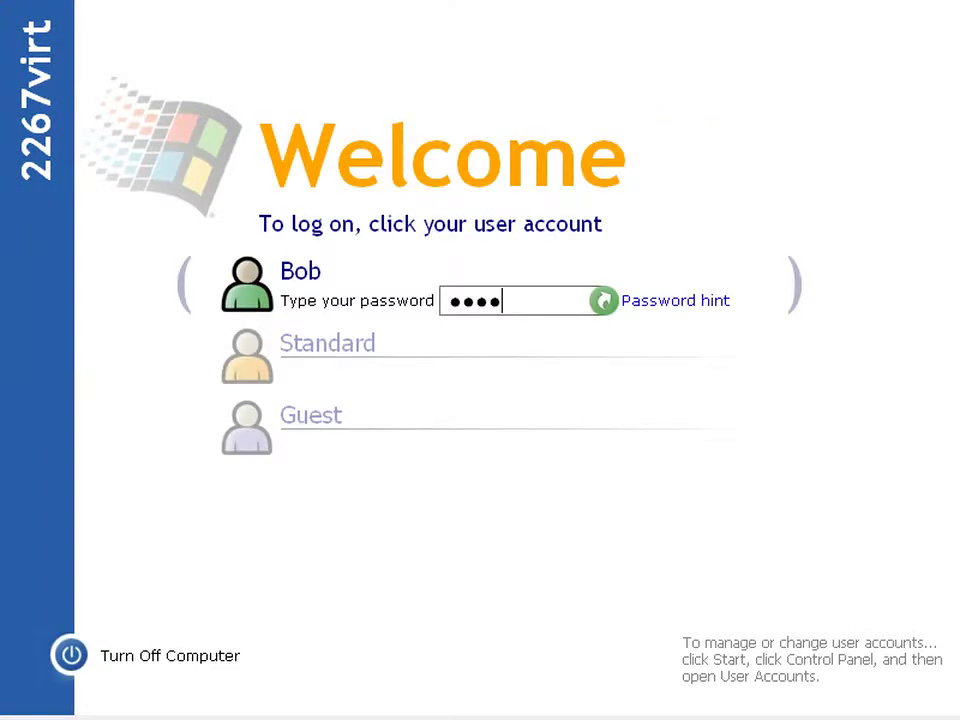
pyautogui.press('Return')
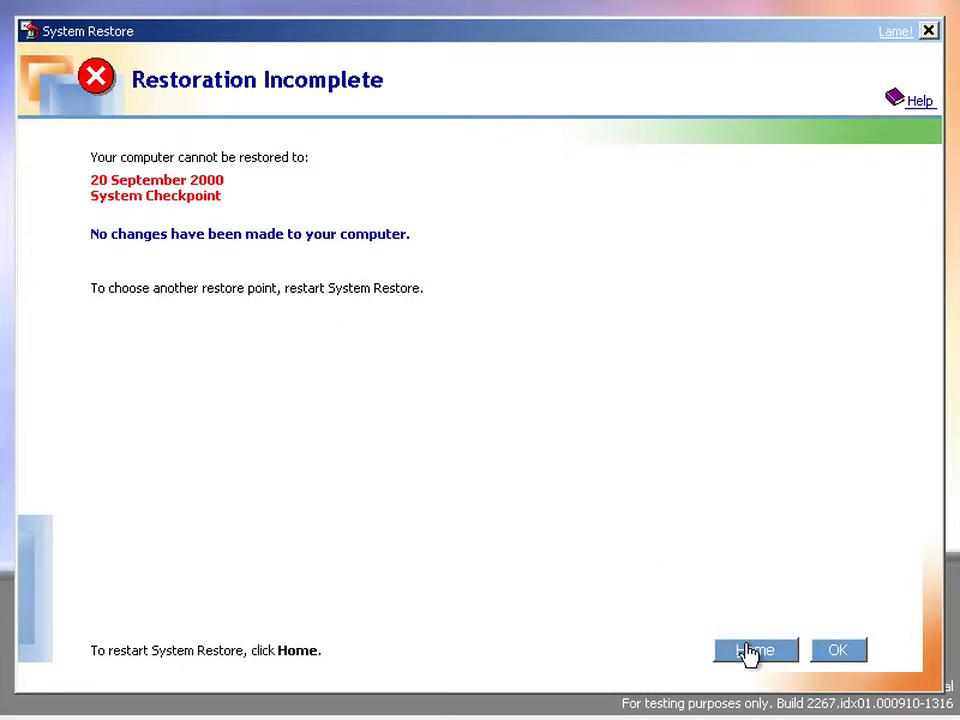
pyautogui.click(836, 651)
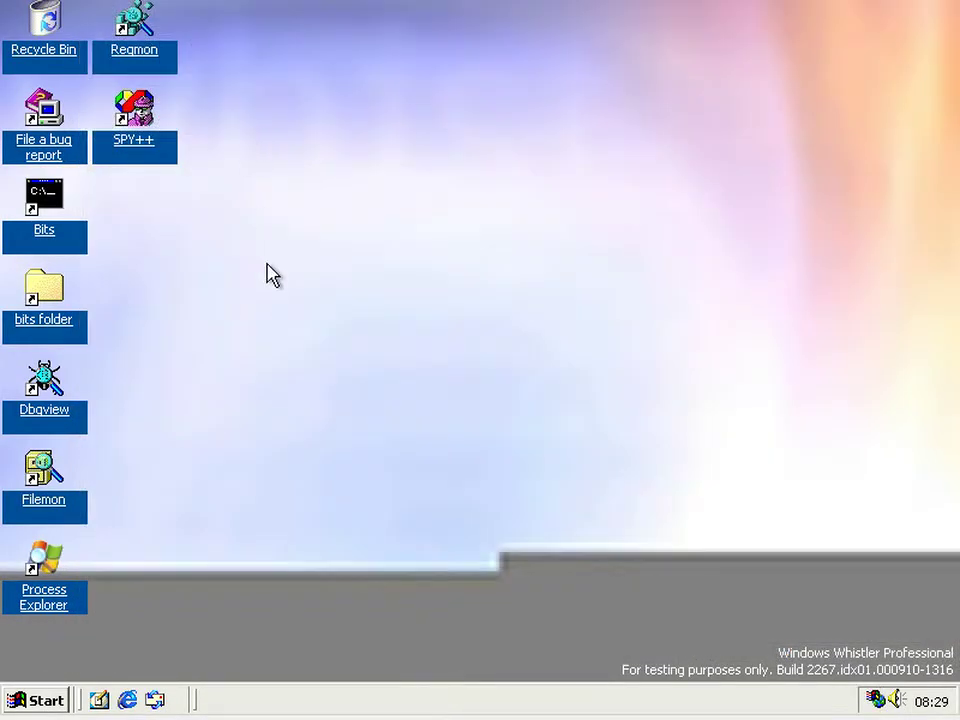
# - Open the Bits command prompt and run shutdown /? to list its switches
pyautogui.doubleClick(44, 225)
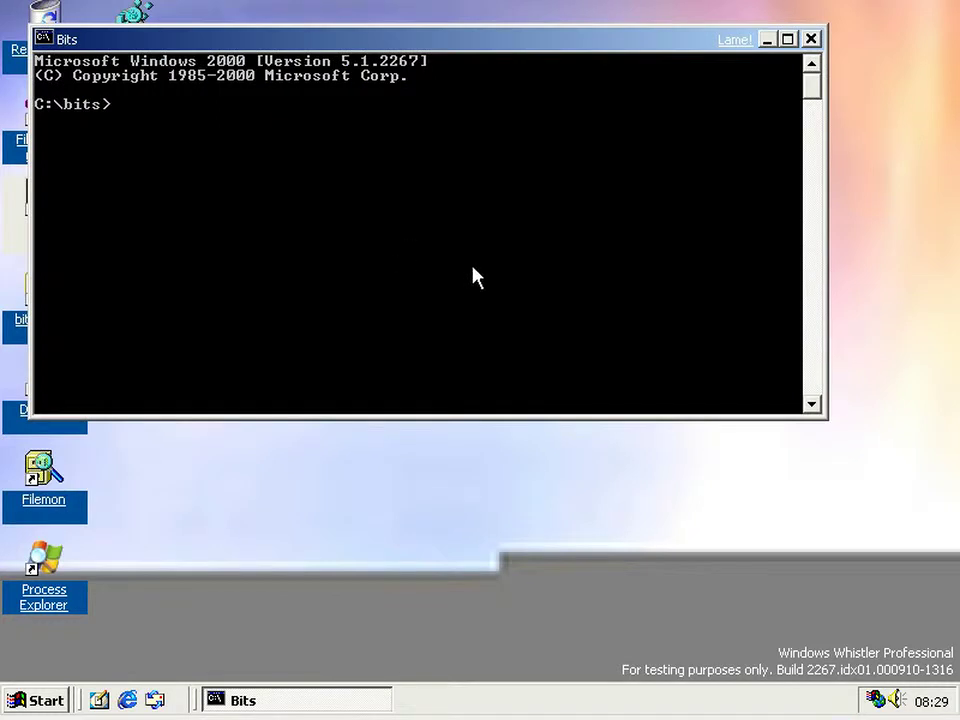
pyautogui.write('shutdown /?')
pyautogui.press('Return')
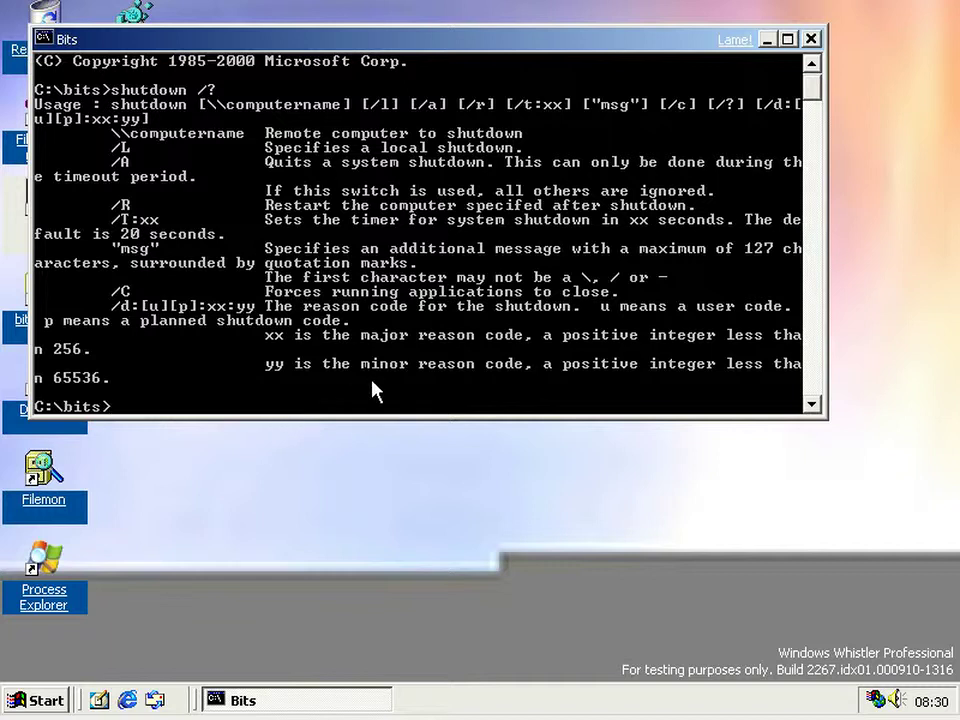
# - Start netsh and list its available commands with ?
pyautogui.write('netsh')
pyautogui.press('Return')
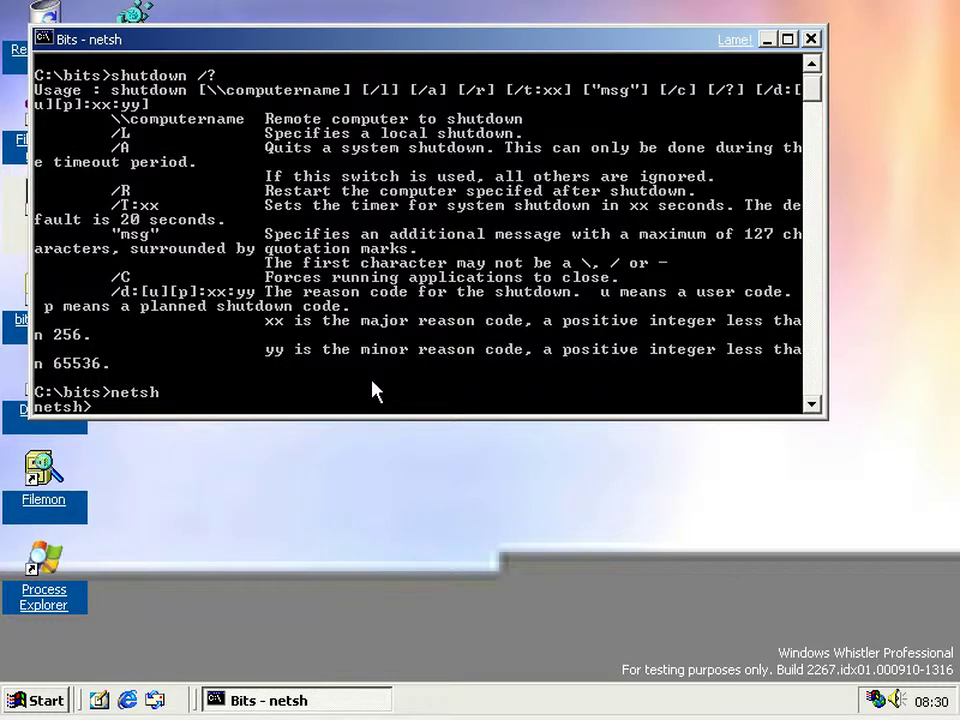
pyautogui.write('?')
pyautogui.press('Return')
pyautogui.scroll(8, 370, 276)
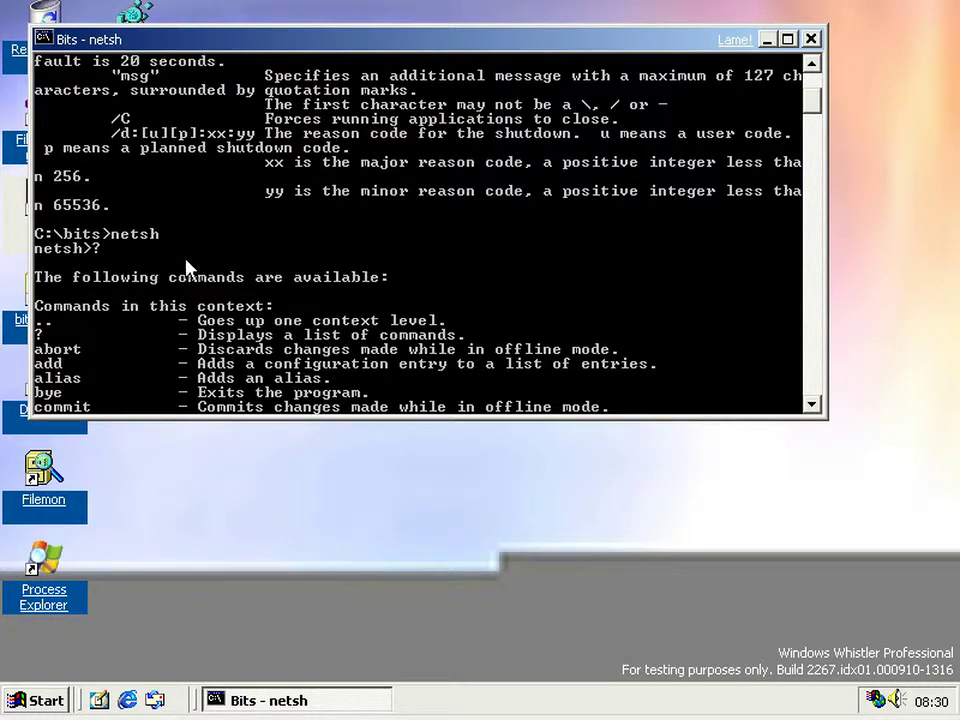
pyautogui.scroll(-6, 188, 266)
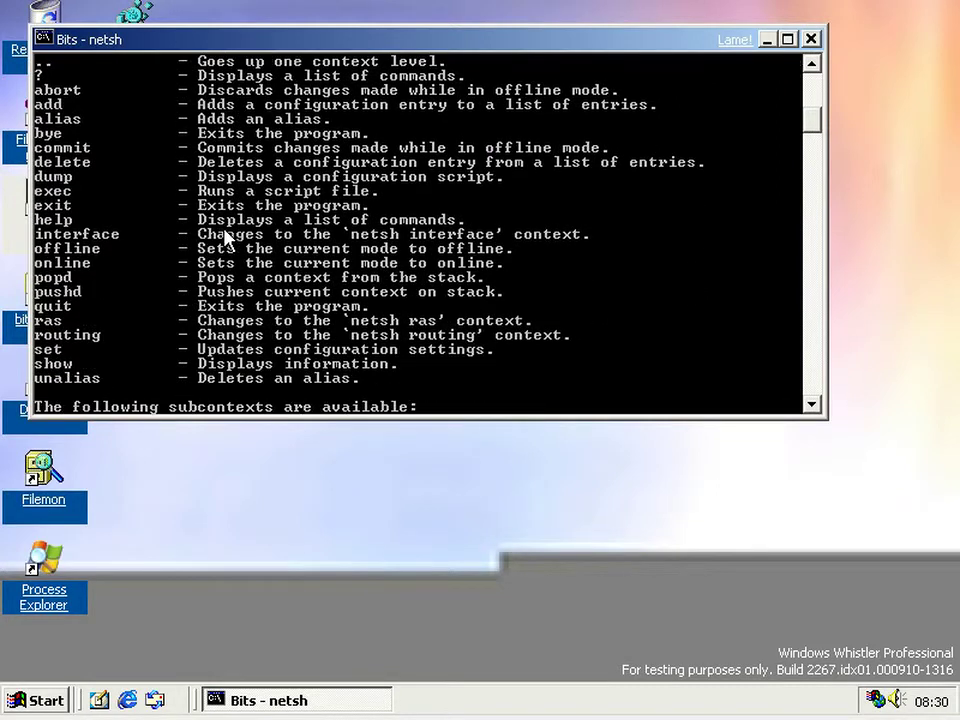
pyautogui.scroll(-2, 226, 238)
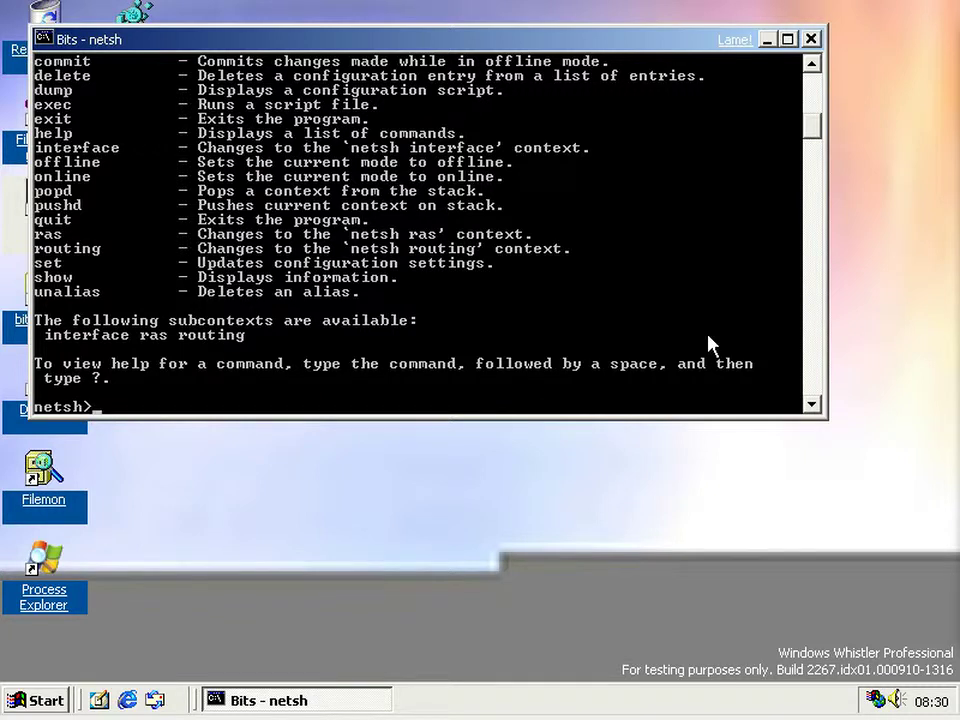
# - Show the usage help for set file /? in netsh
pyautogui.write('set file ')
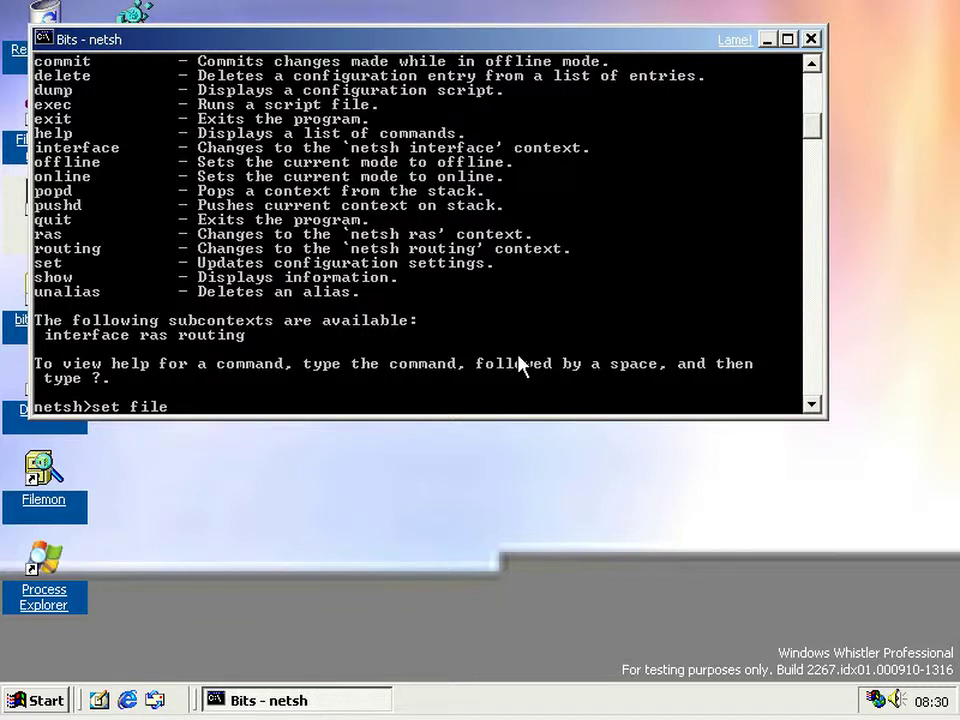
pyautogui.write('/?')
pyautogui.press('Return')
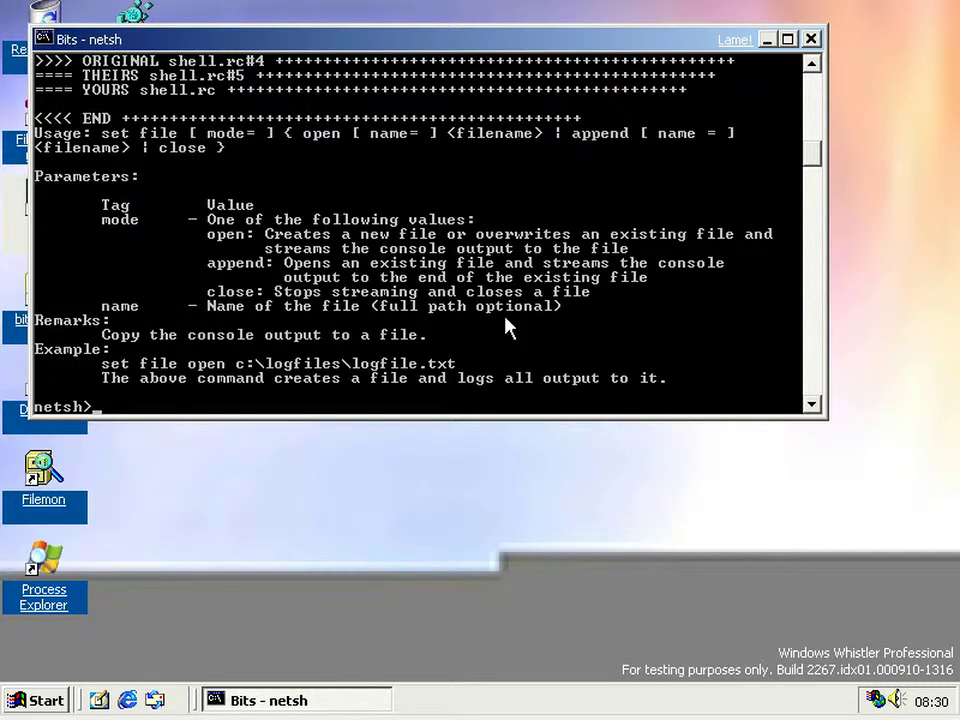
pyautogui.scroll(2, 507, 325)
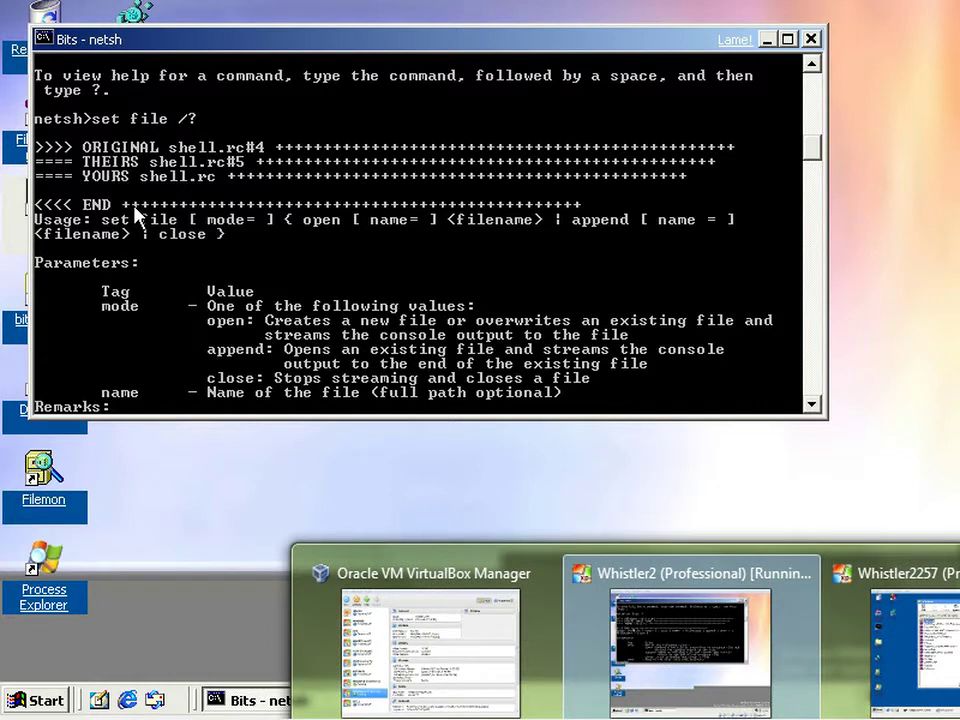
# - In the build 2257 VM, open Bits and run netsh's set file /? help
pyautogui.click(911, 643)
pyautogui.doubleClick(45, 228)
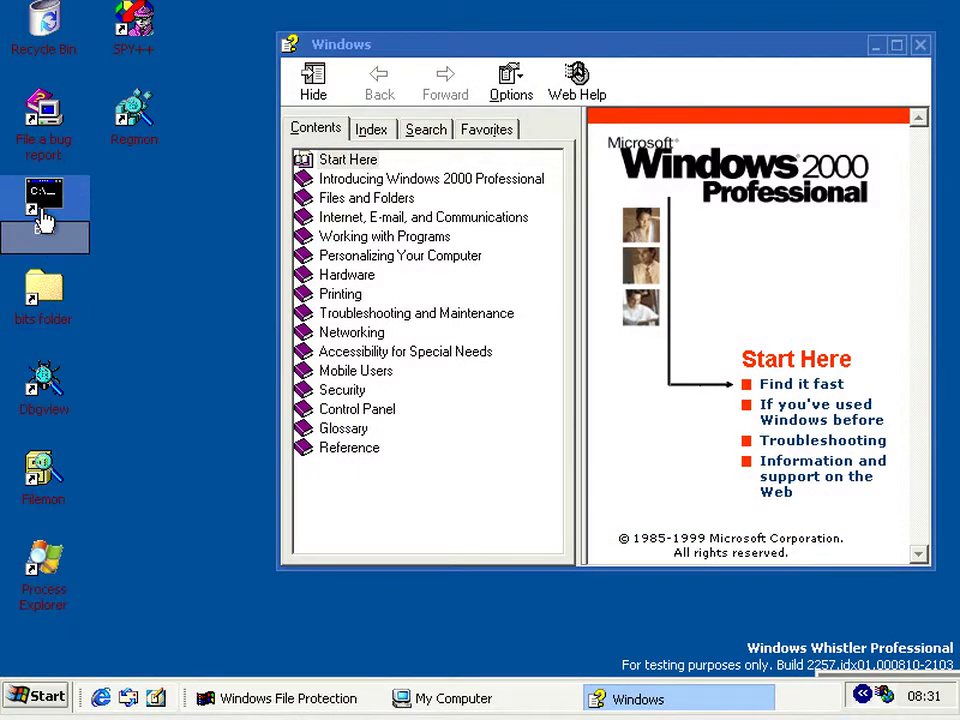
pyautogui.write('netsh')
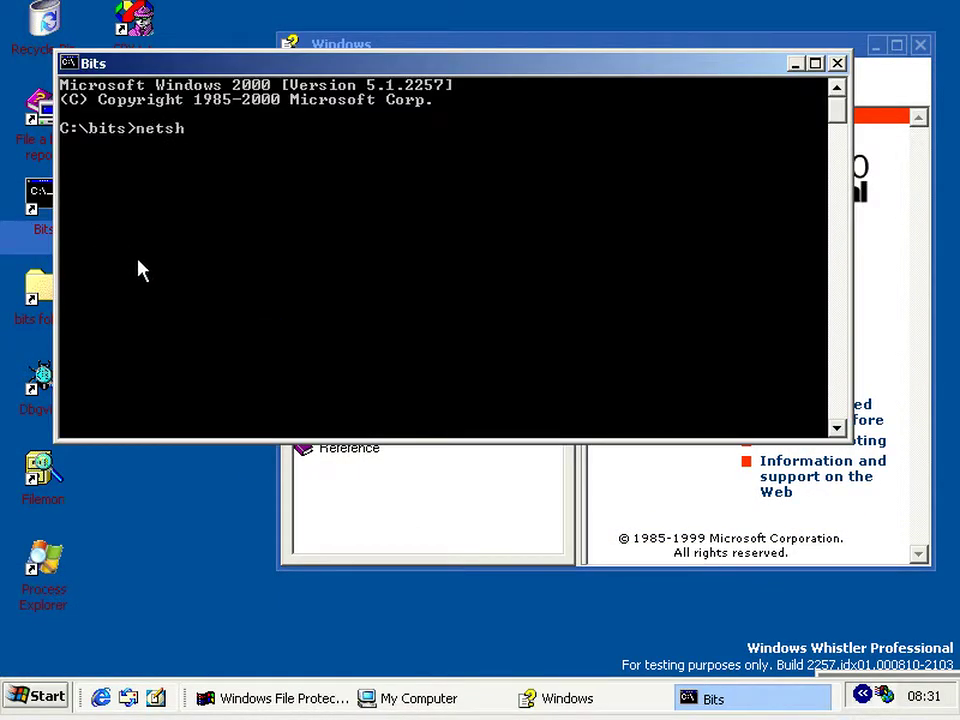
pyautogui.press('Return')
pyautogui.write('set f')
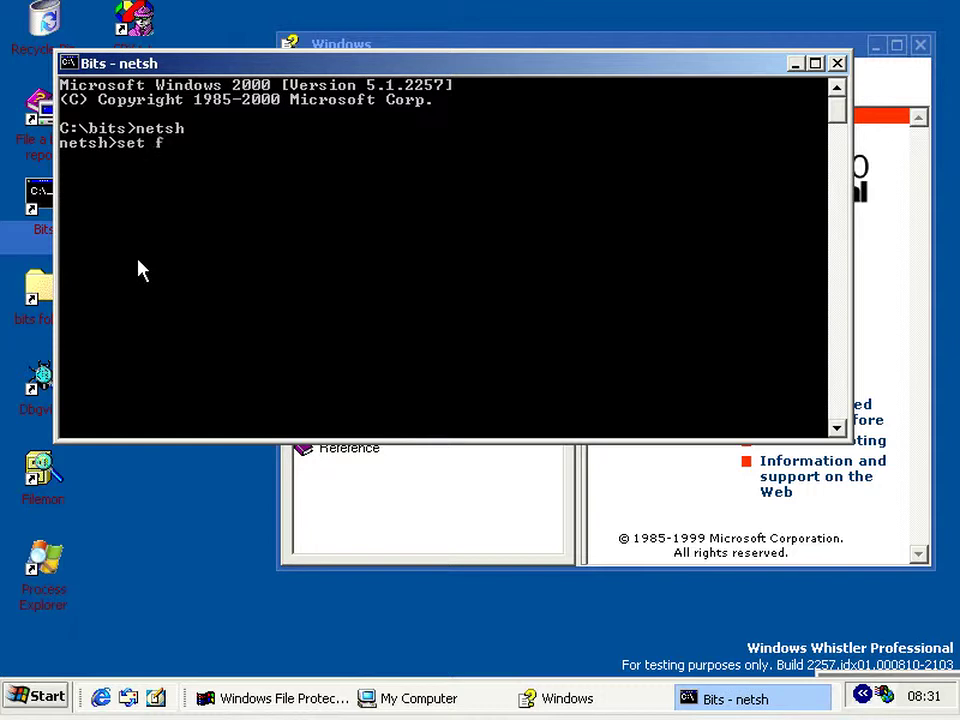
pyautogui.write('ile /?')
pyautogui.press('Return')
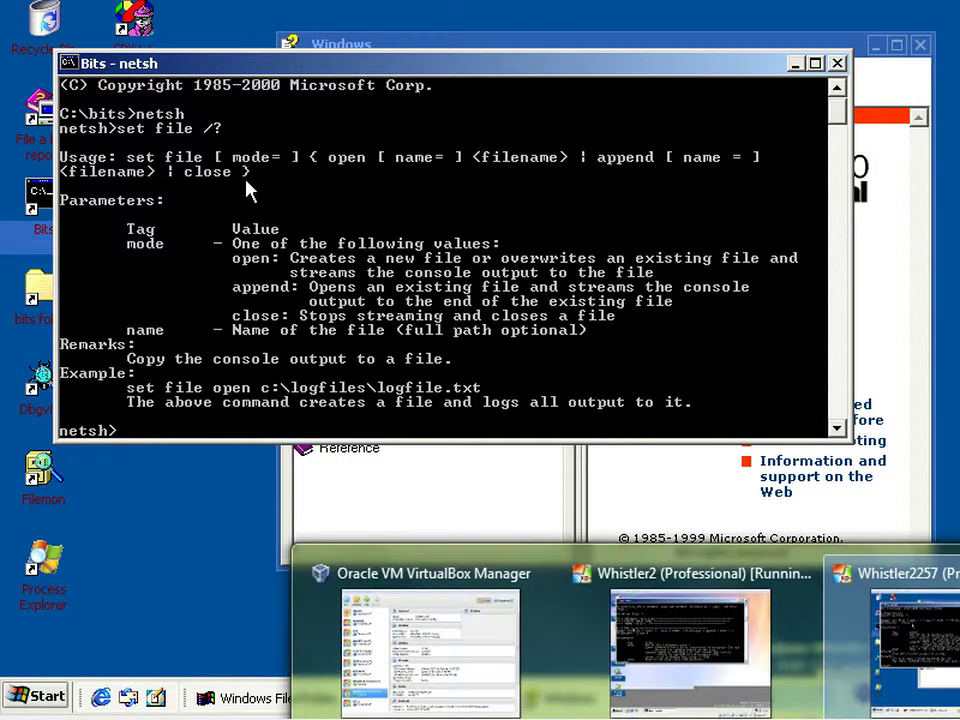
# - Back in the build 2267 VM, exit netsh with quit to the C:\bits prompt
pyautogui.click(668, 650)
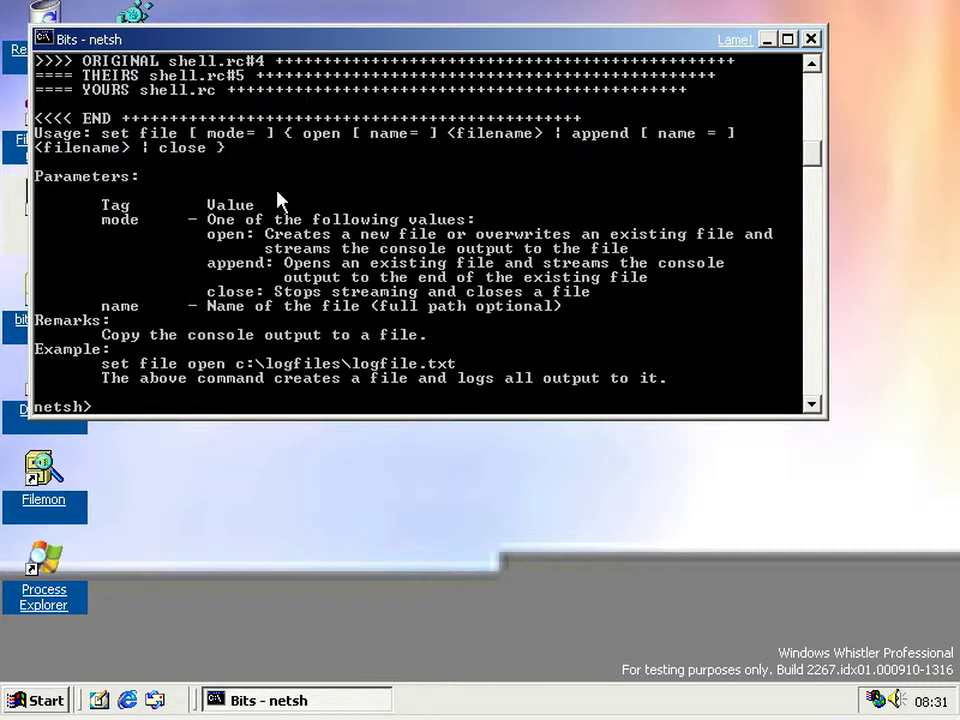
pyautogui.scroll(2, 277, 192)
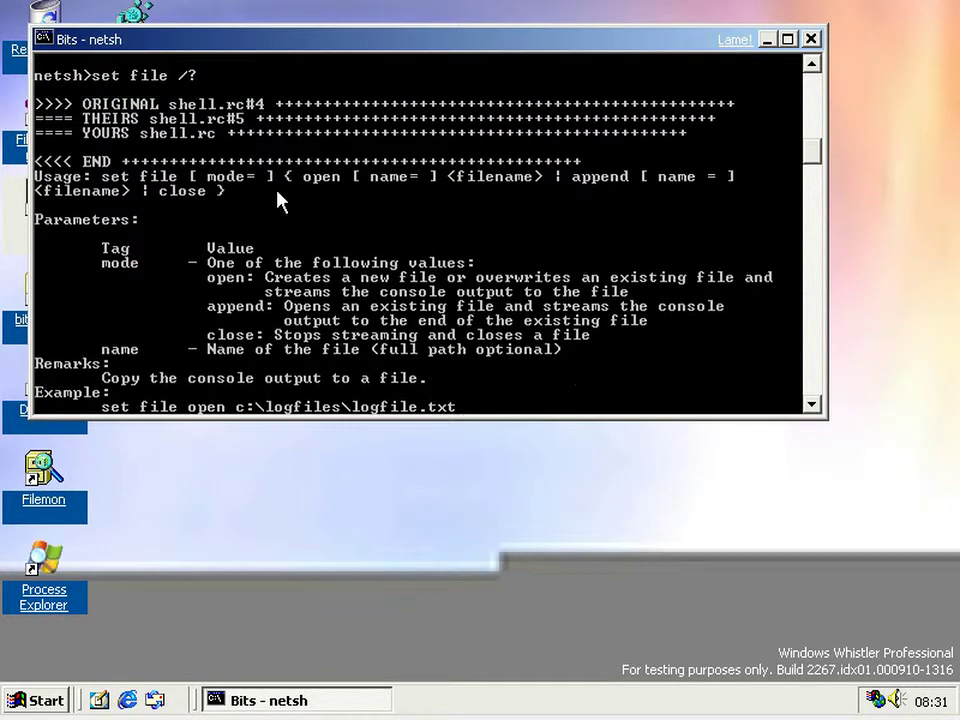
pyautogui.scroll(-1, 277, 200)
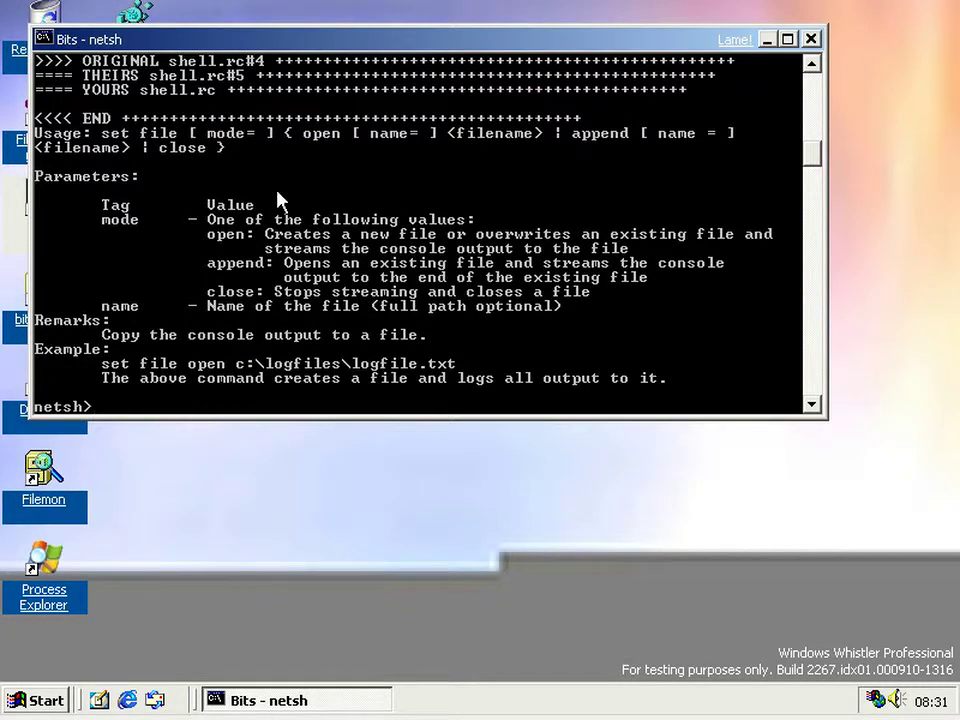
pyautogui.write('quit')
pyautogui.press('Return')
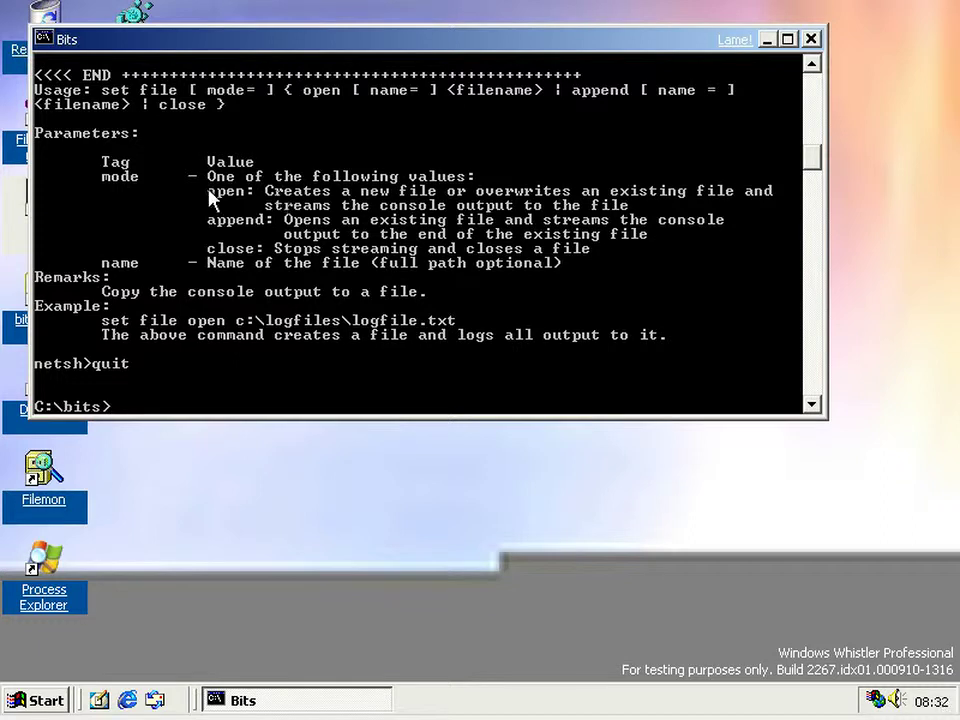
pyautogui.click(20, 700)
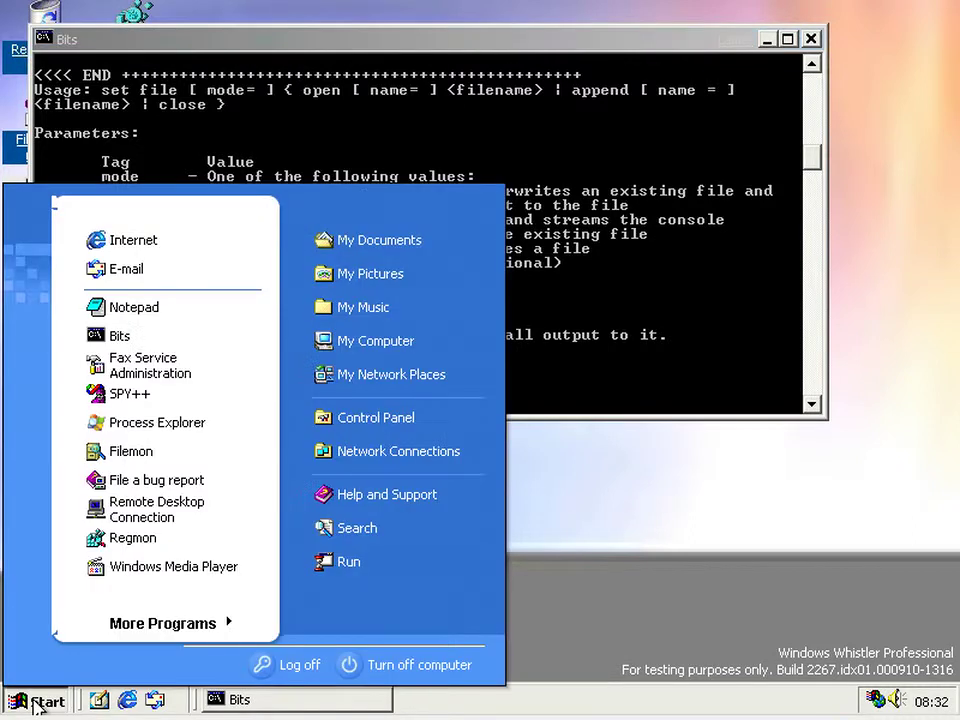
pyautogui.click(418, 426)
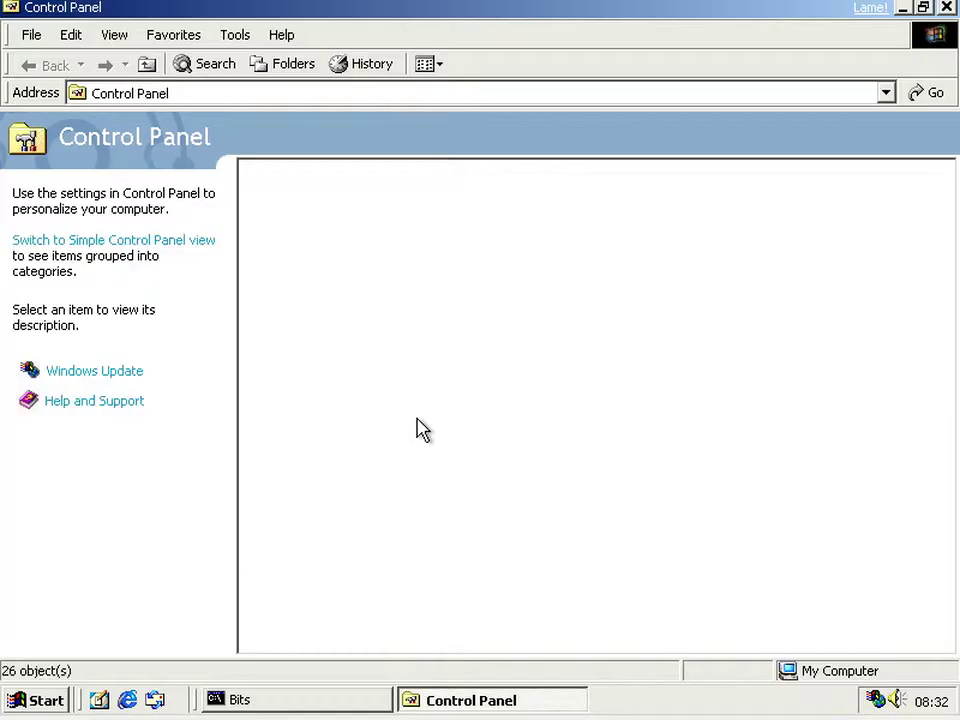
pyautogui.doubleClick(733, 220)
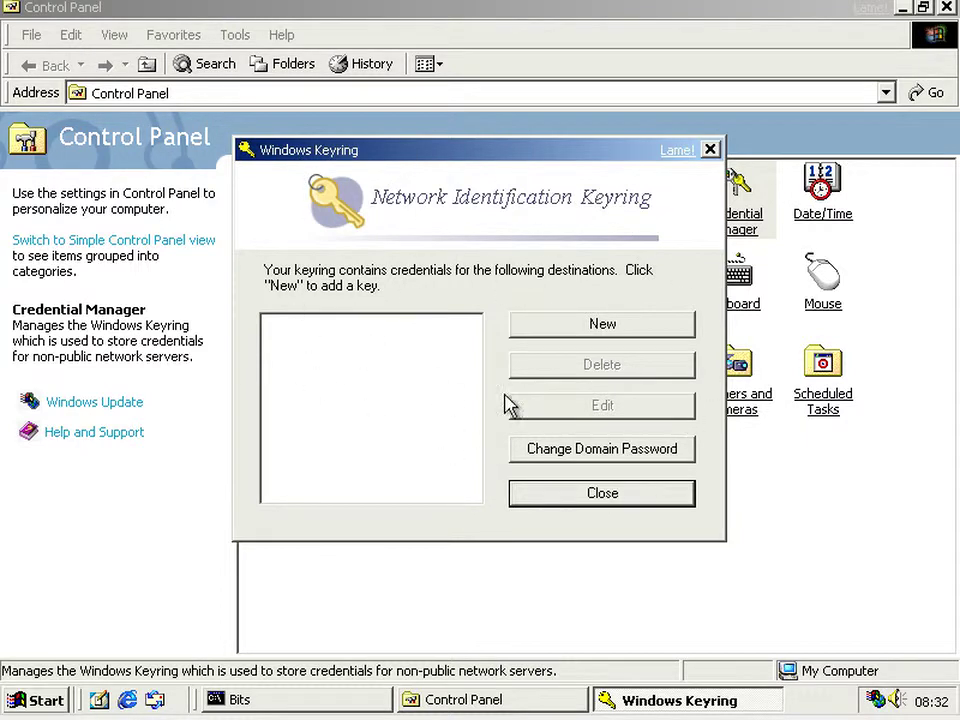
pyautogui.click(710, 149)
# - Close Control Panel and try running showpasswiz at the Bits prompt
pyautogui.click(946, 7)
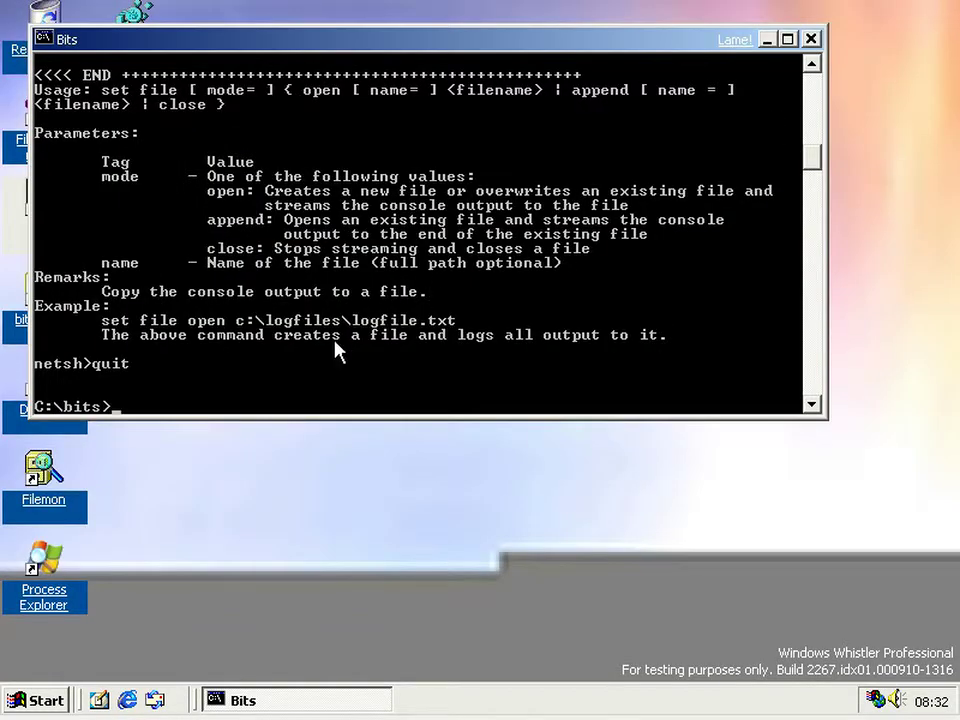
pyautogui.write('showpasswi')
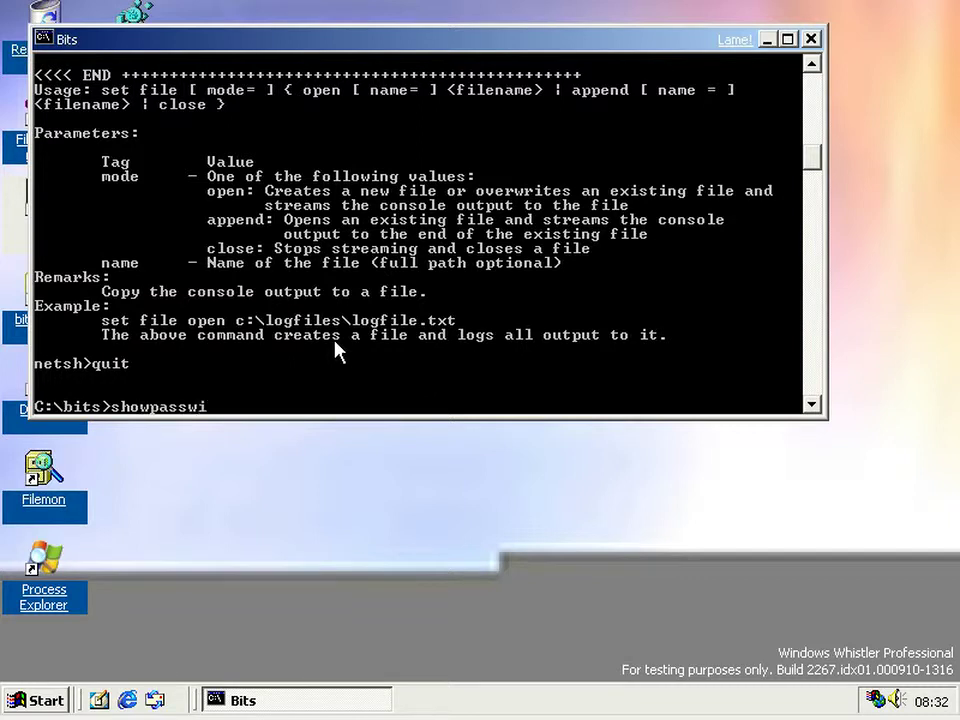
pyautogui.write('z')
pyautogui.press('Return')
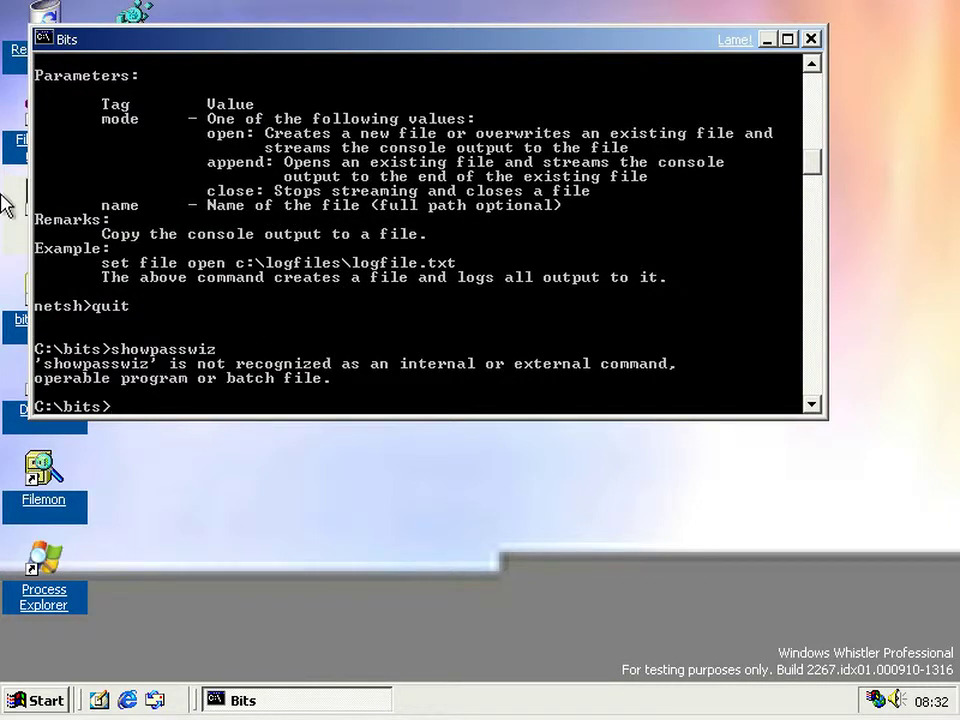
# - Check the Bits folder's files, then rerun the command corrected to shopasswiz
pyautogui.doubleClick(30, 316)
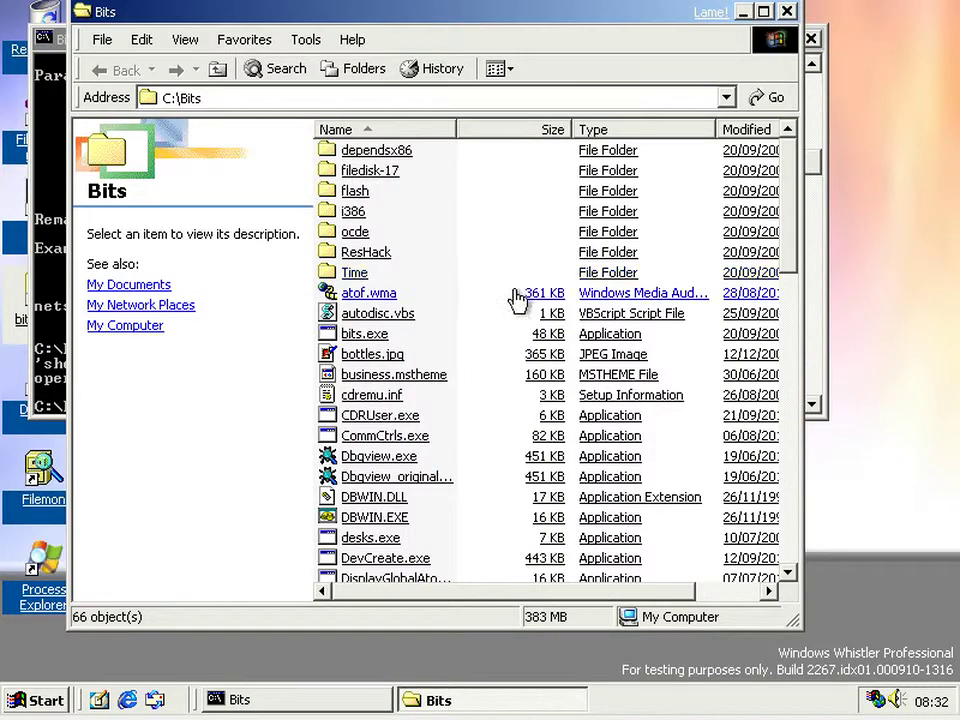
pyautogui.scroll(-15, 516, 317)
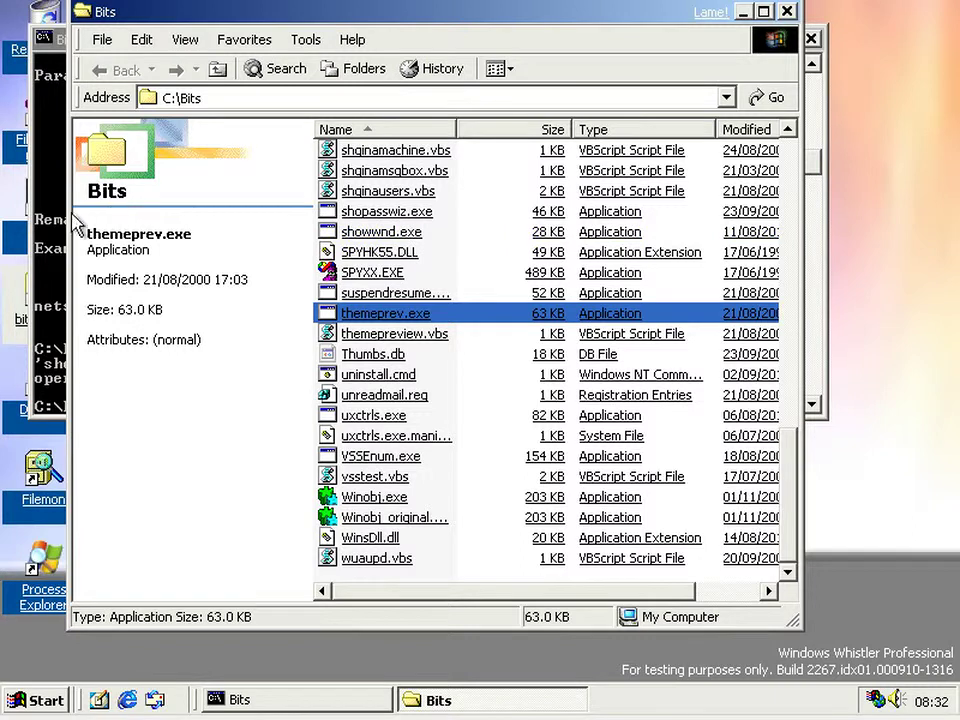
pyautogui.click(60, 220)
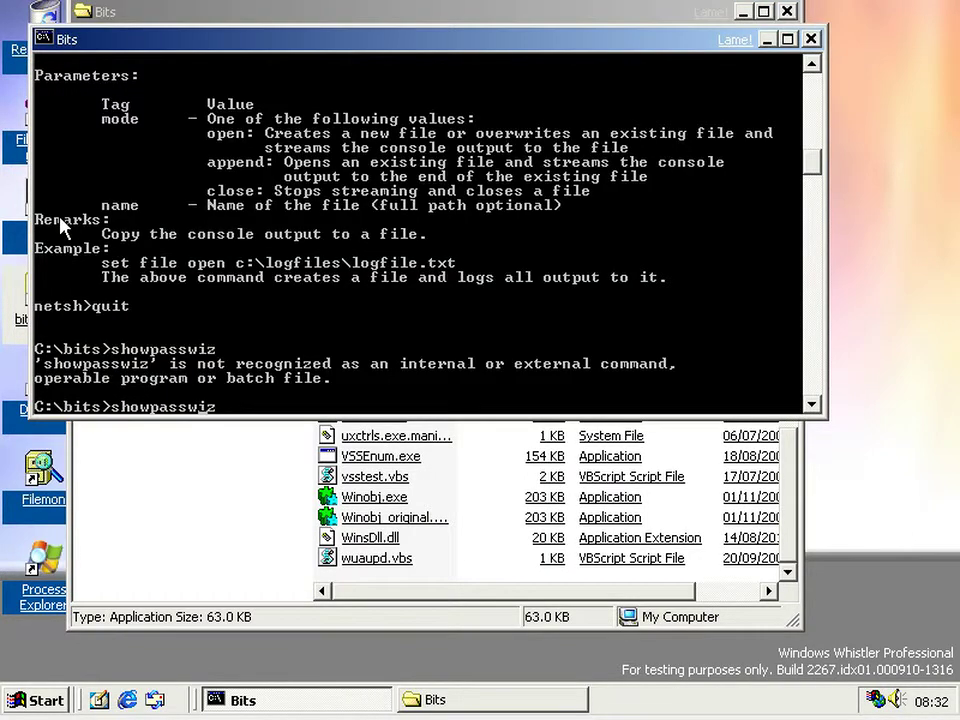
pyautogui.press('BackSpace')
pyautogui.press('Return')
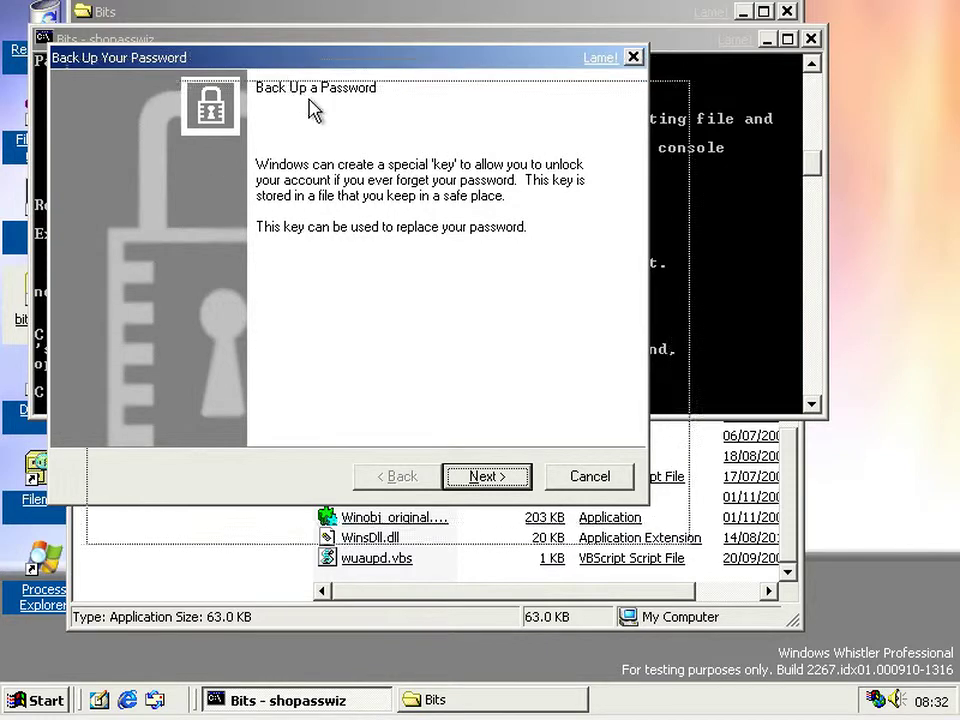
# - Enter and confirm the account password in the Back Up Your Password wizard
pyautogui.moveTo(272, 62); pyautogui.dragTo(312, 100)
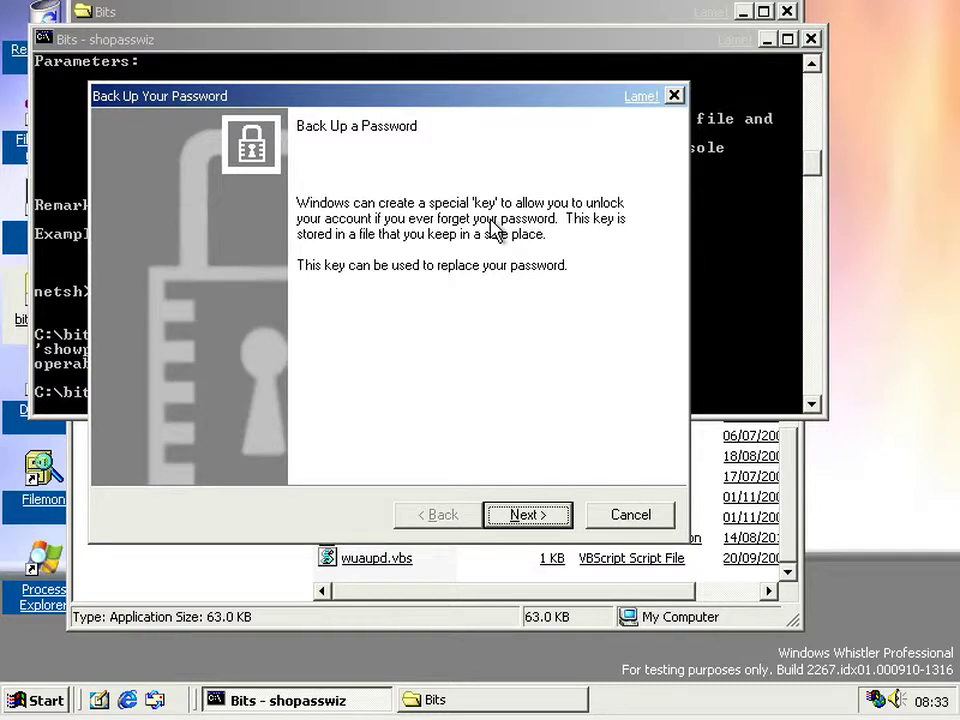
pyautogui.click(515, 517)
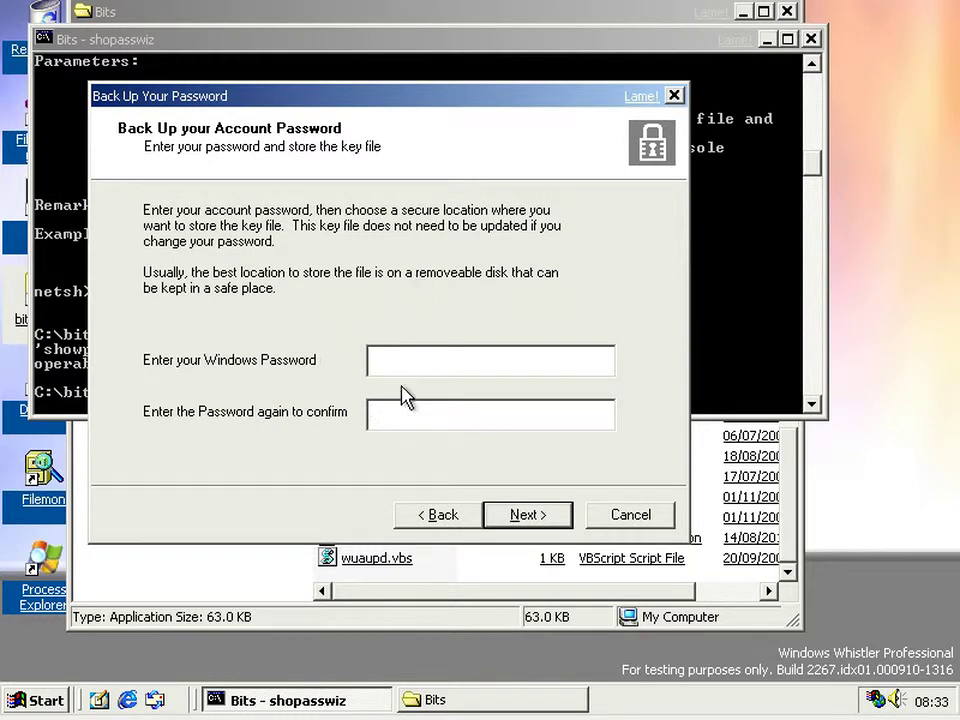
pyautogui.write('****')
pyautogui.press('Tab')
pyautogui.write('****')
# - Save the key file as pass in the Bits folder, confirm the fixed disk, and finish
pyautogui.click(521, 524)
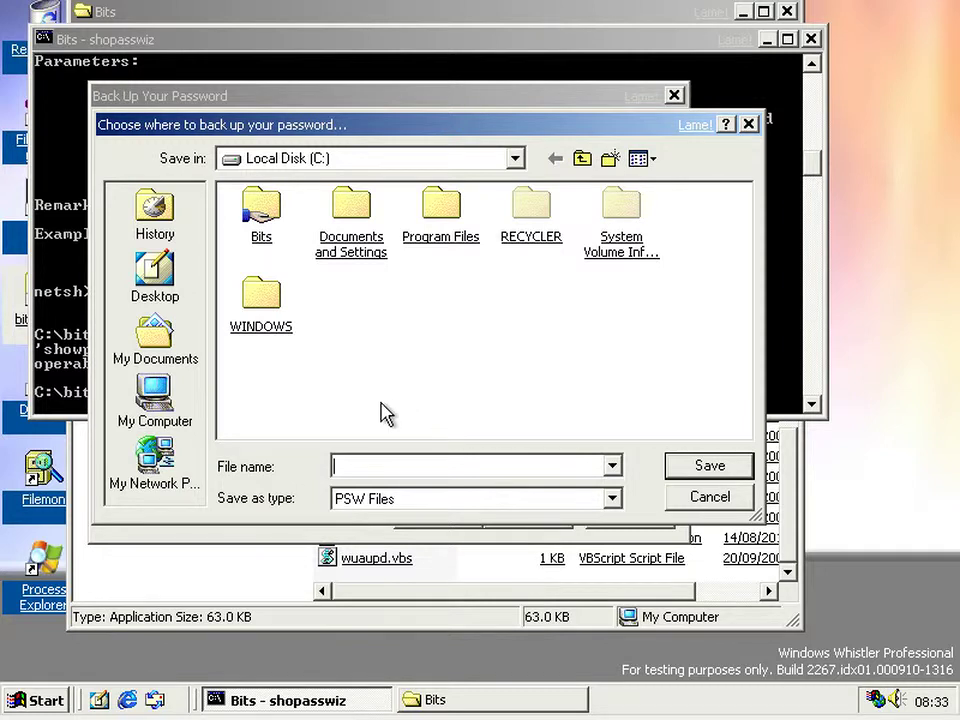
pyautogui.doubleClick(268, 210)
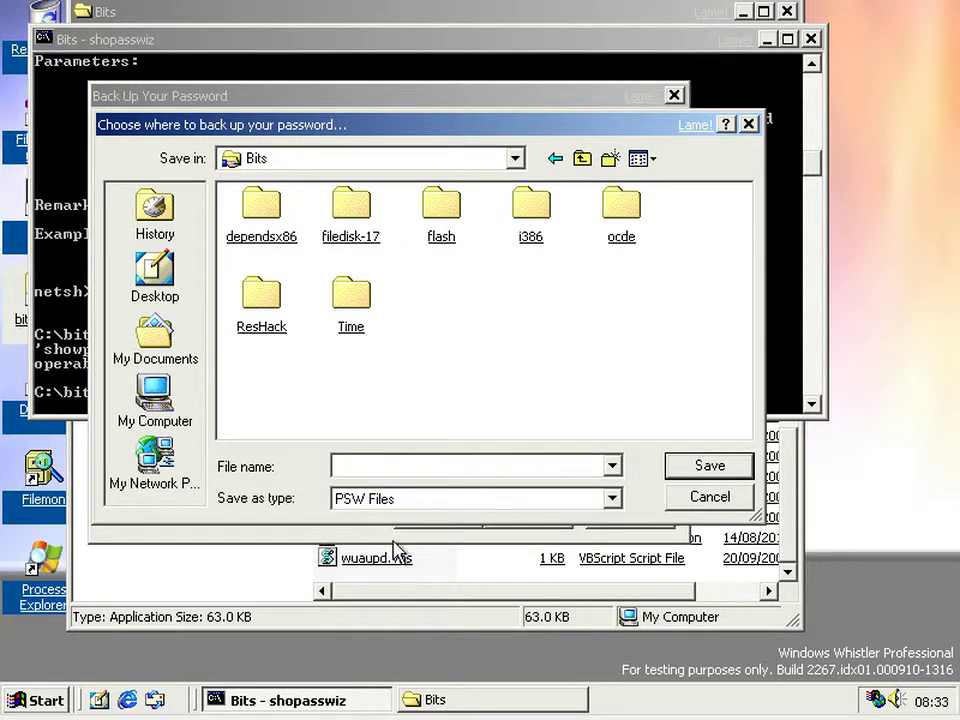
pyautogui.click(397, 465)
pyautogui.write('pass')
pyautogui.press('Return')
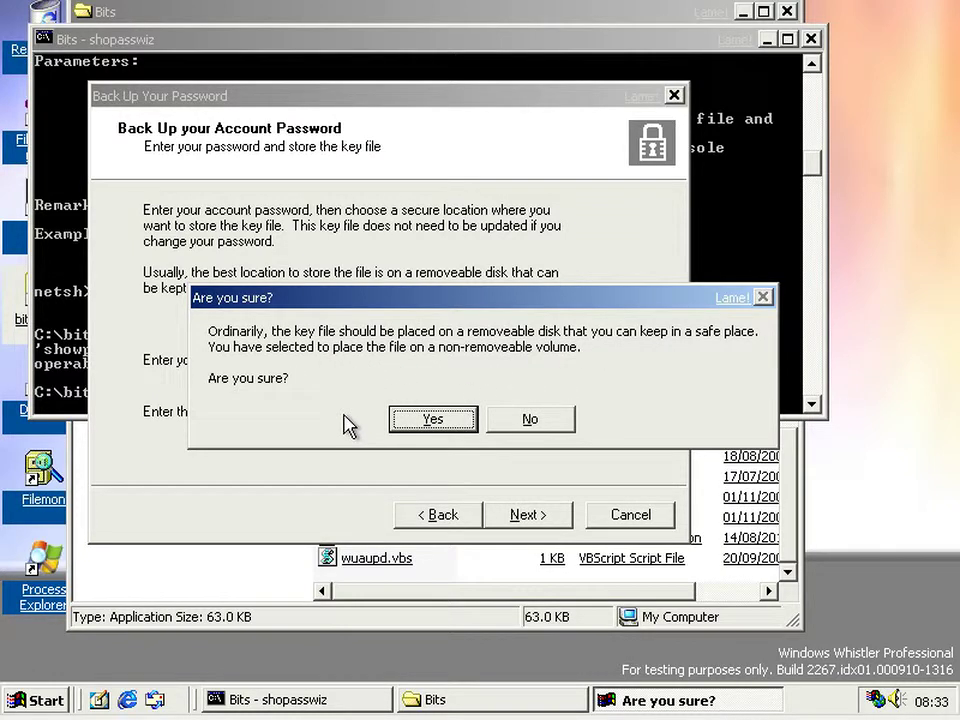
pyautogui.click(422, 418)
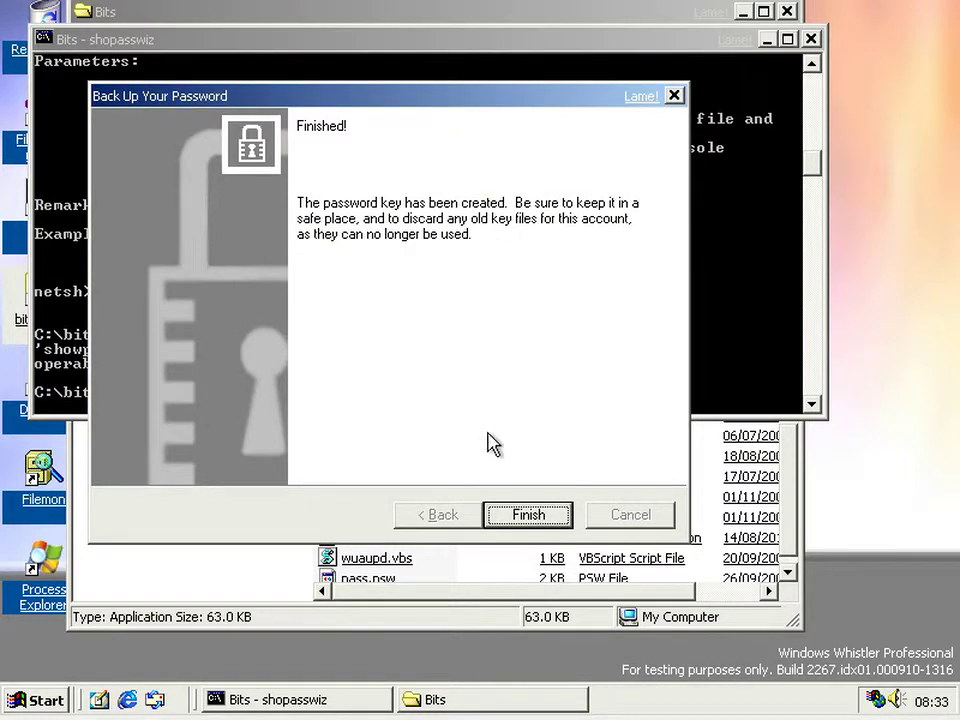
pyautogui.click(524, 515)
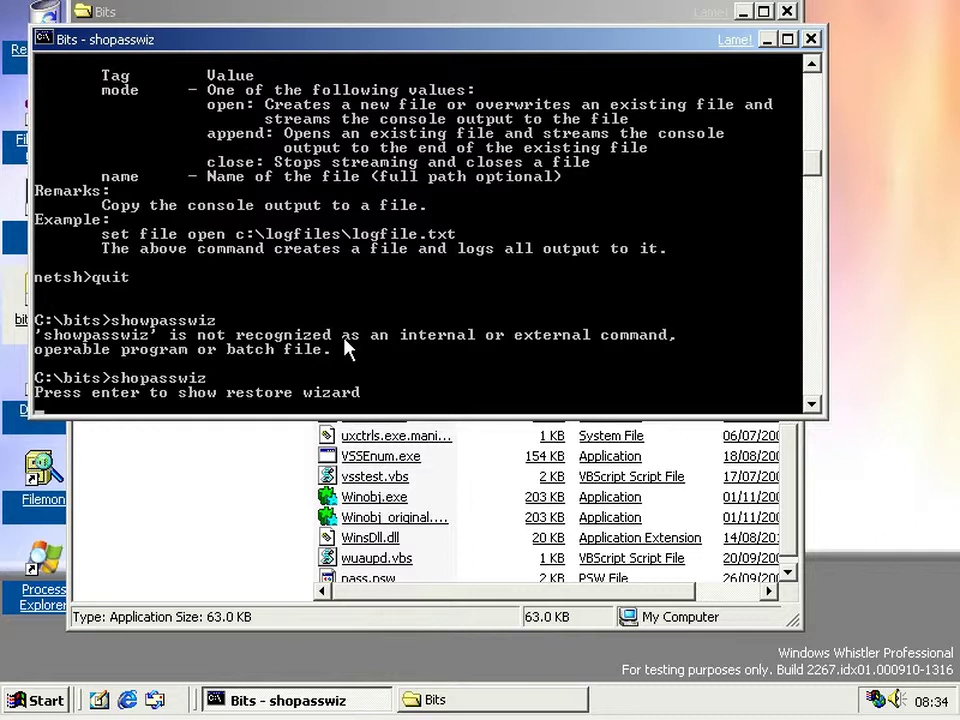
# - Launch the Reset a Password wizard and browse to the Bits folder holding pass.psw
pyautogui.press('Return')
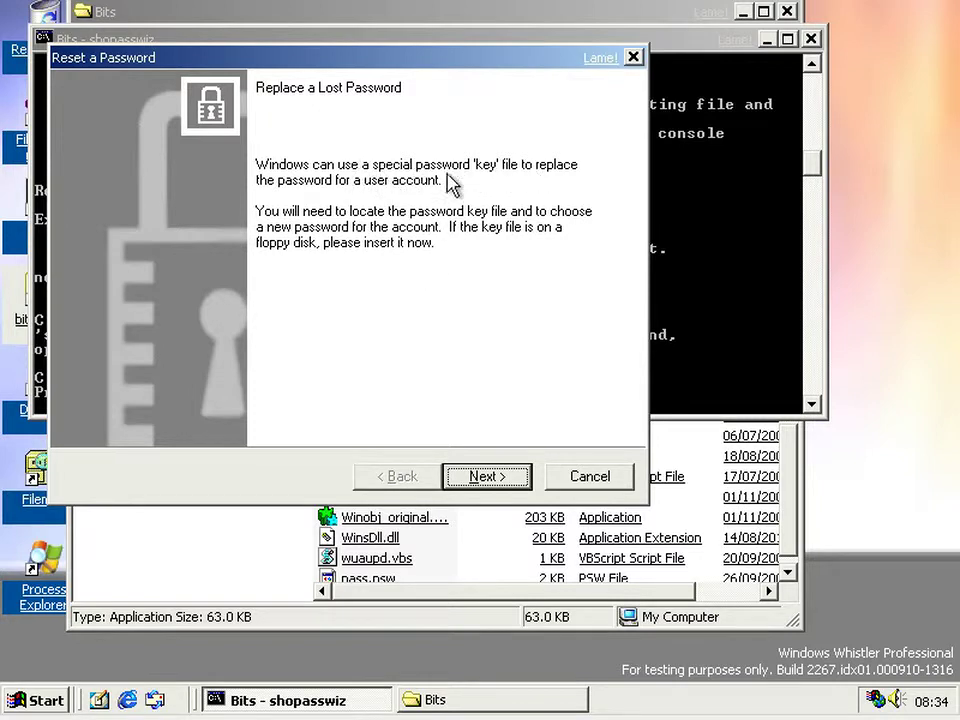
pyautogui.click(470, 484)
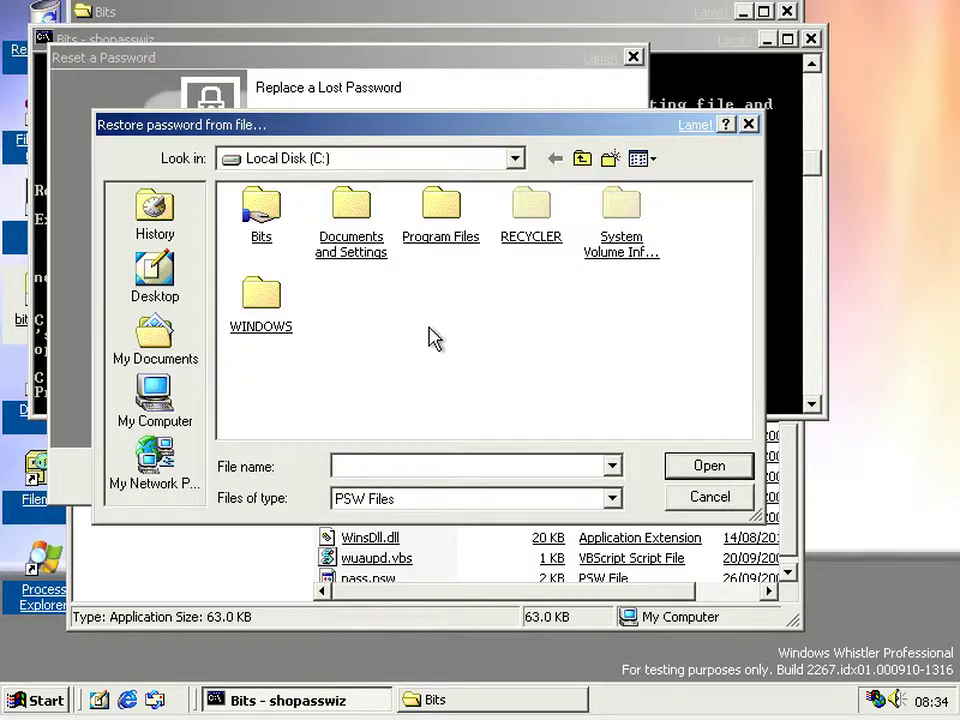
pyautogui.doubleClick(255, 232)
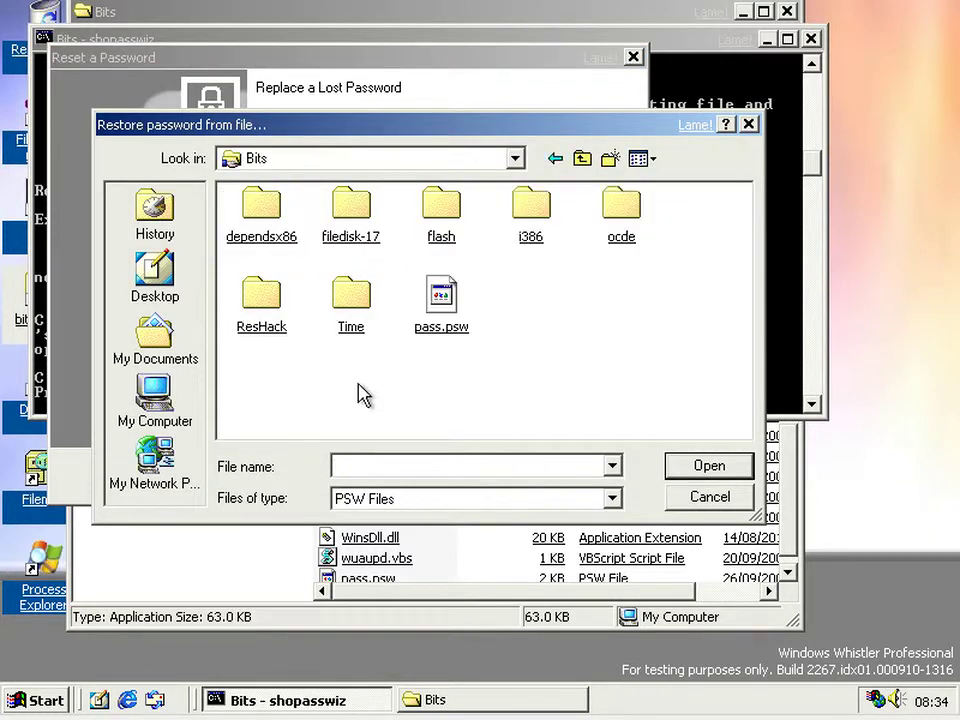
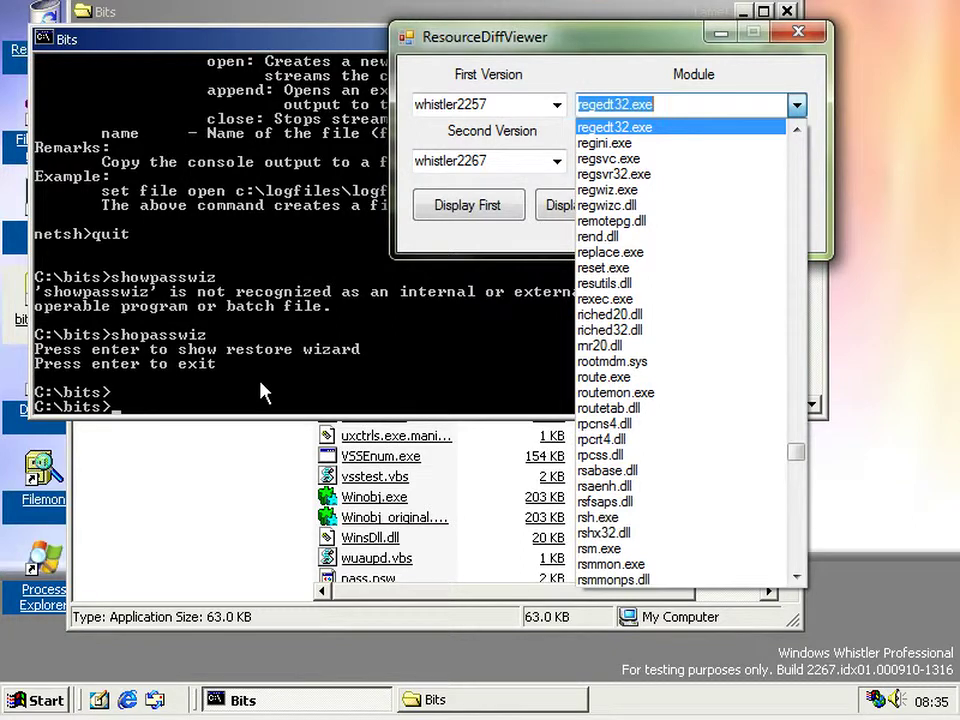
# - Select keymgr.dll as the module to compare
pyautogui.write('keymgr')
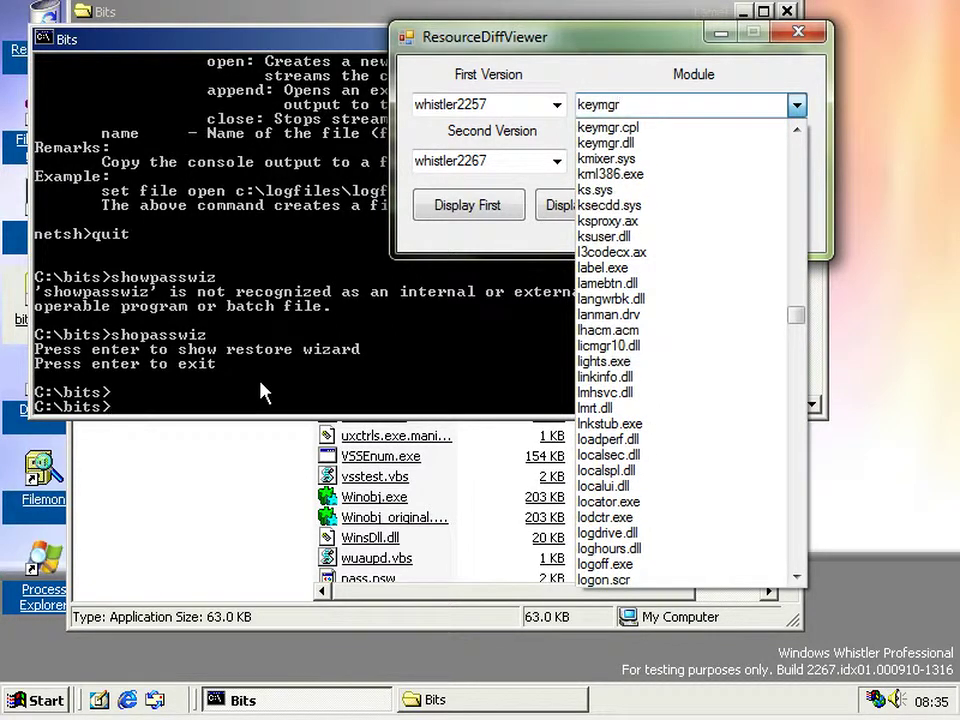
pyautogui.press('Down')
pyautogui.press('Return')
# - Choose resource 300 - RT_GROUP_ICON - 1033 and display the second build's version
pyautogui.press('Tab')
pyautogui.hotkey('alt', 'Down')
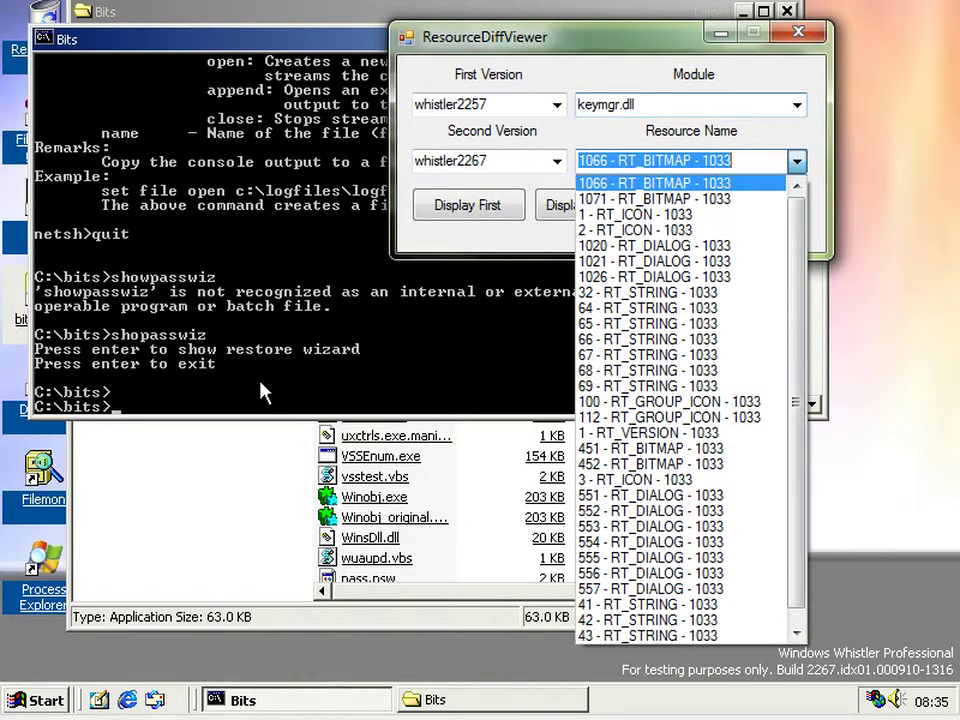
pyautogui.scroll(-1, 262, 392)
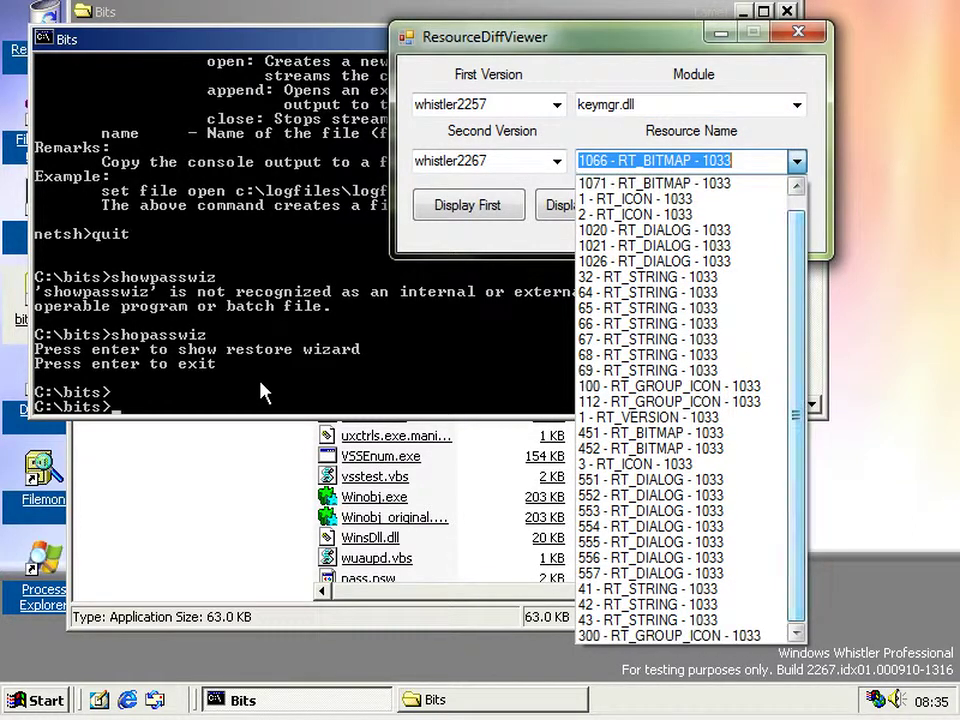
pyautogui.press('Down')
pyautogui.press('Down')
pyautogui.press('Down')
pyautogui.press('Down')
pyautogui.press('Down')
pyautogui.press('Down')
pyautogui.press('Down')
pyautogui.press('Down')
pyautogui.press('Down')
pyautogui.press('Down')
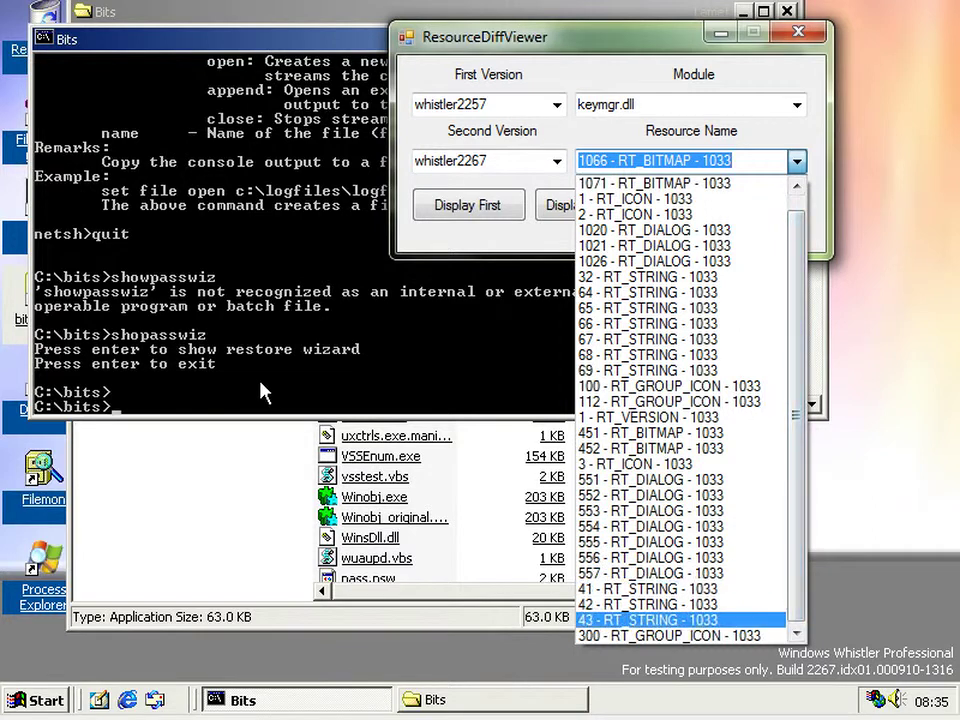
pyautogui.press('Return')
pyautogui.press('Tab')
pyautogui.press('Tab')
pyautogui.press('Return')
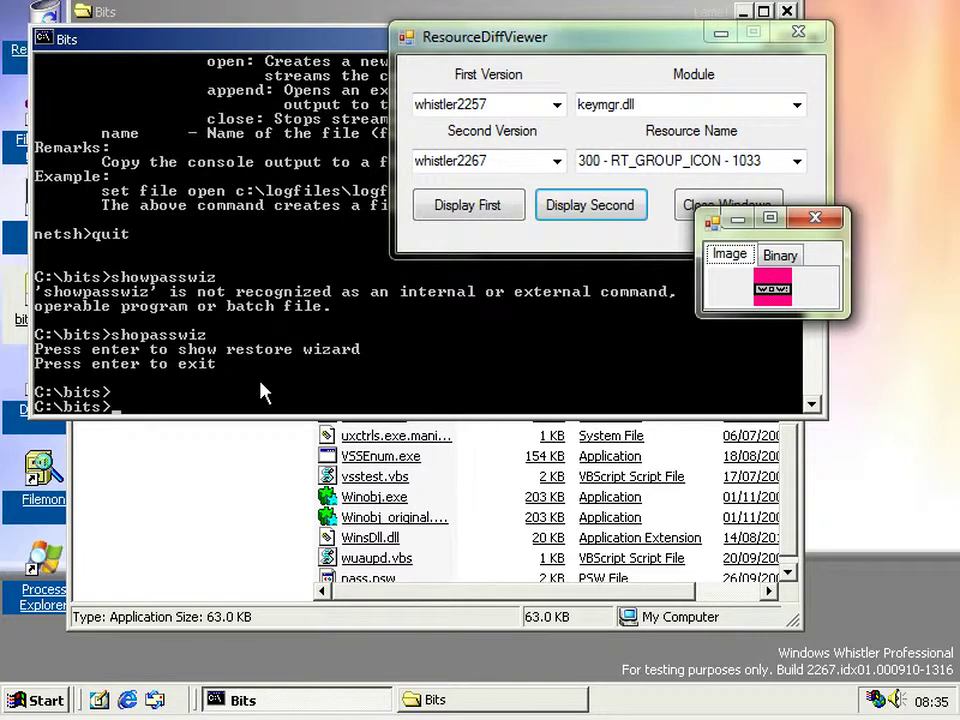
# - Save the keymgr icon image as wow
pyautogui.hotkey('shift', 'F10')
pyautogui.press('Escape')
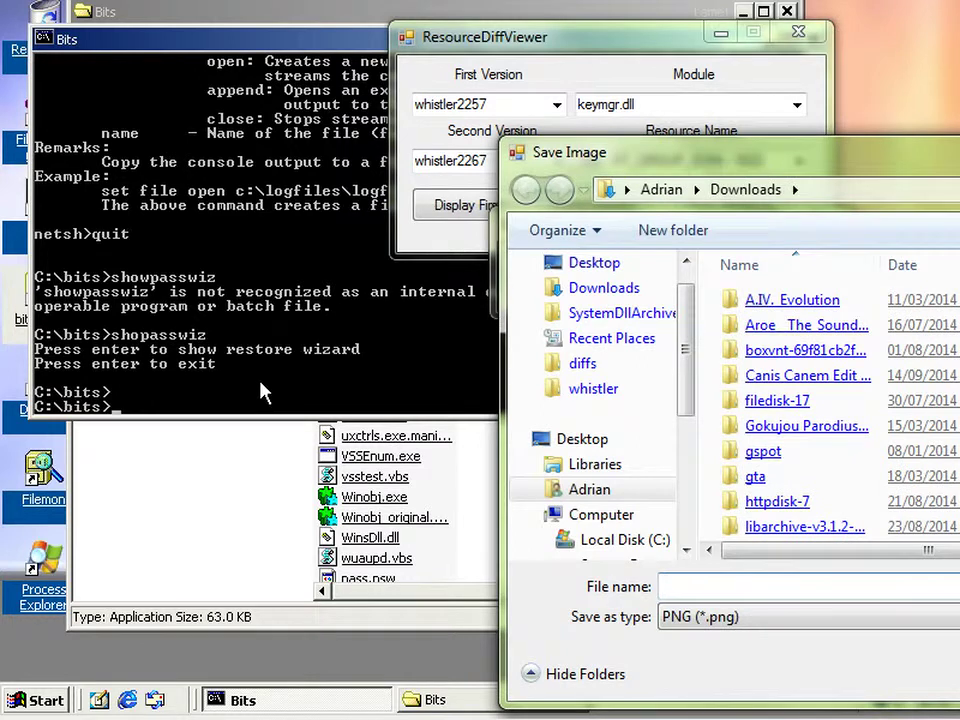
pyautogui.write('pa')
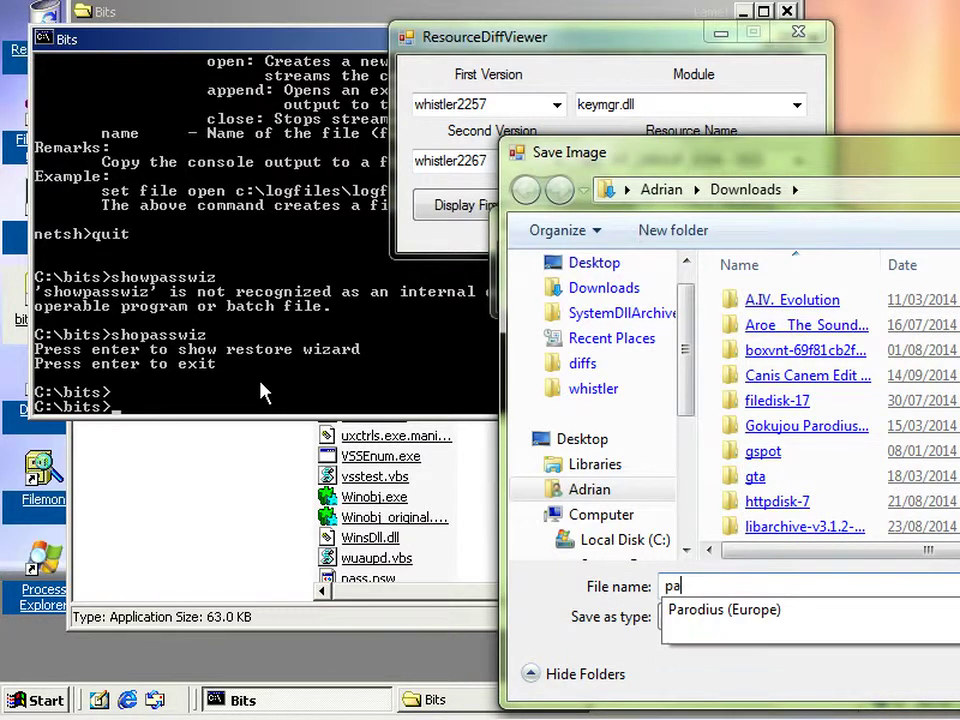
pyautogui.press('BackSpace')
pyautogui.press('BackSpace')
pyautogui.write('wow')
pyautogui.press('Return')
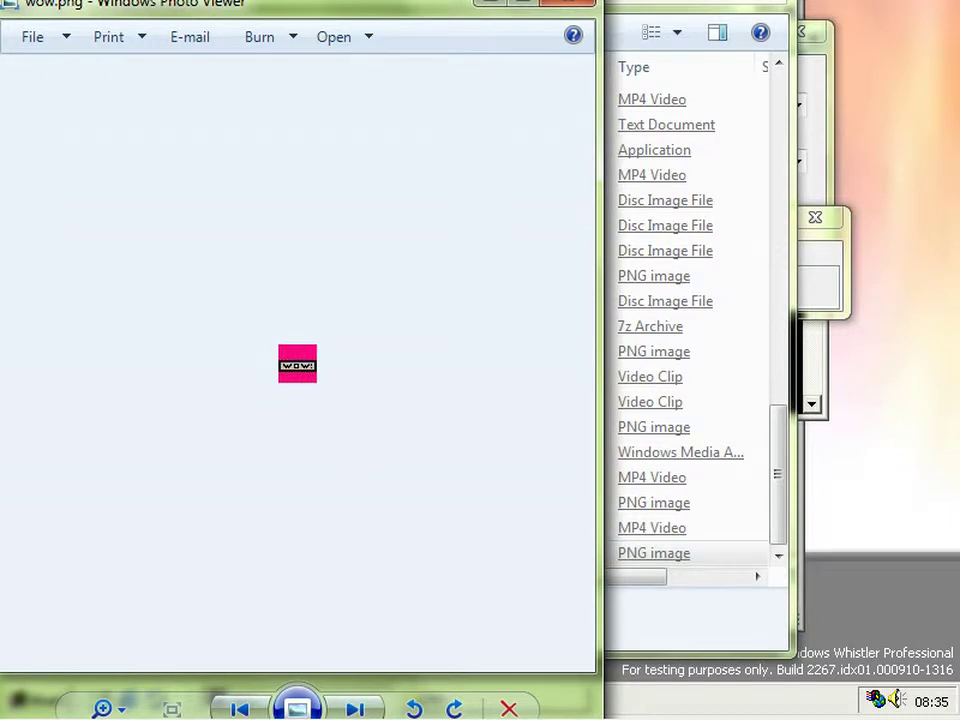
# - Zoom in, back out, and in again on the wow icon
pyautogui.hotkey('ctrl', '+')
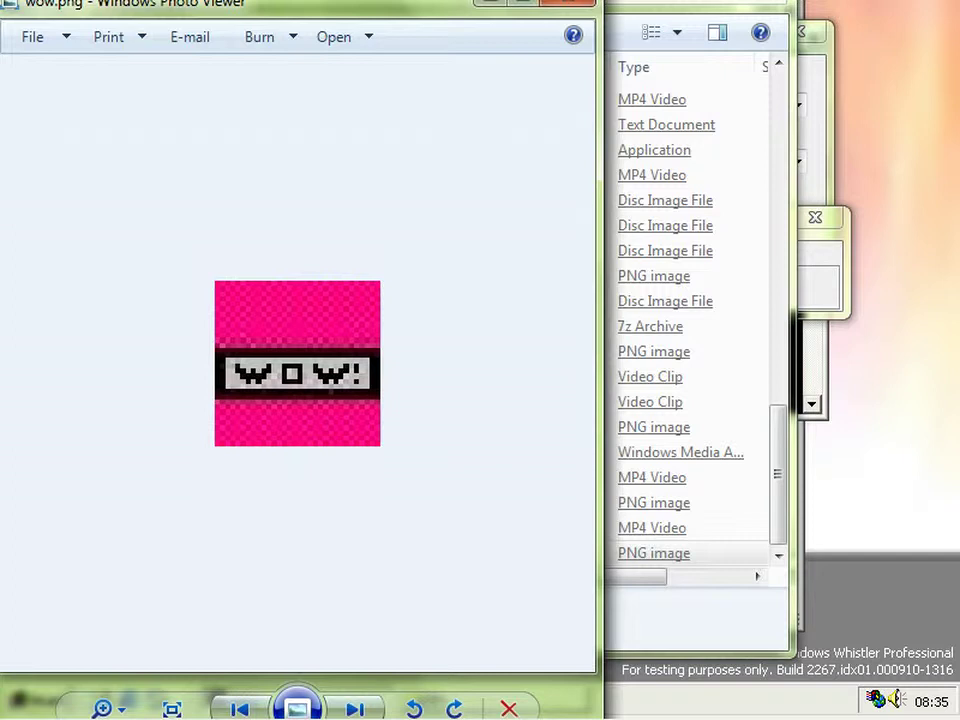
pyautogui.hotkey('ctrl', 'alt', '0')
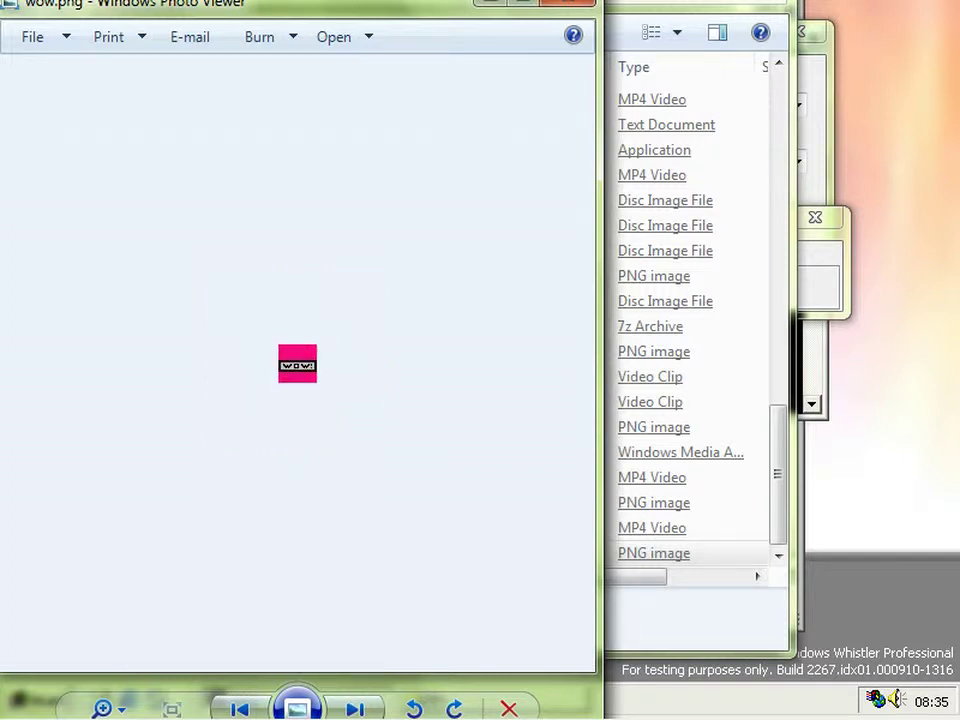
pyautogui.hotkey('ctrl', '+')
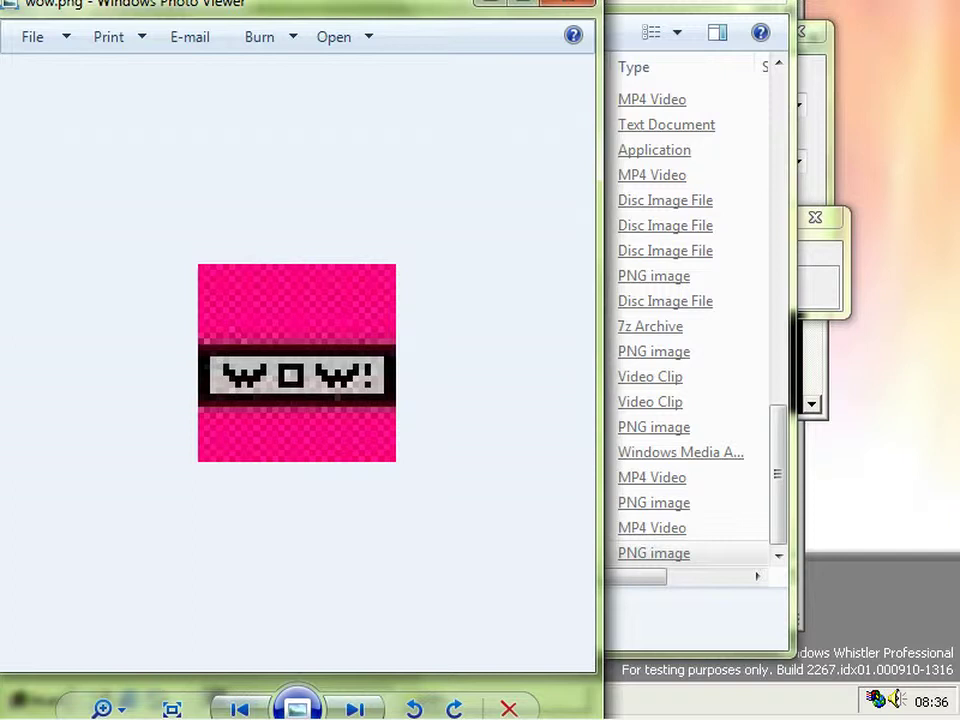
# - Close the photo viewer and the keymgr.dll icon image window
pyautogui.hotkey('alt', 'F4')
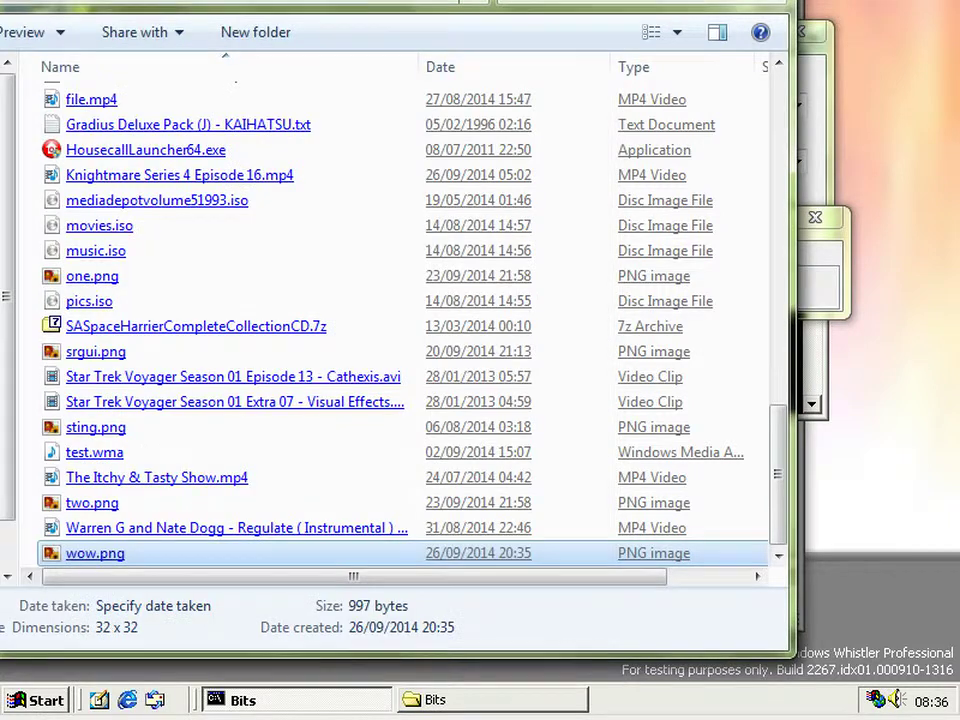
pyautogui.hotkey('alt', 'Tab')
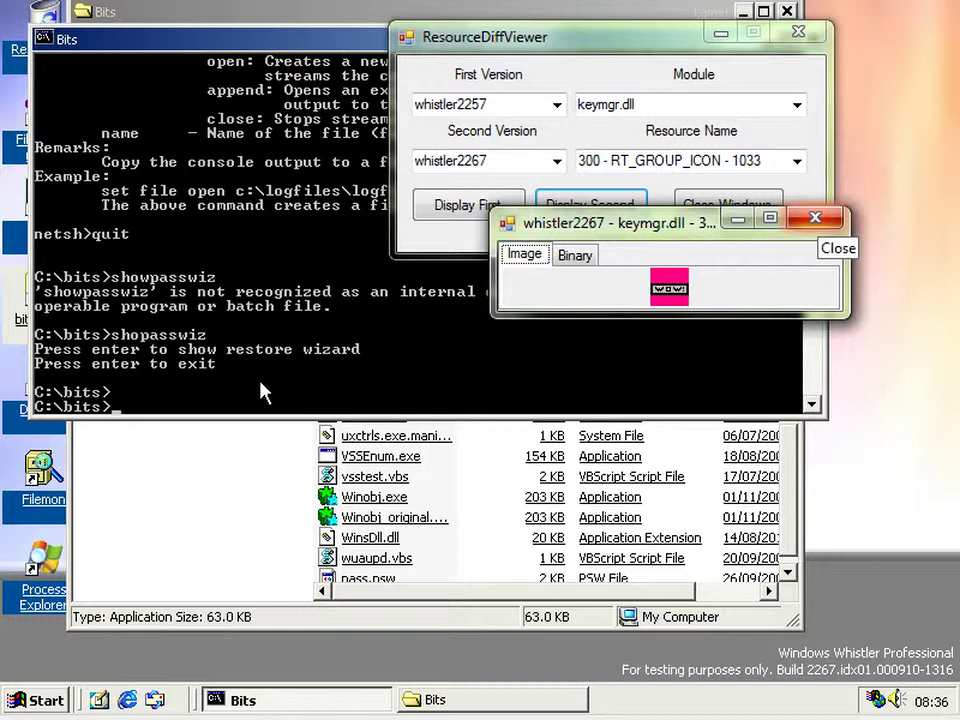
pyautogui.click(815, 217)
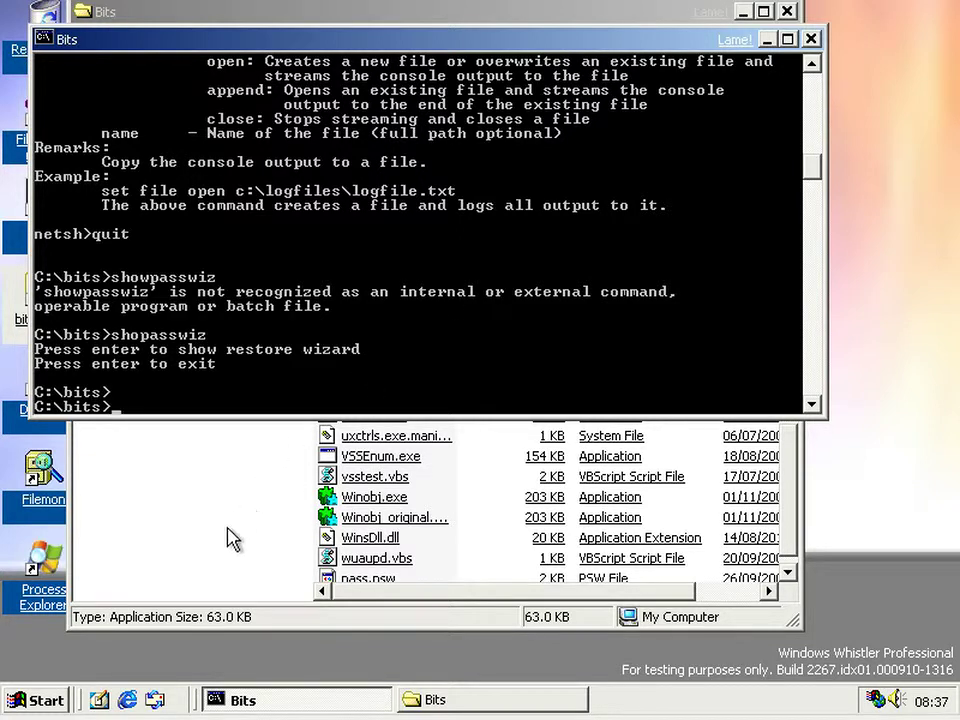
# - Launch an empty management console with mmc from Run
pyautogui.click(30, 700)
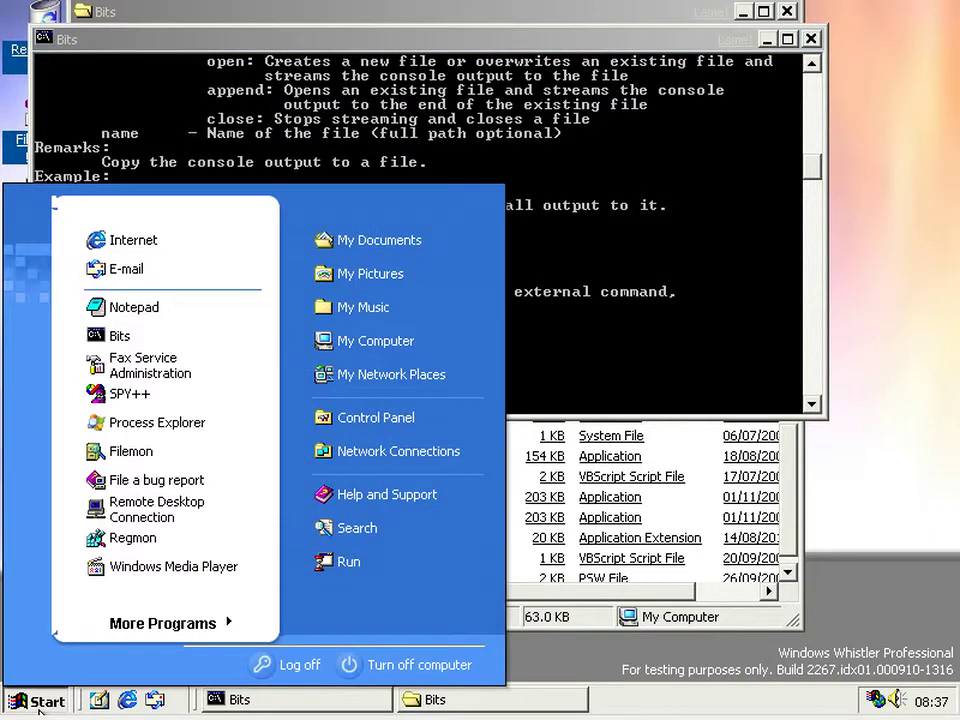
pyautogui.click(414, 566)
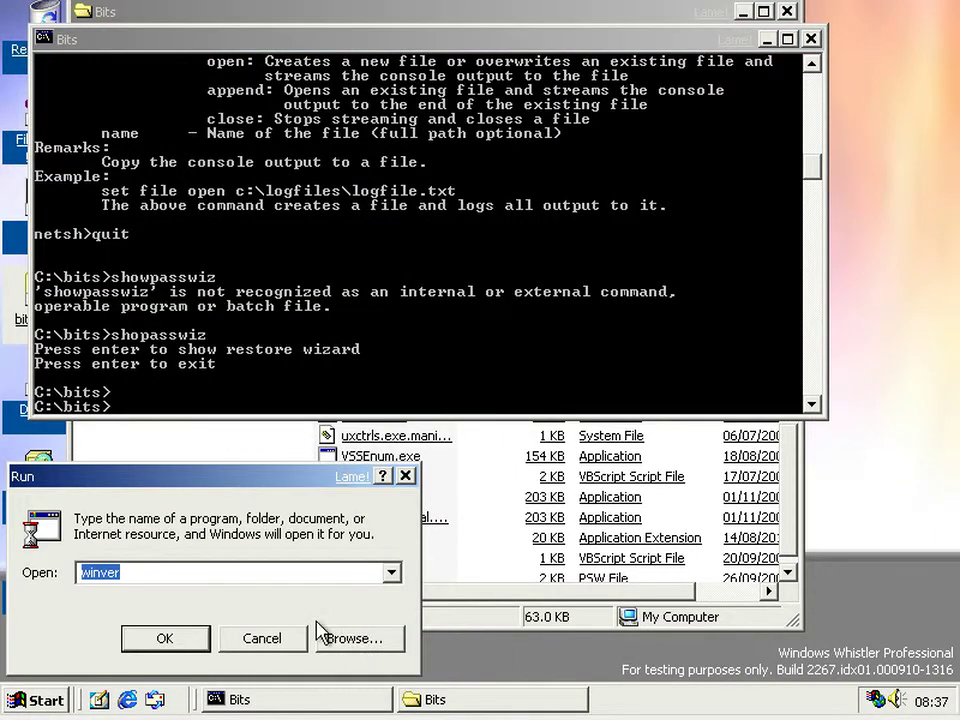
pyautogui.write('mmc')
pyautogui.press('Return')
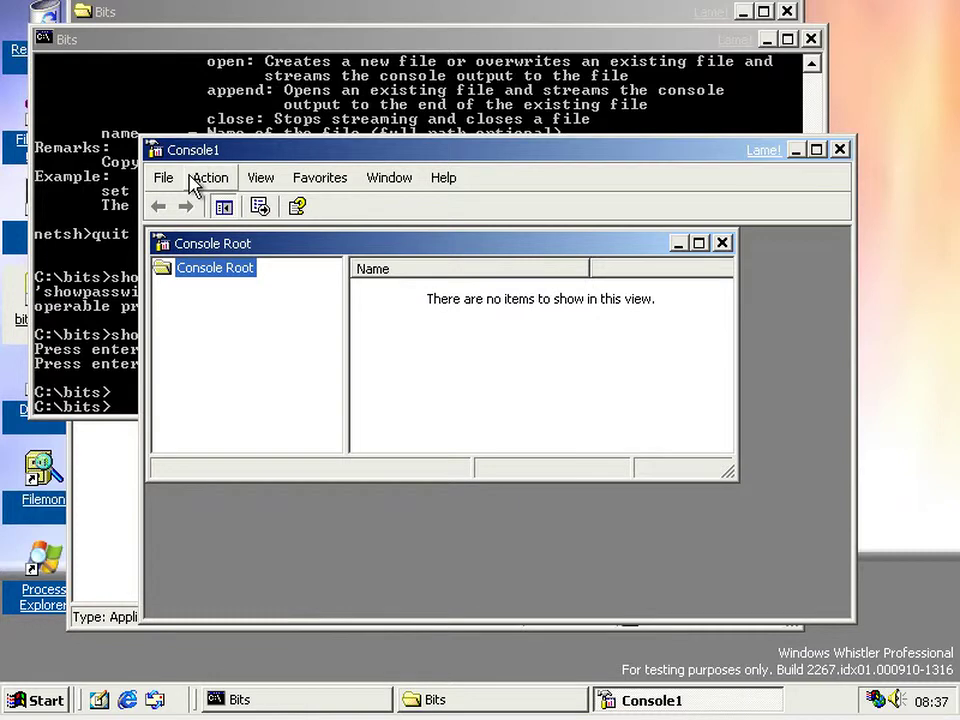
# - Add the Local Users and Groups snap-in targeting the local computer
pyautogui.click(163, 178)
pyautogui.click(212, 298)
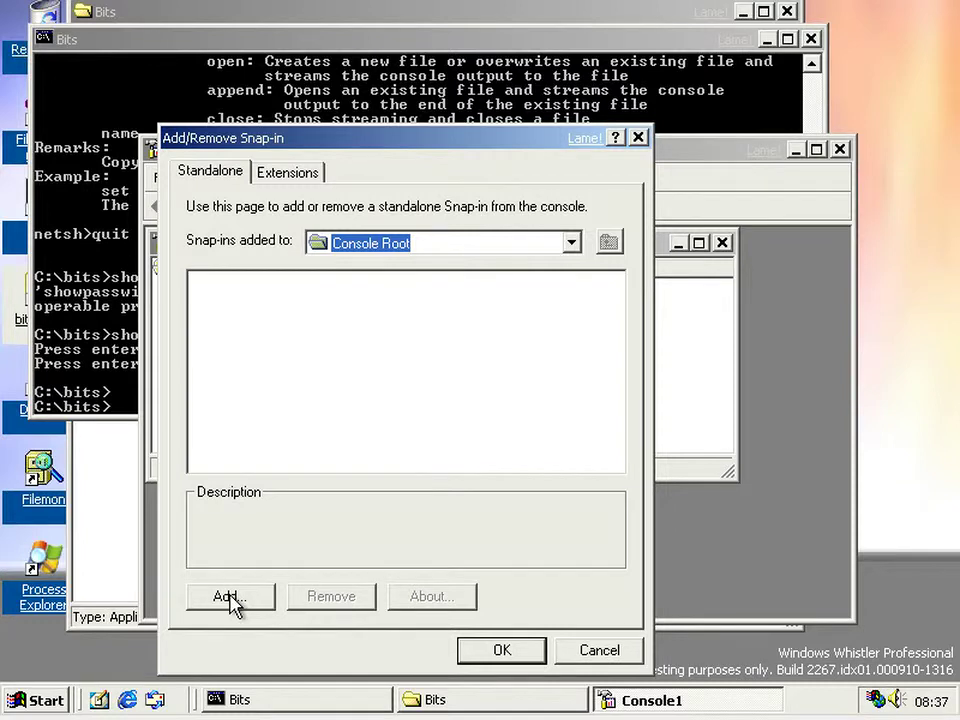
pyautogui.click(231, 600)
pyautogui.scroll(-3, 720, 415)
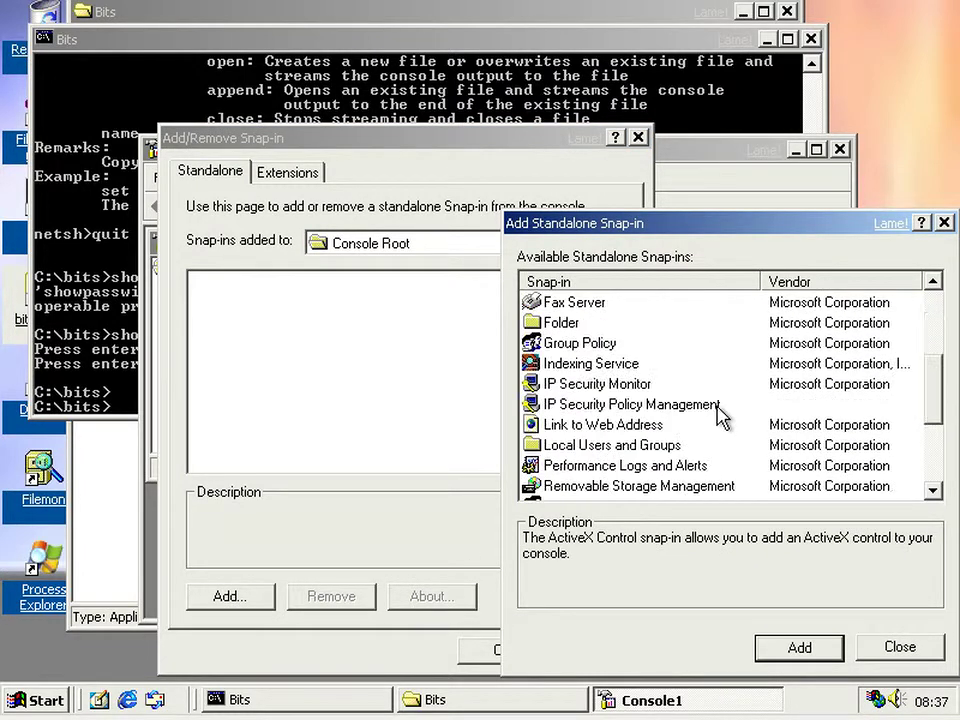
pyautogui.click(620, 445)
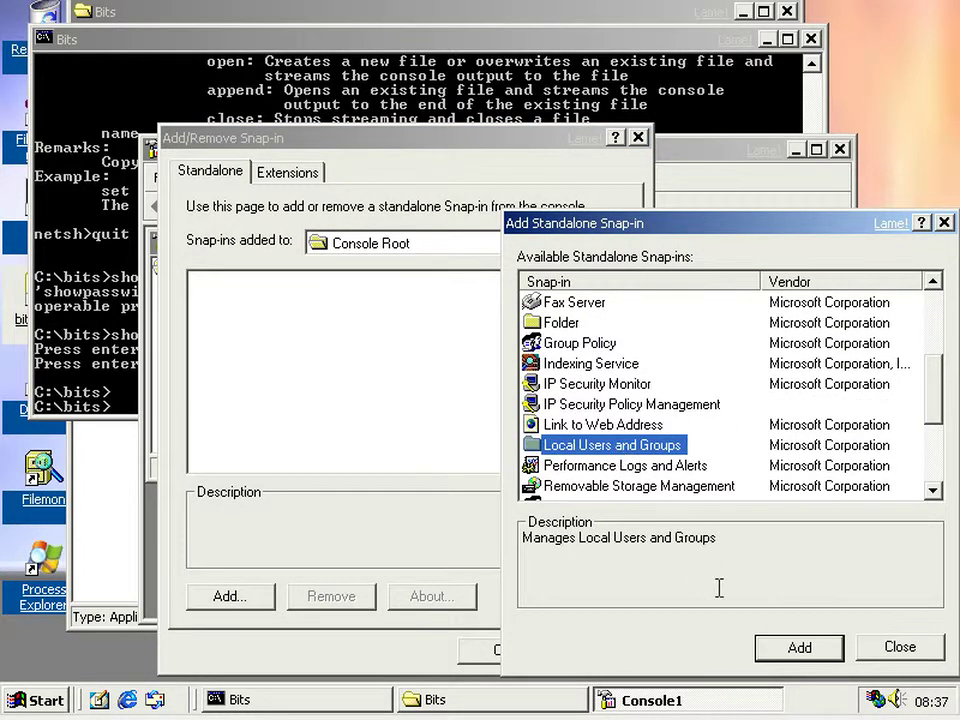
pyautogui.click(785, 650)
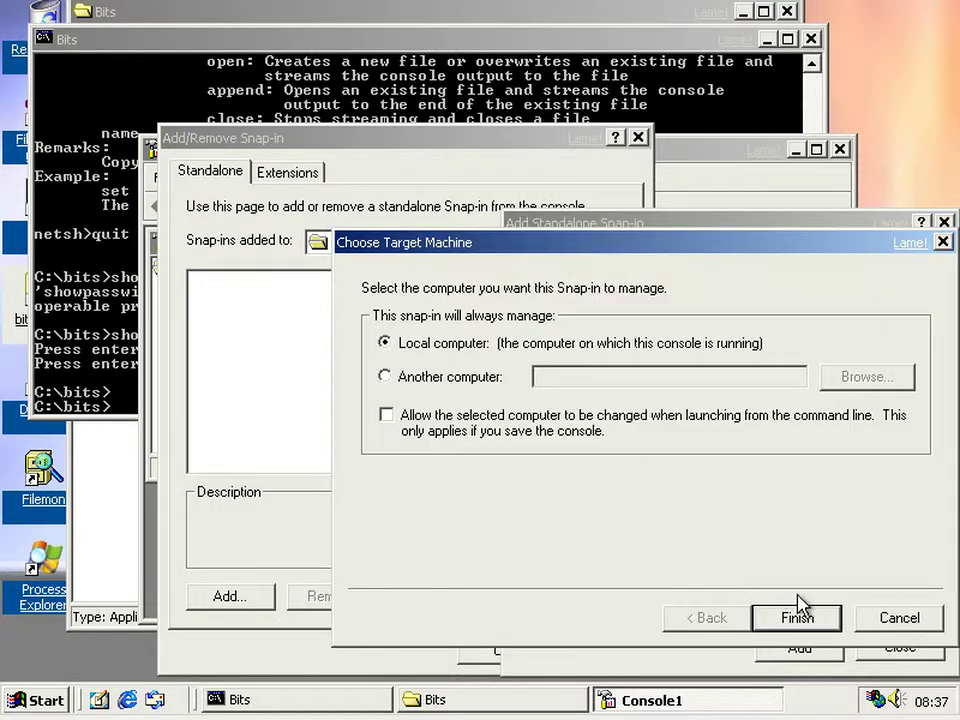
pyautogui.click(797, 616)
pyautogui.click(875, 648)
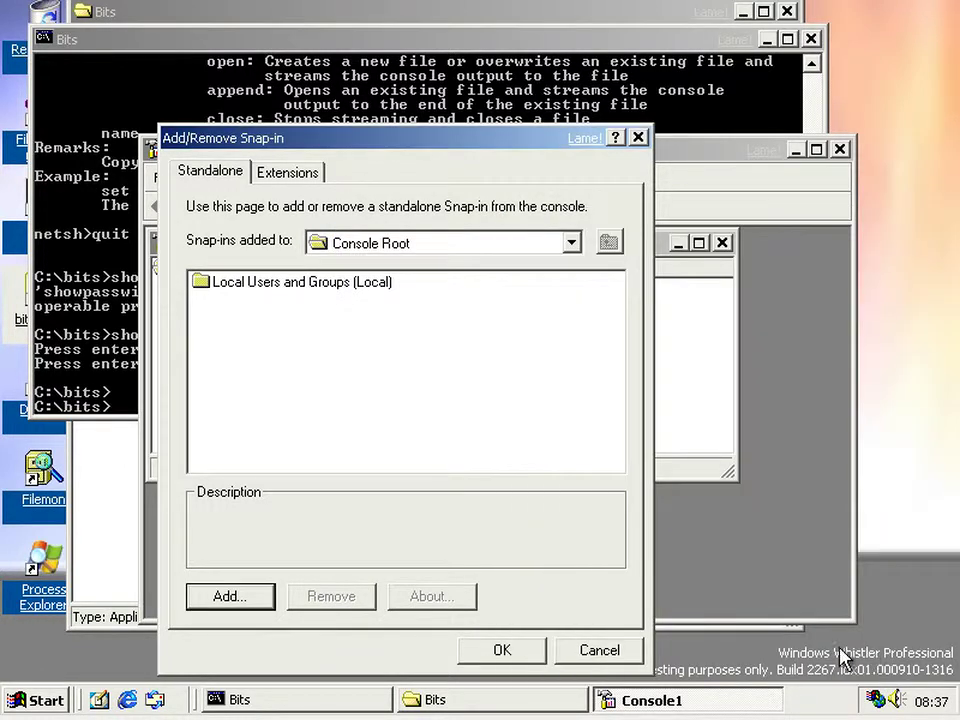
pyautogui.click(490, 651)
# - Expand Local Users and Groups and list its Users, maximizing the view
pyautogui.click(209, 292)
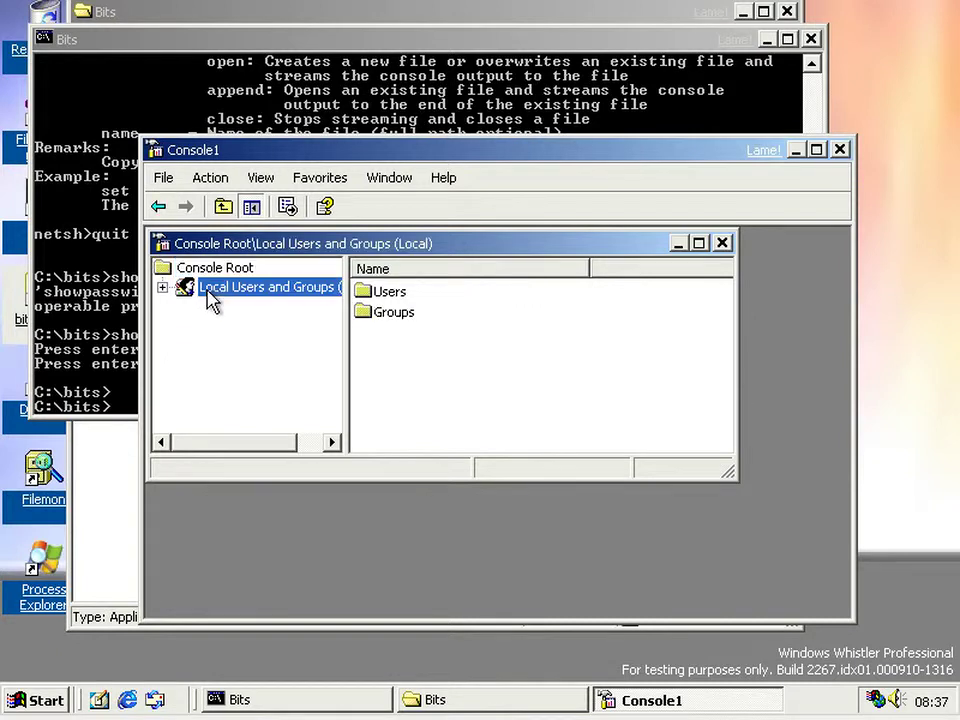
pyautogui.click(162, 287)
pyautogui.click(238, 306)
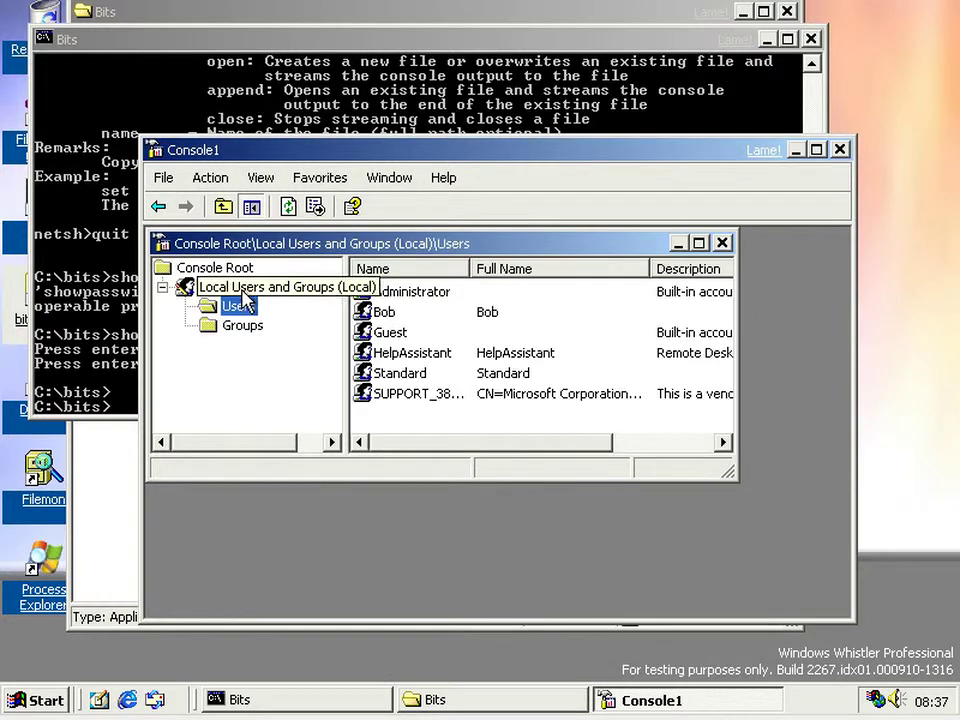
pyautogui.doubleClick(352, 246)
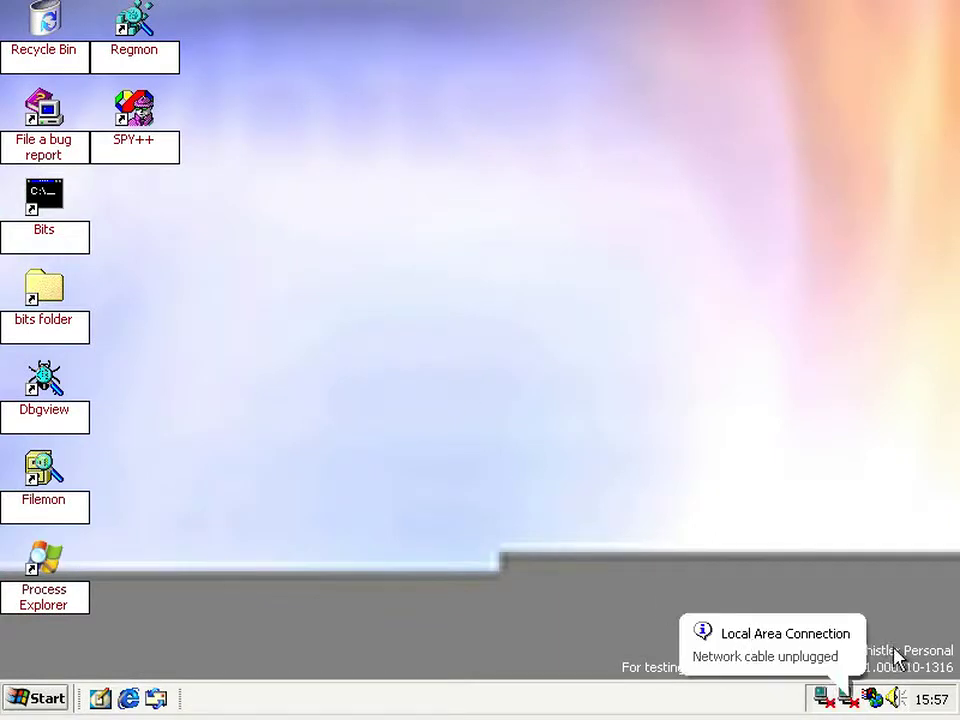
# - Launch a new empty console with mmc from Run
pyautogui.click(28, 698)
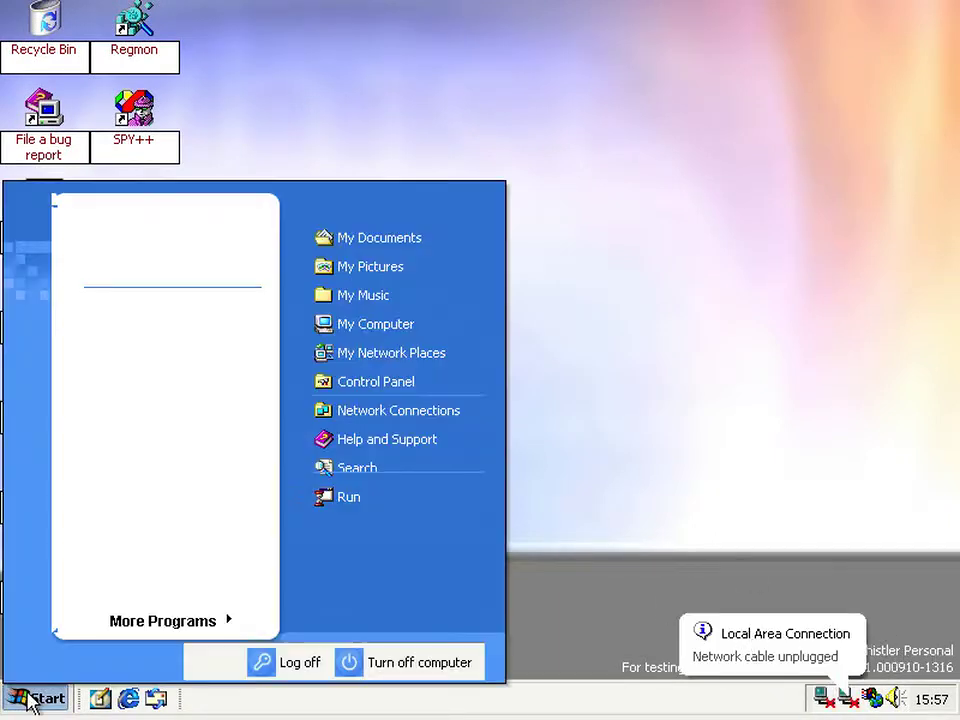
pyautogui.click(350, 498)
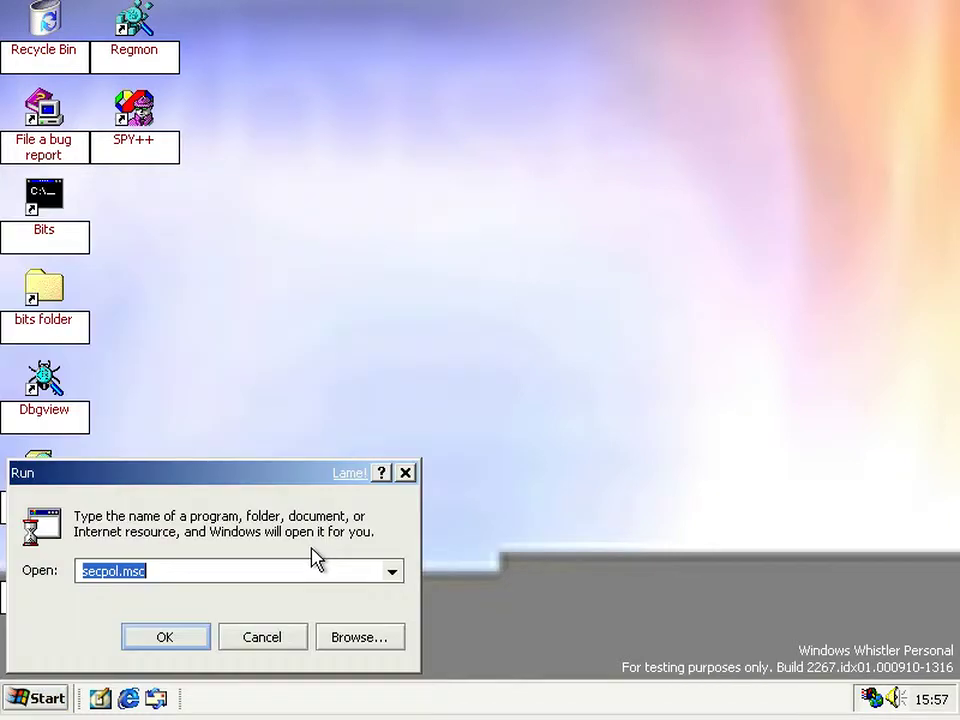
pyautogui.write('mmc')
pyautogui.press('Return')
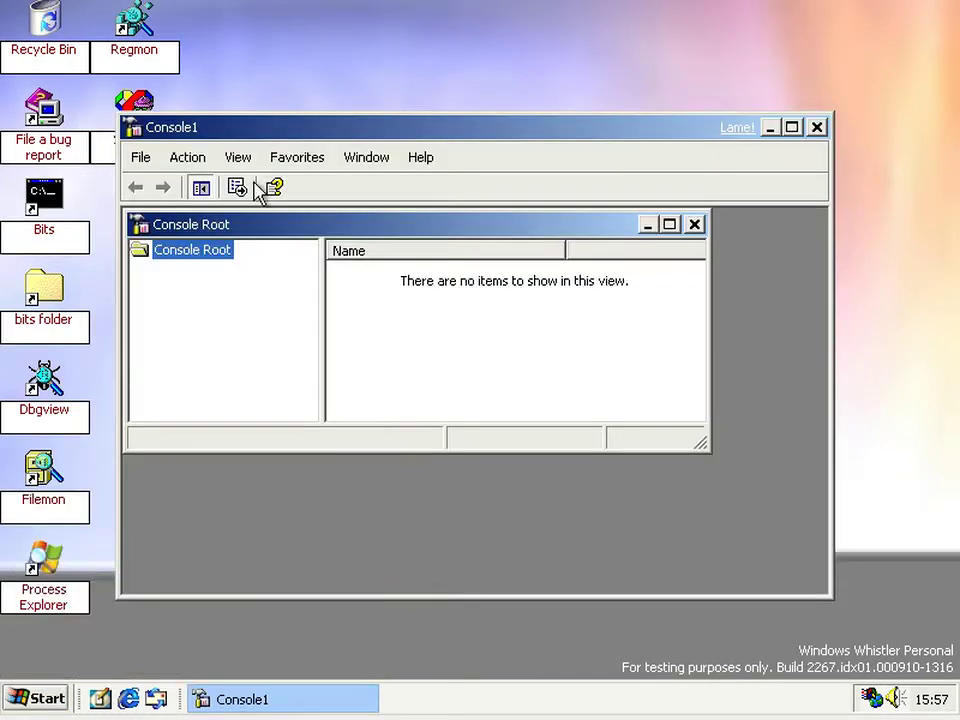
# - In Add Standalone Snap-in, select Local Users and Groups and add it
pyautogui.click(142, 160)
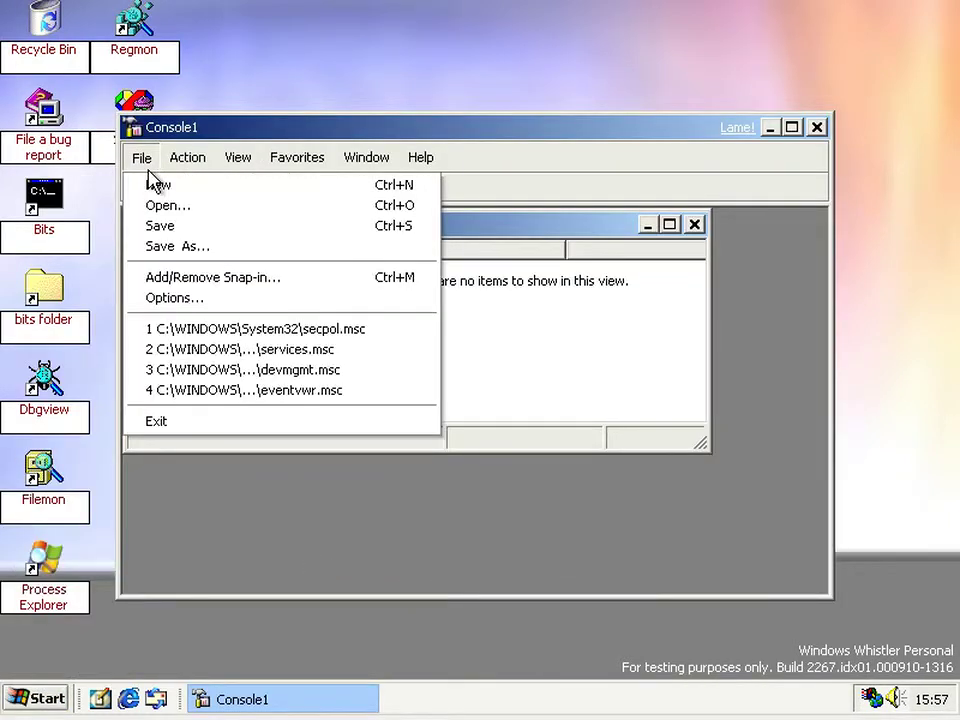
pyautogui.click(184, 277)
pyautogui.click(210, 594)
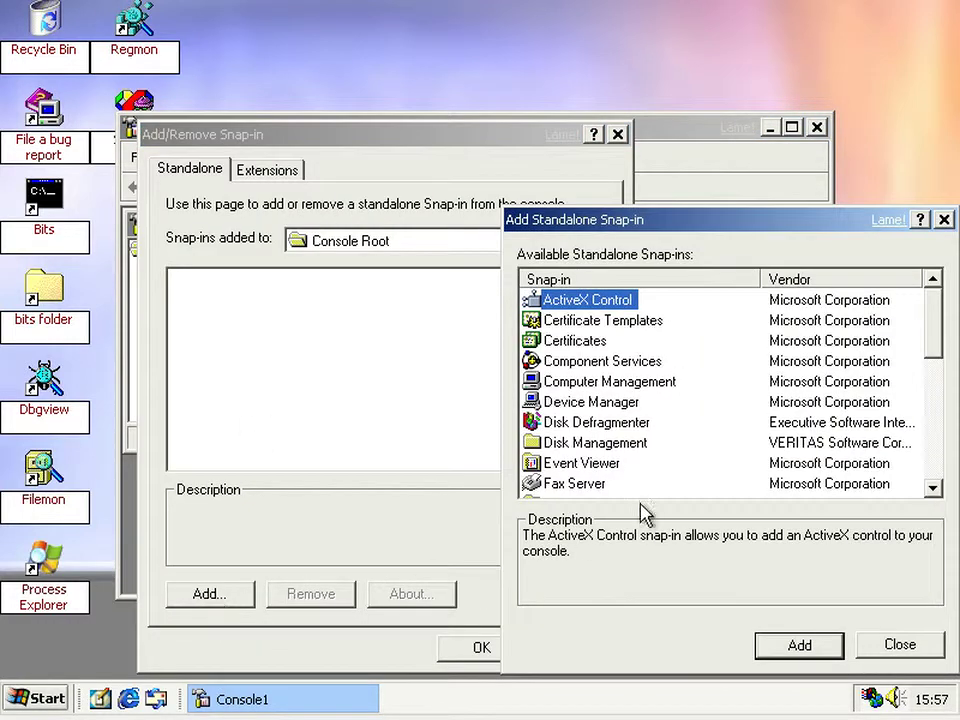
pyautogui.scroll(-6, 688, 490)
pyautogui.scroll(4, 652, 420)
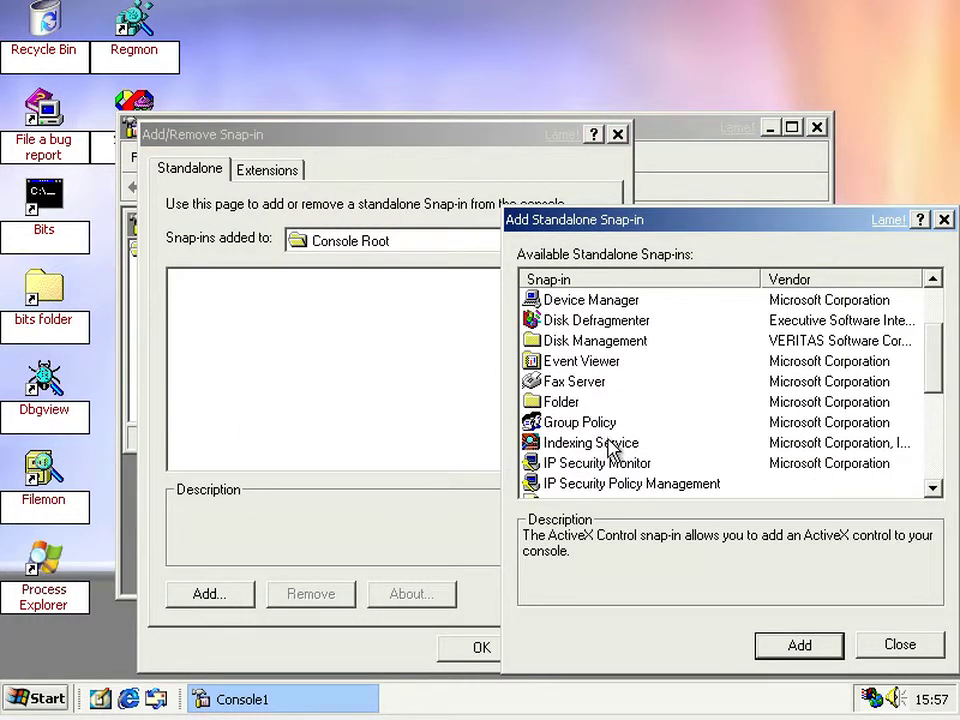
pyautogui.scroll(-1, 595, 440)
pyautogui.click(596, 466)
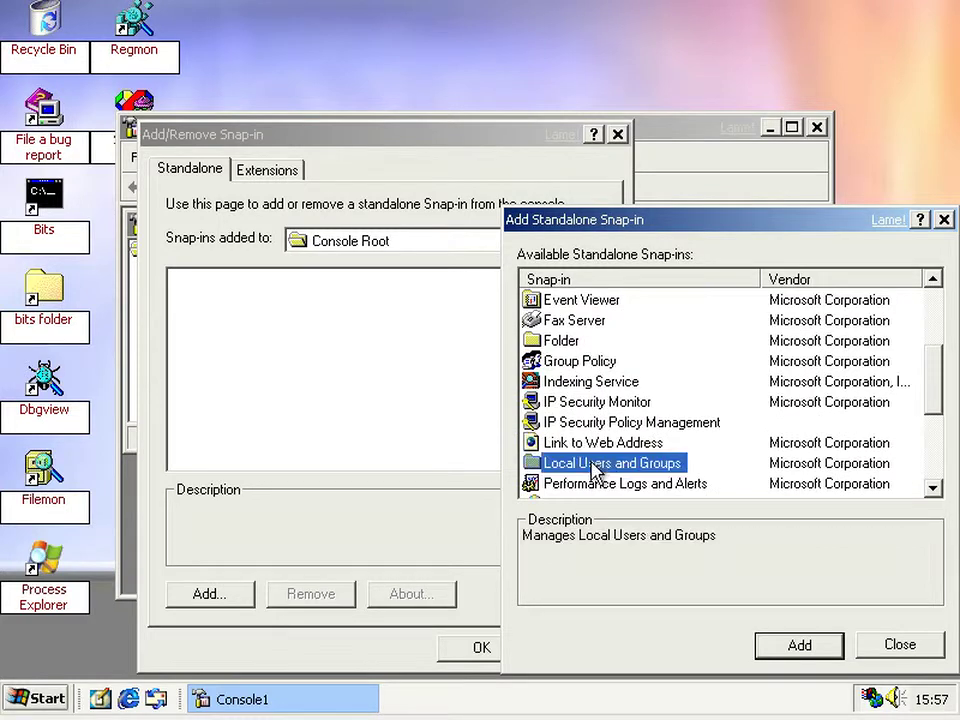
pyautogui.click(815, 648)
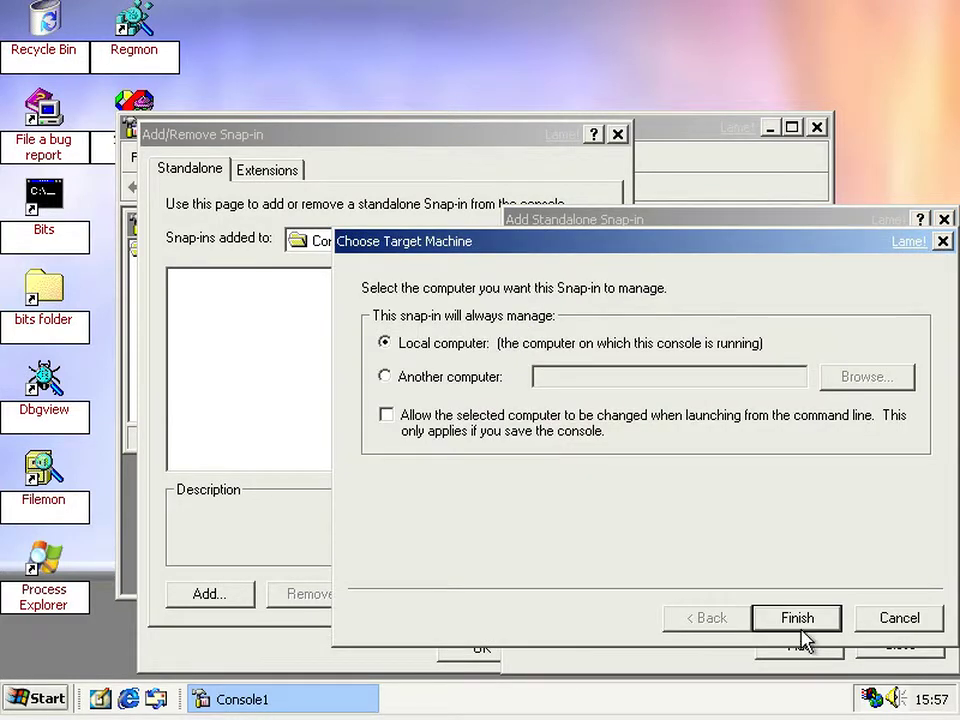
# - Accept Local computer, dismiss the Windows Personal error, and cancel out of the snap-in dialogs
pyautogui.click(799, 619)
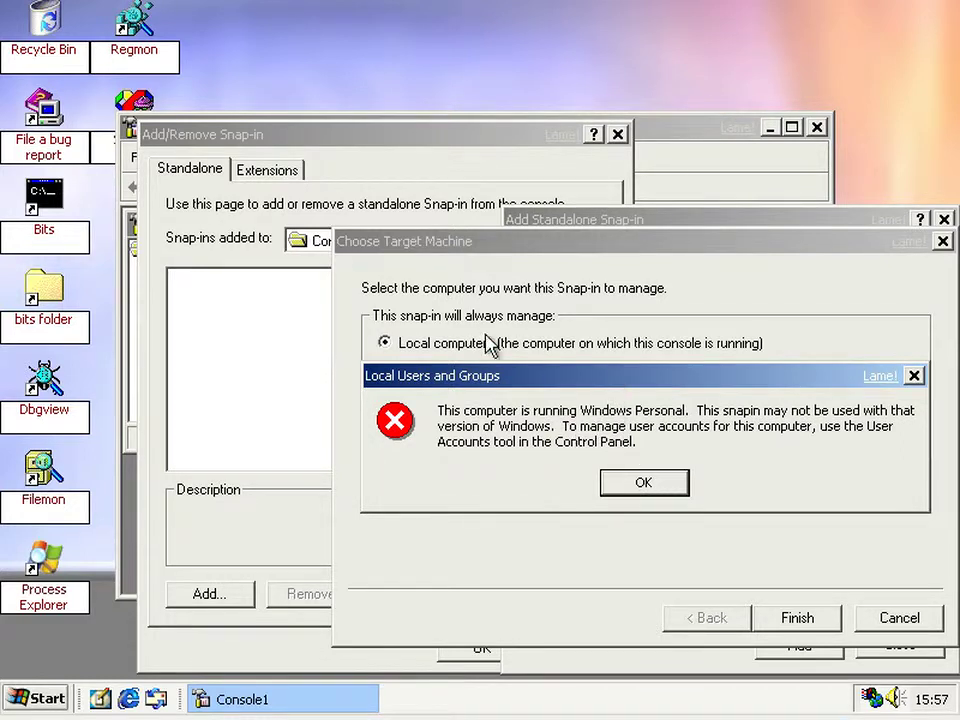
pyautogui.moveTo(474, 381); pyautogui.dragTo(420, 403)
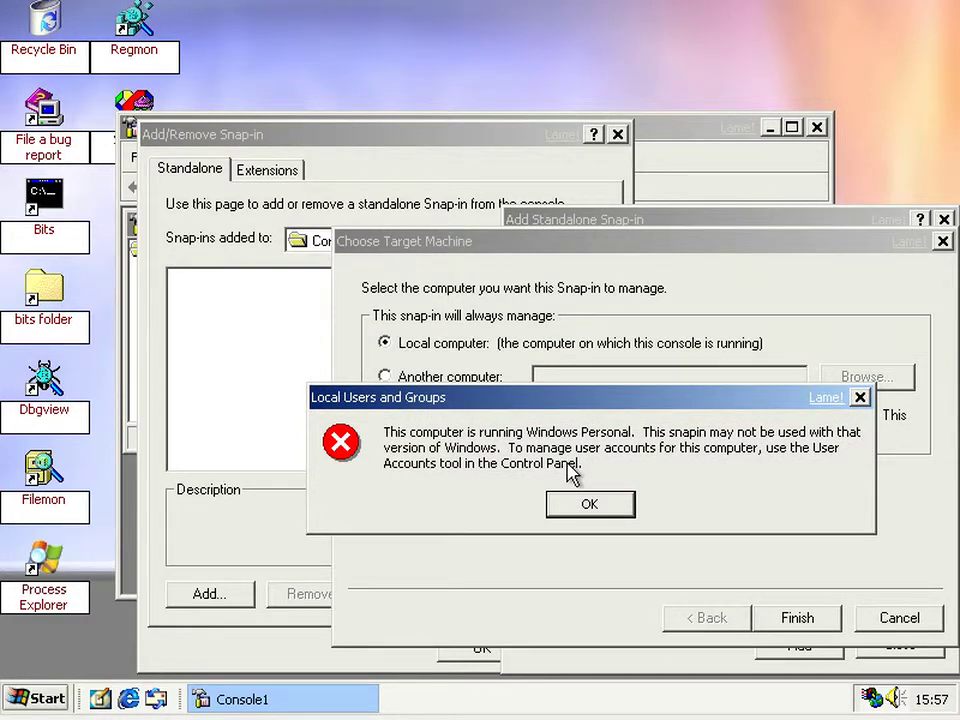
pyautogui.click(590, 505)
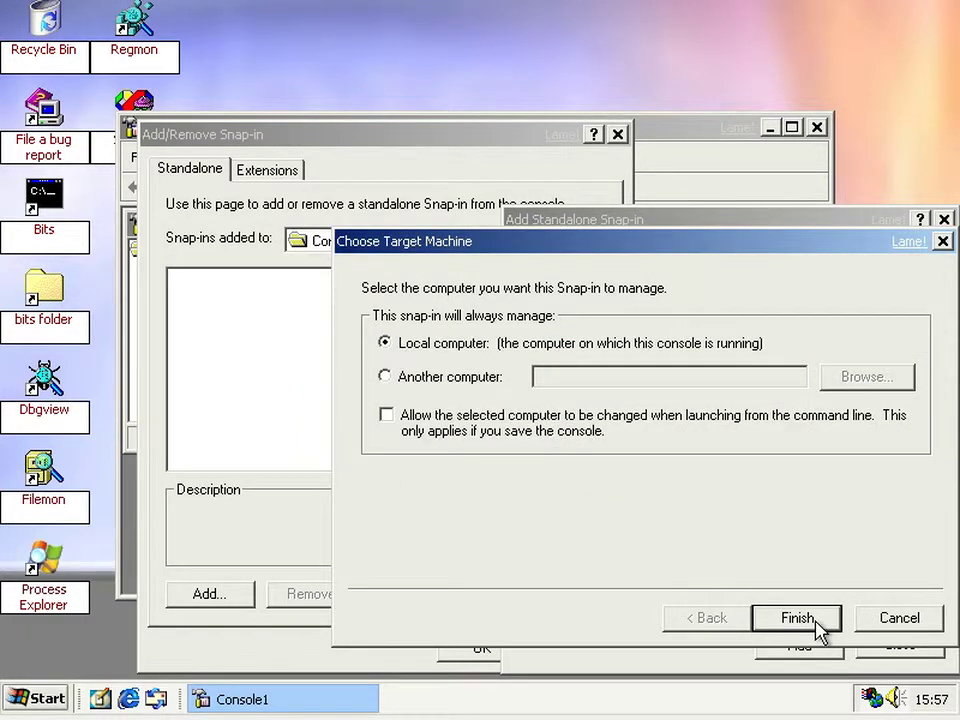
pyautogui.click(864, 626)
pyautogui.click(890, 645)
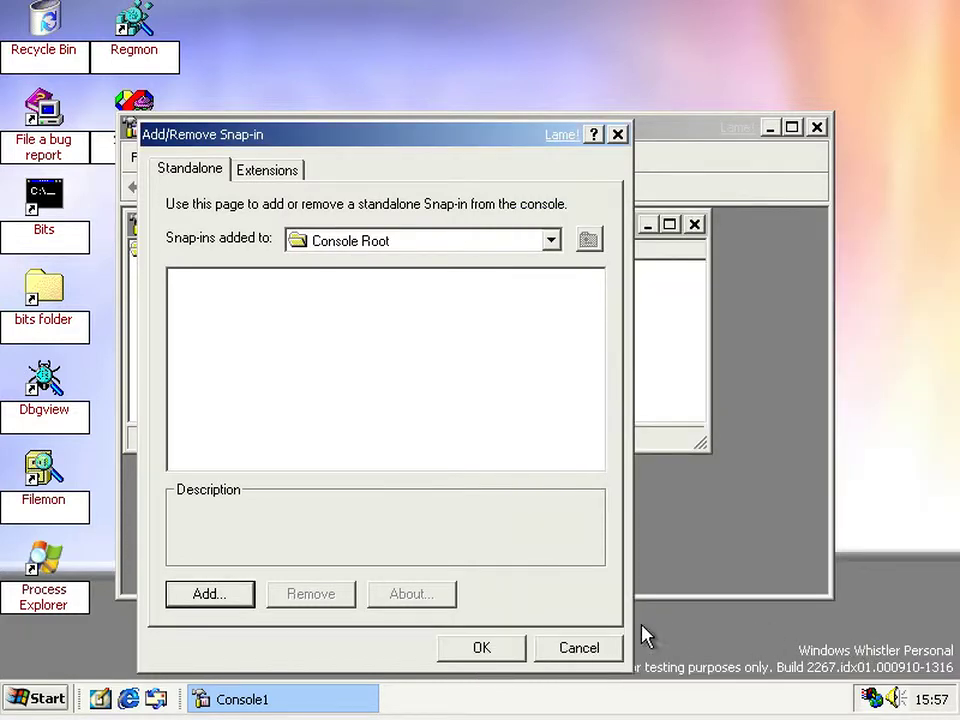
pyautogui.click(565, 648)
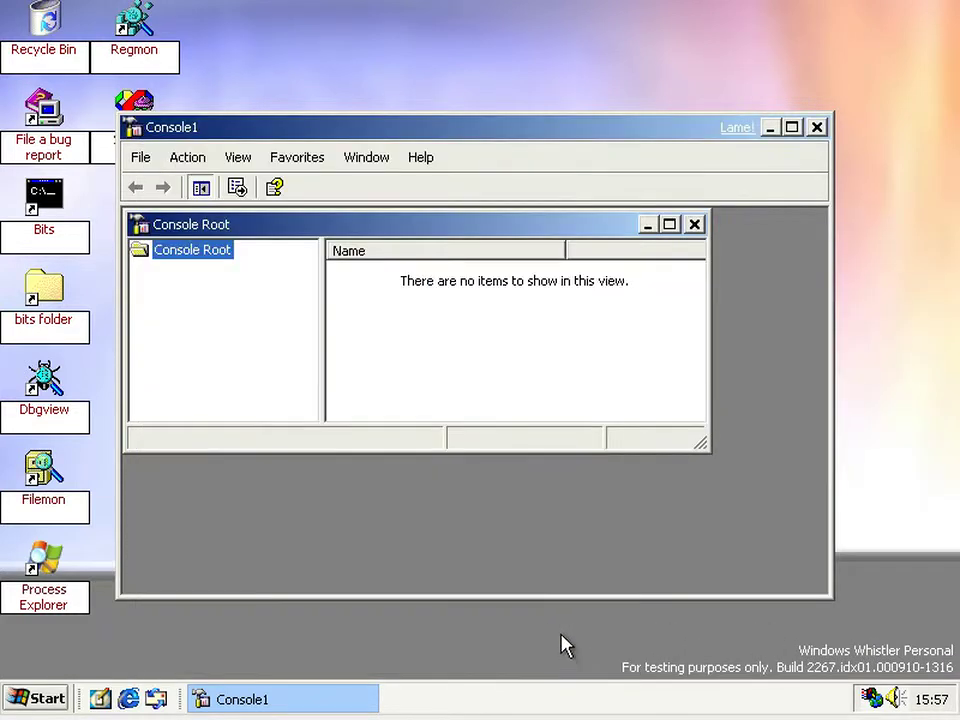
# - Maximize Console Root, adjust the tree pane, then close the console without saving
pyautogui.doubleClick(503, 227)
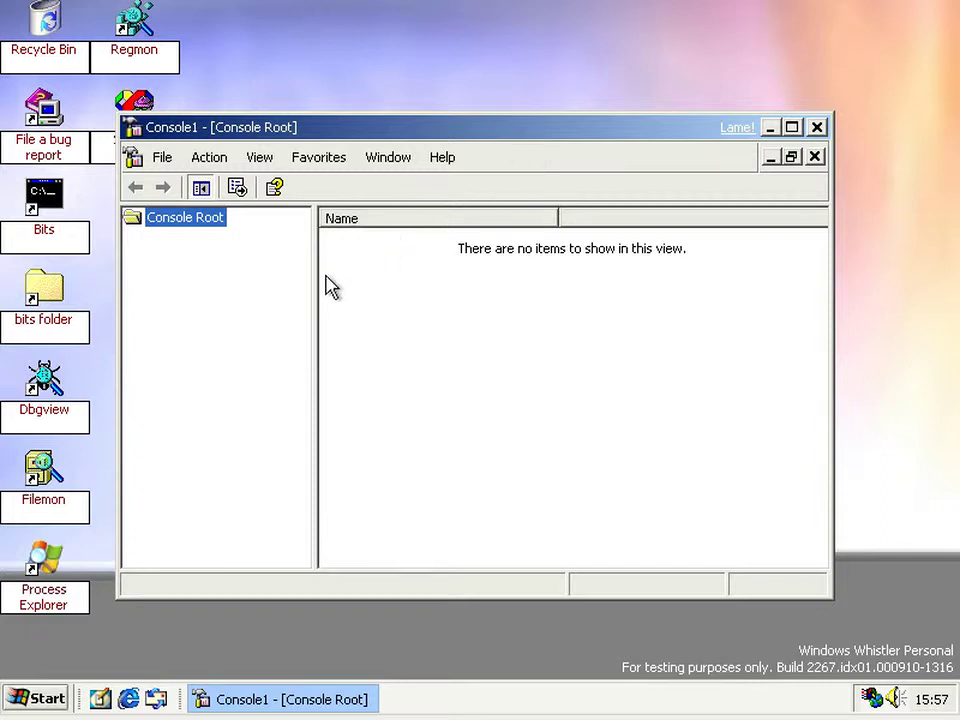
pyautogui.moveTo(315, 285); pyautogui.dragTo(293, 289)
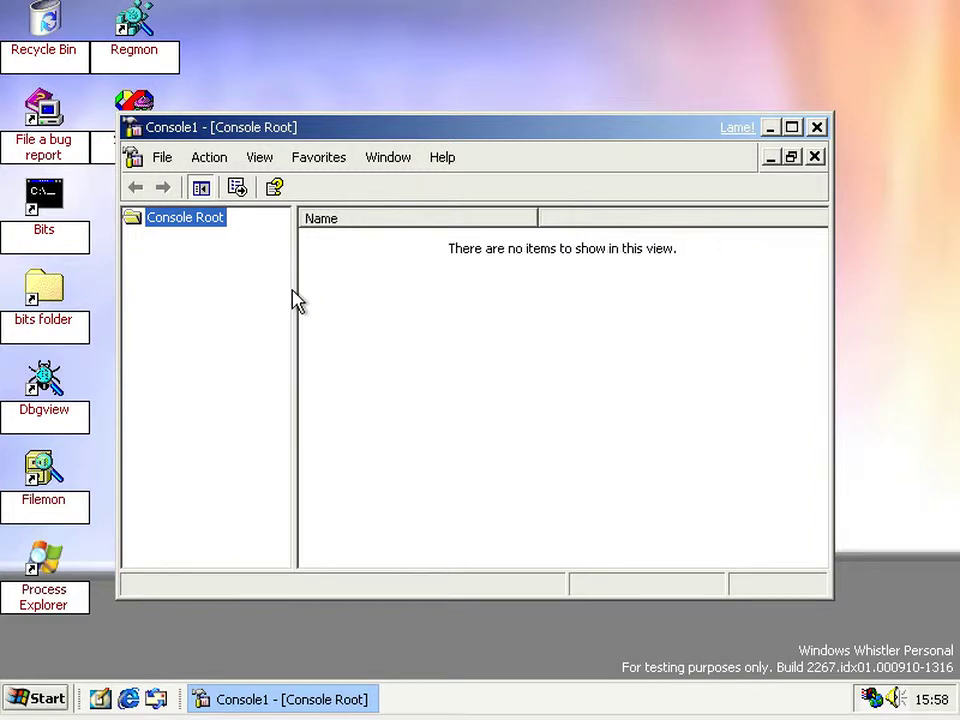
pyautogui.moveTo(296, 297); pyautogui.dragTo(299, 297)
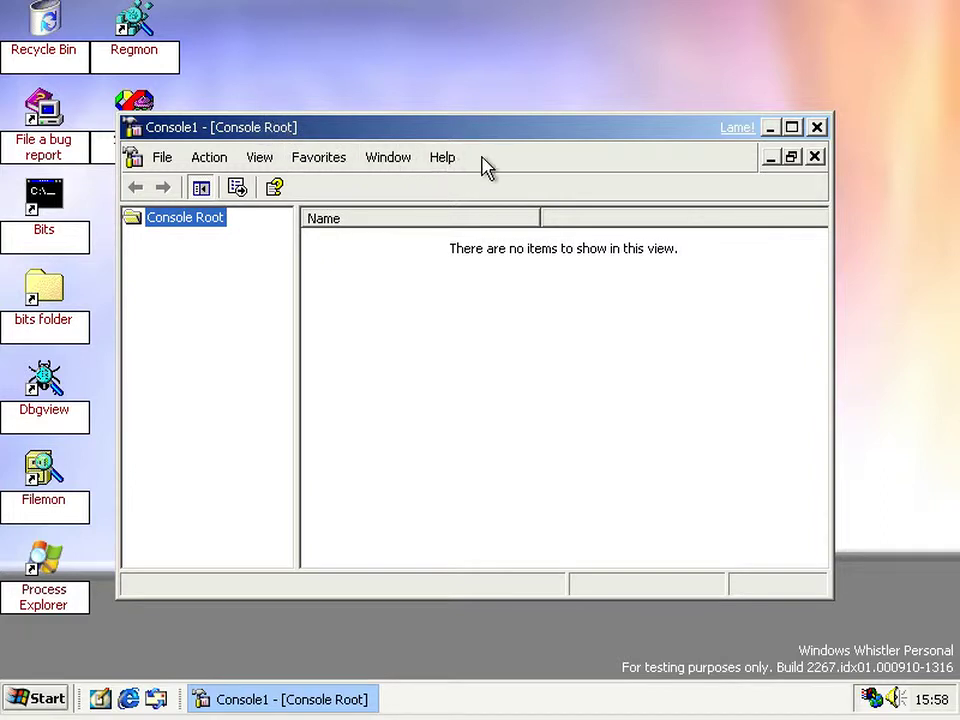
pyautogui.click(817, 128)
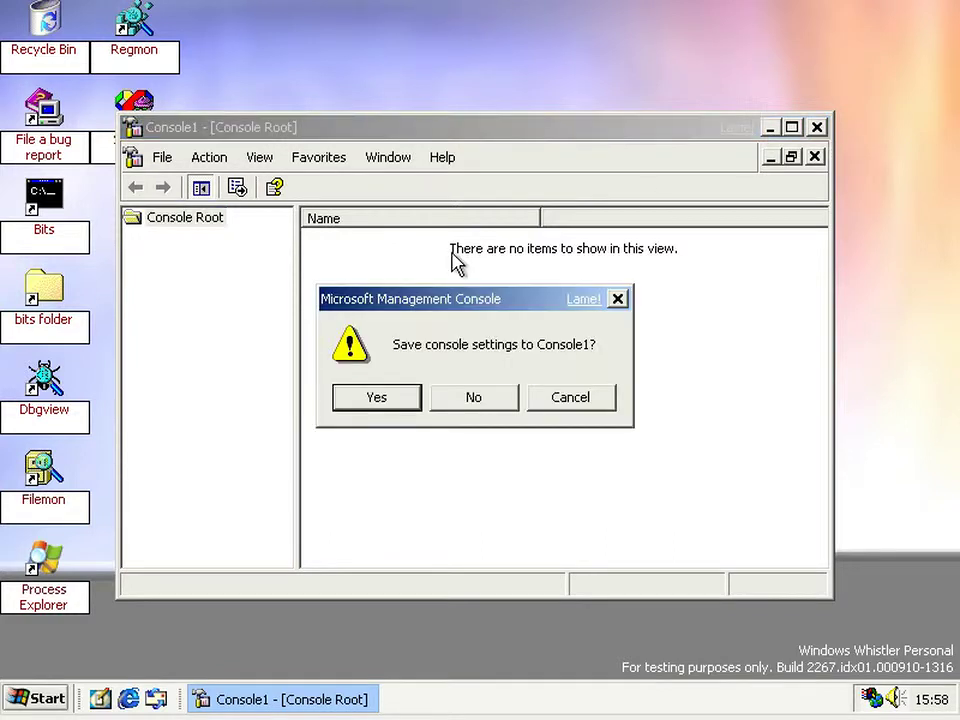
pyautogui.click(468, 417)
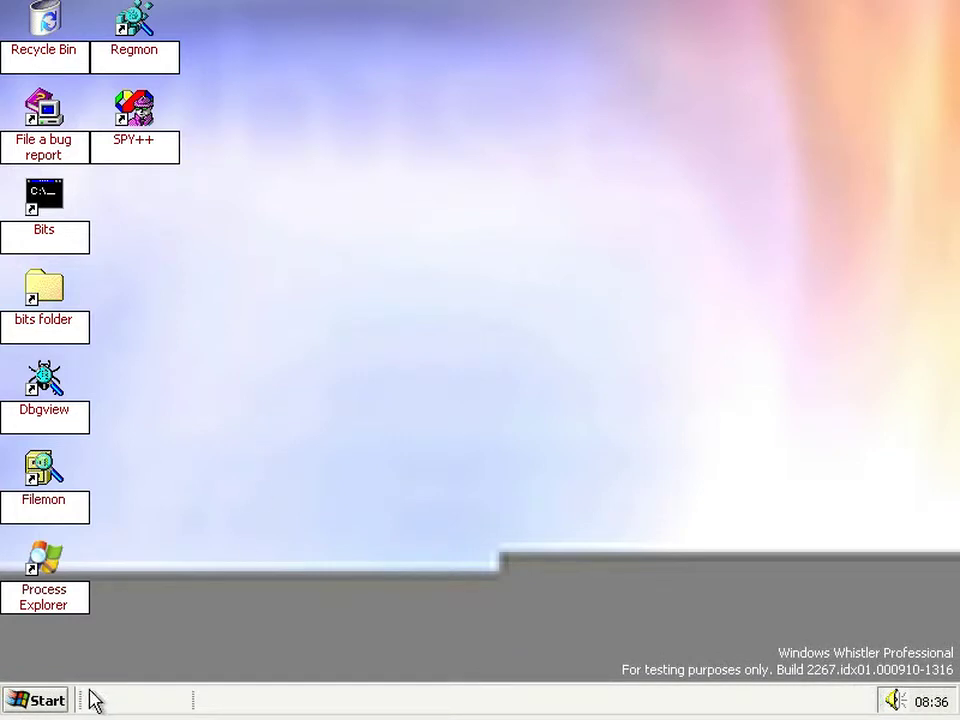
# - Begin logging off from the Start menu, then cancel
pyautogui.click(58, 700)
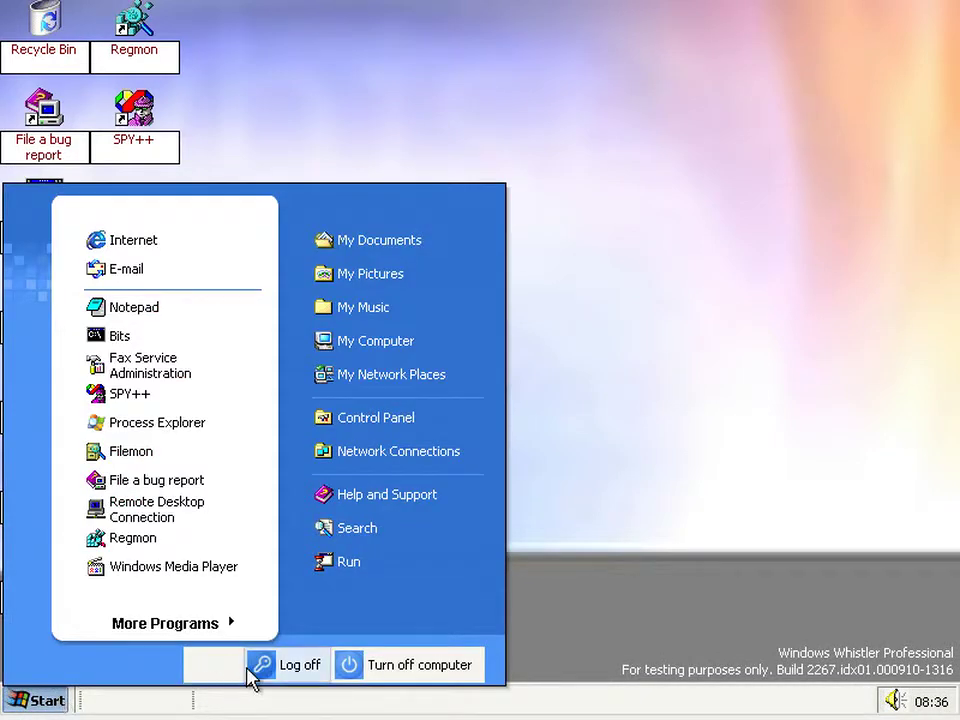
pyautogui.click(252, 678)
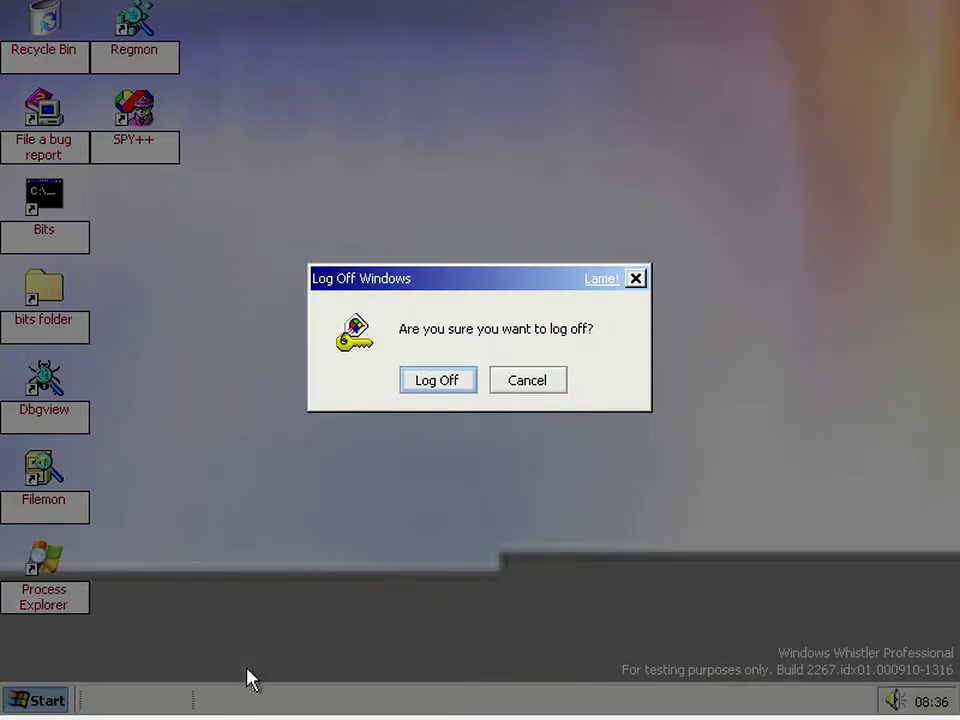
pyautogui.click(549, 386)
# - Launch Registry Editor and set AllowMultipleTSSessions value data to 1
pyautogui.click(30, 700)
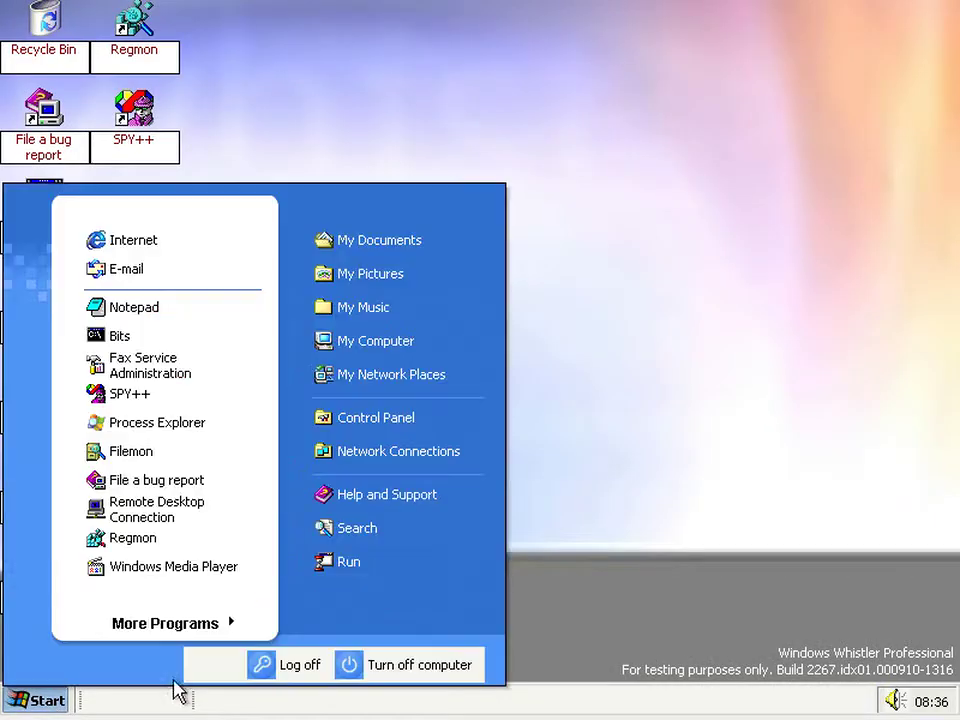
pyautogui.click(345, 561)
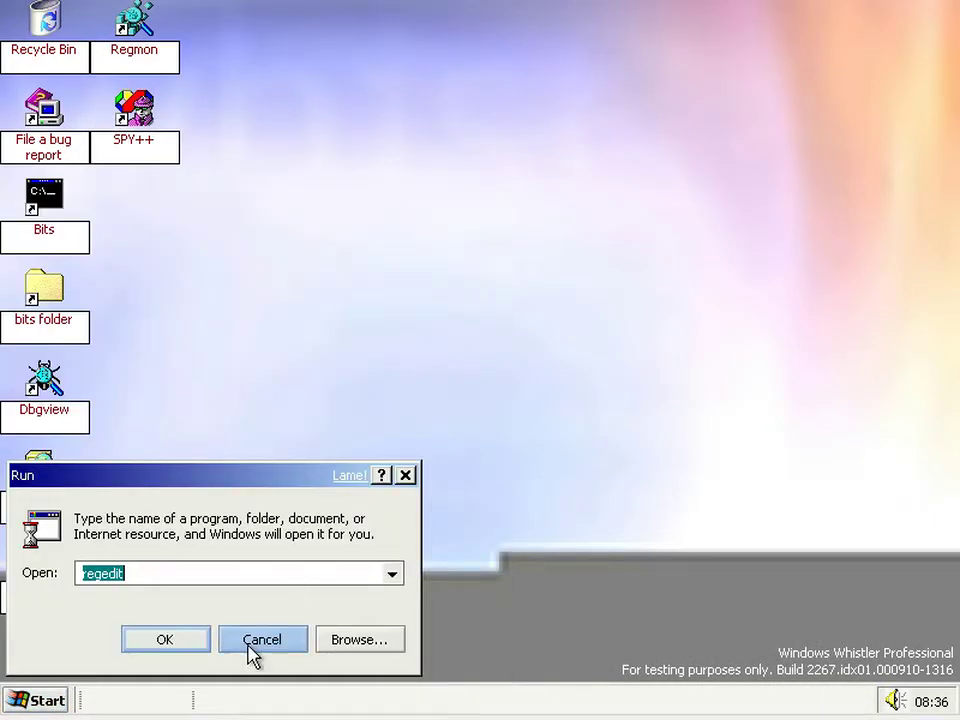
pyautogui.click(197, 657)
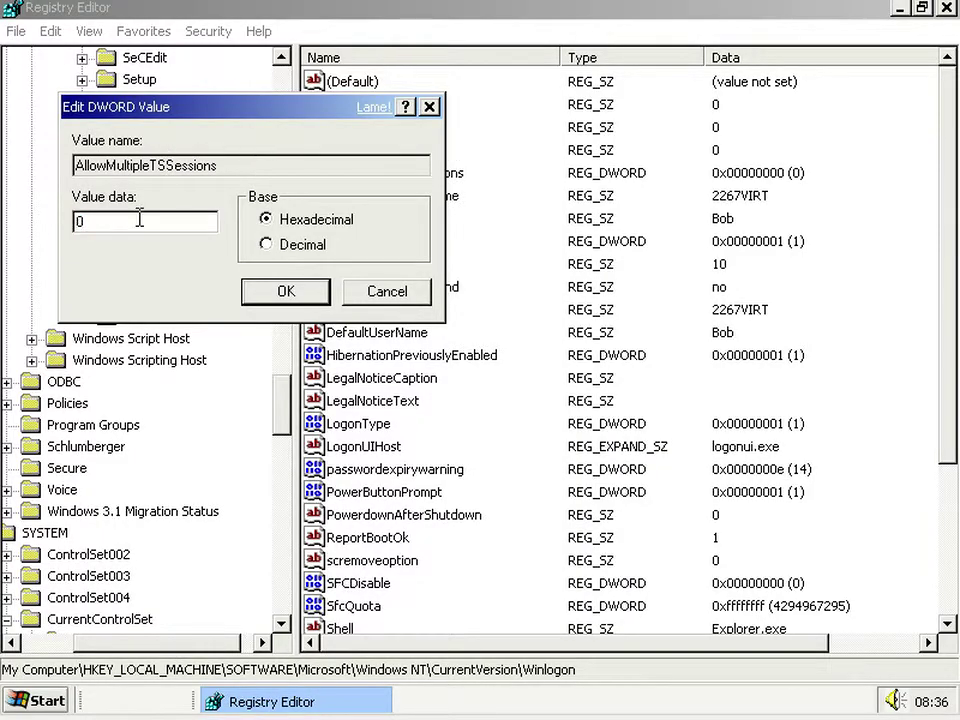
pyautogui.moveTo(140, 219); pyautogui.dragTo(60, 229)
pyautogui.click(286, 291)
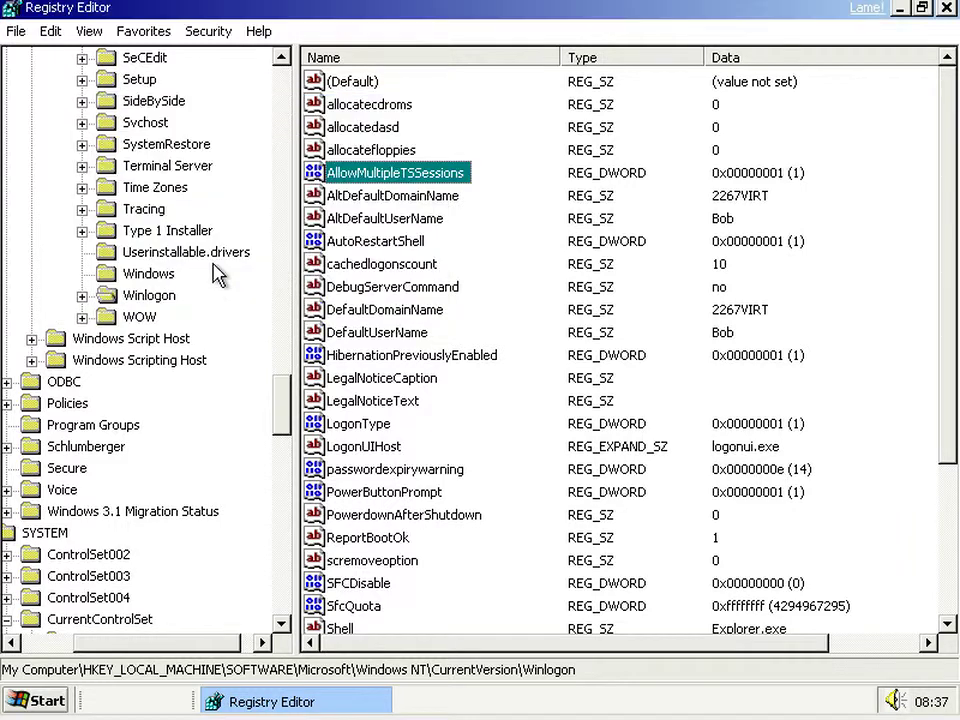
# - Log off from the Start menu, choosing Switch User to keep programs running
pyautogui.click(25, 705)
pyautogui.click(310, 666)
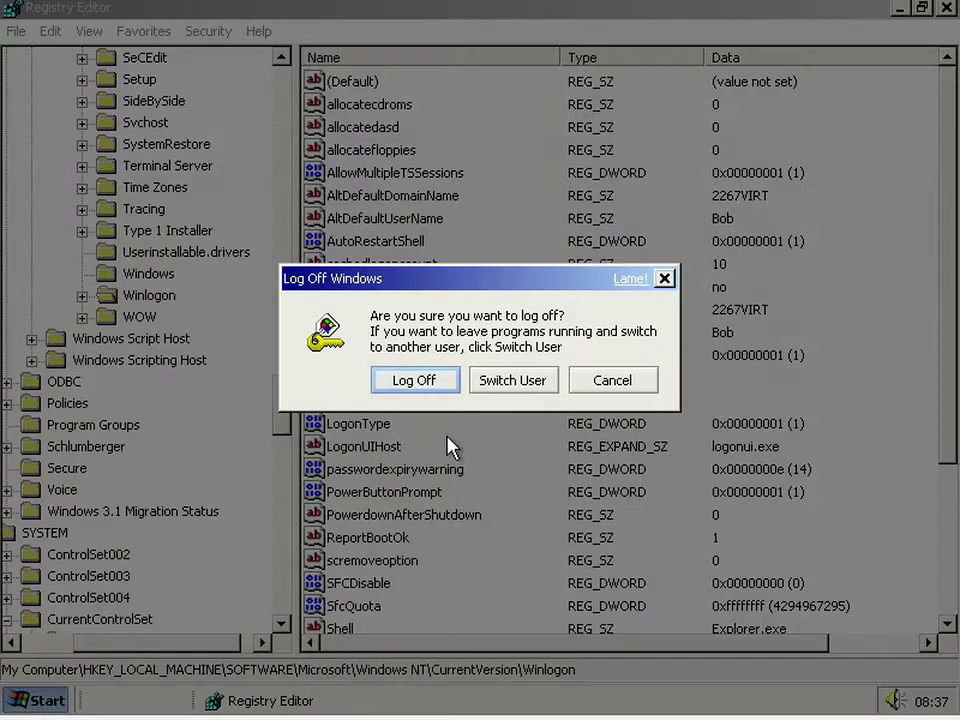
pyautogui.click(482, 389)
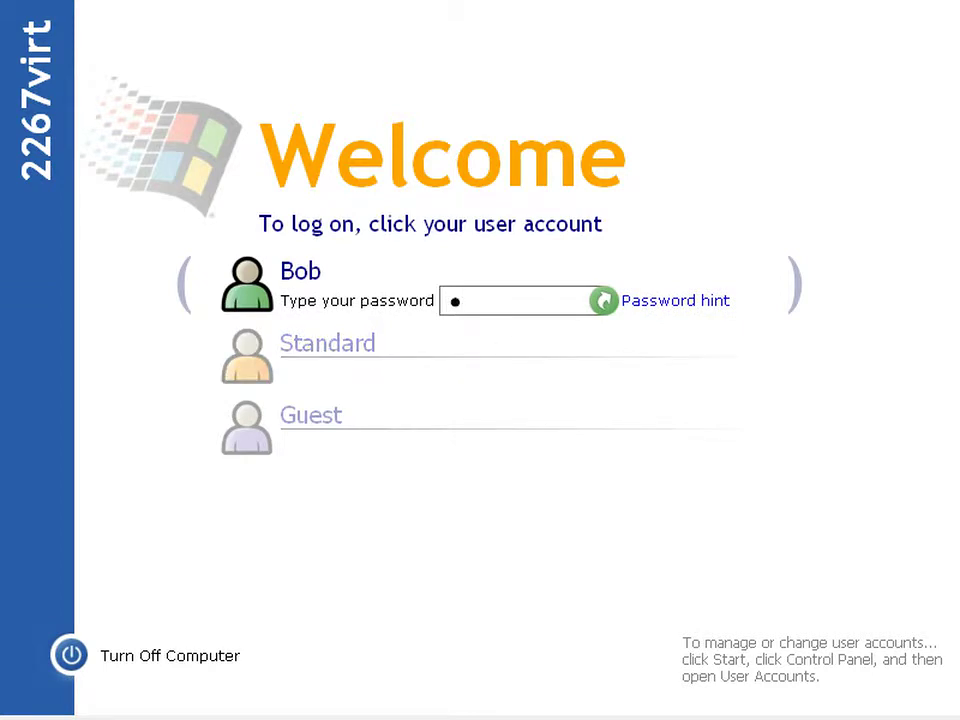
# - Log back on with the password, browse the Winlogon entries, and close Registry Editor
pyautogui.press('Return')
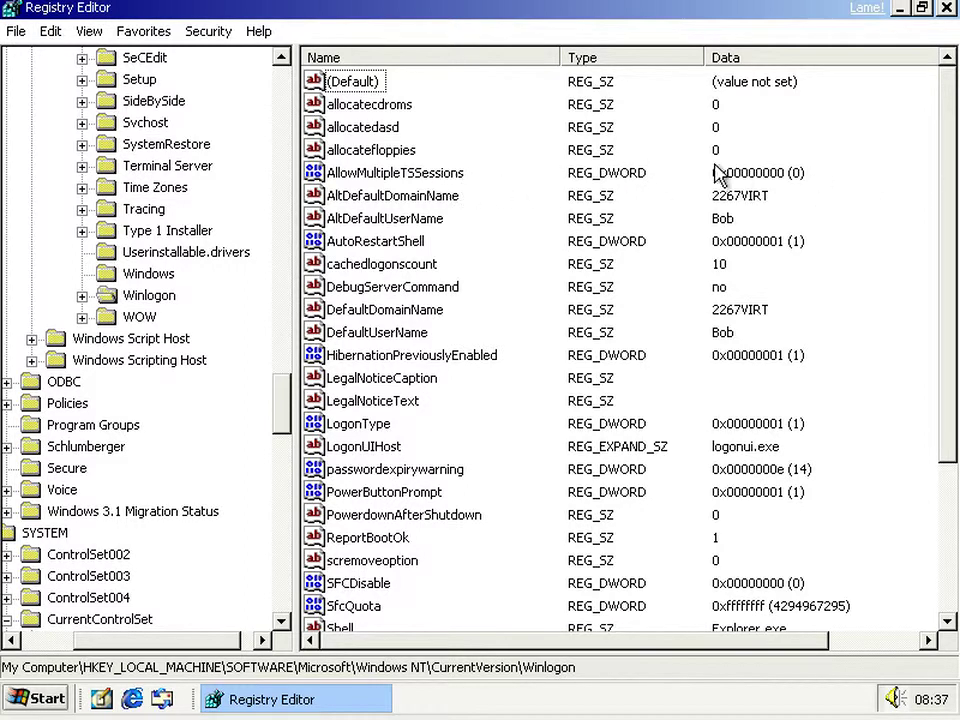
pyautogui.click(350, 472)
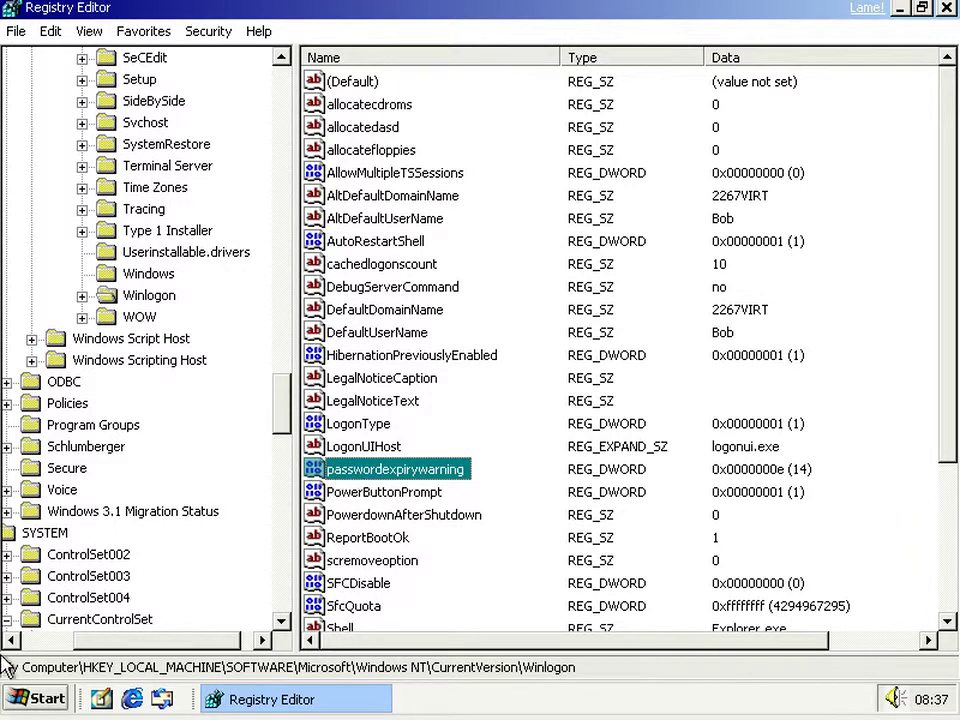
pyautogui.click(30, 699)
pyautogui.click(22, 699)
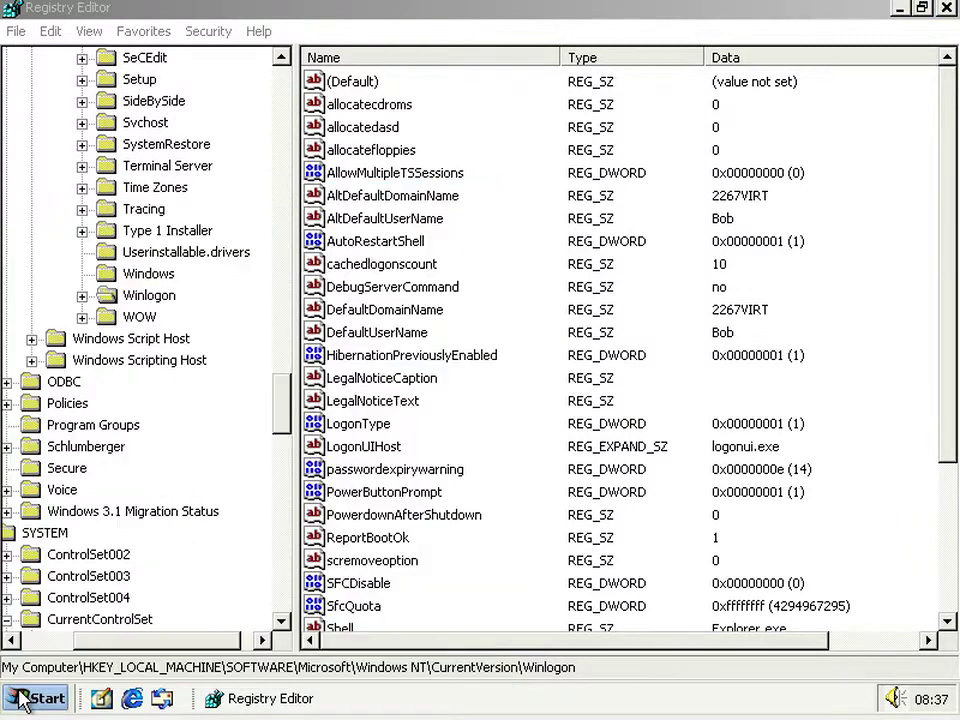
pyautogui.click(426, 379)
pyautogui.click(545, 253)
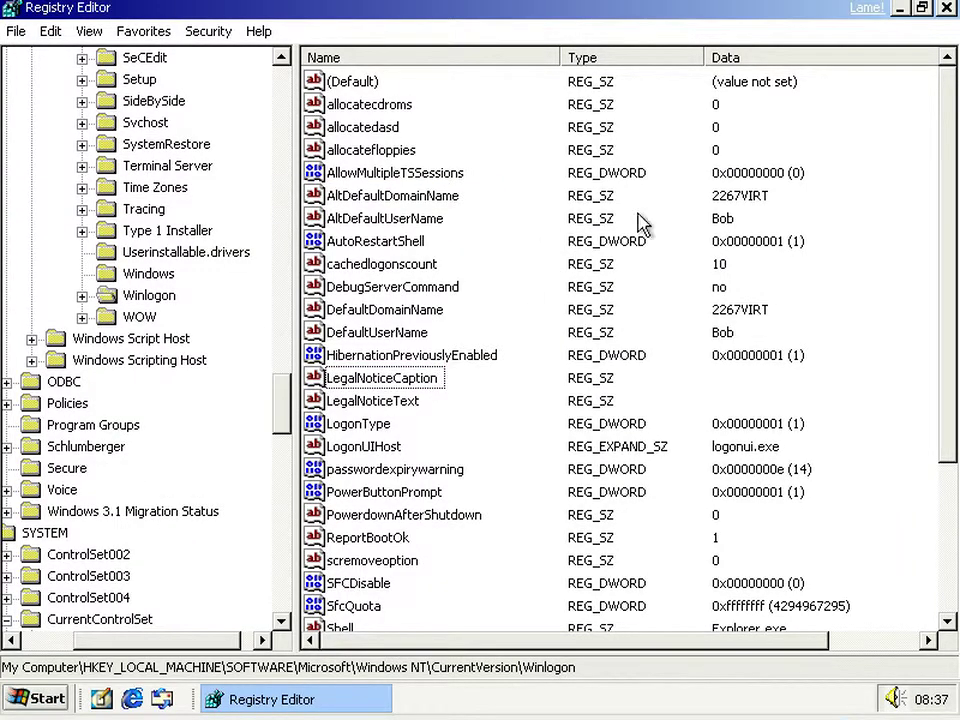
pyautogui.click(945, 8)
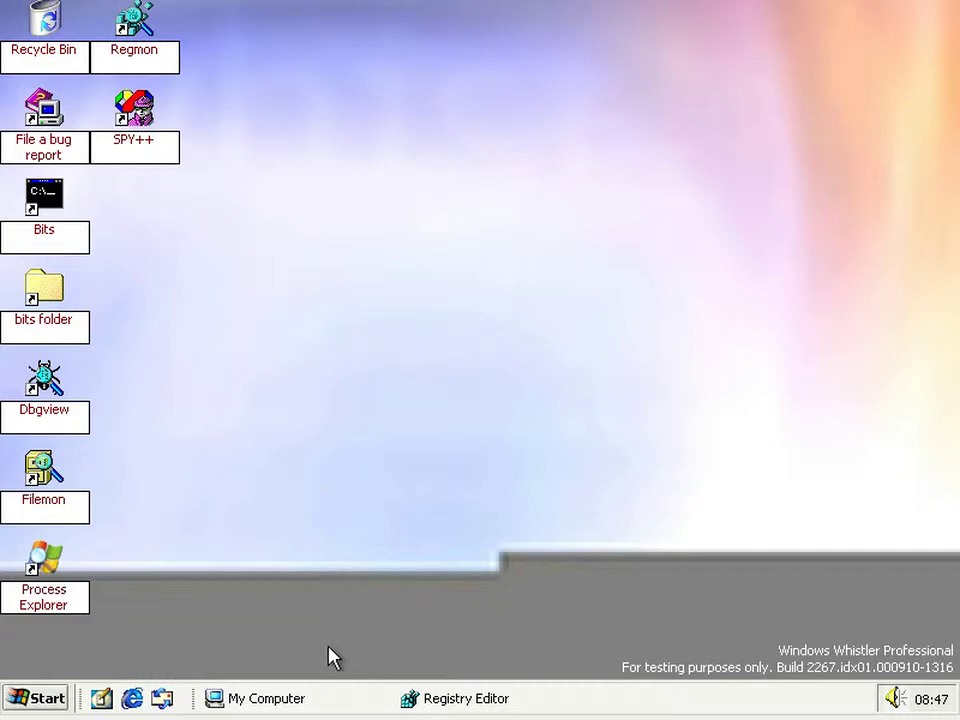
pyautogui.click(322, 701)
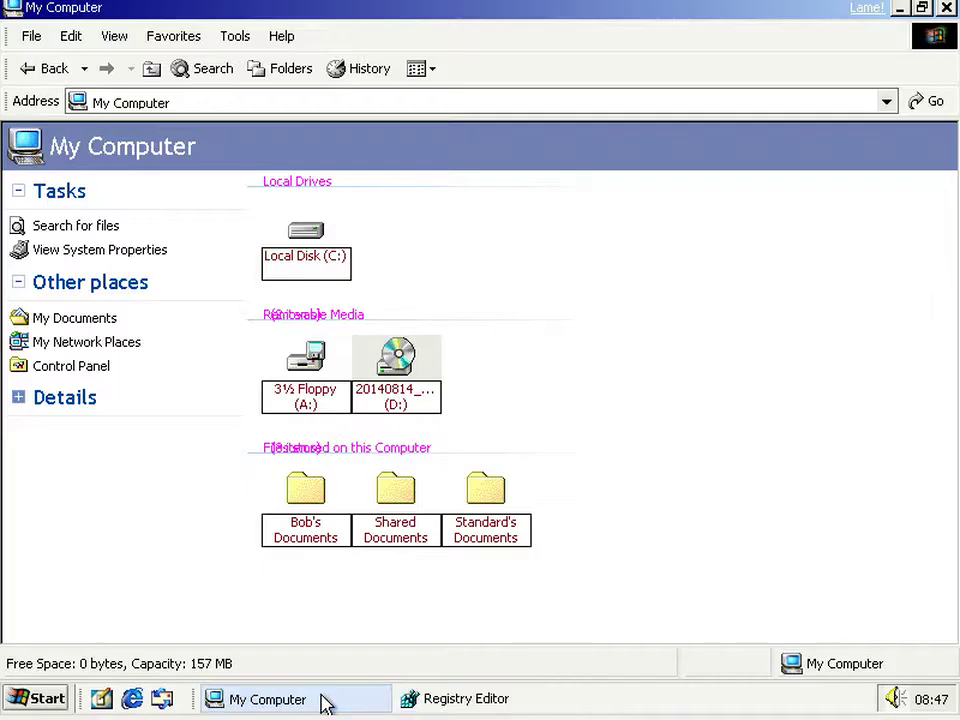
pyautogui.doubleClick(398, 380)
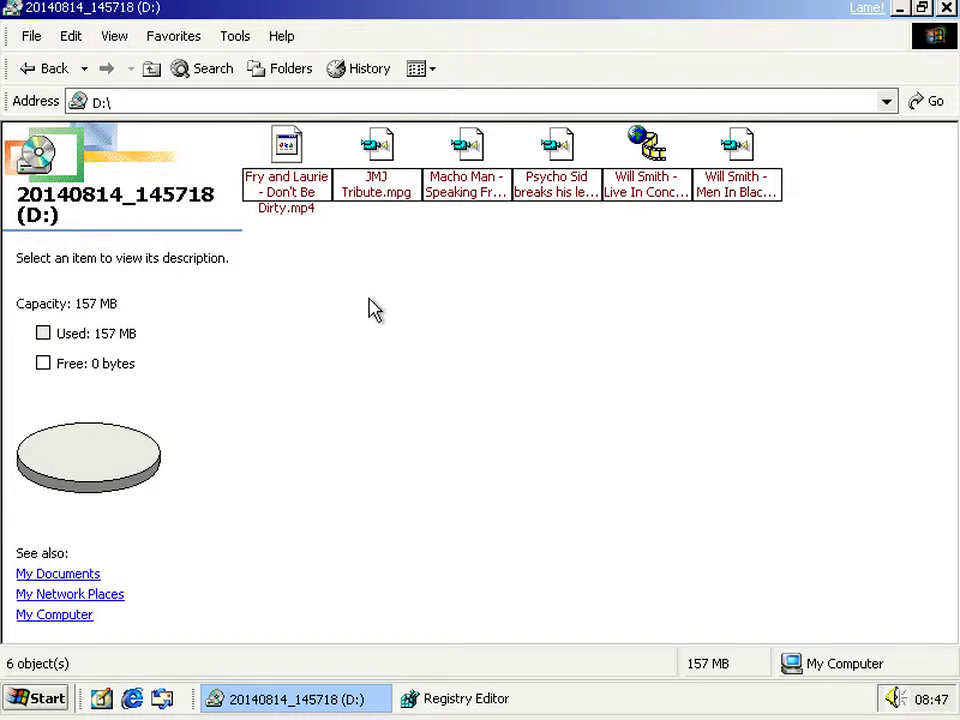
pyautogui.rightClick(409, 335)
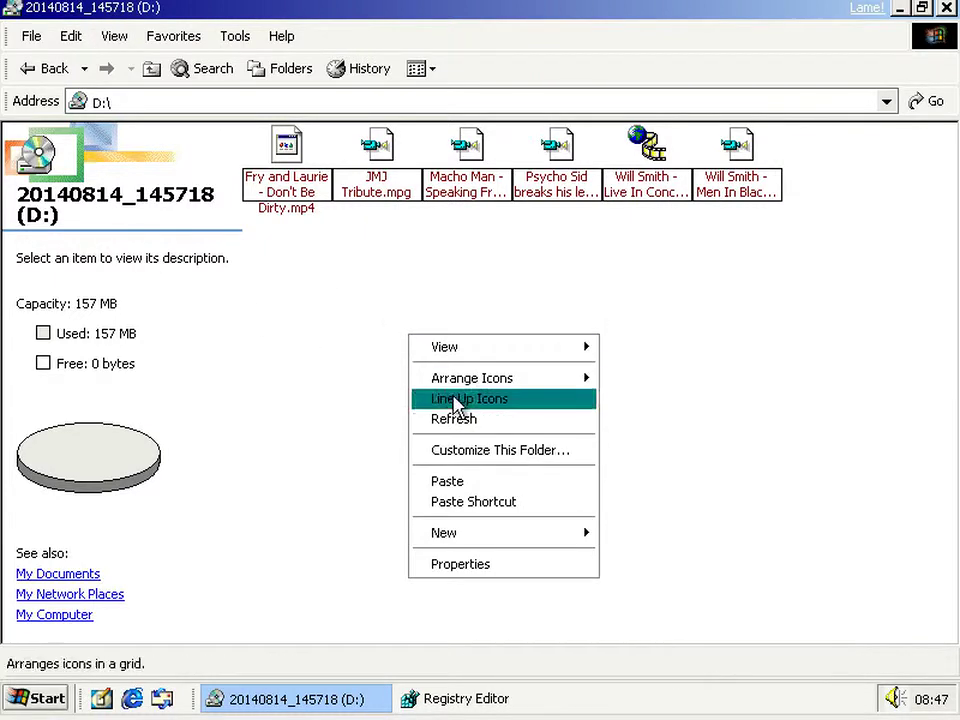
pyautogui.click(500, 482)
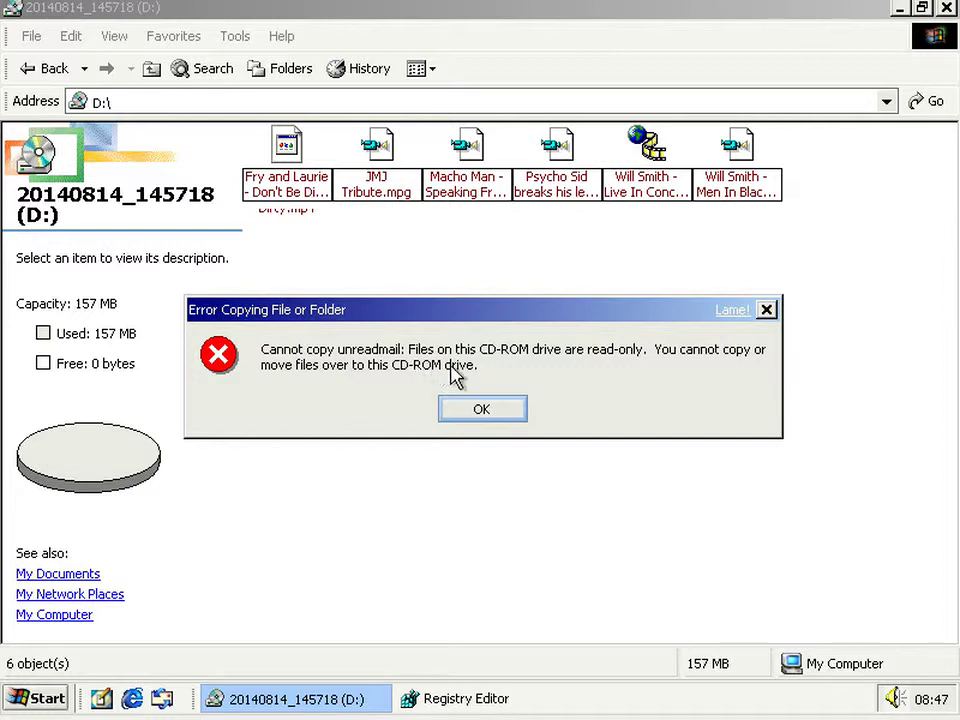
pyautogui.click(497, 412)
# - Open the D: CD drive's Properties on the Recording tab
pyautogui.click(152, 70)
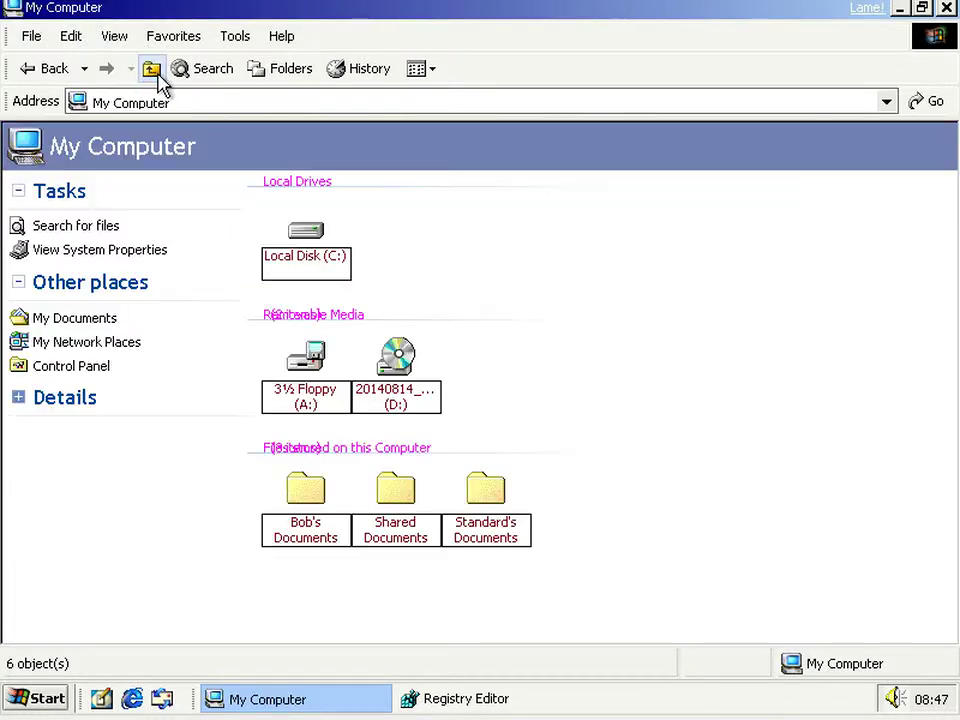
pyautogui.rightClick(388, 366)
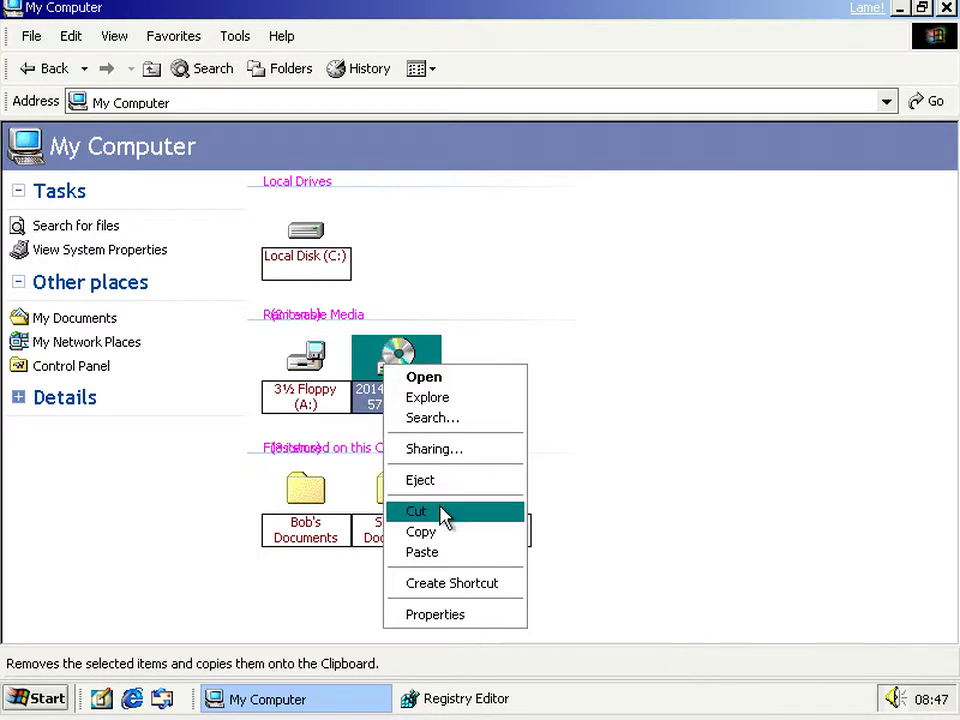
pyautogui.click(462, 616)
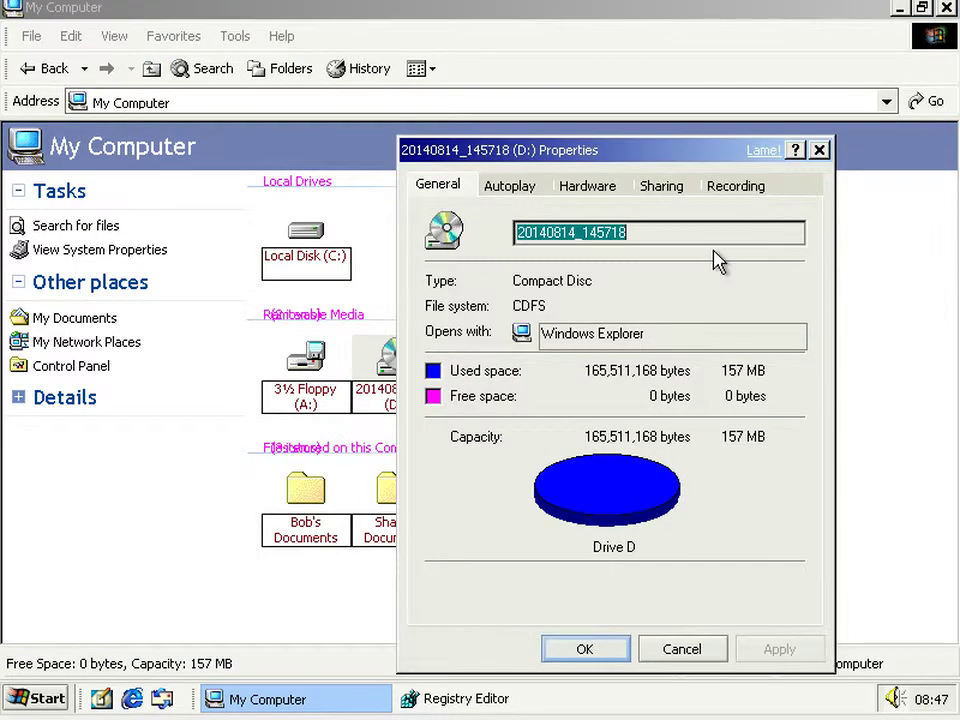
pyautogui.click(762, 189)
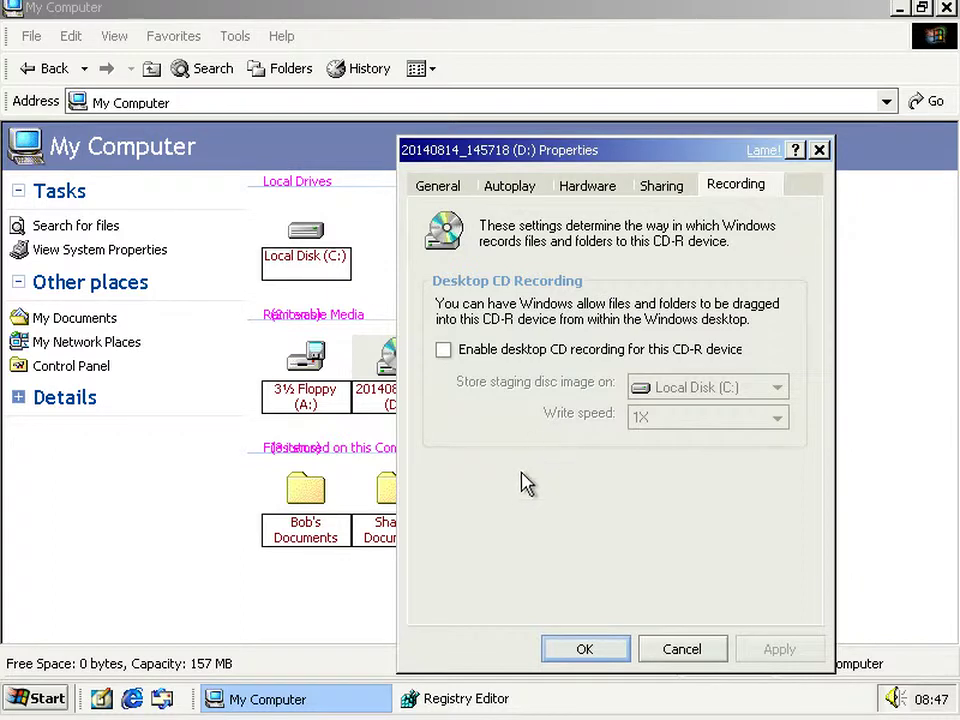
# - Review the CD Burning volume key's values, including Supported, in Registry Editor
pyautogui.click(456, 702)
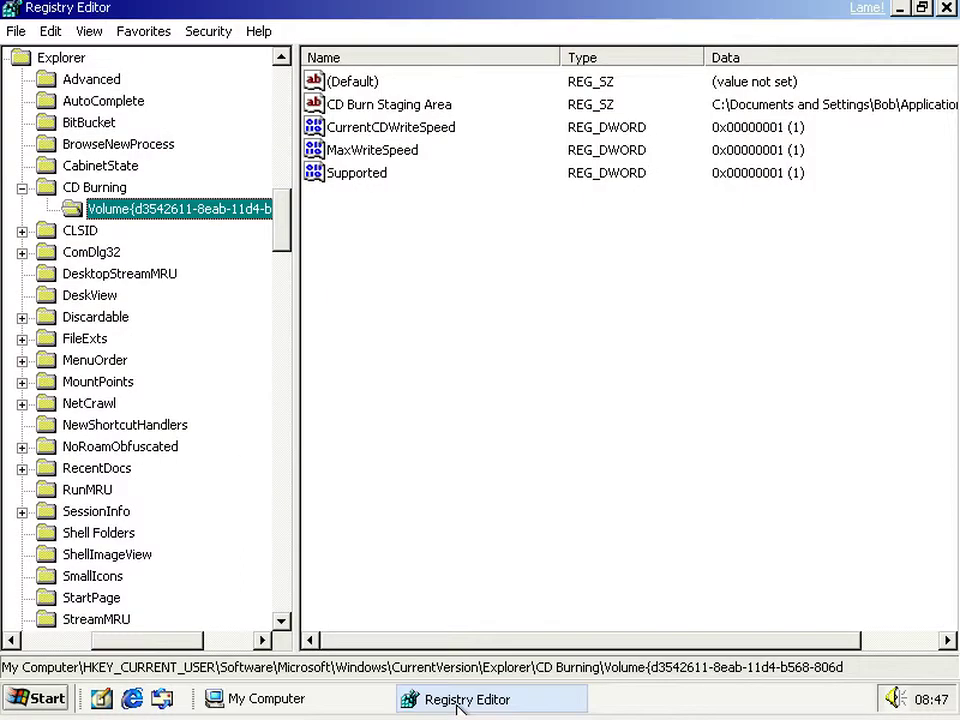
pyautogui.click(122, 191)
pyautogui.click(70, 58)
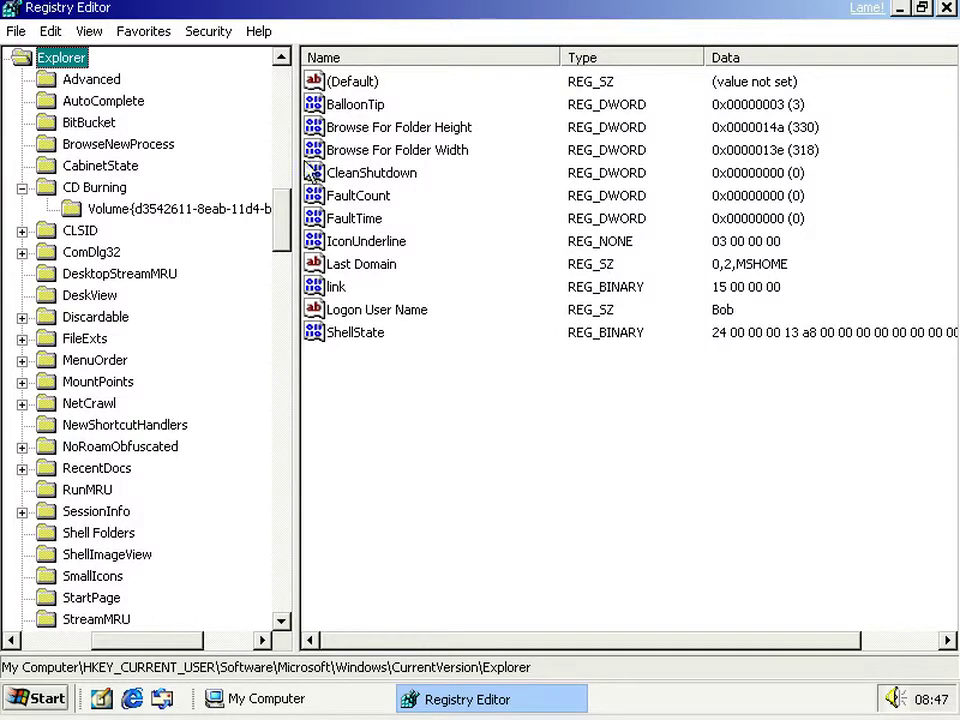
pyautogui.click(88, 189)
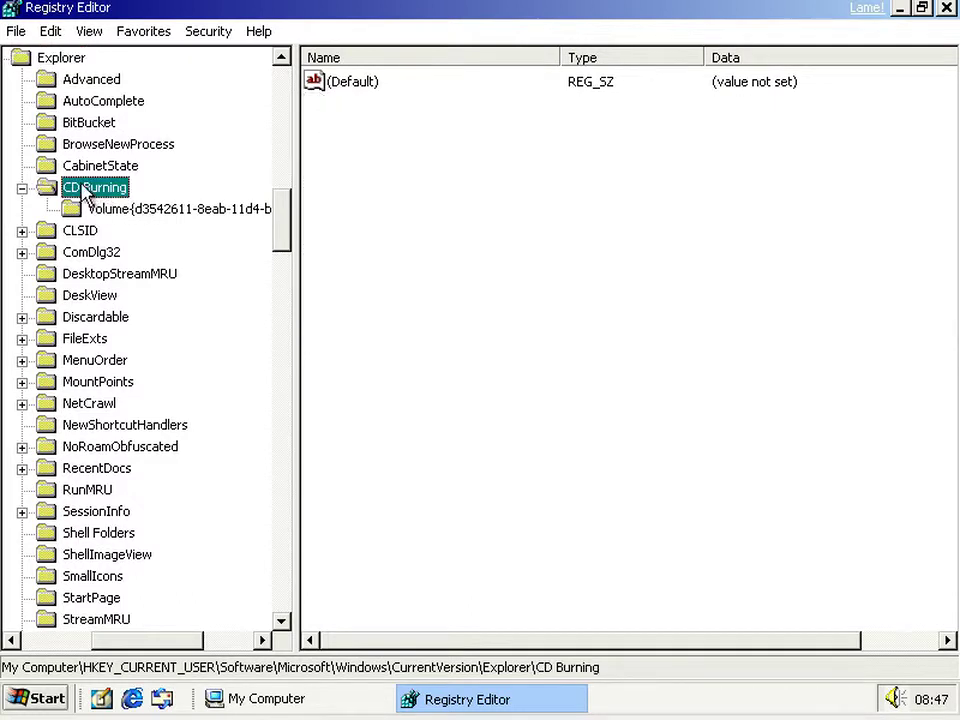
pyautogui.click(103, 209)
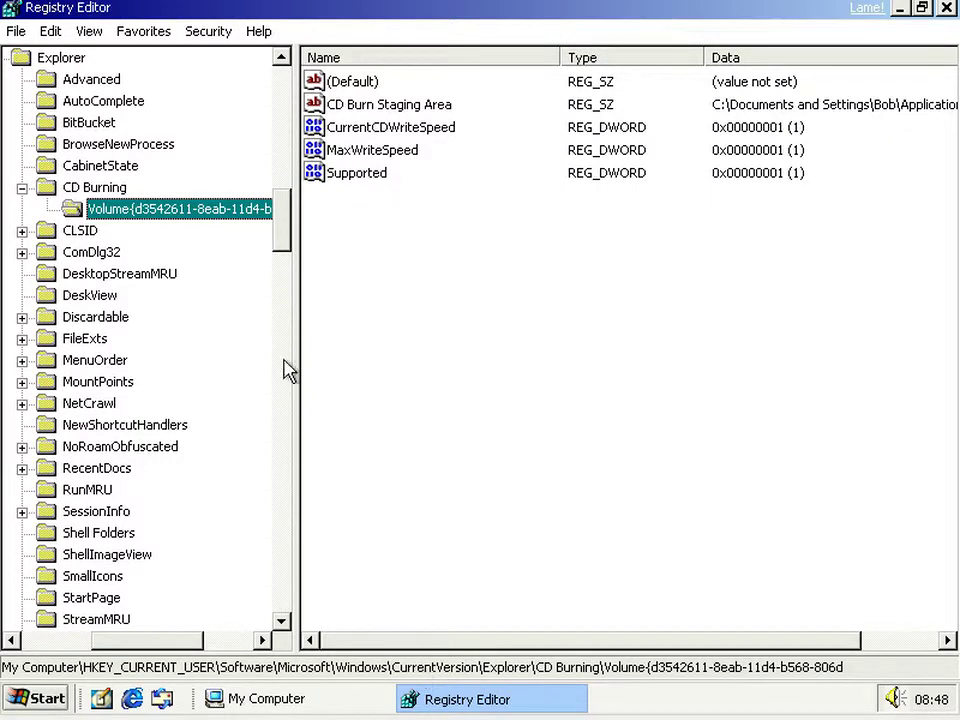
pyautogui.click(403, 277)
pyautogui.click(360, 175)
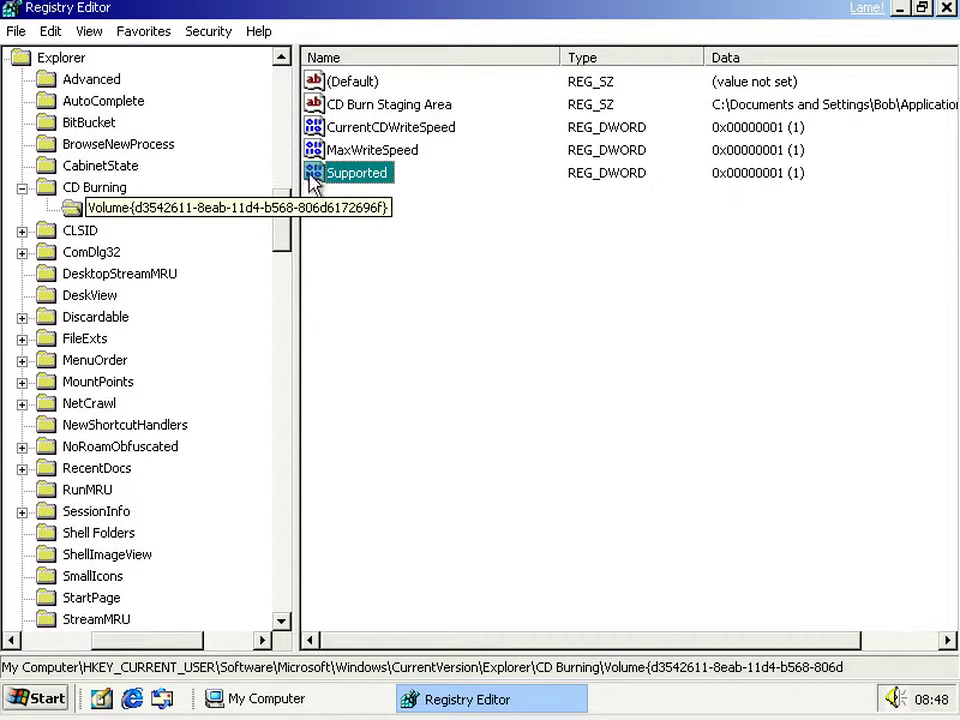
# - Enable desktop CD recording for D:, confirm, and open the drive
pyautogui.click(470, 709)
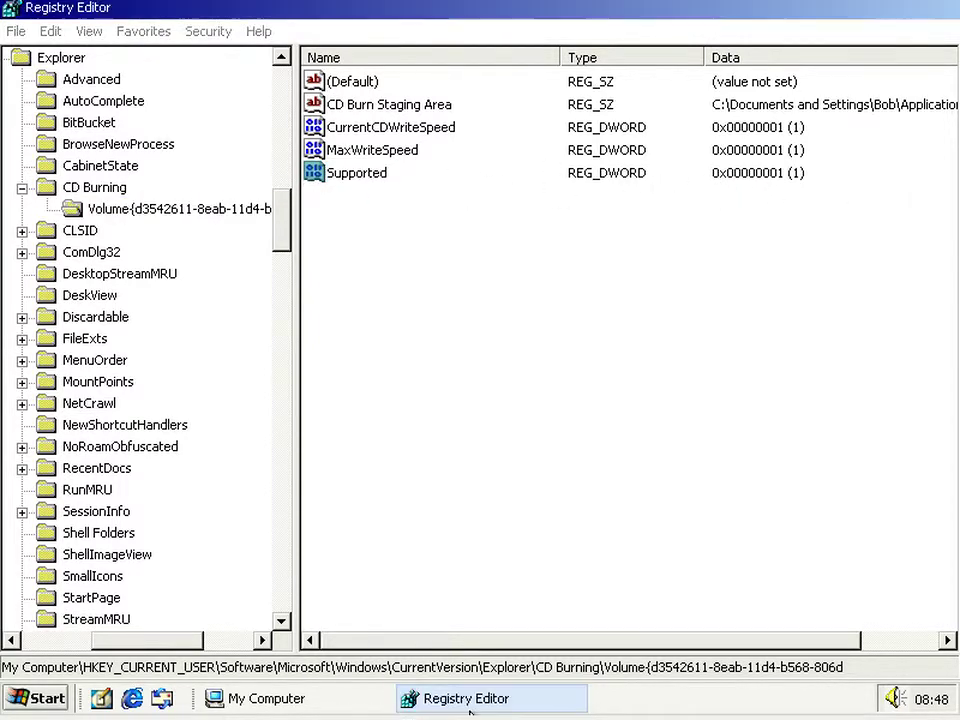
pyautogui.click(576, 356)
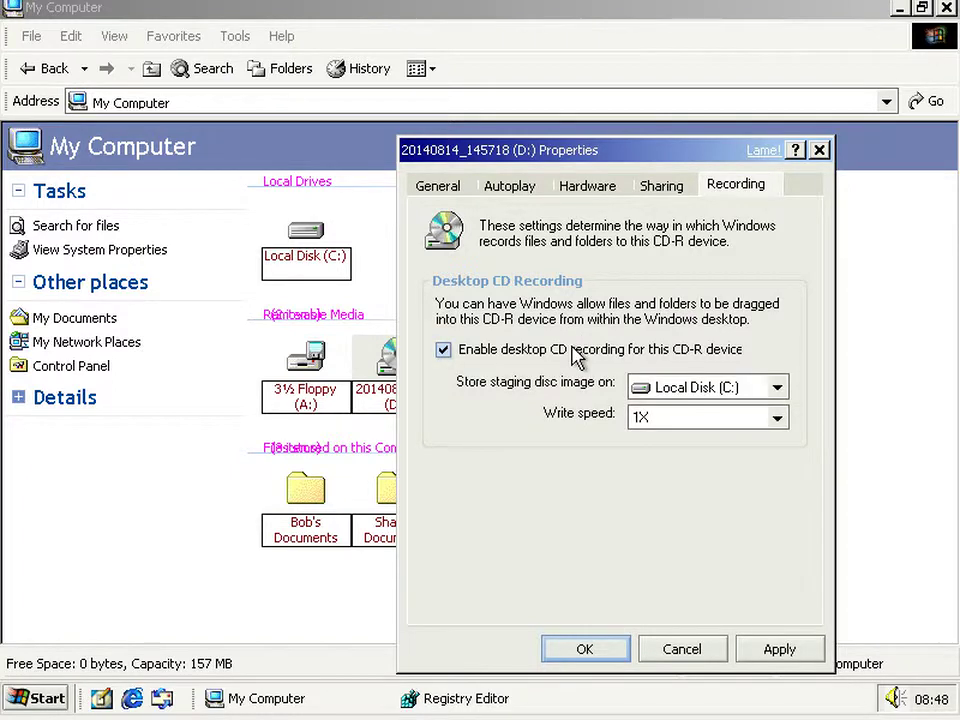
pyautogui.click(590, 648)
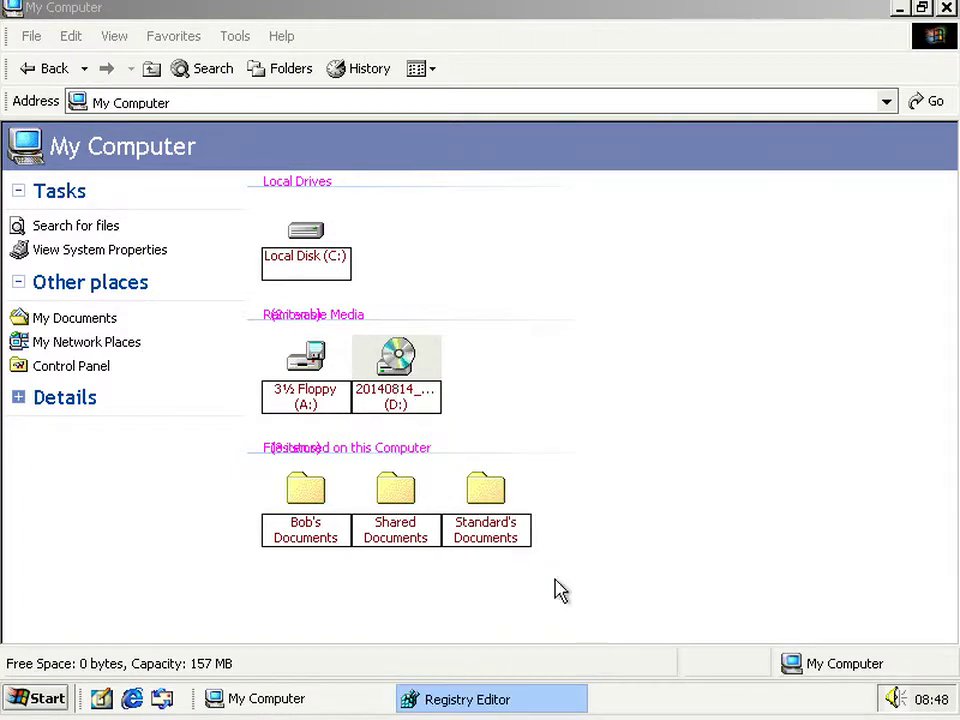
pyautogui.doubleClick(396, 360)
# - Paste the two copied files into the D: CD drive folder
pyautogui.rightClick(440, 412)
pyautogui.click(343, 371)
pyautogui.click(295, 256)
pyautogui.rightClick(343, 306)
pyautogui.click(395, 449)
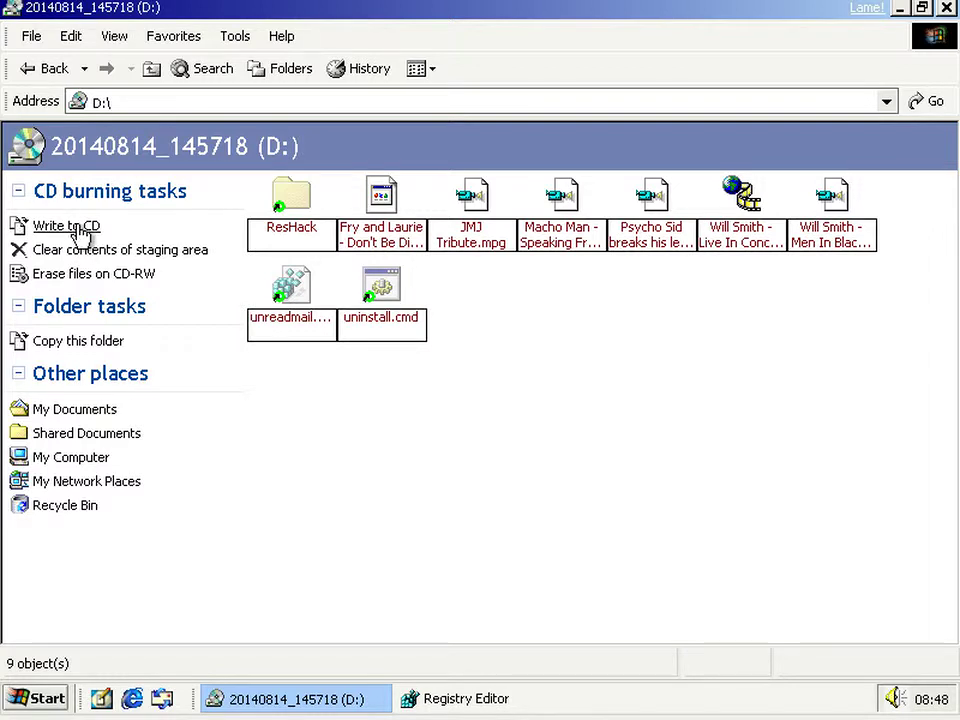
# - Write the staged files to CD and acknowledge the disc-full error
pyautogui.click(70, 226)
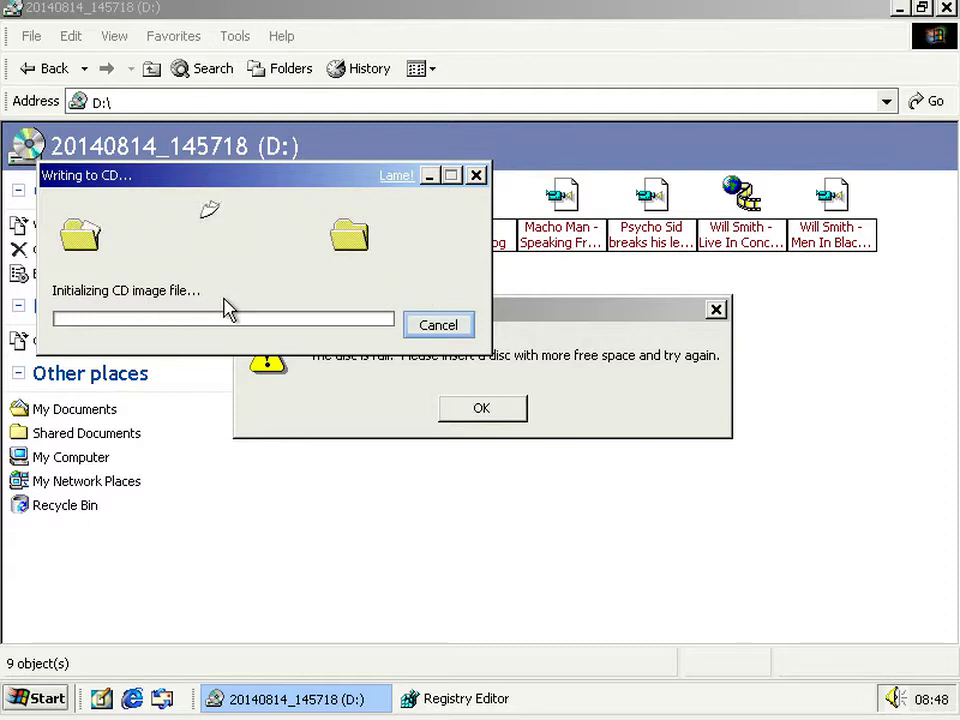
pyautogui.click(349, 379)
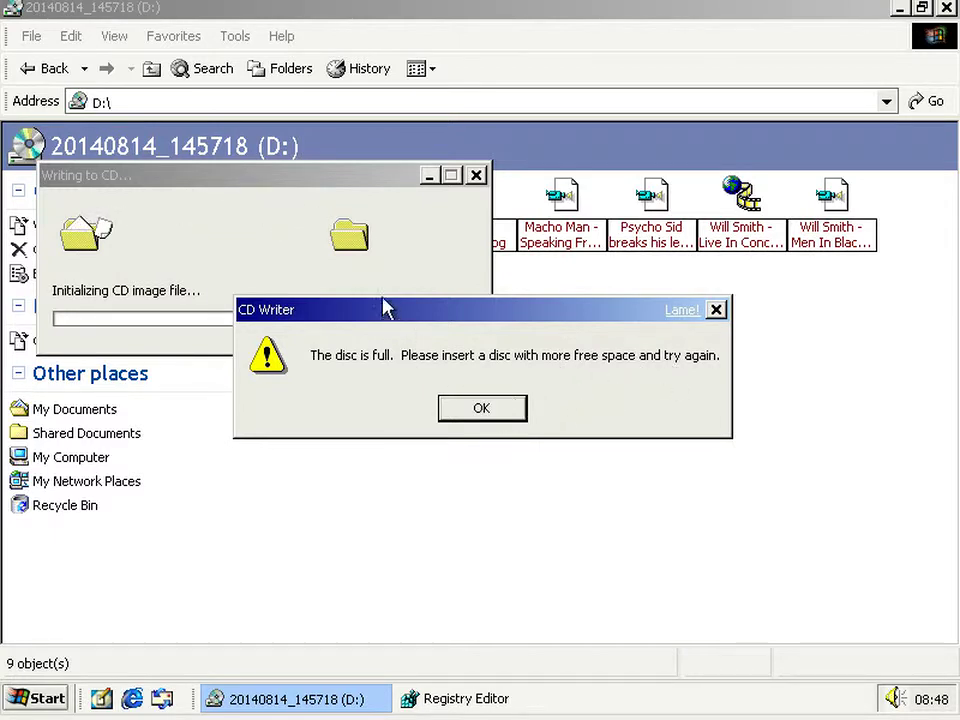
pyautogui.click(207, 246)
pyautogui.click(317, 369)
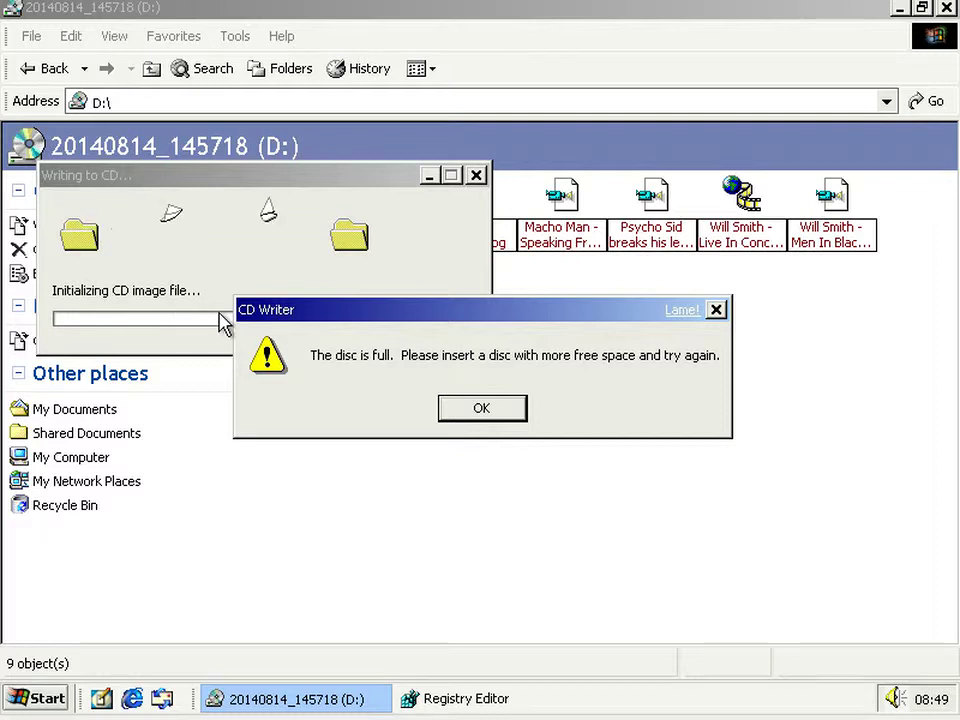
pyautogui.click(455, 412)
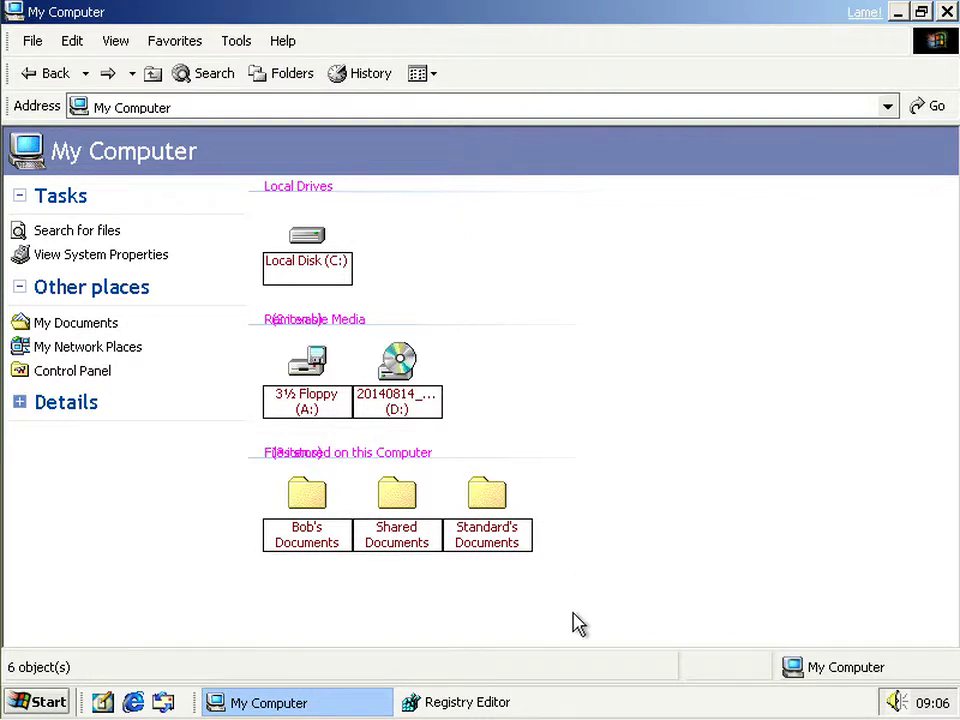
# - Start File > Load Hive in Registry Editor and browse to C:\WINDOWS\system32
pyautogui.click(495, 704)
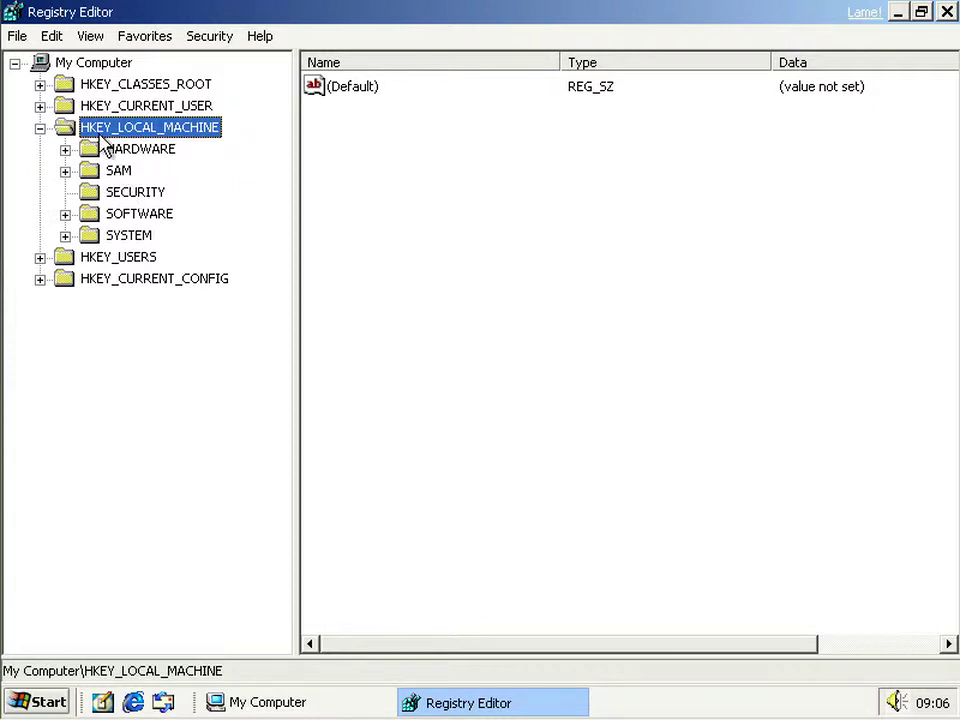
pyautogui.click(12, 36)
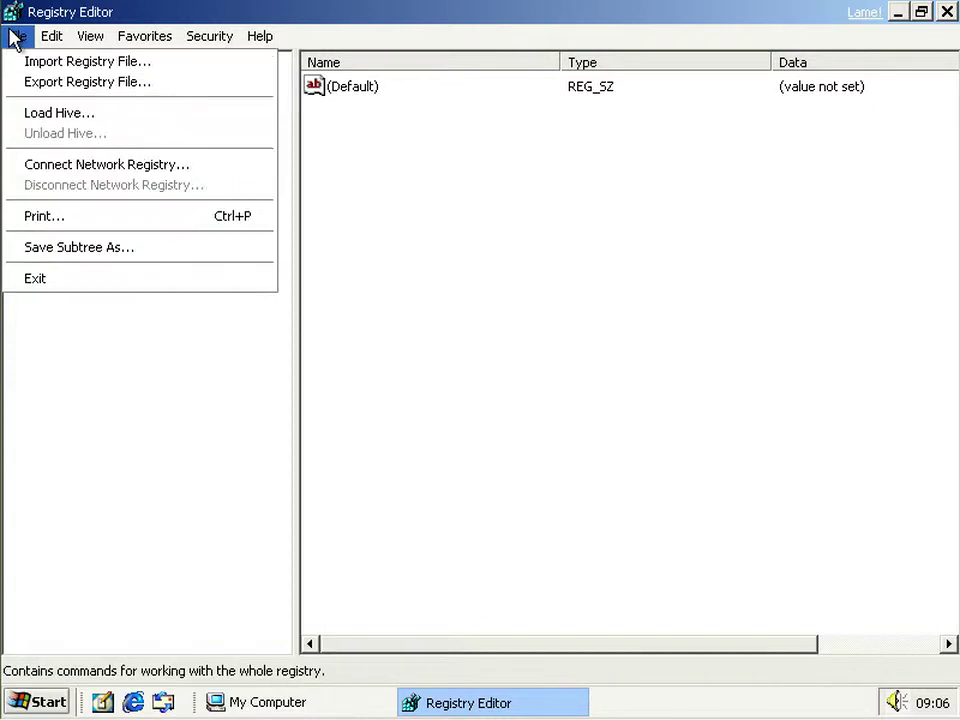
pyautogui.click(70, 123)
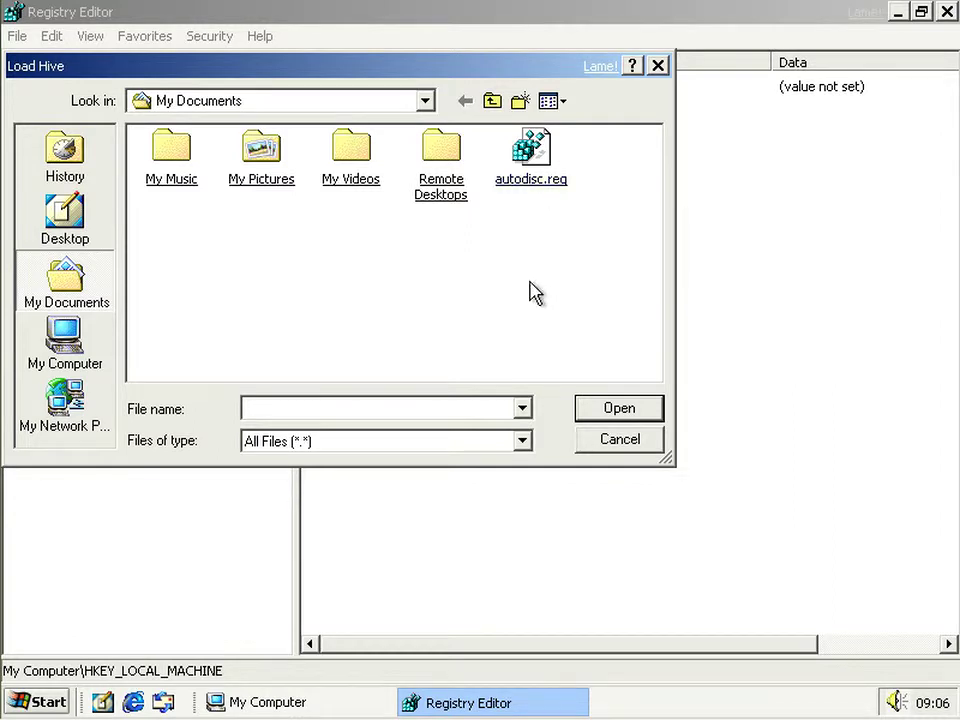
pyautogui.click(427, 104)
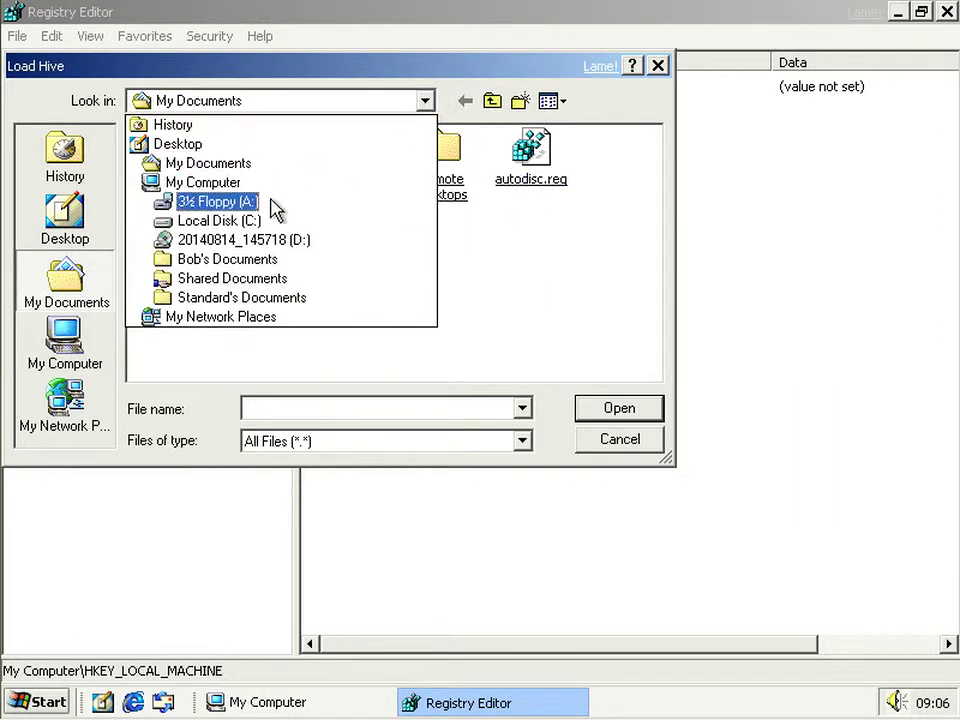
pyautogui.click(257, 232)
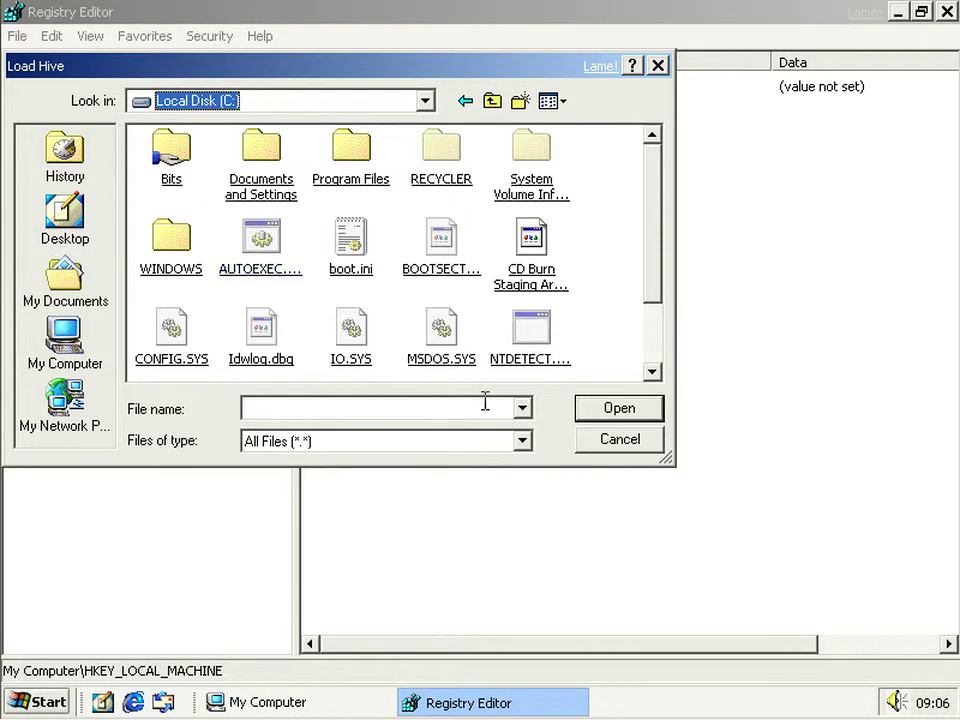
pyautogui.click(152, 258)
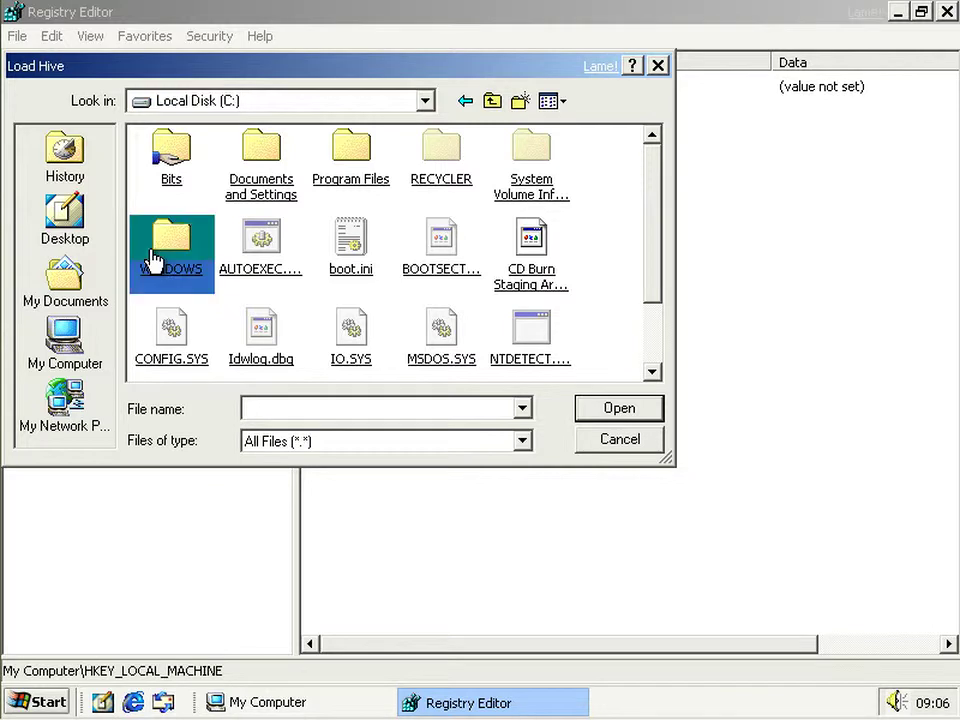
pyautogui.click(655, 309)
pyautogui.click(655, 309)
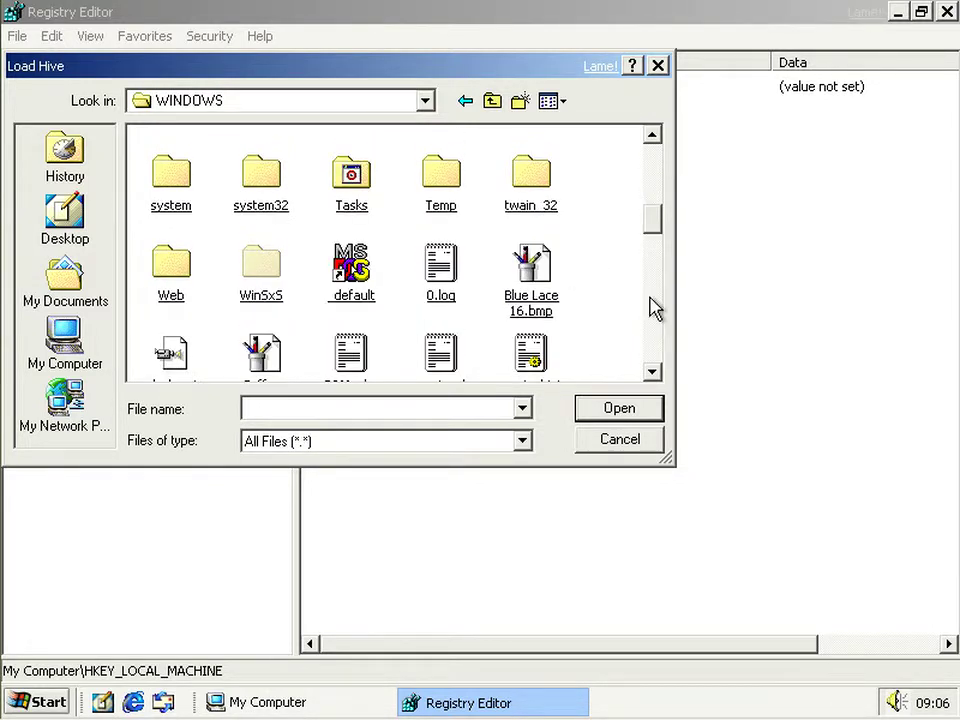
pyautogui.doubleClick(255, 195)
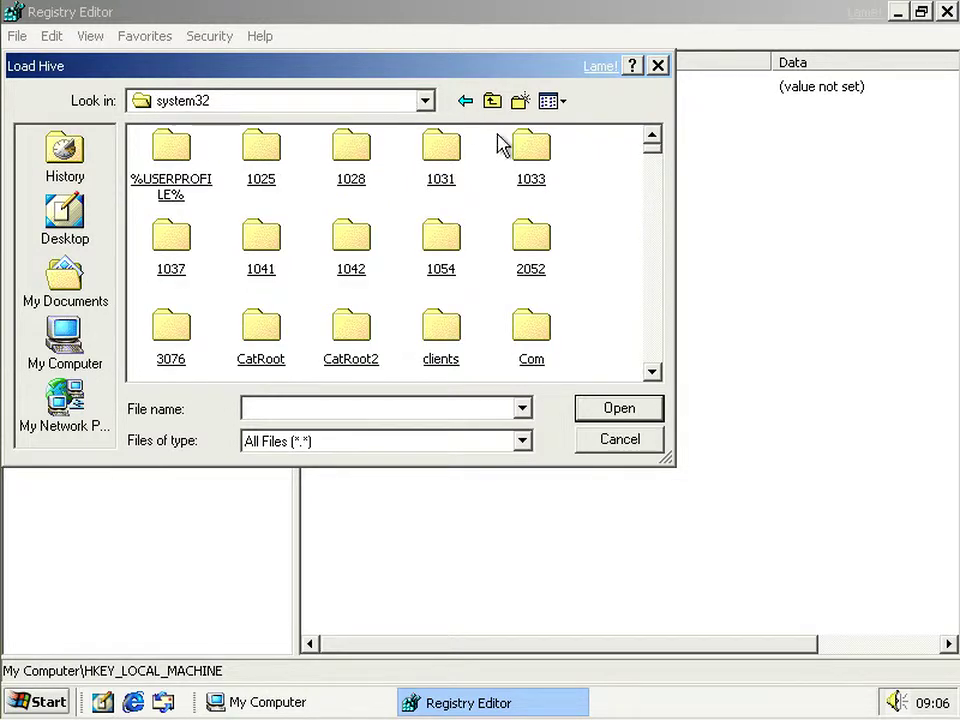
# - Open the config folder, try selecting the software and SECURITY hives, then right-click software.sav
pyautogui.scroll(-2, 607, 270)
pyautogui.scroll(-4, 612, 272)
pyautogui.scroll(6, 612, 272)
pyautogui.scroll(-2, 585, 345)
pyautogui.doubleClick(184, 302)
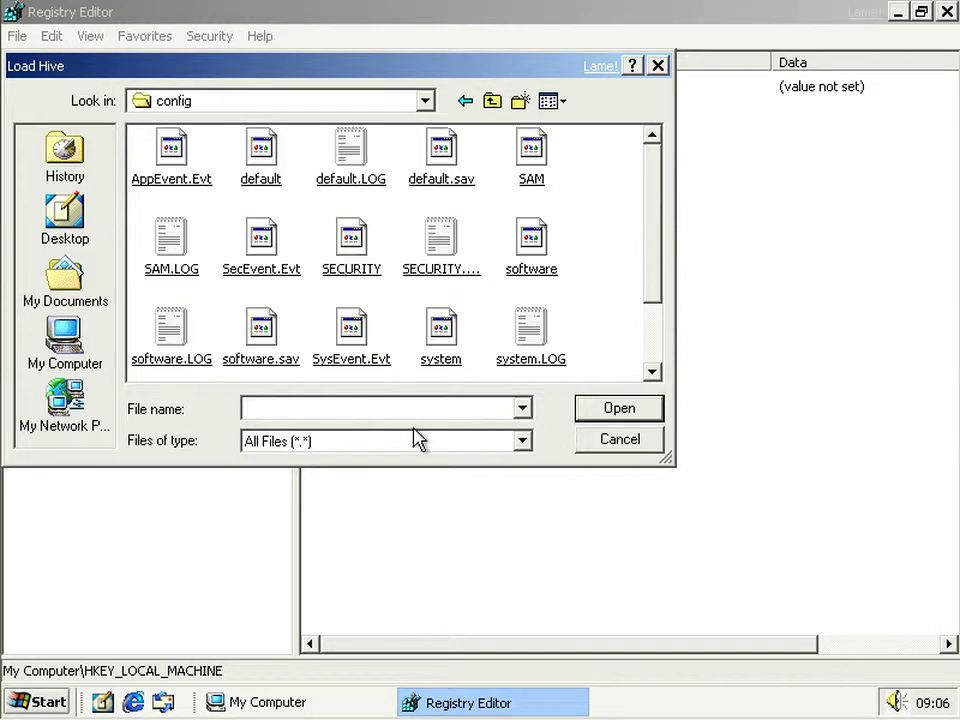
pyautogui.moveTo(654, 257); pyautogui.dragTo(654, 332)
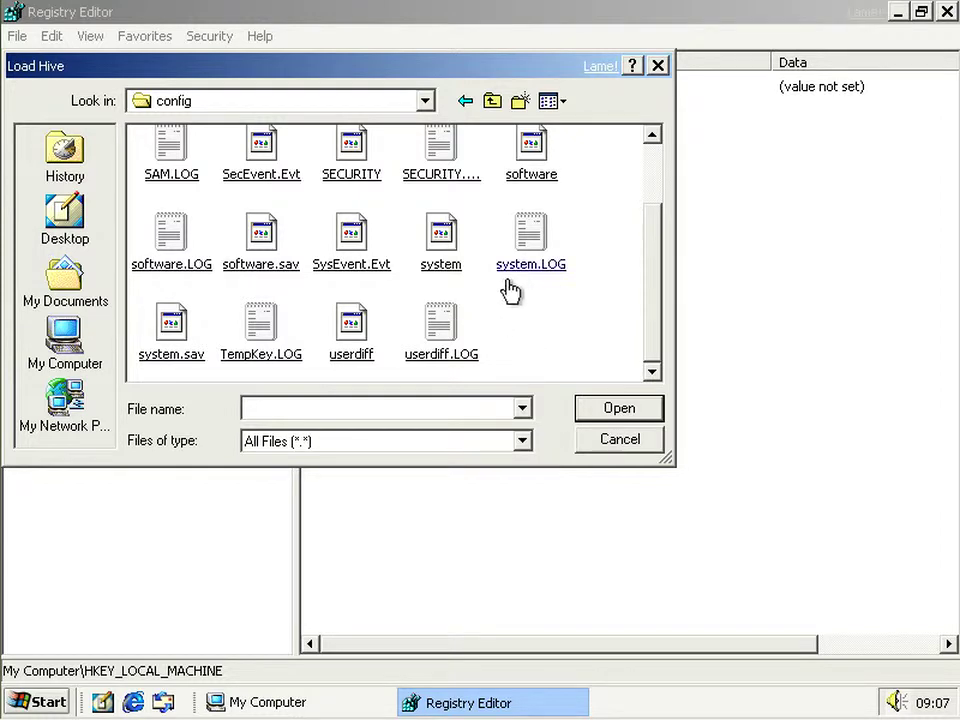
pyautogui.click(531, 160)
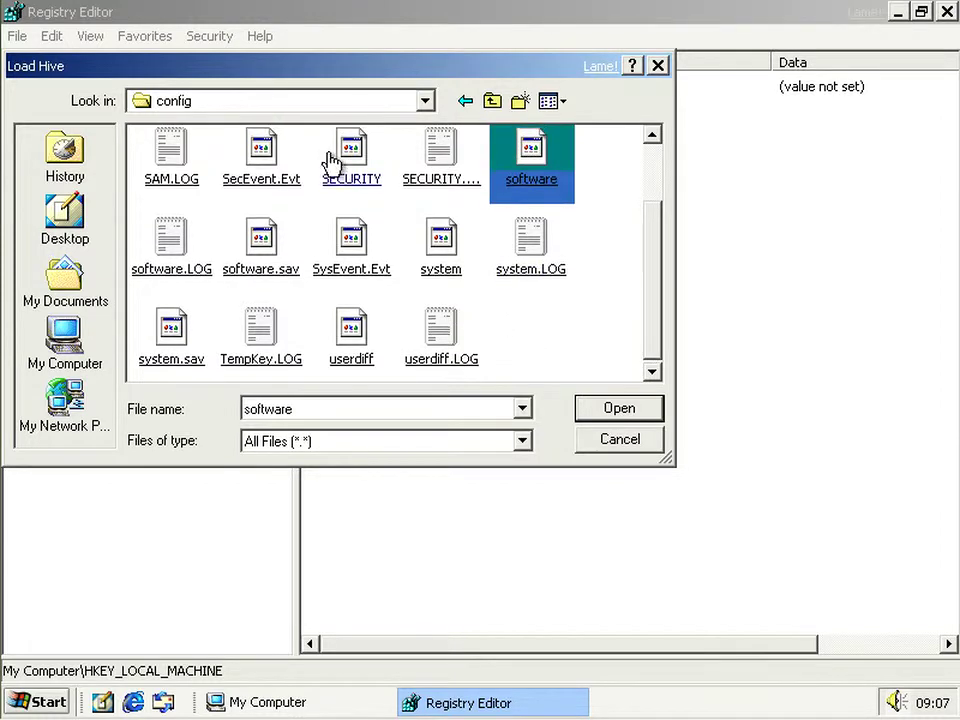
pyautogui.click(340, 172)
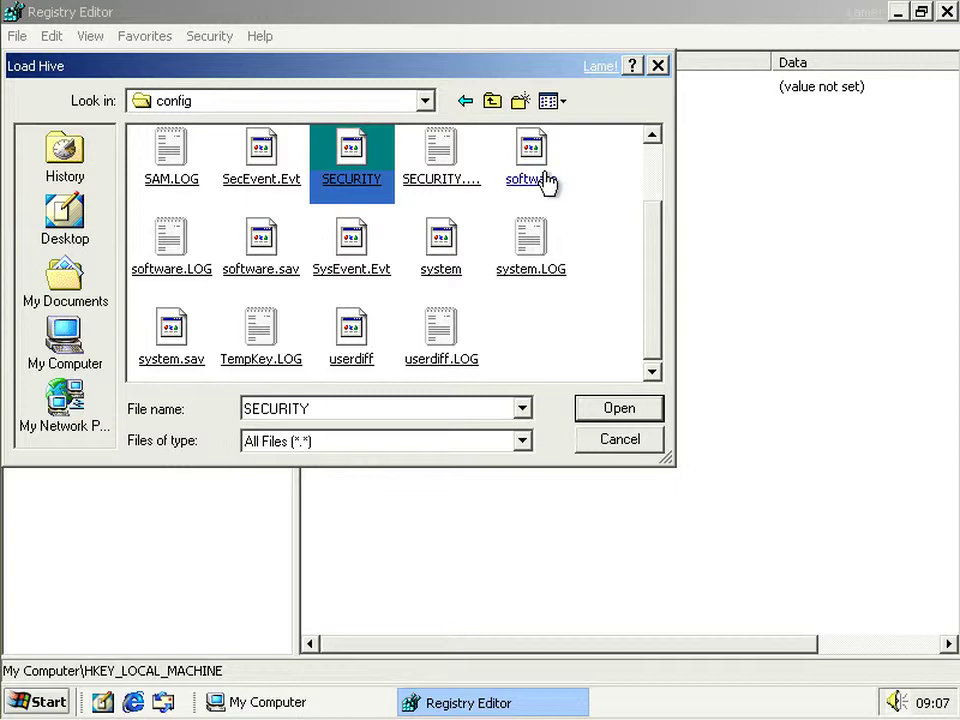
pyautogui.click(585, 212)
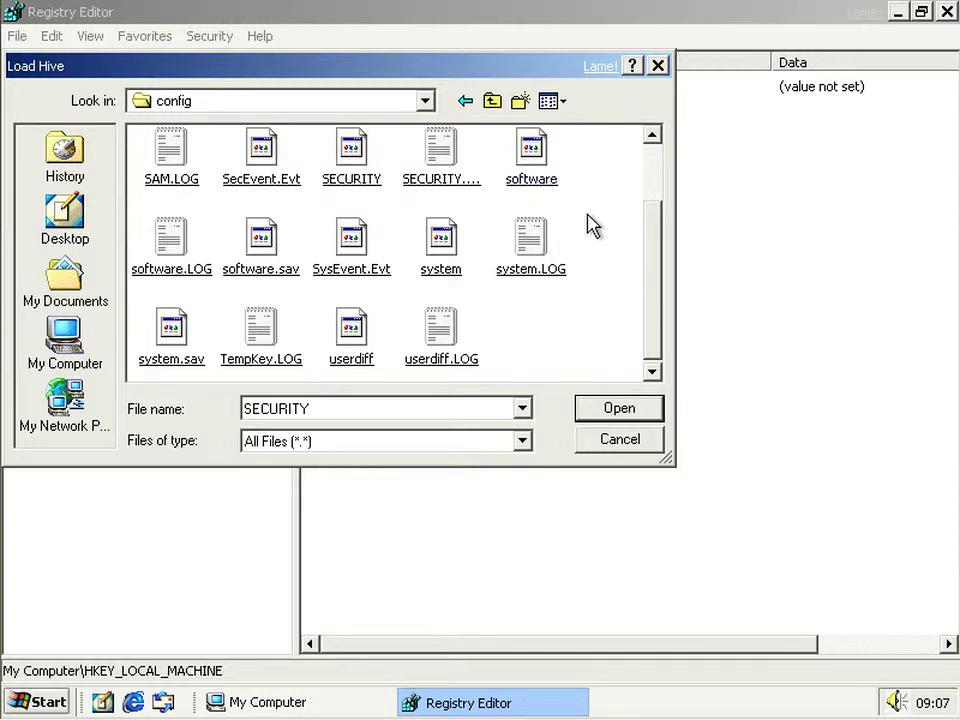
pyautogui.rightClick(253, 243)
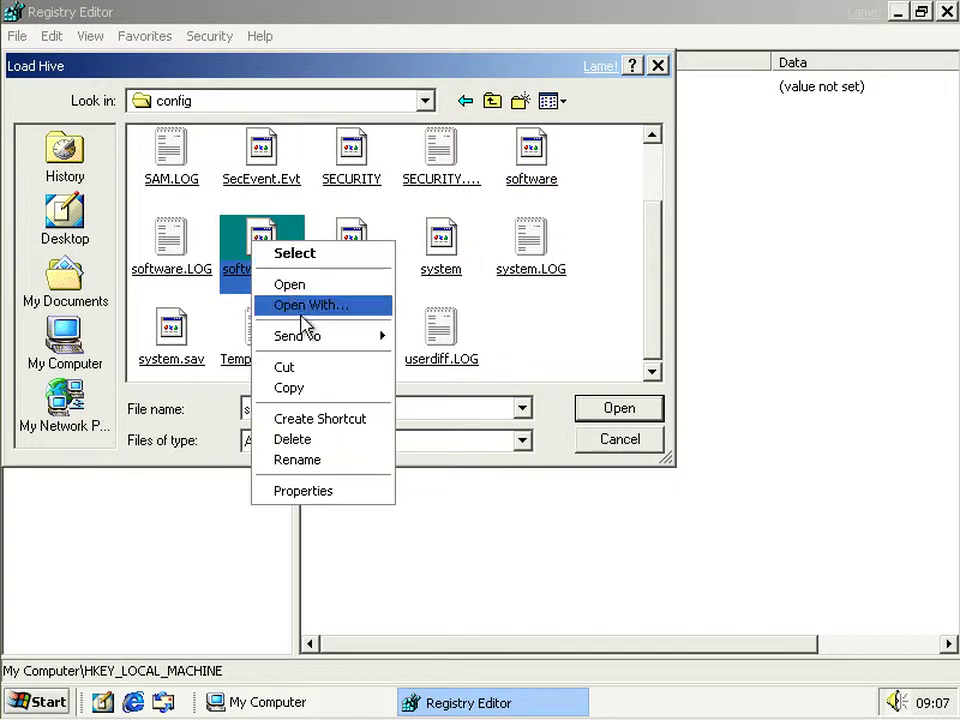
# - Copy software.sav into C:\Bits, locate it there, and return to Registry Editor
pyautogui.click(317, 390)
pyautogui.click(305, 704)
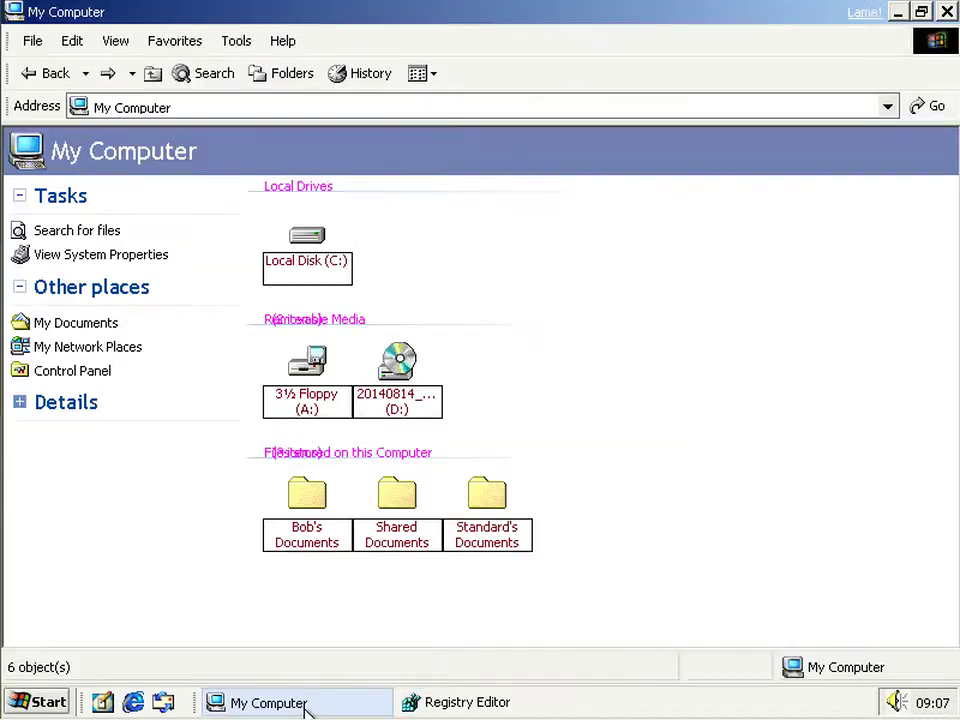
pyautogui.doubleClick(310, 248)
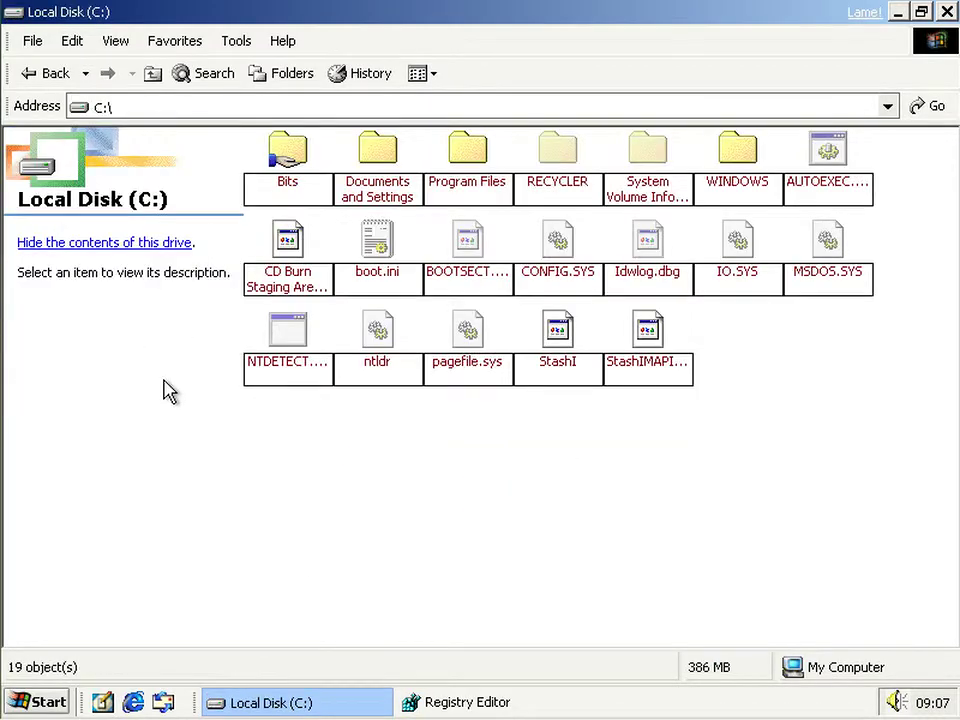
pyautogui.doubleClick(286, 152)
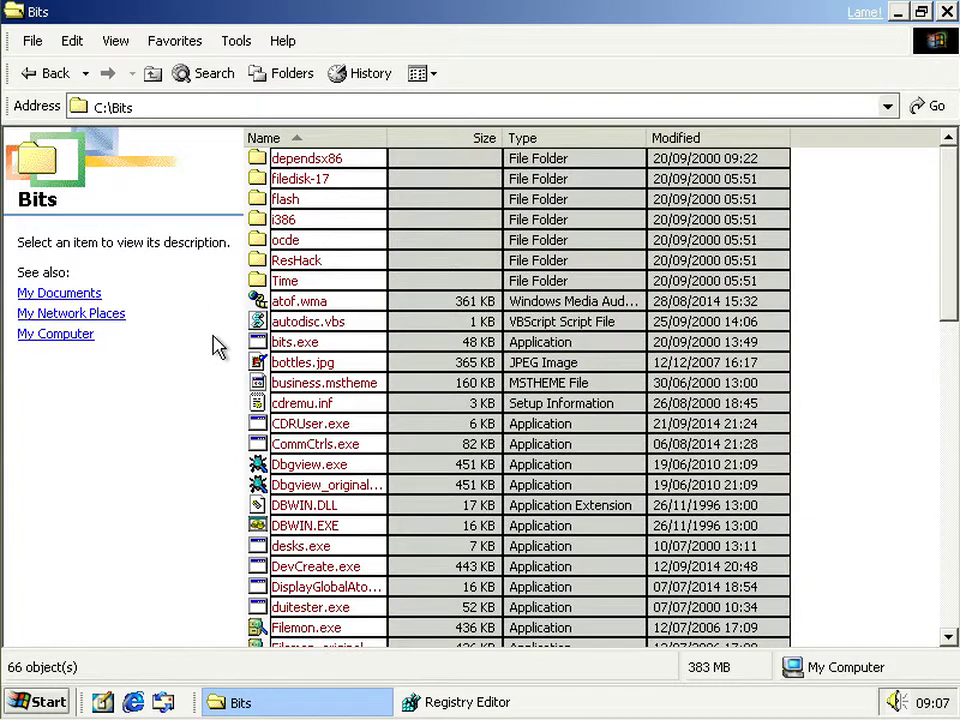
pyautogui.press('End')
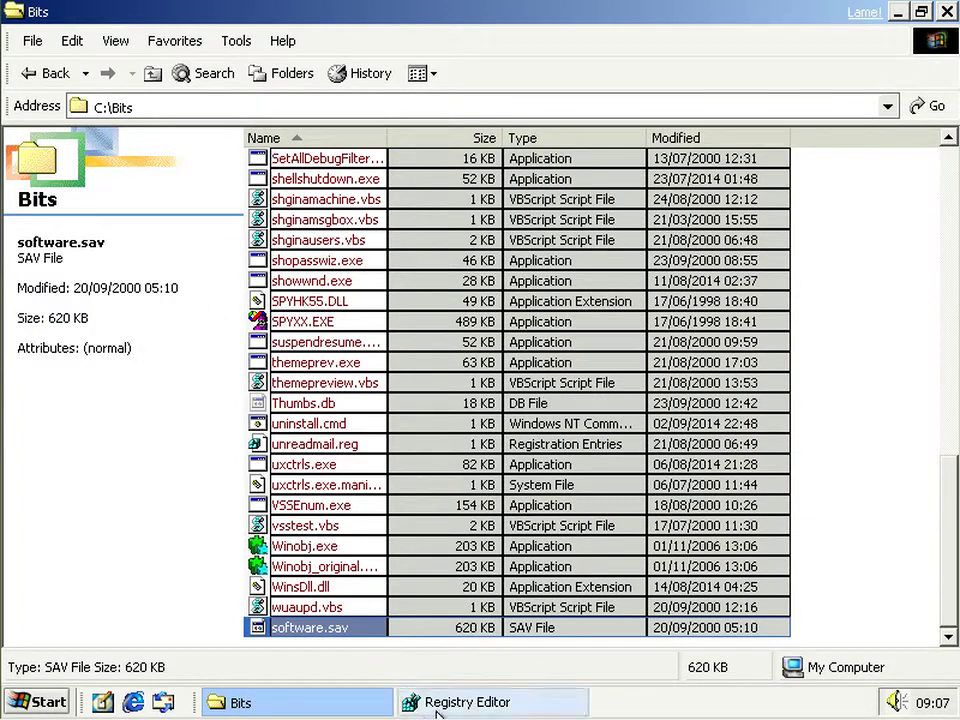
pyautogui.click(453, 705)
# - Load C:\Bits\software.sav as a hive under HKEY_LOCAL_MACHINE with key name 'Backup'
pyautogui.click(352, 105)
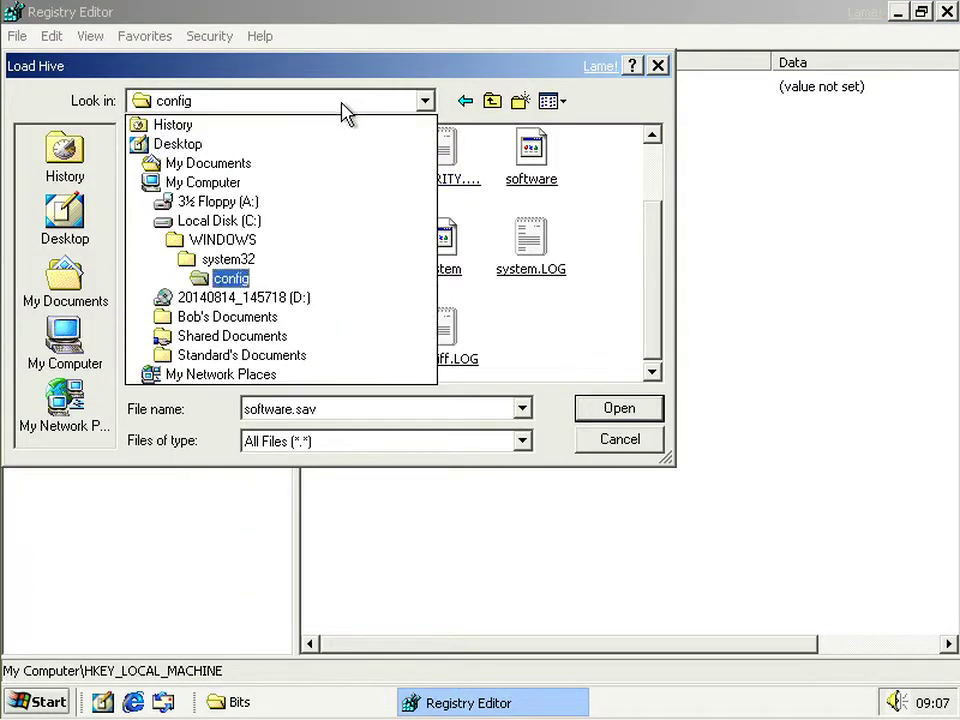
pyautogui.click(222, 220)
pyautogui.click(183, 172)
pyautogui.doubleClick(183, 172)
pyautogui.moveTo(651, 300); pyautogui.dragTo(655, 355)
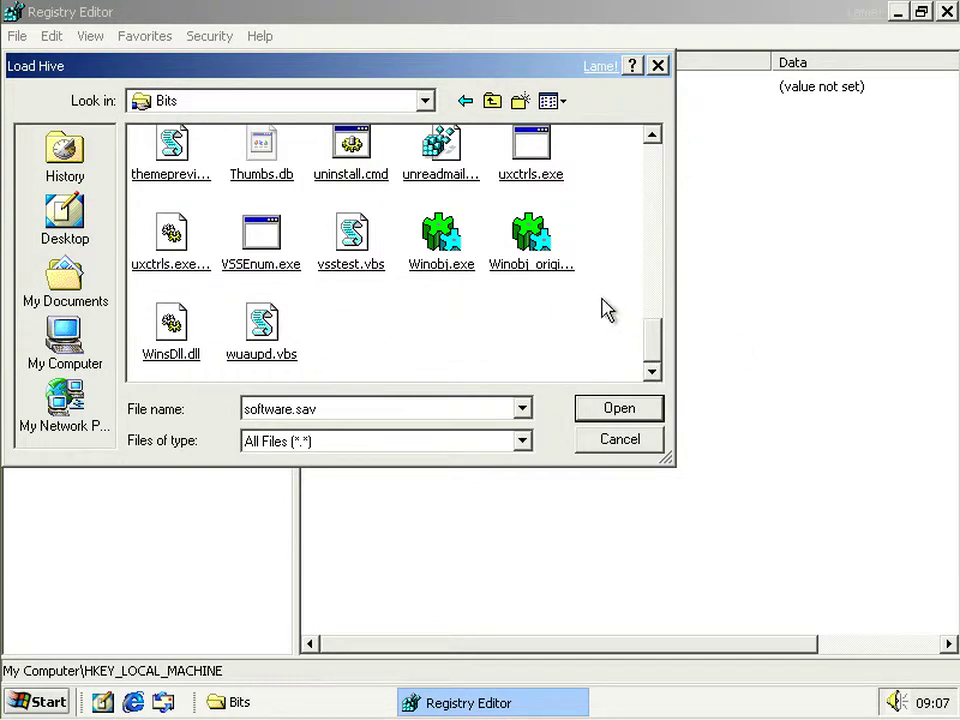
pyautogui.scroll(2, 607, 310)
pyautogui.click(186, 192)
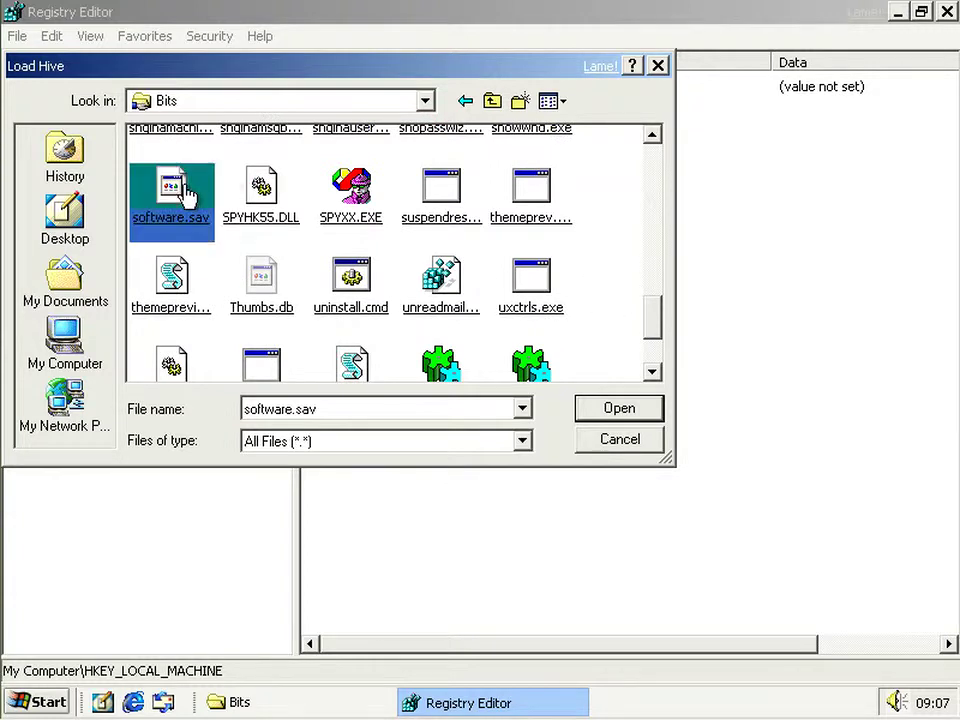
pyautogui.doubleClick(186, 192)
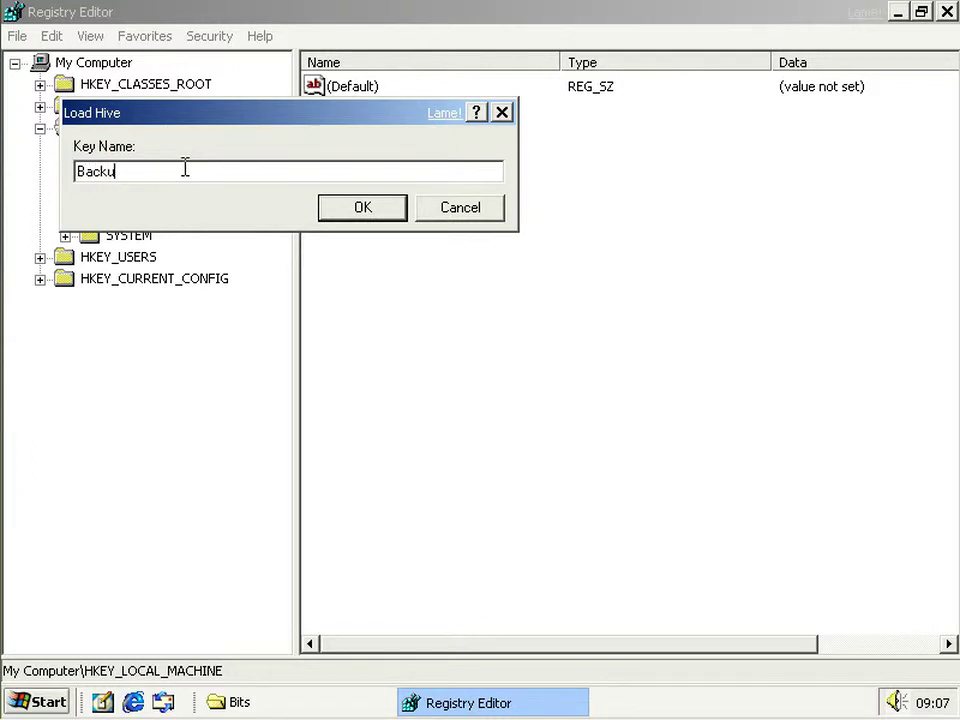
pyautogui.press('Return')
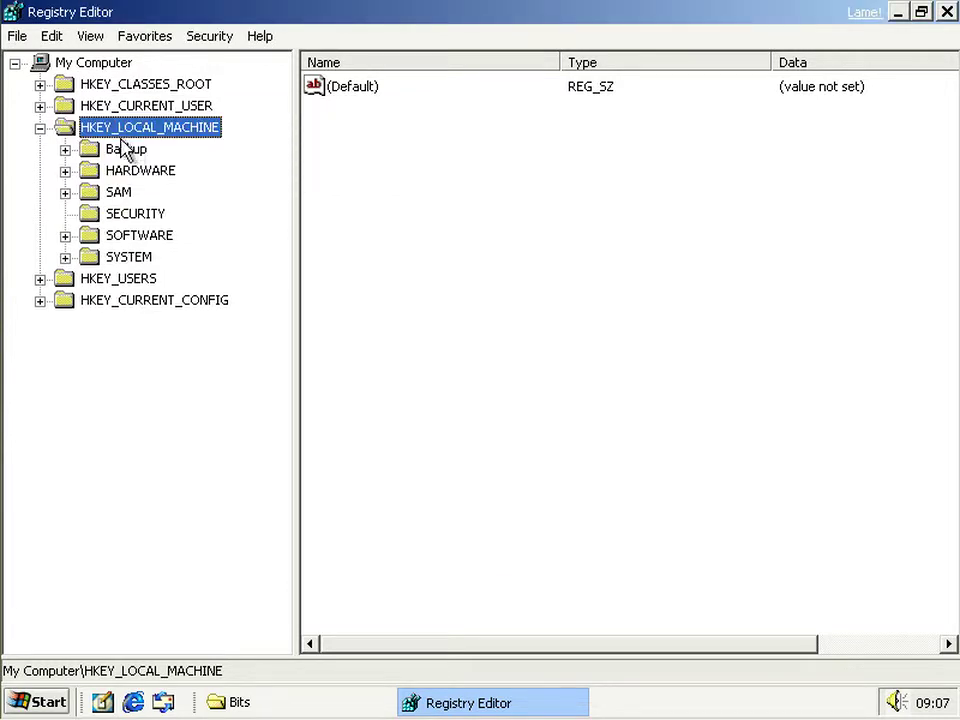
pyautogui.click(120, 149)
pyautogui.click(91, 129)
pyautogui.click(82, 149)
pyautogui.click(65, 149)
pyautogui.click(133, 214)
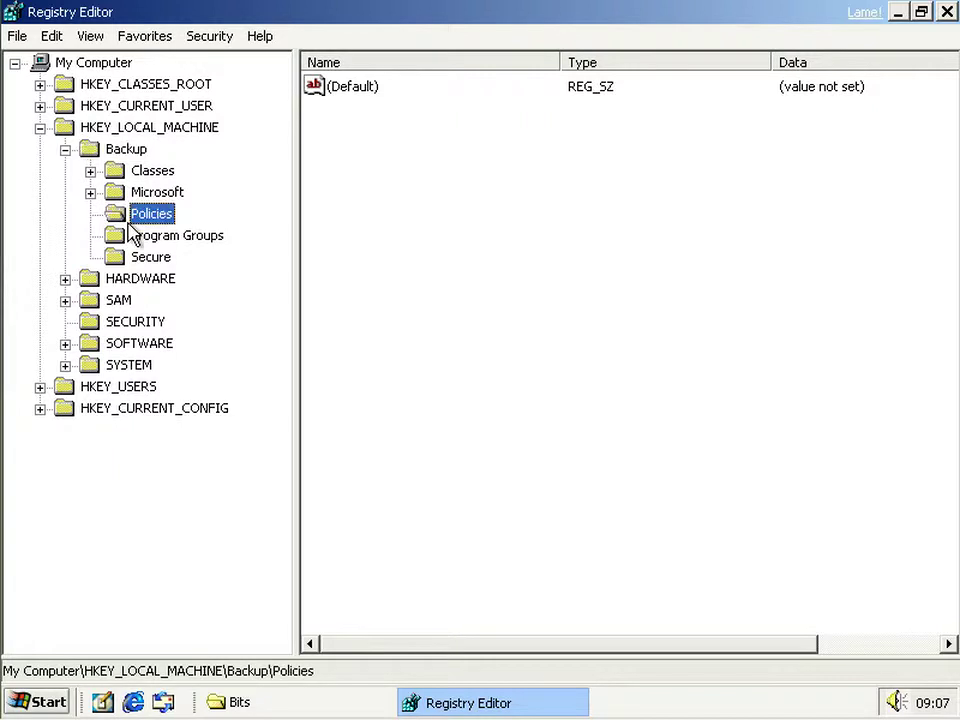
pyautogui.click(90, 192)
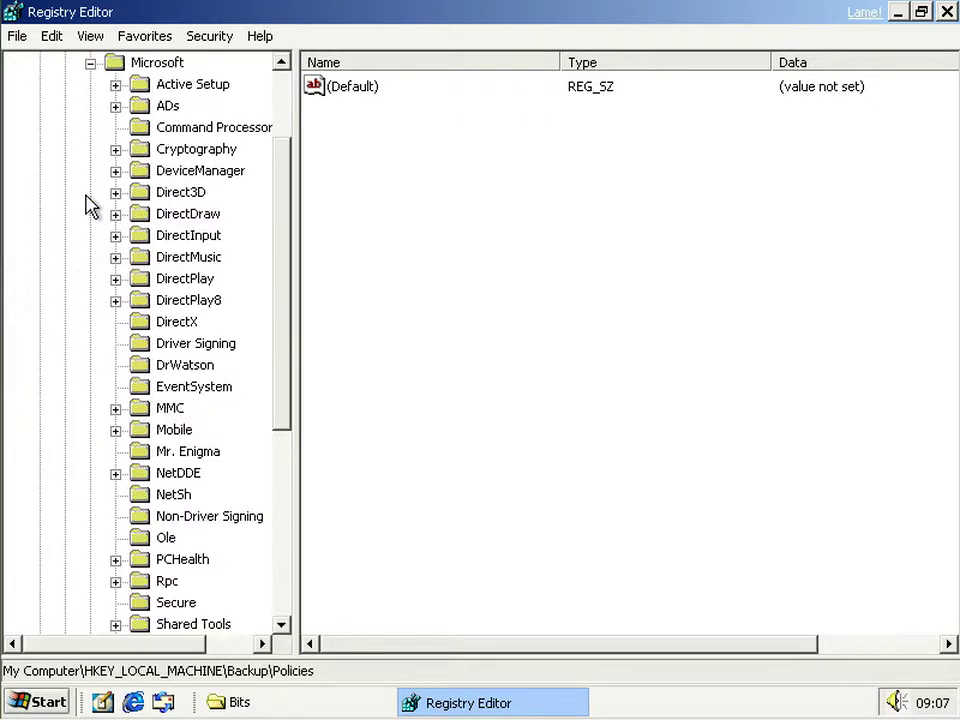
pyautogui.click(165, 238)
pyautogui.scroll(-5, 168, 243)
pyautogui.scroll(7, 167, 243)
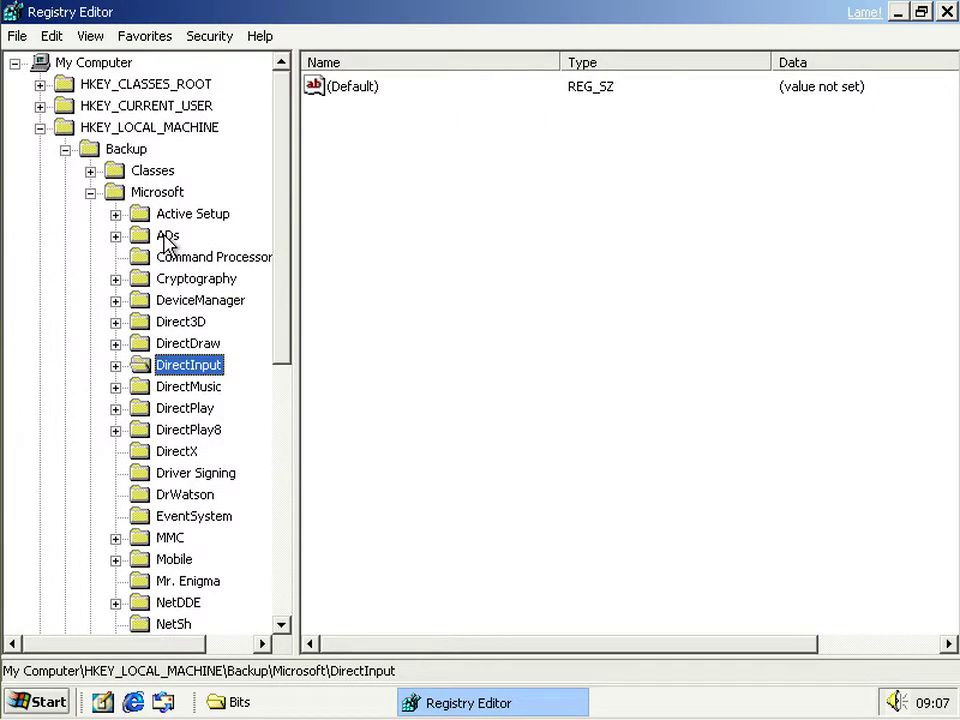
pyautogui.click(90, 192)
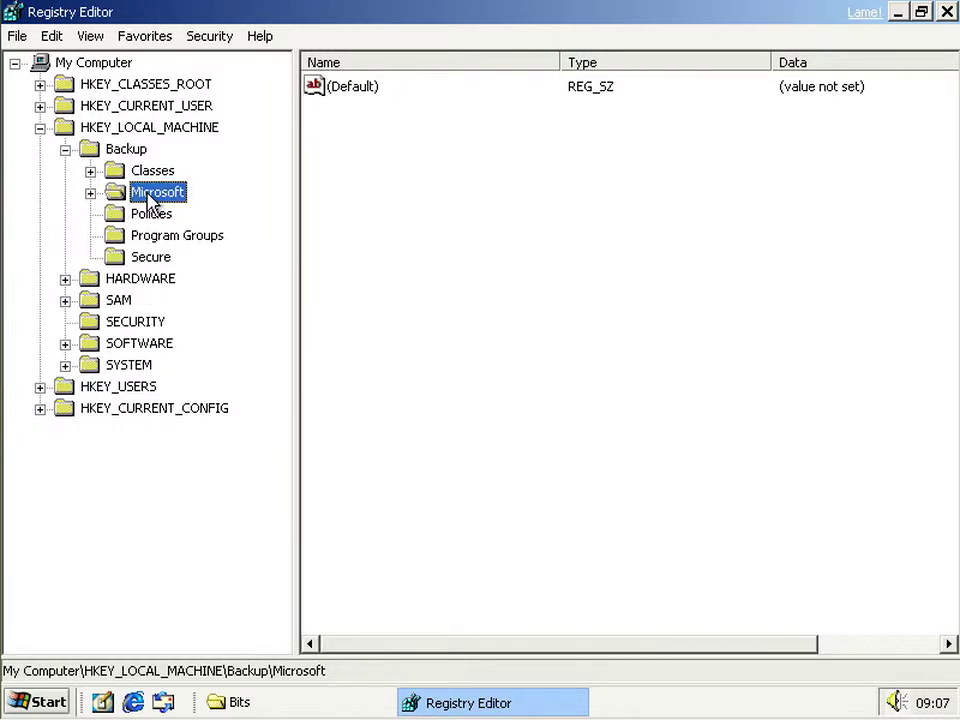
pyautogui.click(65, 149)
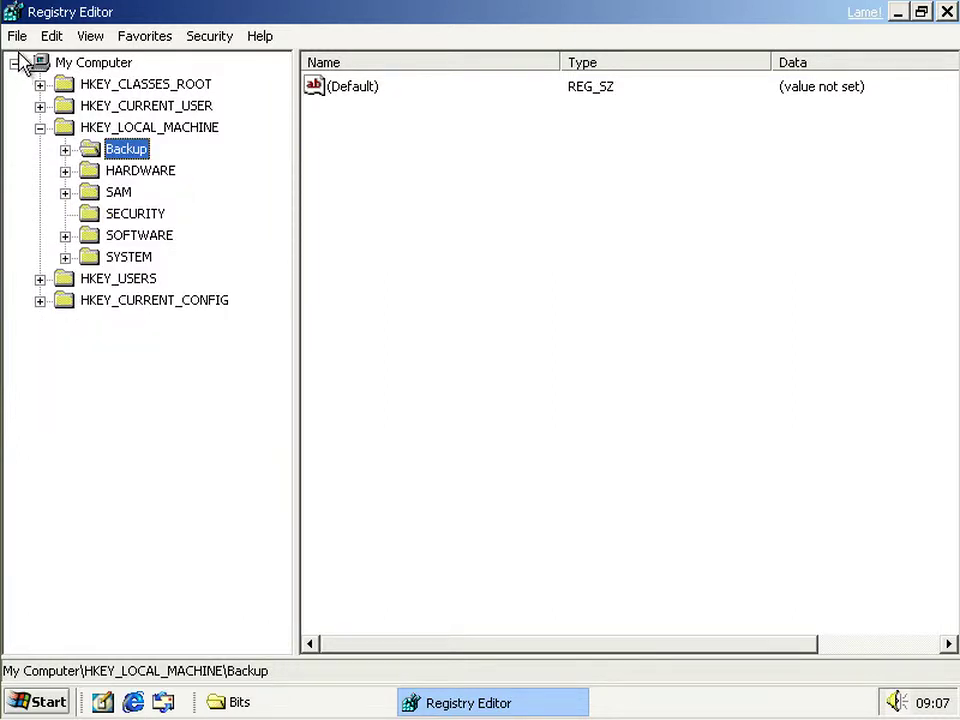
# - Unload the Backup hive with File > Unload Hive, confirming with Yes
pyautogui.click(17, 36)
pyautogui.click(68, 140)
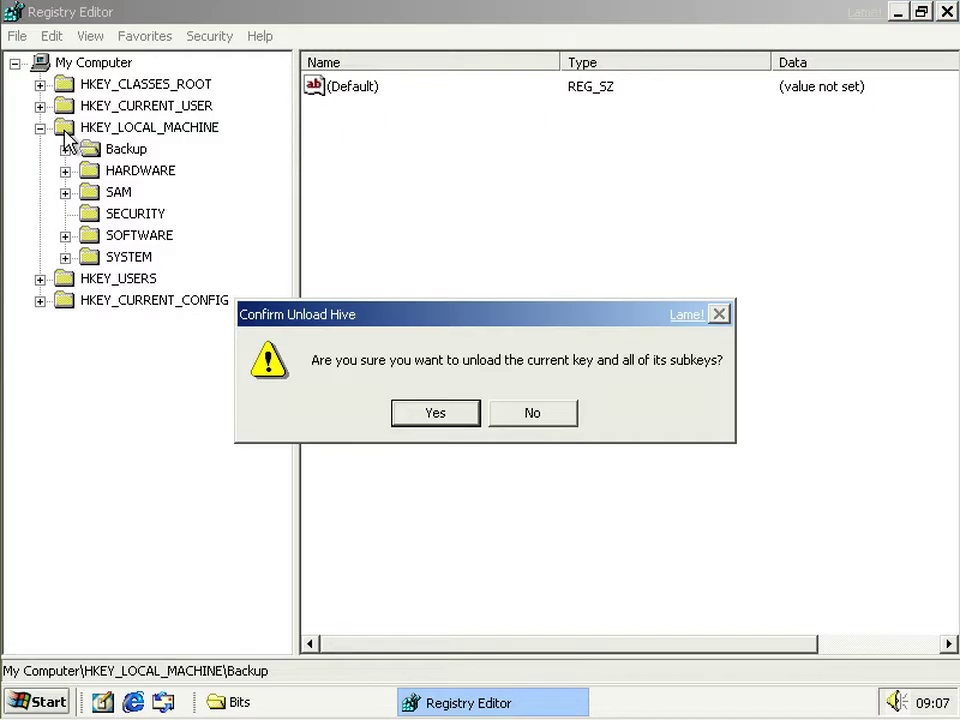
pyautogui.click(422, 414)
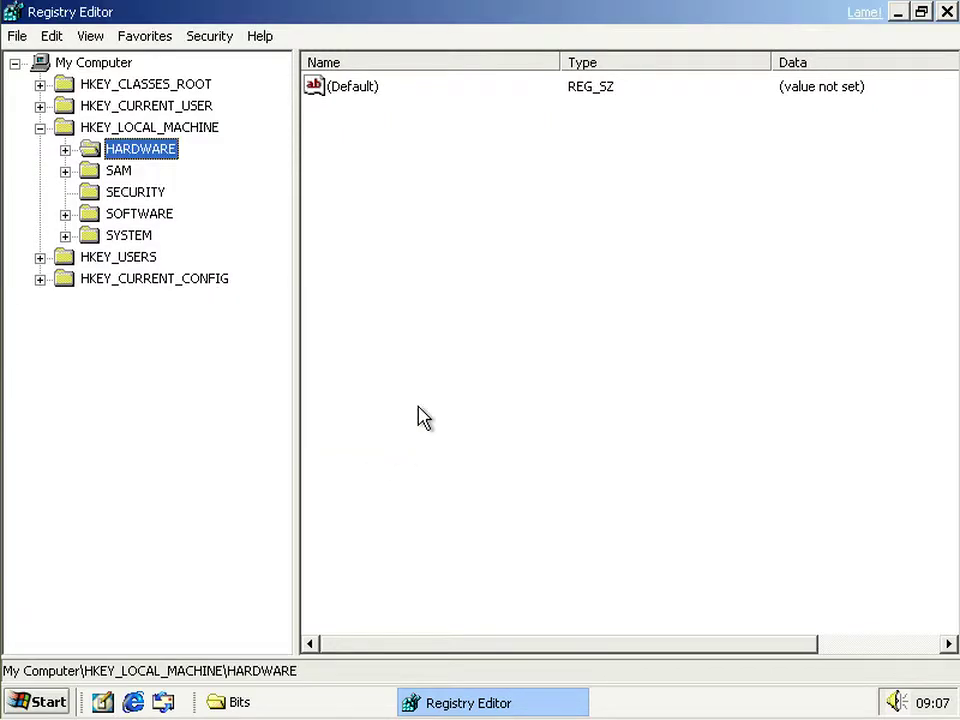
# - Briefly check the Bits folder, then return to Registry Editor and select the HARDWARE key
pyautogui.click(529, 705)
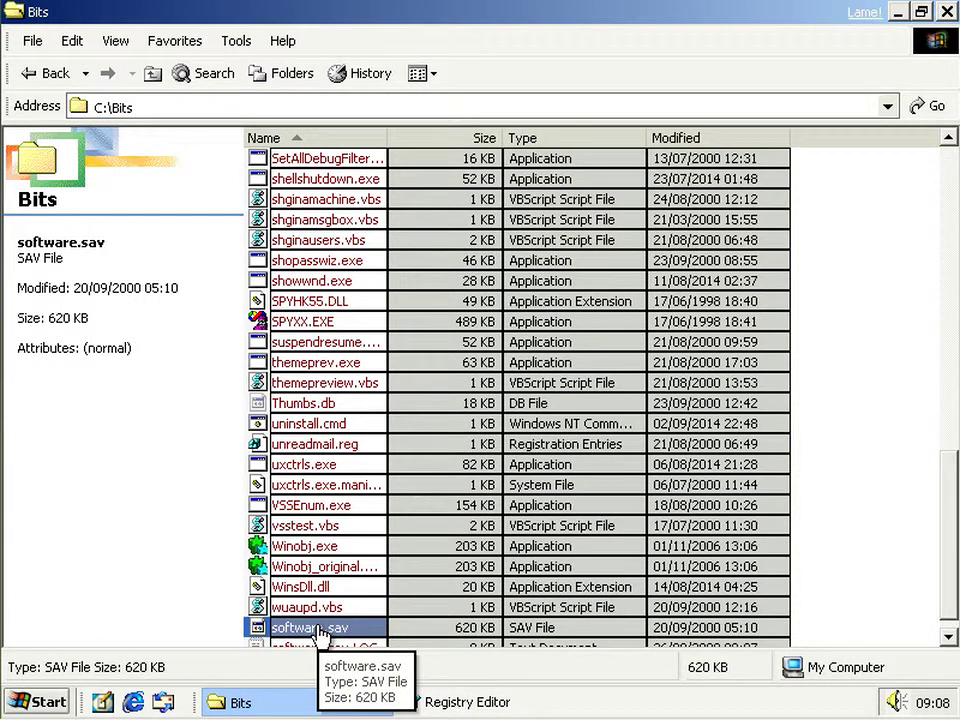
pyautogui.click(468, 704)
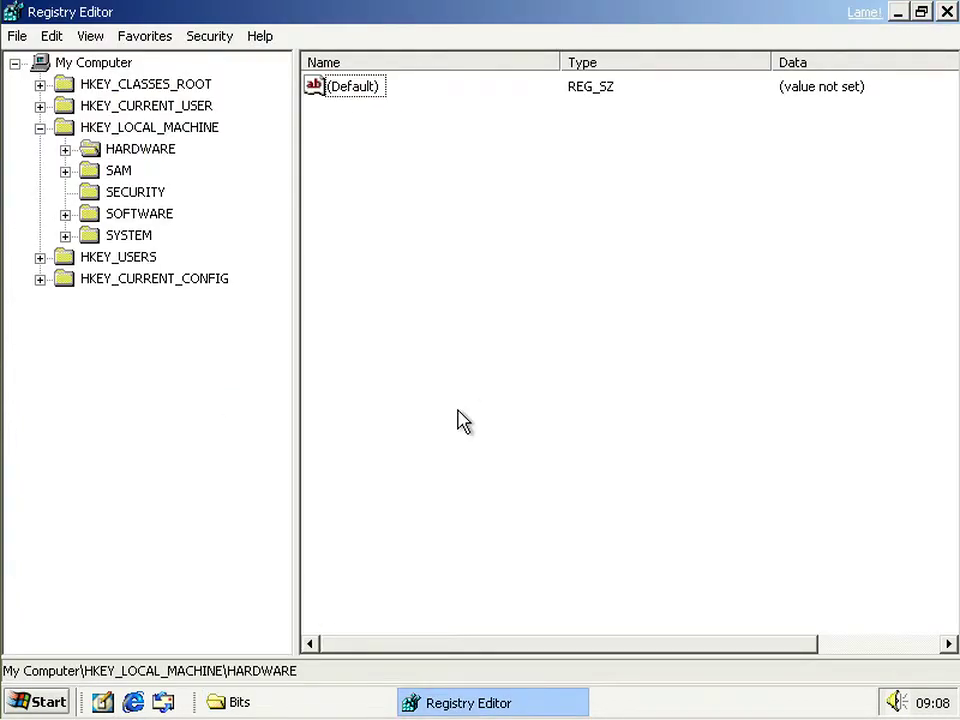
pyautogui.click(180, 421)
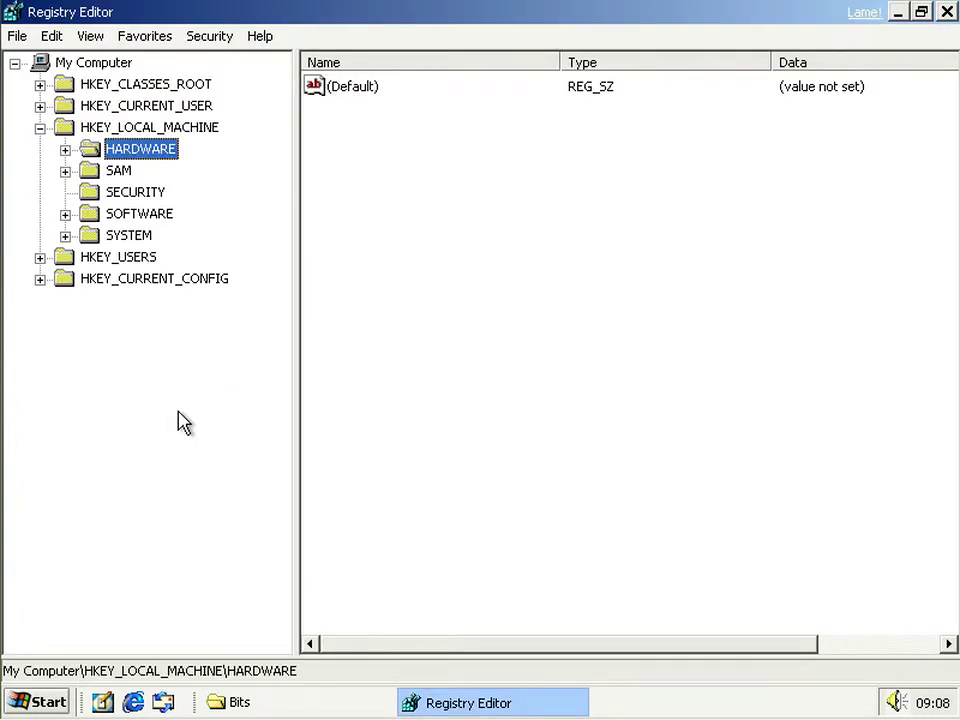
pyautogui.click(429, 394)
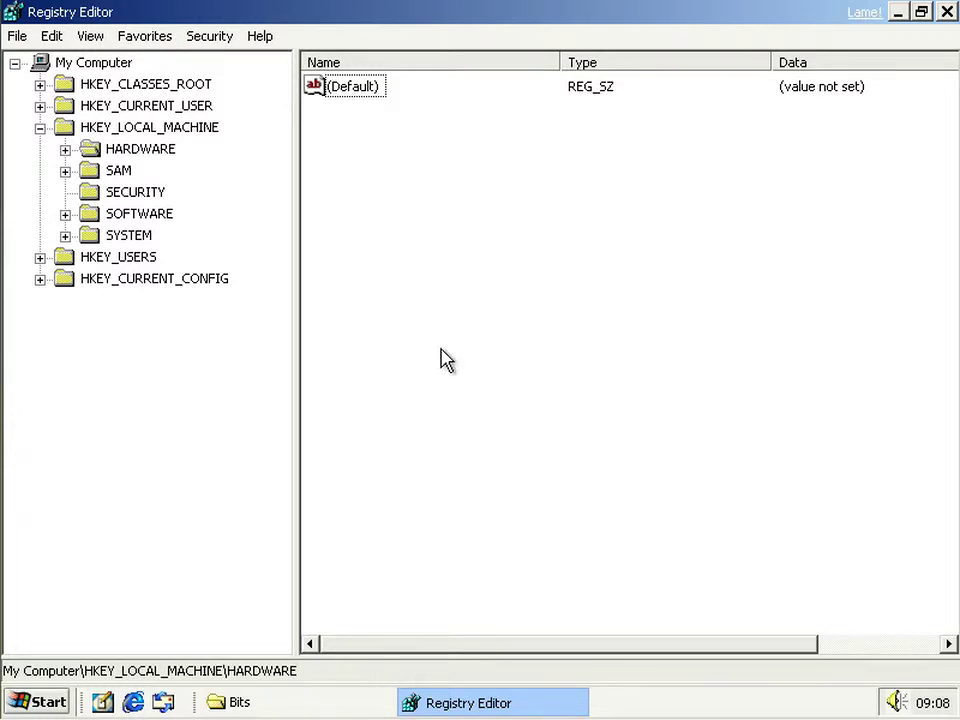
# - Expand HARDWARE > RESOURCEMAP > PnP Manager and show the PnpManager key's resource values
pyautogui.click(64, 150)
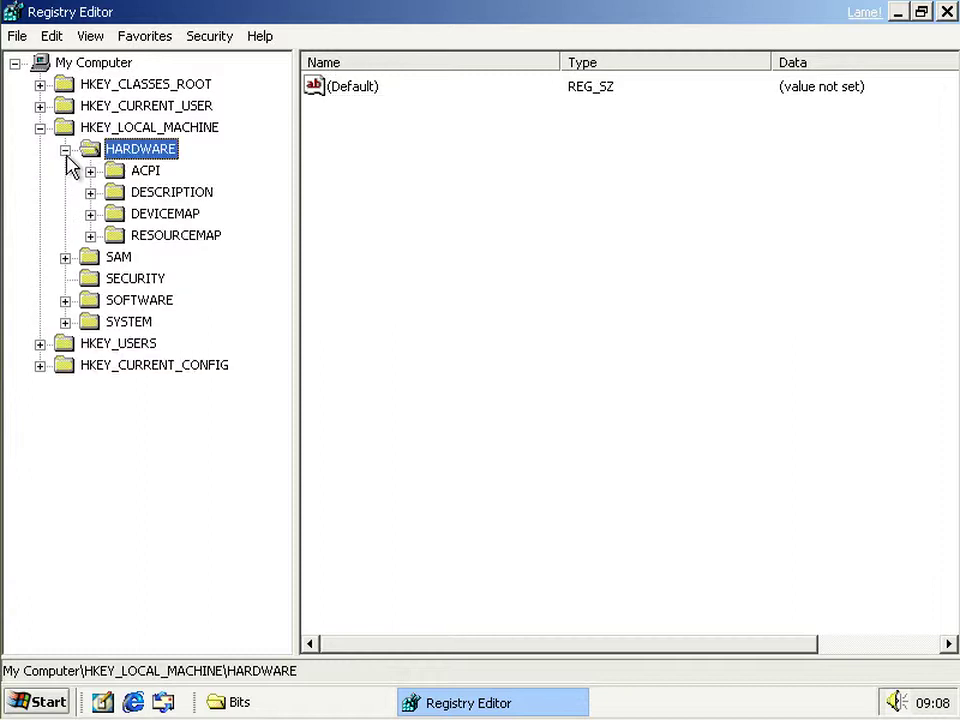
pyautogui.click(90, 237)
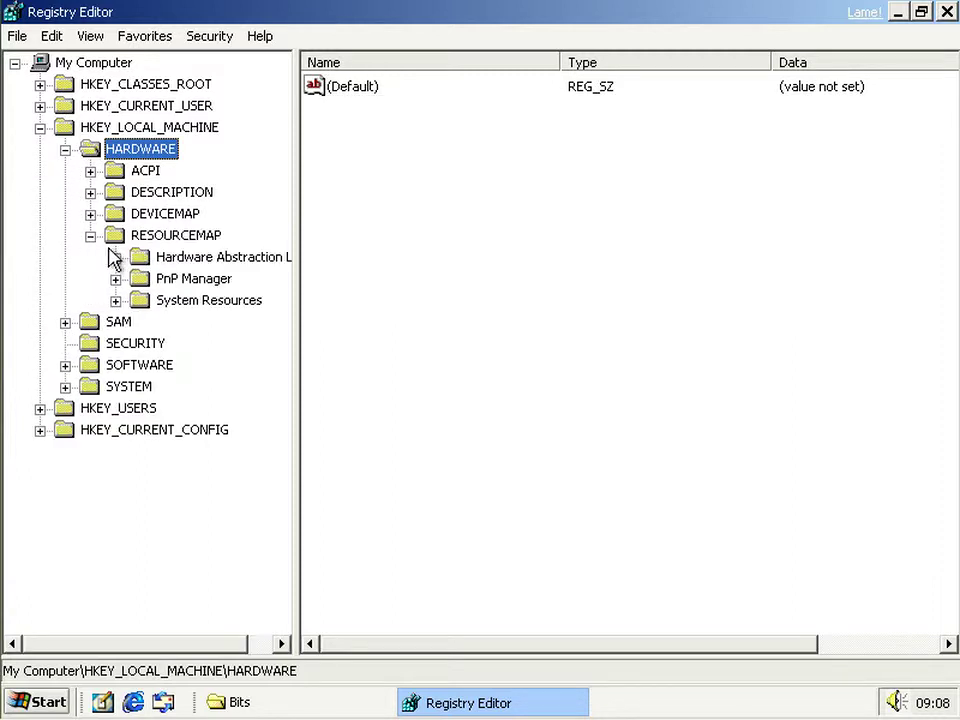
pyautogui.click(116, 279)
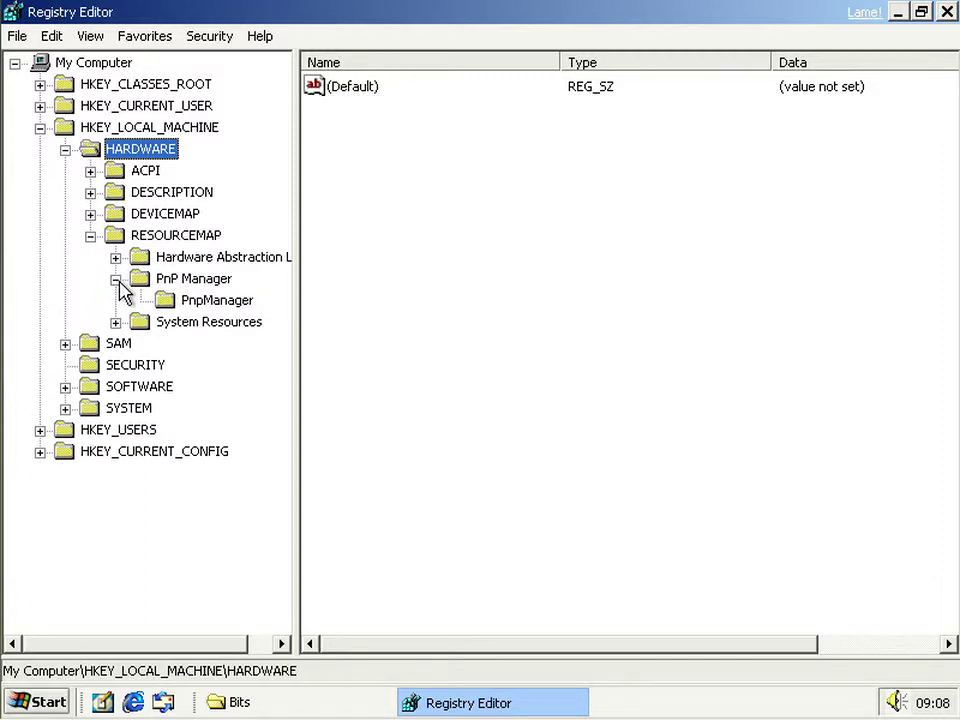
pyautogui.click(190, 301)
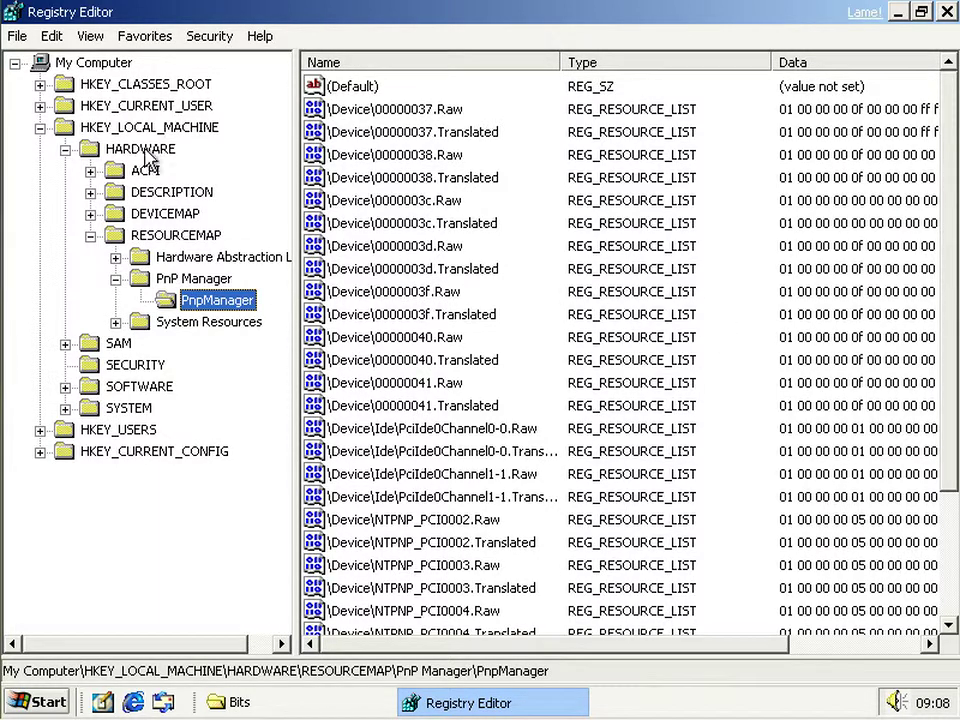
pyautogui.doubleClick(420, 340)
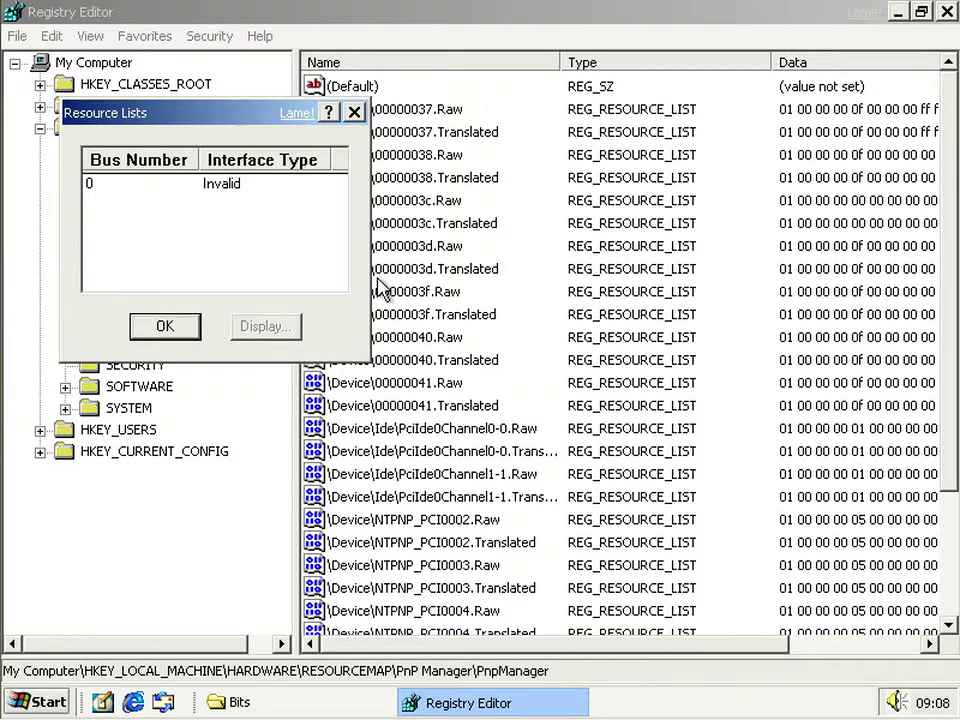
pyautogui.moveTo(205, 120); pyautogui.dragTo(351, 214)
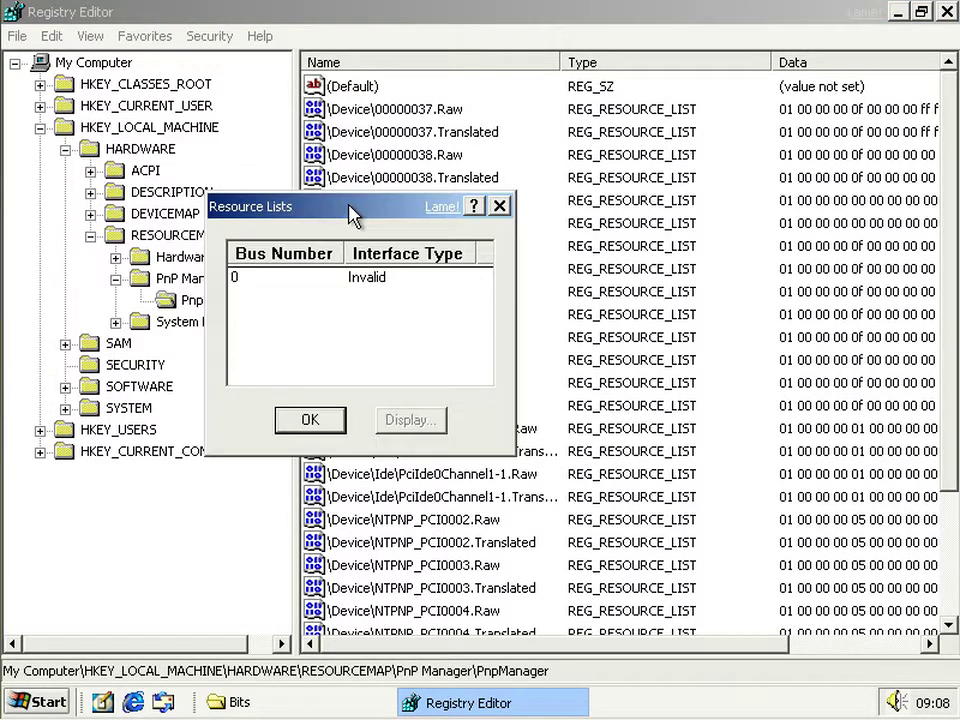
pyautogui.click(389, 283)
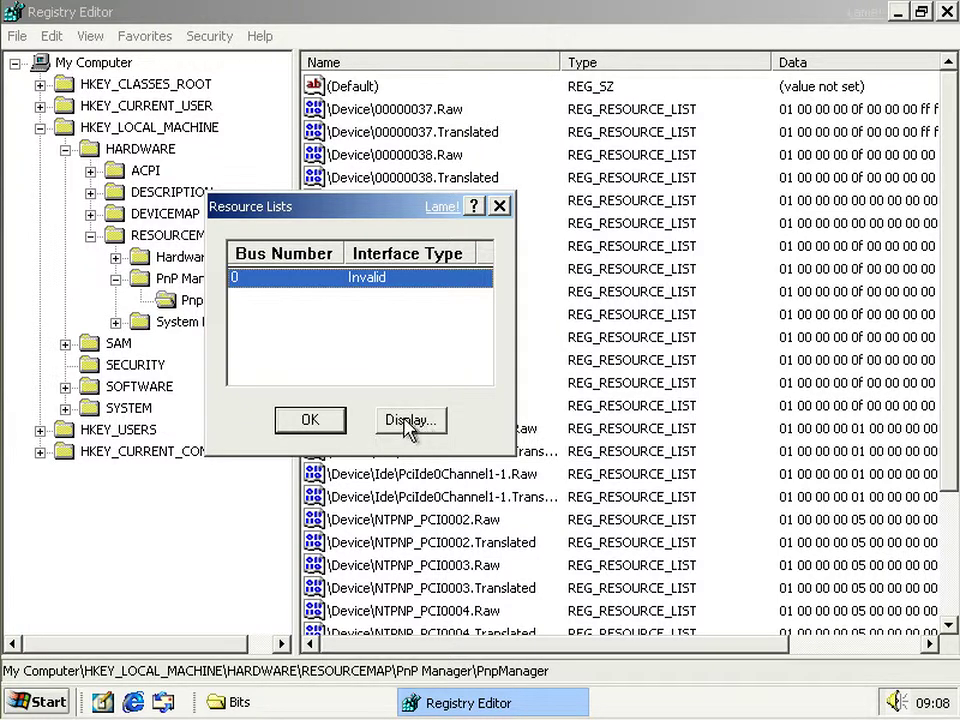
pyautogui.click(410, 420)
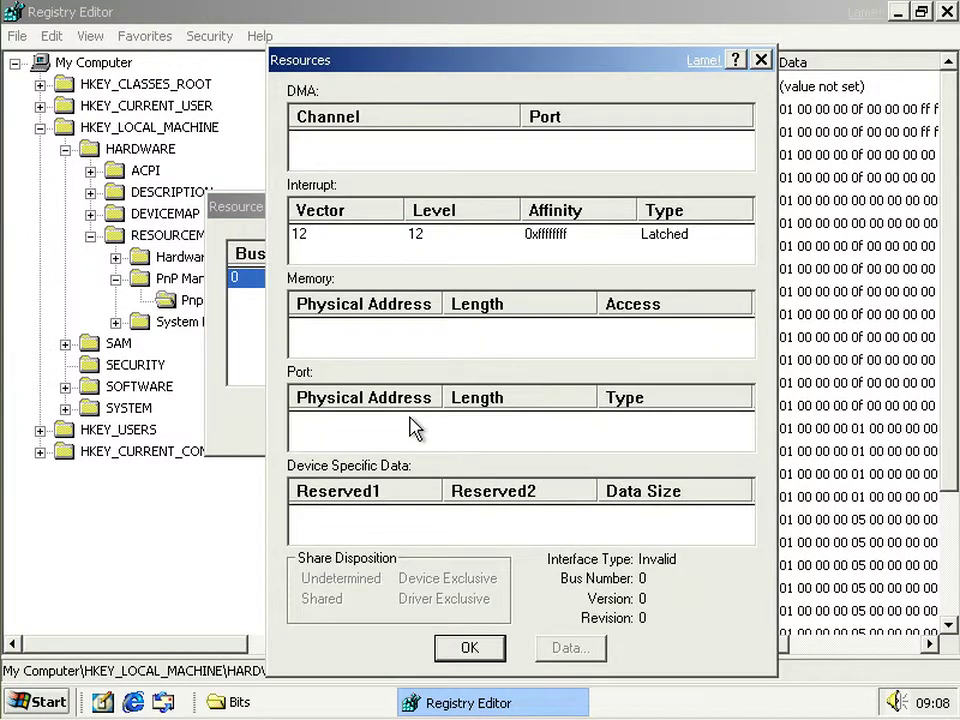
pyautogui.click(374, 240)
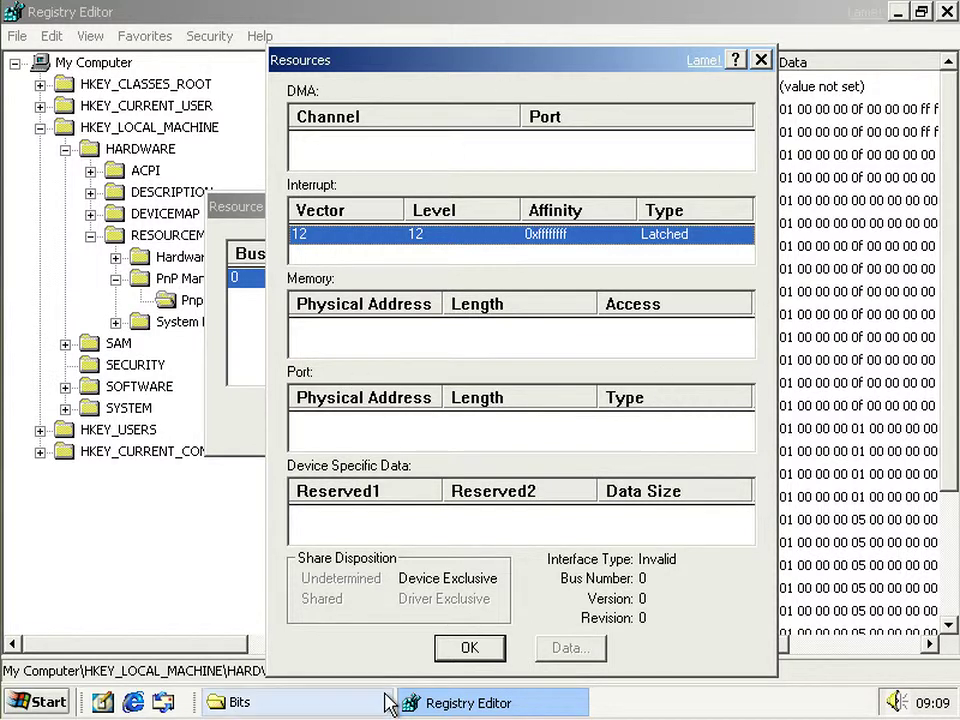
pyautogui.click(469, 649)
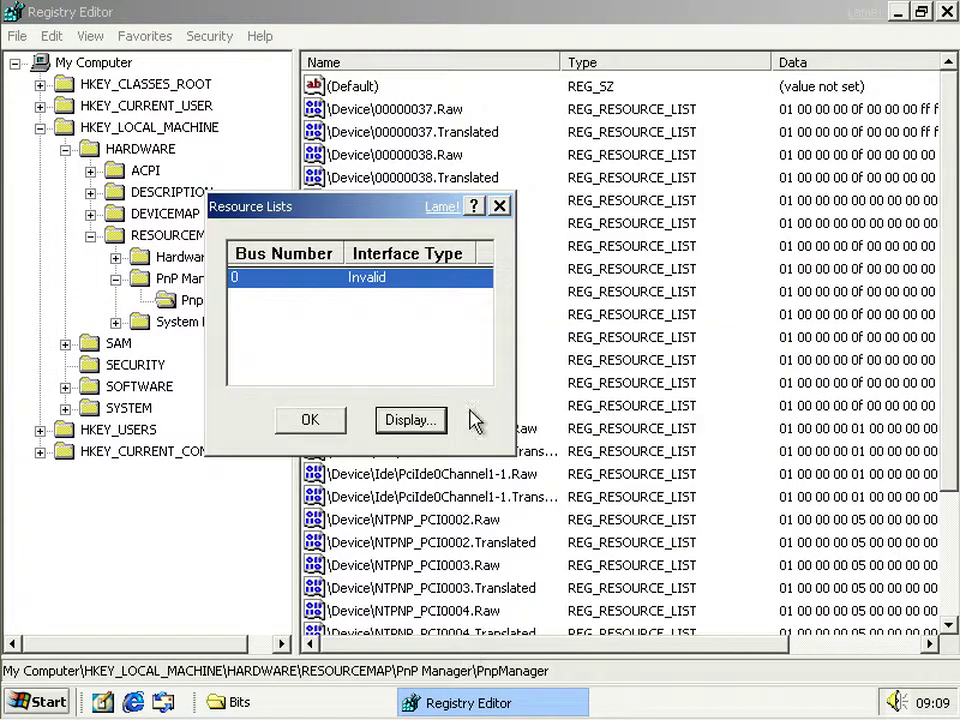
pyautogui.click(310, 420)
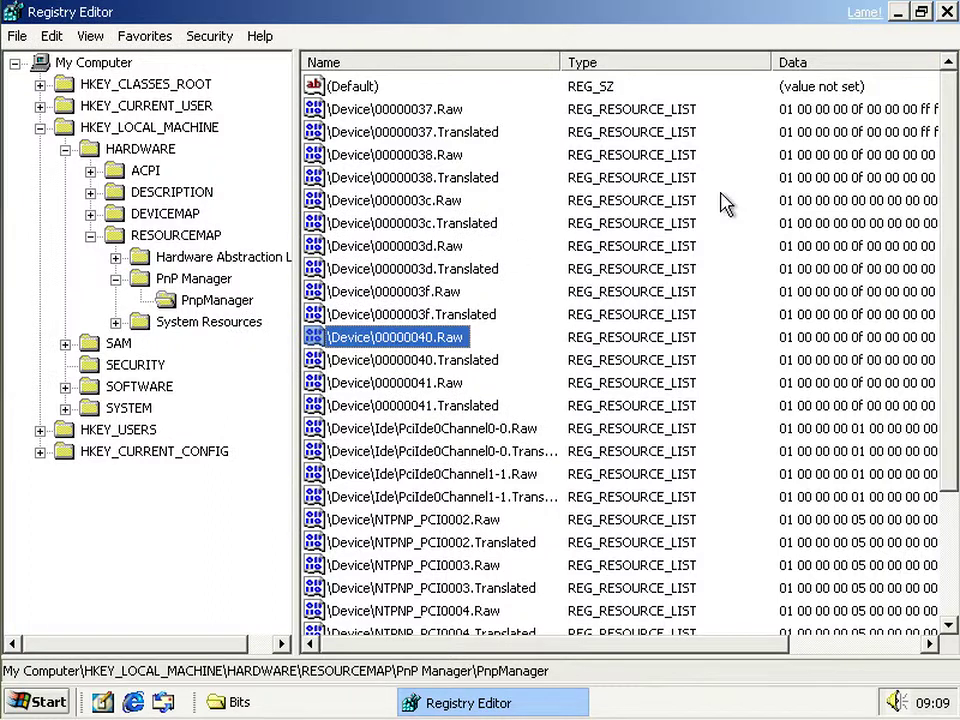
pyautogui.click(440, 384)
pyautogui.scroll(-3, 610, 390)
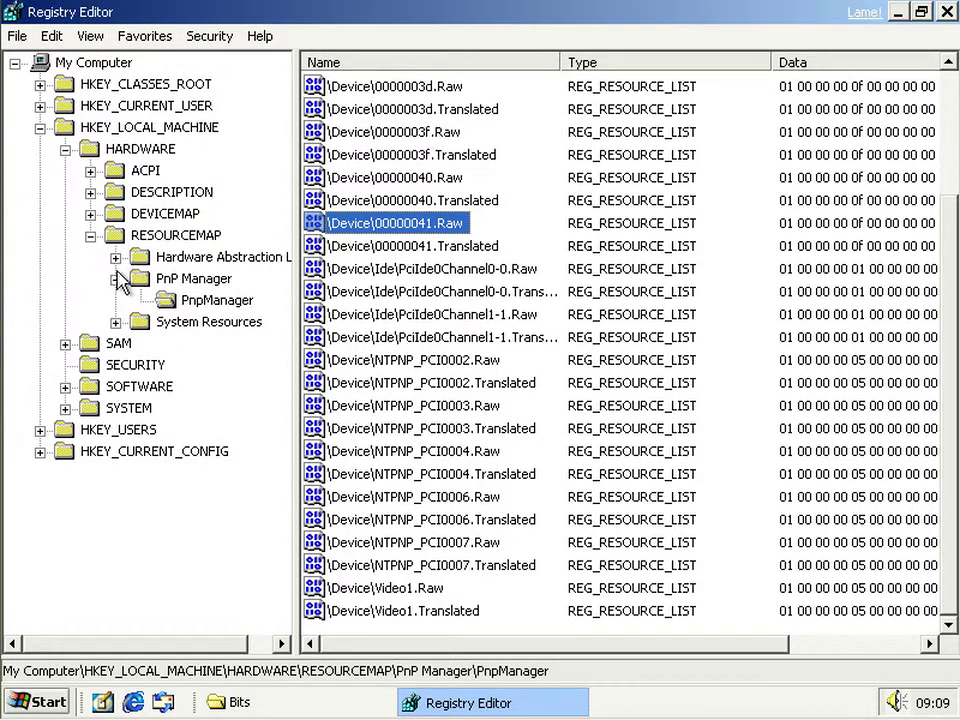
# - Browse the ACPI tables: expand FADT > VBOX__ > VBOXFACP to 00000001, then view FACS
pyautogui.click(90, 171)
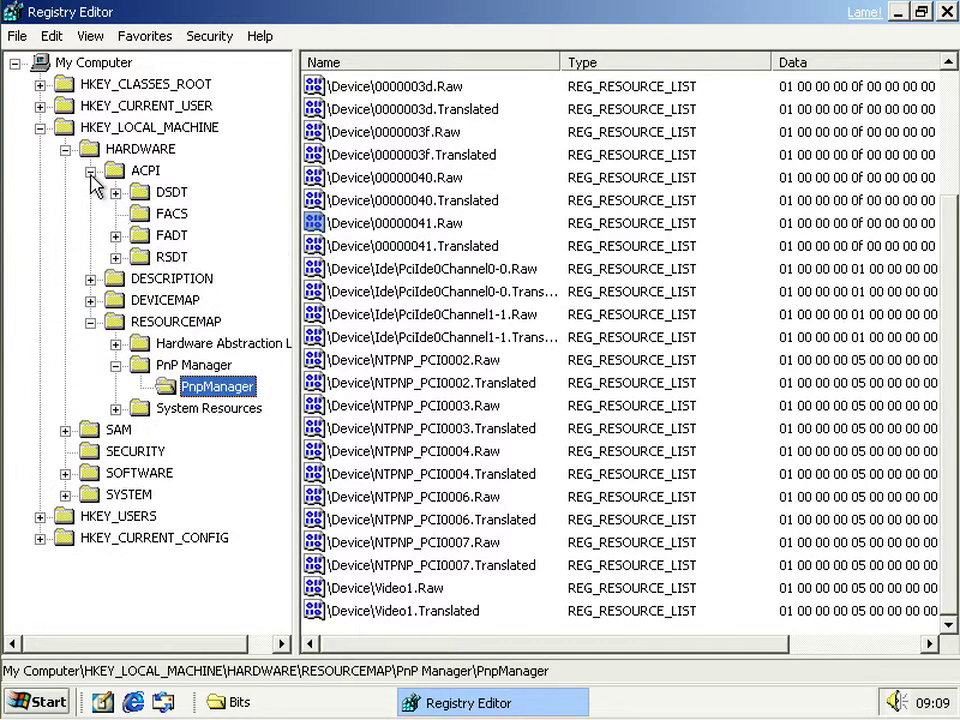
pyautogui.click(115, 235)
pyautogui.click(141, 257)
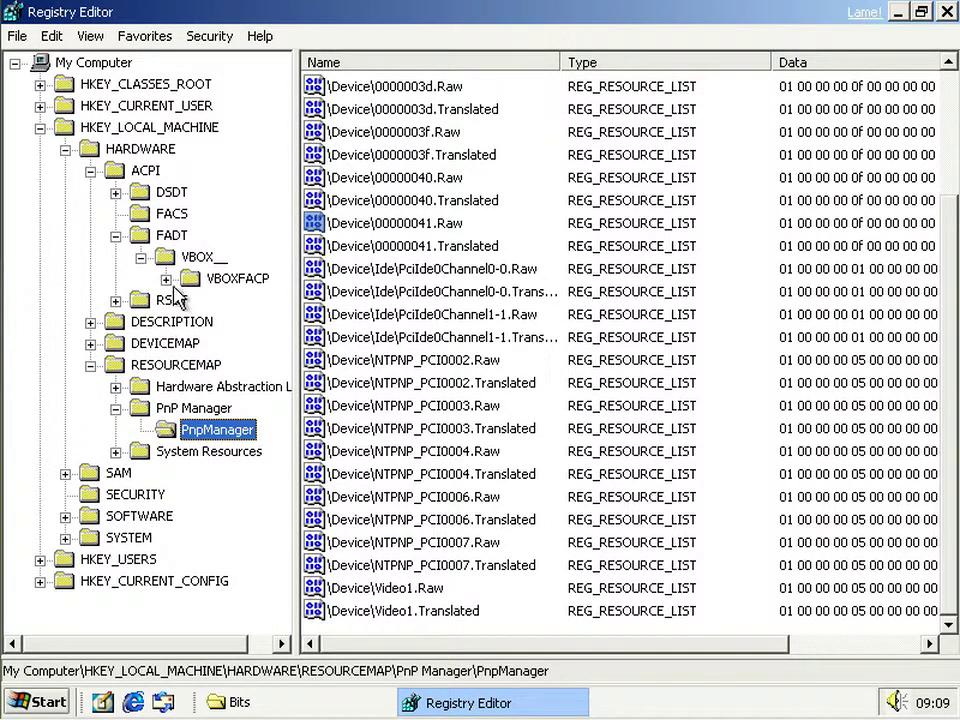
pyautogui.click(166, 279)
pyautogui.click(259, 302)
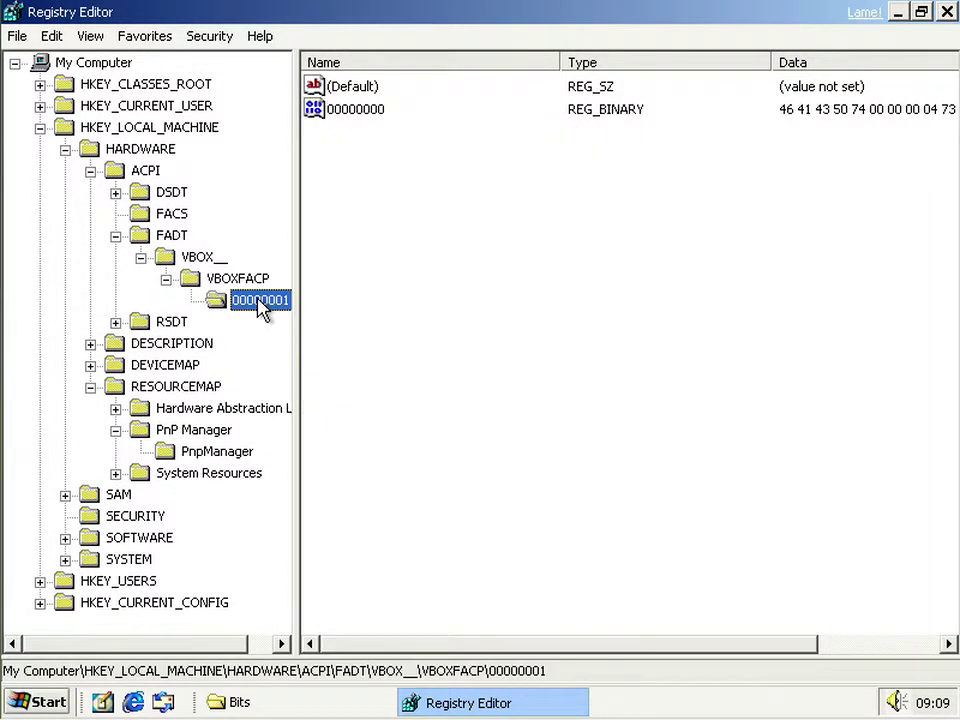
pyautogui.click(170, 216)
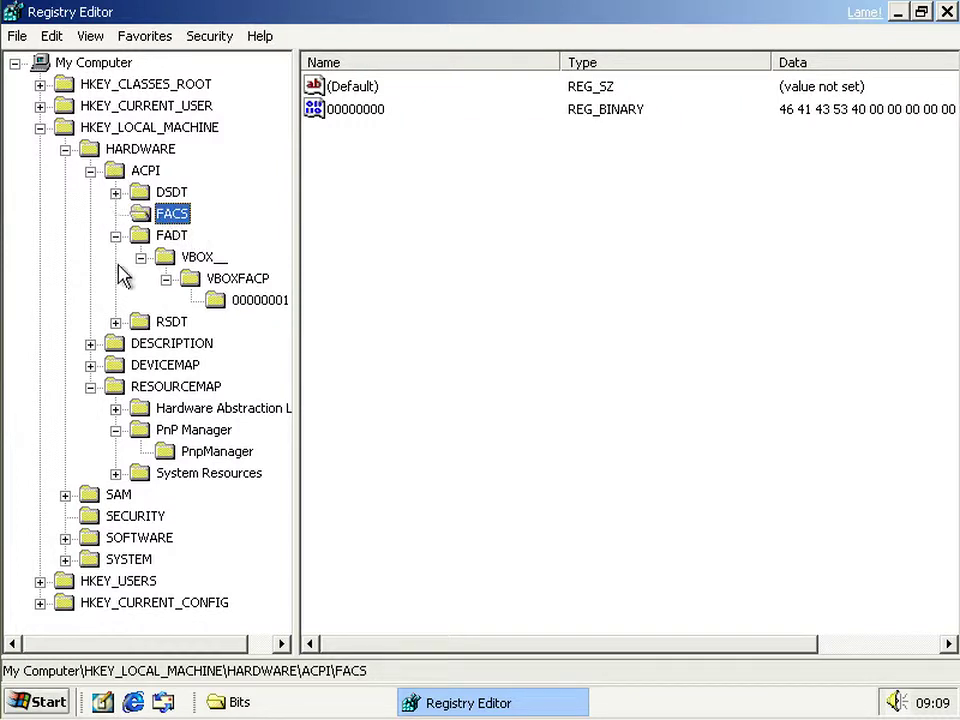
# - Open DESCRIPTION\System\CentralProcessor\0 and view its Configuration Data resource details
pyautogui.click(90, 343)
pyautogui.click(116, 366)
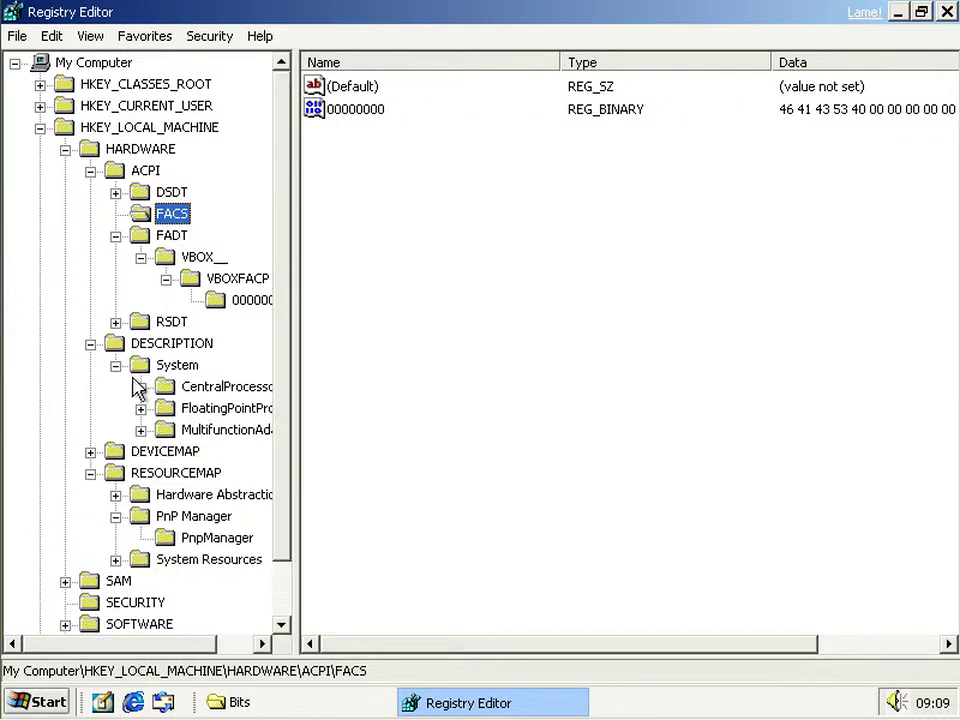
pyautogui.click(141, 387)
pyautogui.click(190, 406)
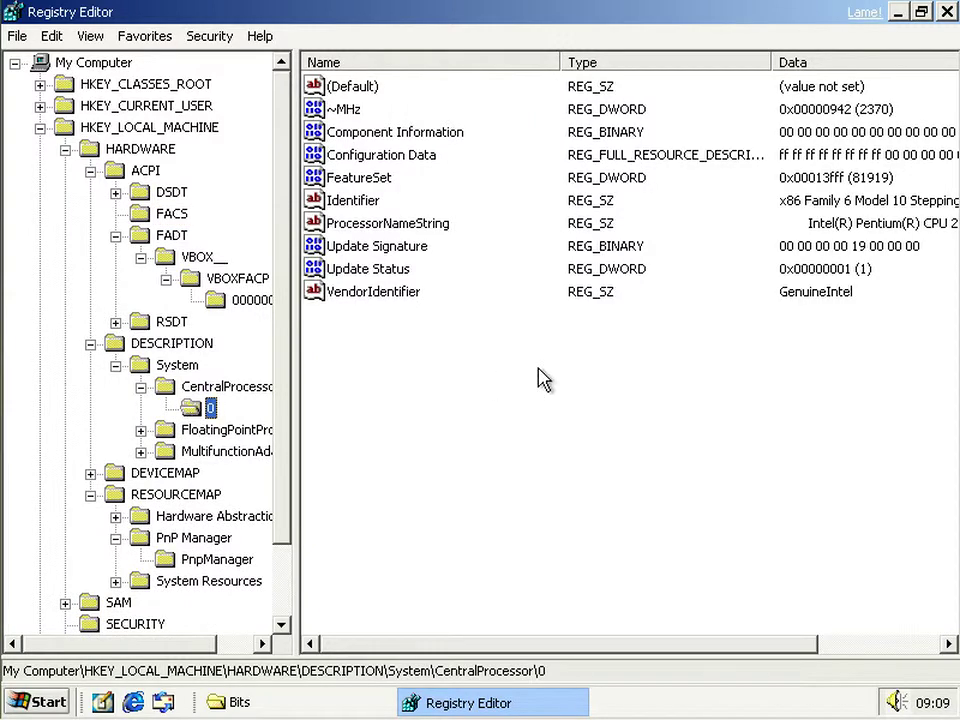
pyautogui.click(388, 155)
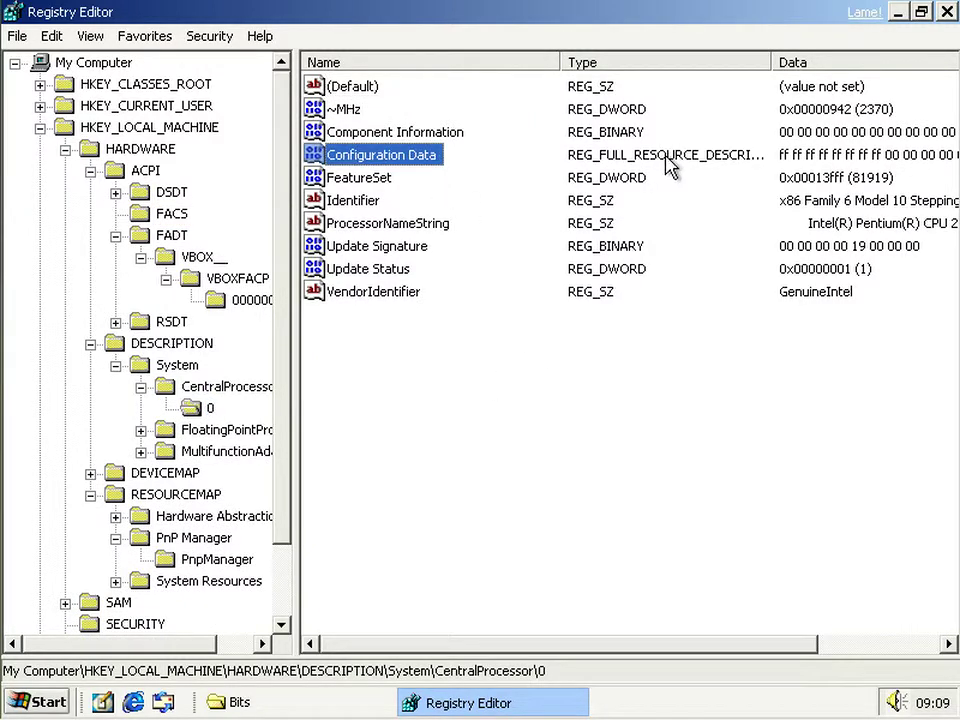
pyautogui.doubleClick(429, 158)
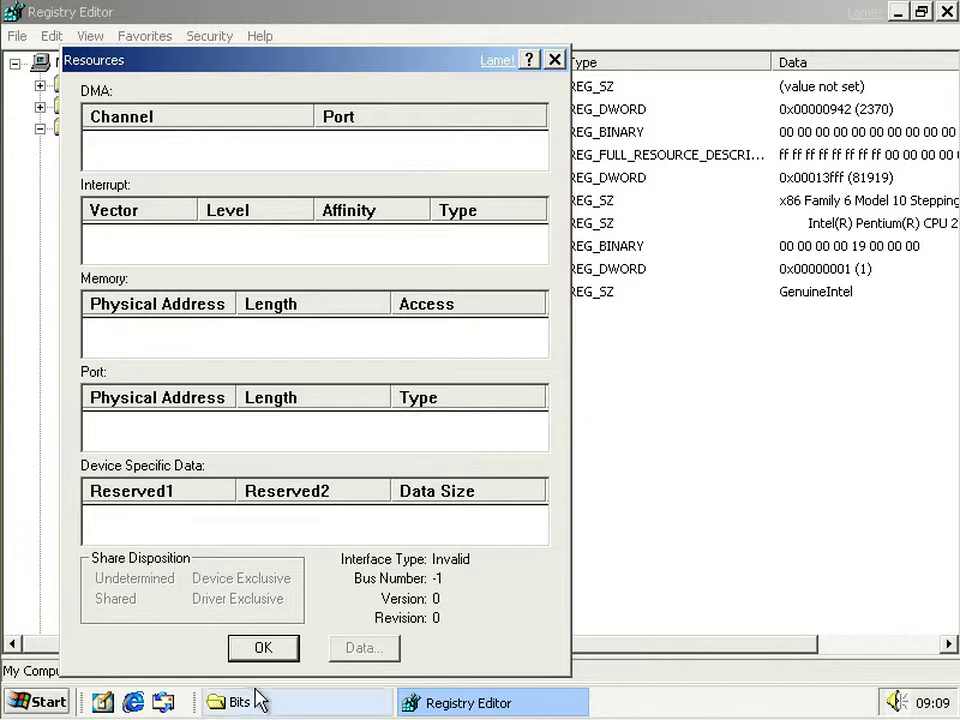
pyautogui.click(262, 648)
pyautogui.click(476, 153)
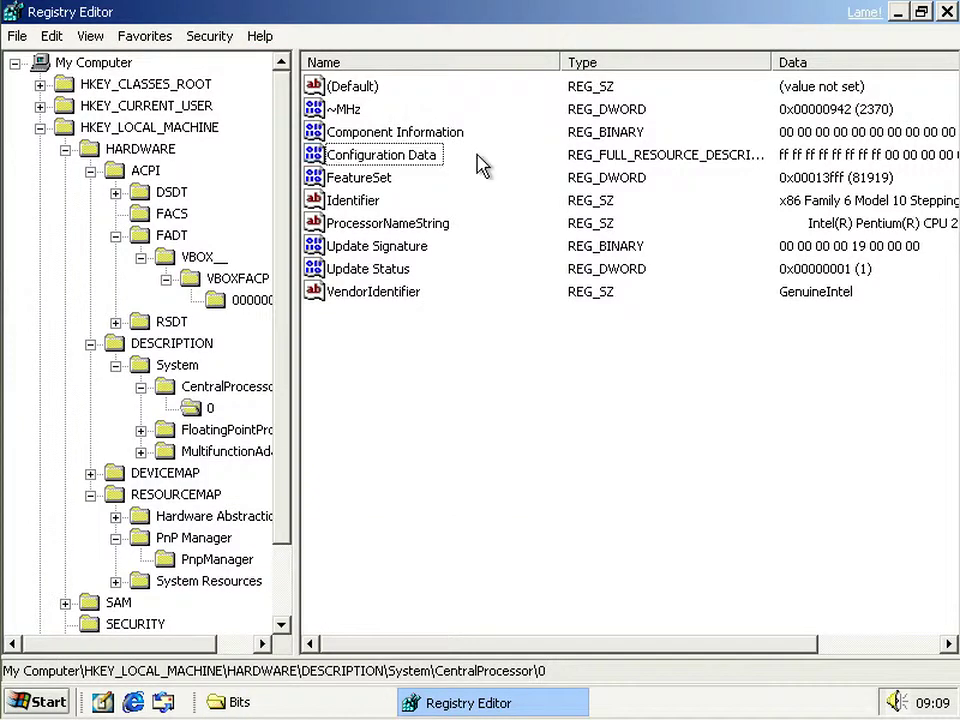
pyautogui.click(398, 228)
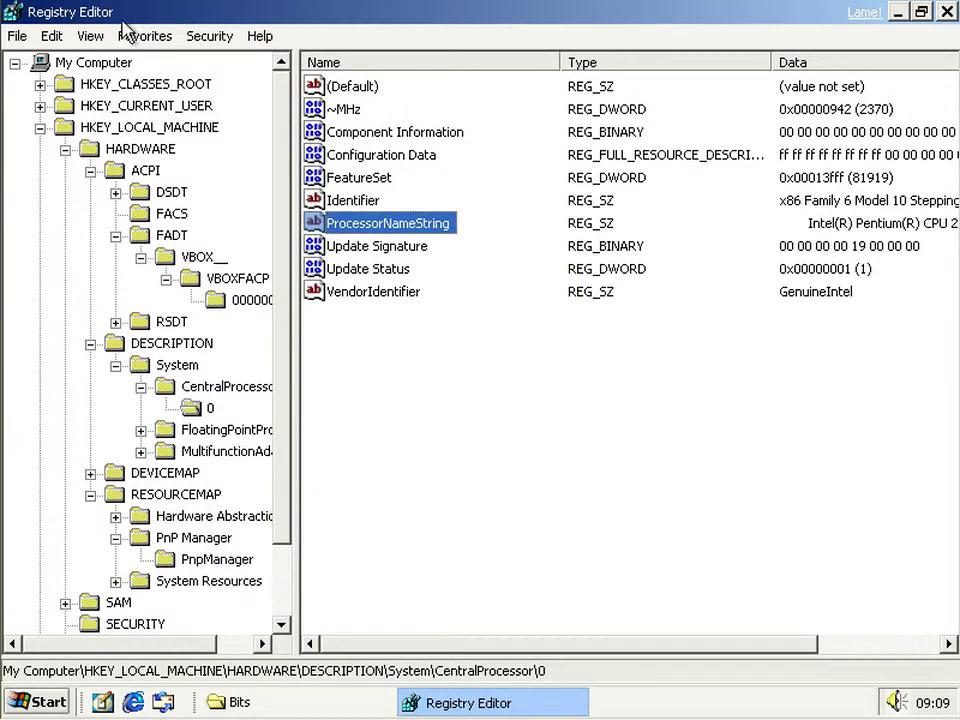
pyautogui.click(92, 37)
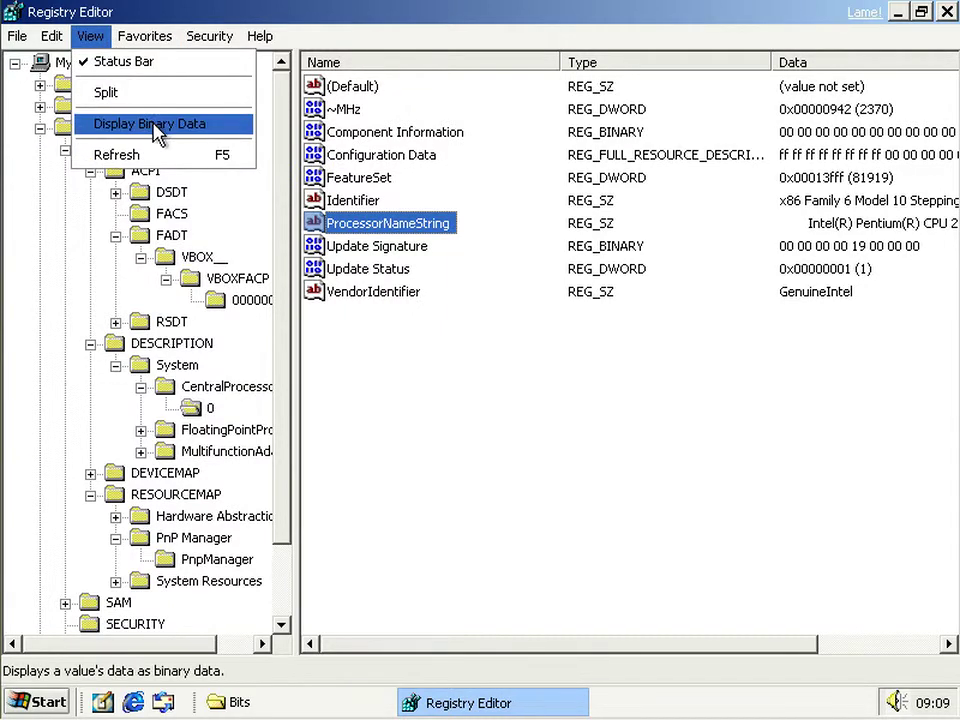
pyautogui.click(195, 125)
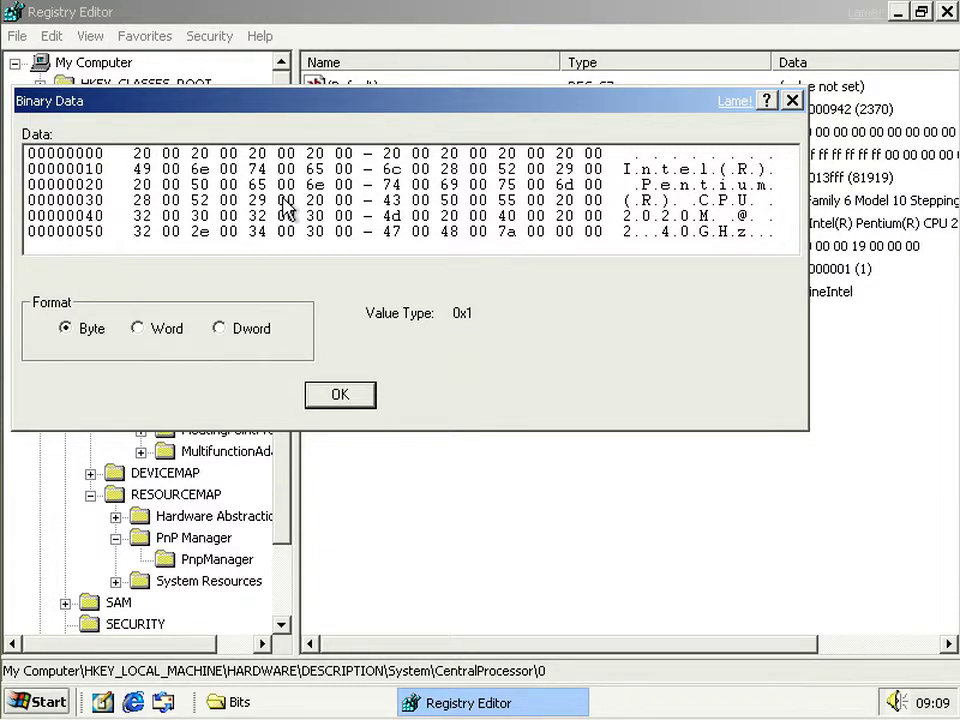
pyautogui.click(615, 154)
pyautogui.click(652, 186)
pyautogui.click(638, 170)
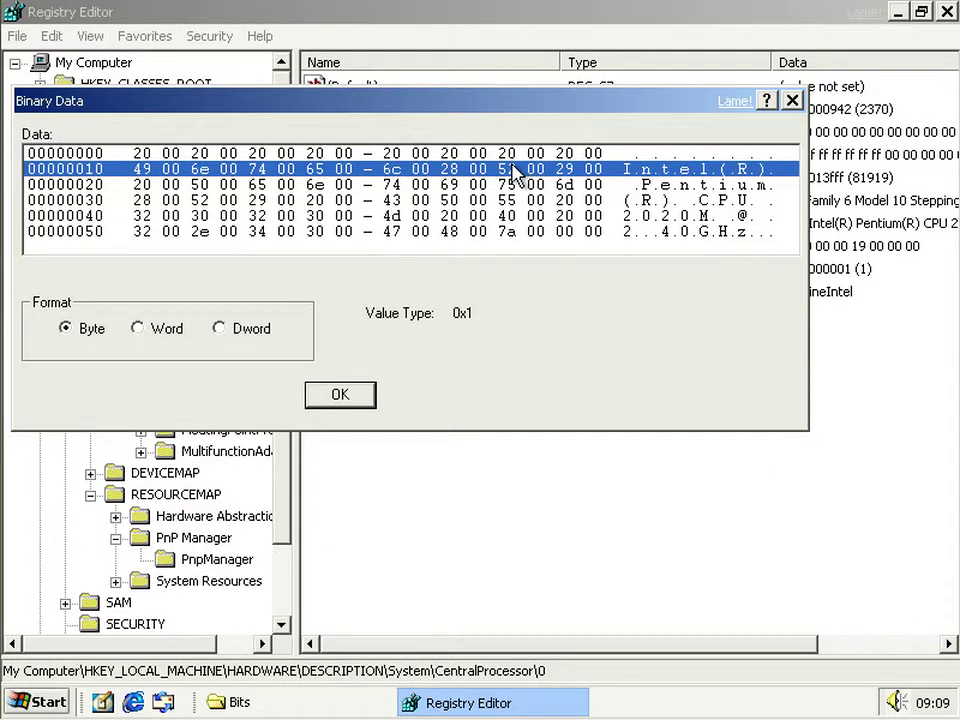
pyautogui.click(790, 104)
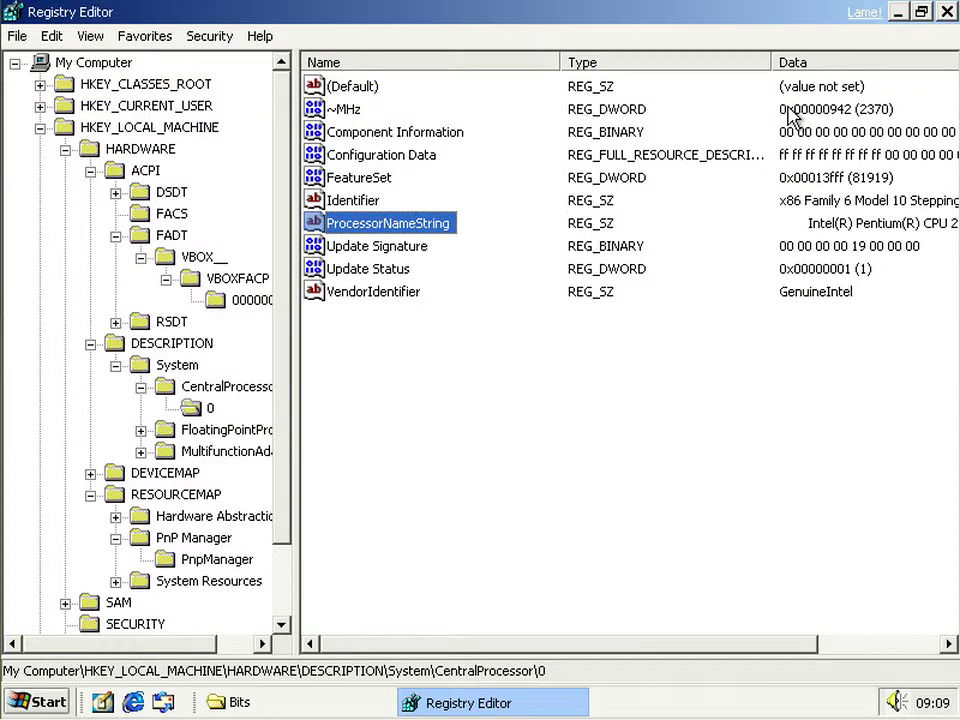
pyautogui.rightClick(362, 232)
pyautogui.click(418, 317)
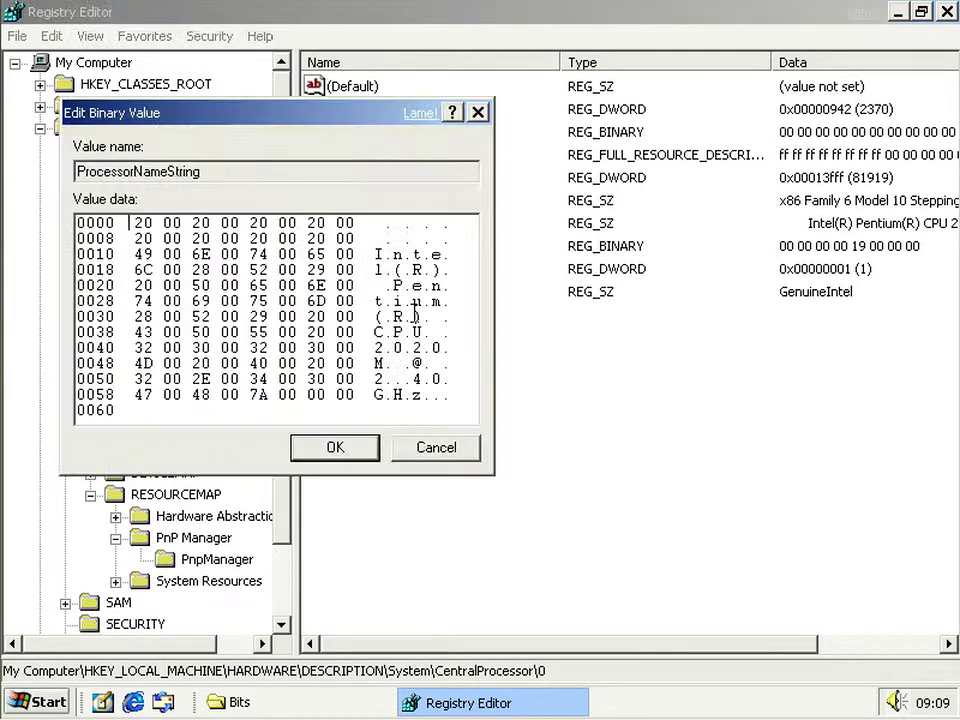
pyautogui.click(458, 452)
pyautogui.rightClick(368, 224)
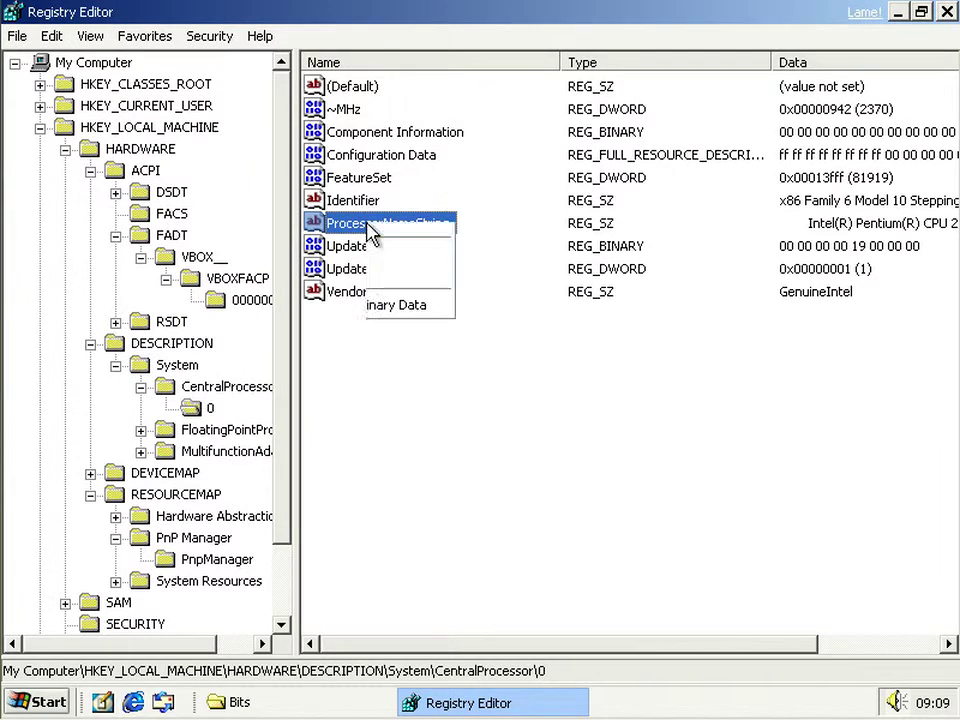
pyautogui.click(343, 324)
pyautogui.click(200, 36)
pyautogui.moveTo(135, 40)
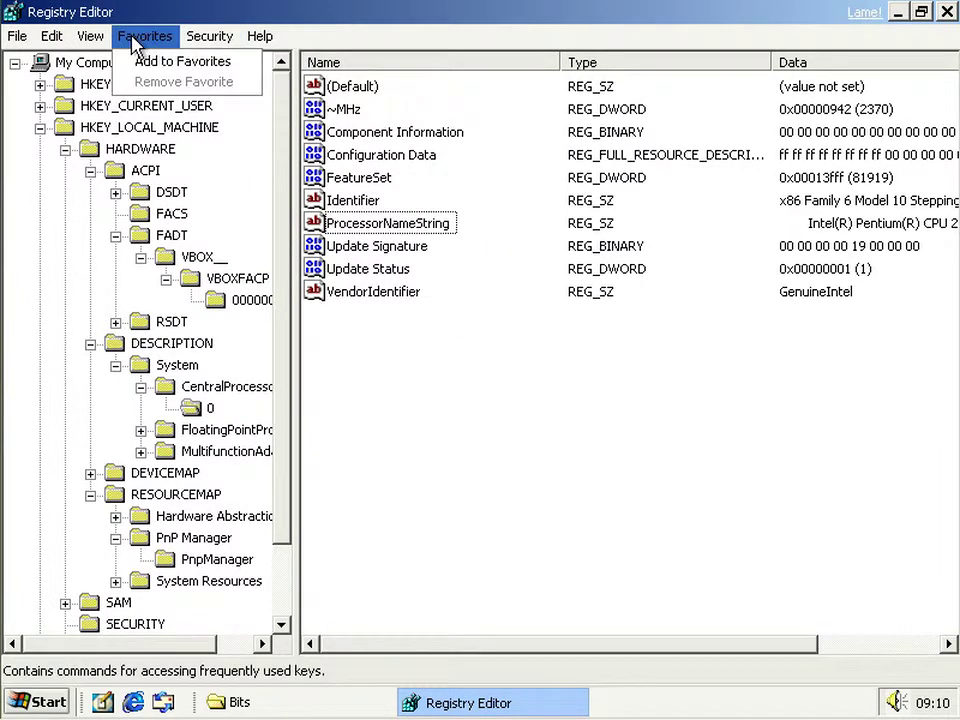
pyautogui.click(90, 42)
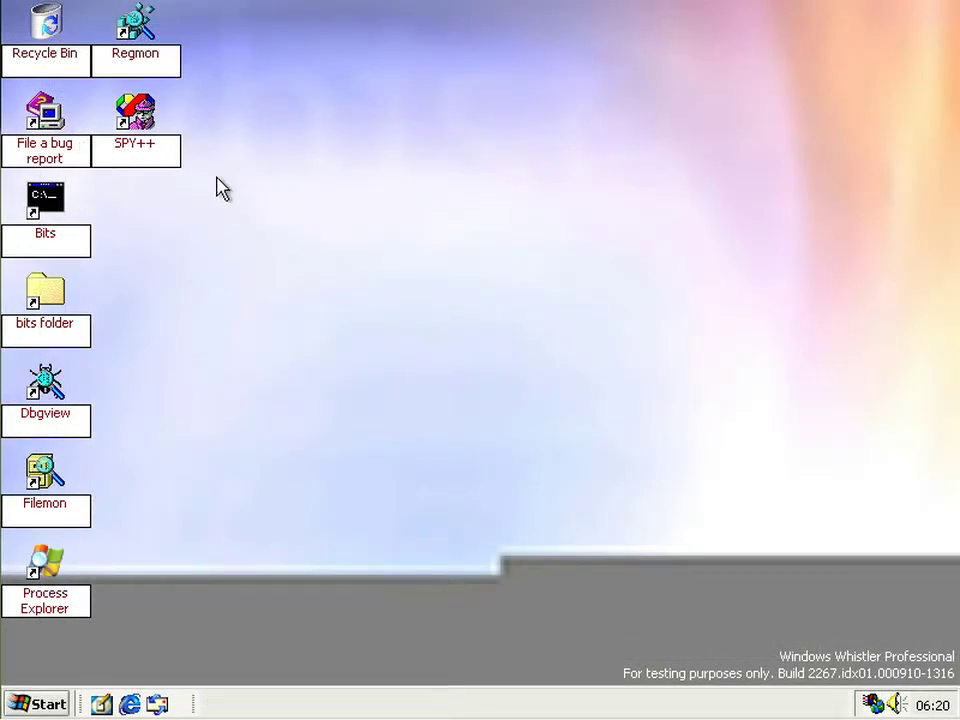
# - Check 'Run as different user' in the SPY++ shortcut's advanced properties and save
pyautogui.rightClick(136, 143)
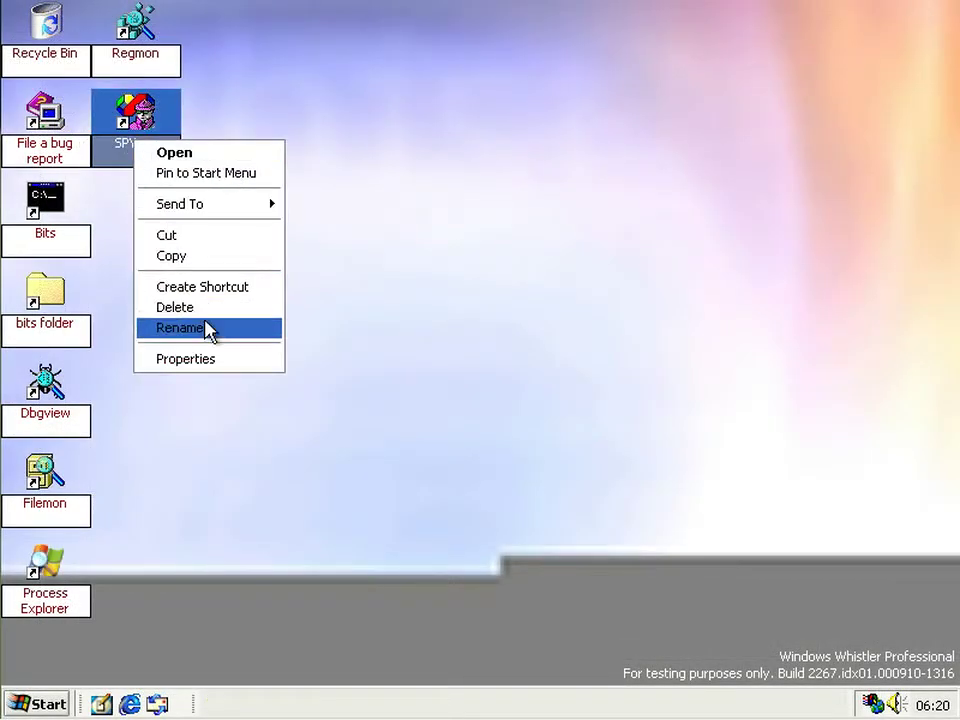
pyautogui.click(205, 360)
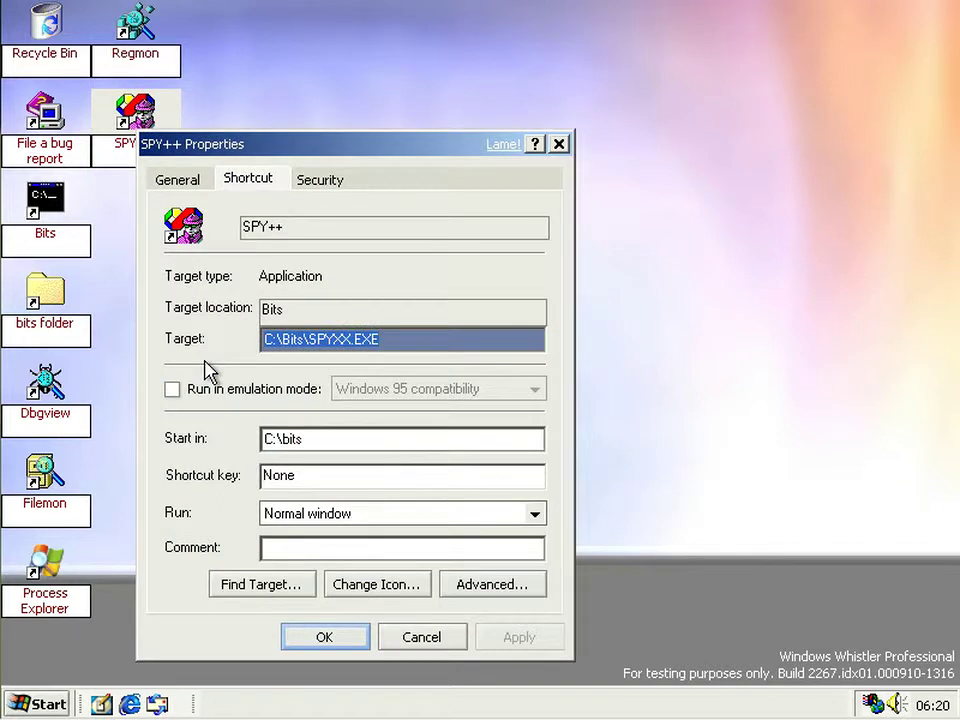
pyautogui.click(462, 590)
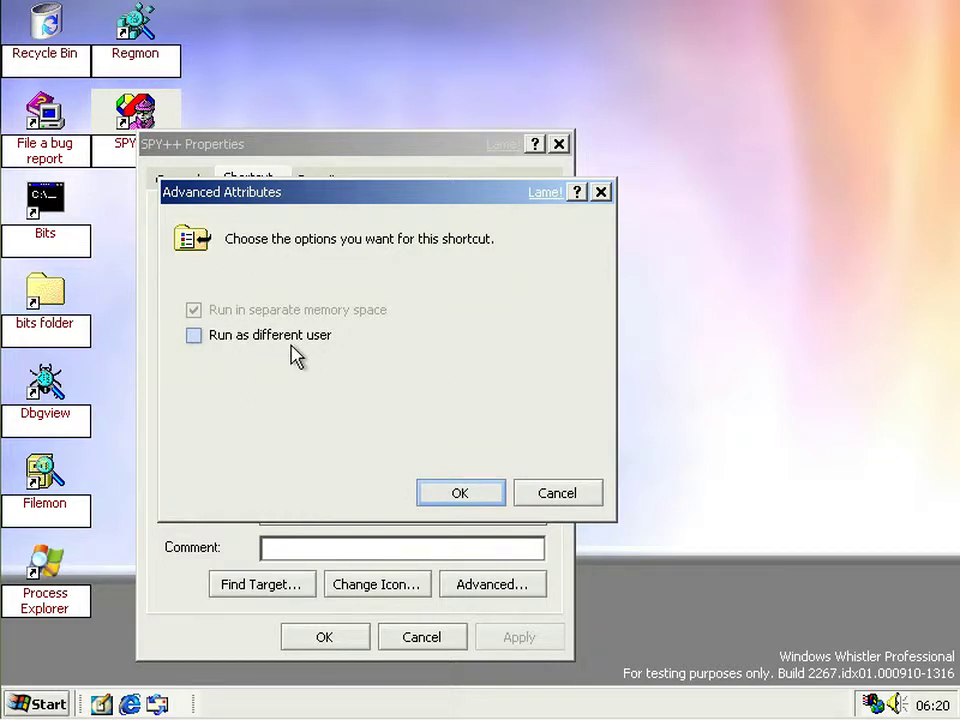
pyautogui.moveTo(252, 203); pyautogui.dragTo(377, 200)
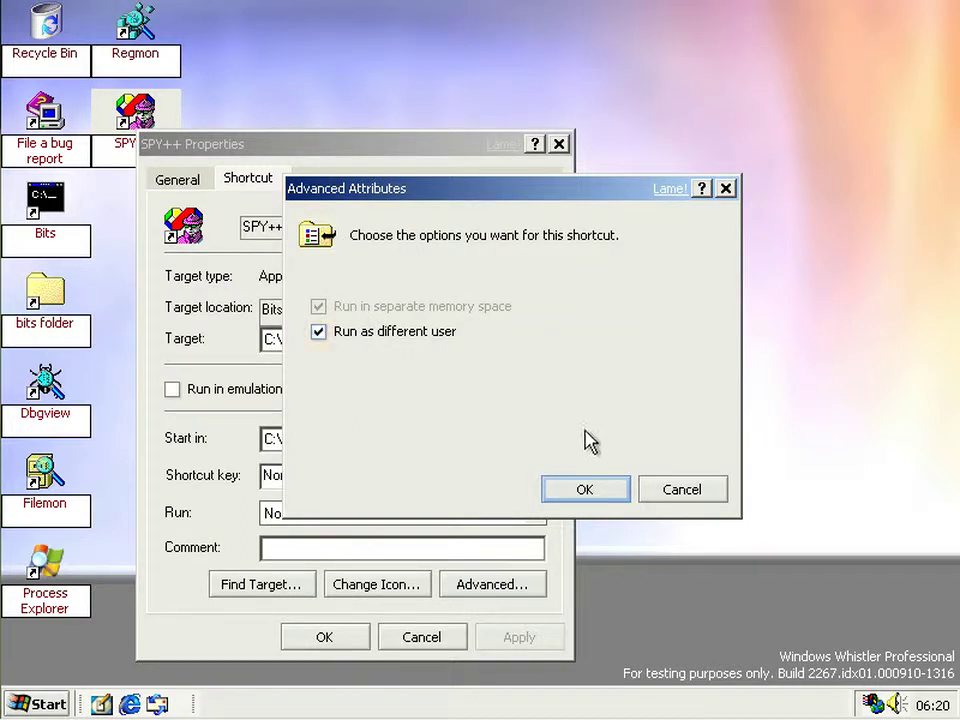
pyautogui.click(588, 487)
pyautogui.click(335, 641)
pyautogui.rightClick(133, 143)
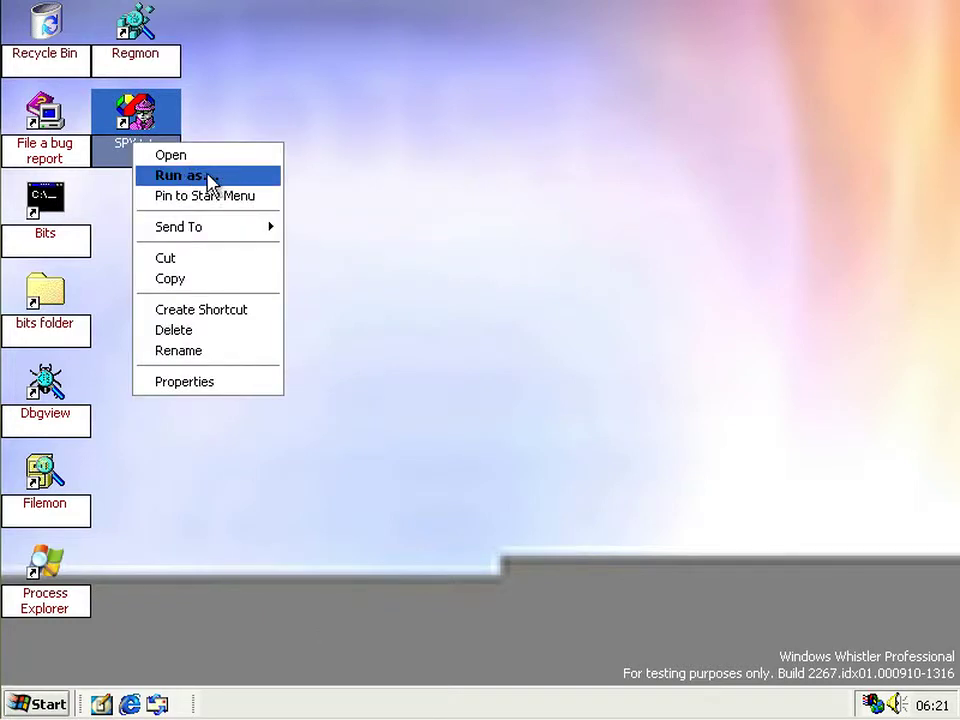
# - Launch SPY++ as the protected current user and dismiss the missing-privilege error
pyautogui.doubleClick(170, 140)
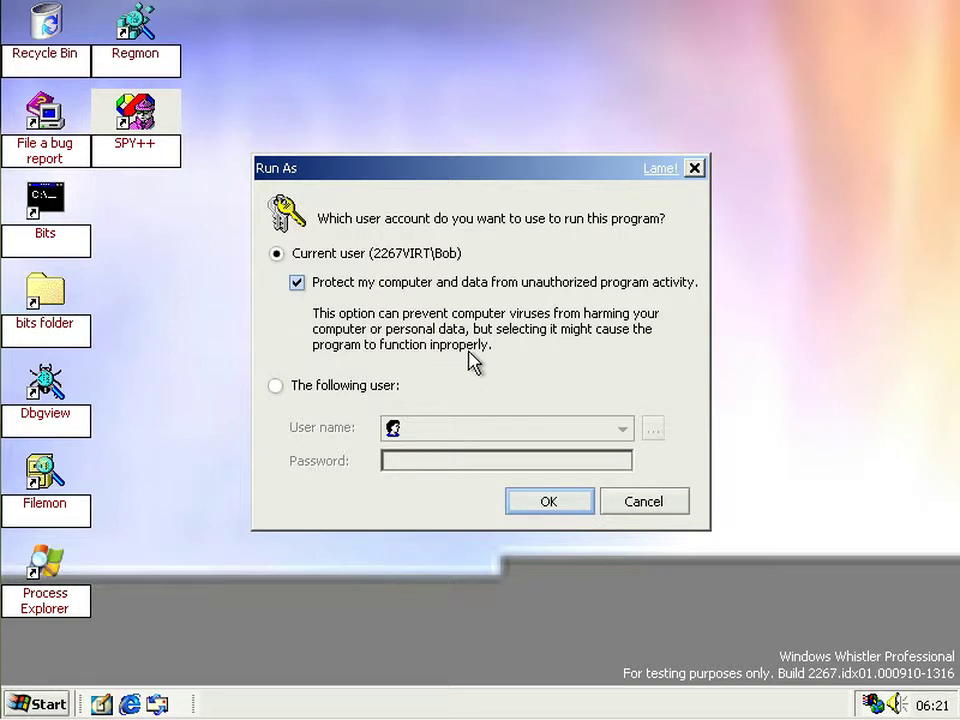
pyautogui.click(548, 500)
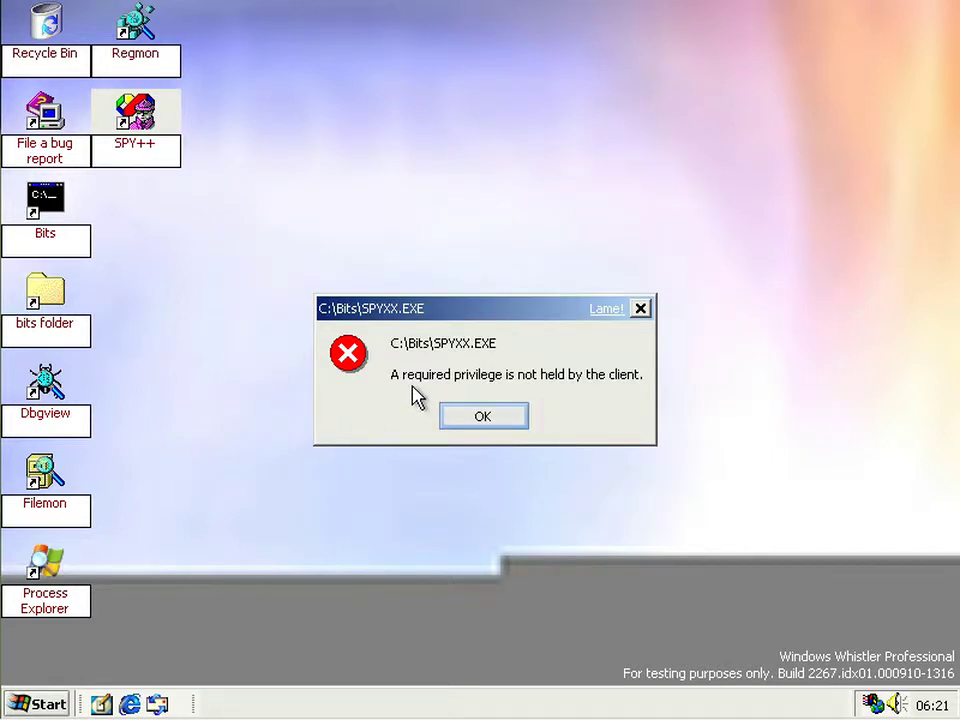
pyautogui.click(483, 419)
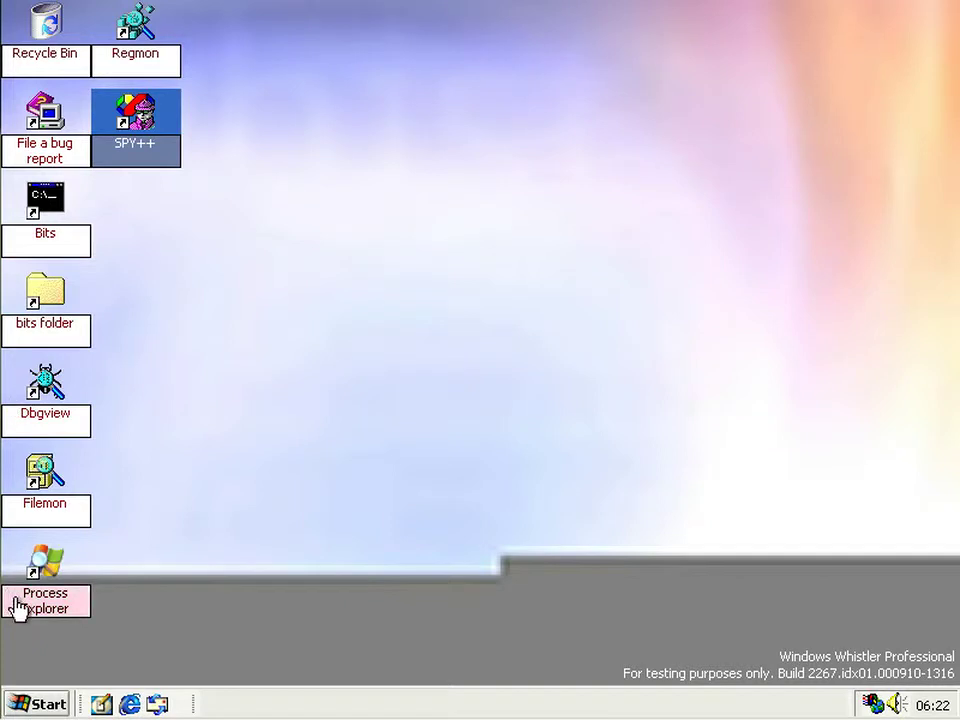
# - Uncheck 'Run as different user' in the SPY++ shortcut's advanced properties and save
pyautogui.rightClick(140, 118)
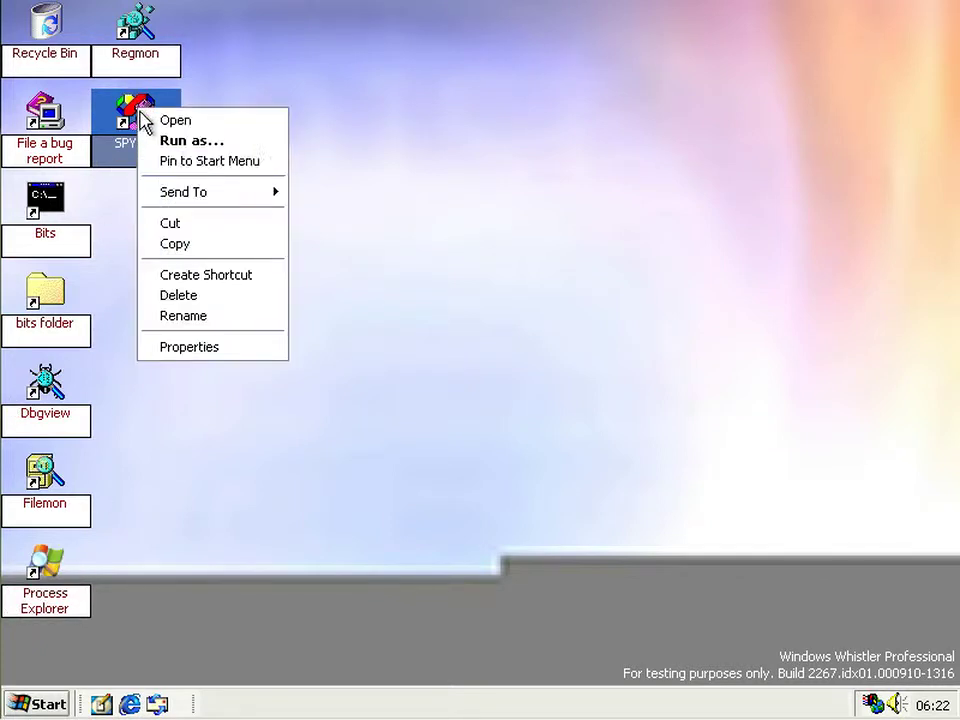
pyautogui.click(216, 347)
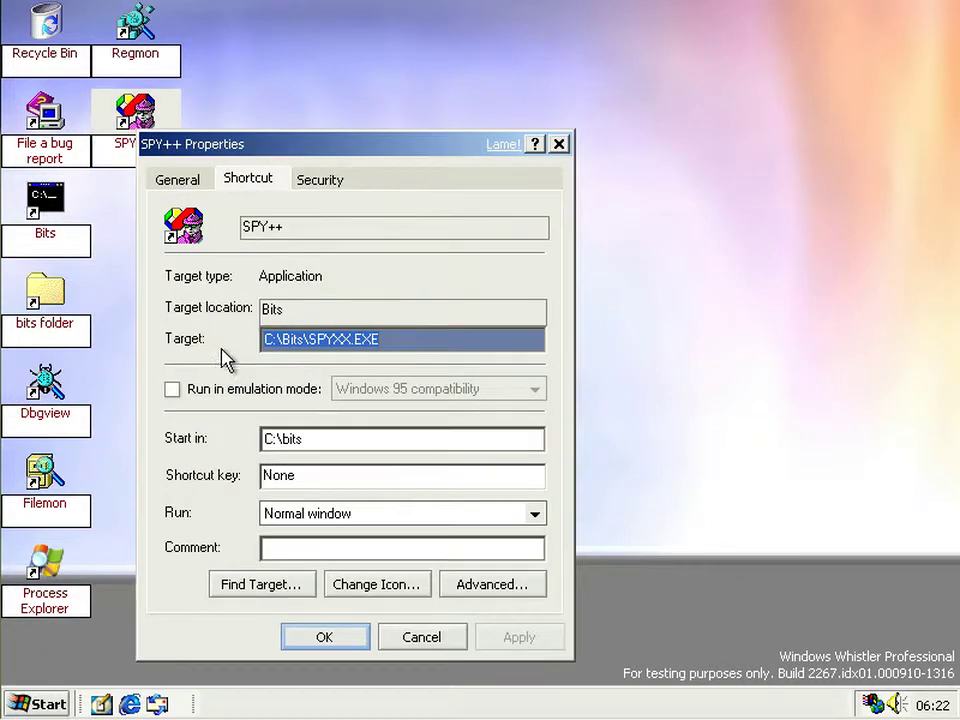
pyautogui.click(467, 584)
pyautogui.click(328, 339)
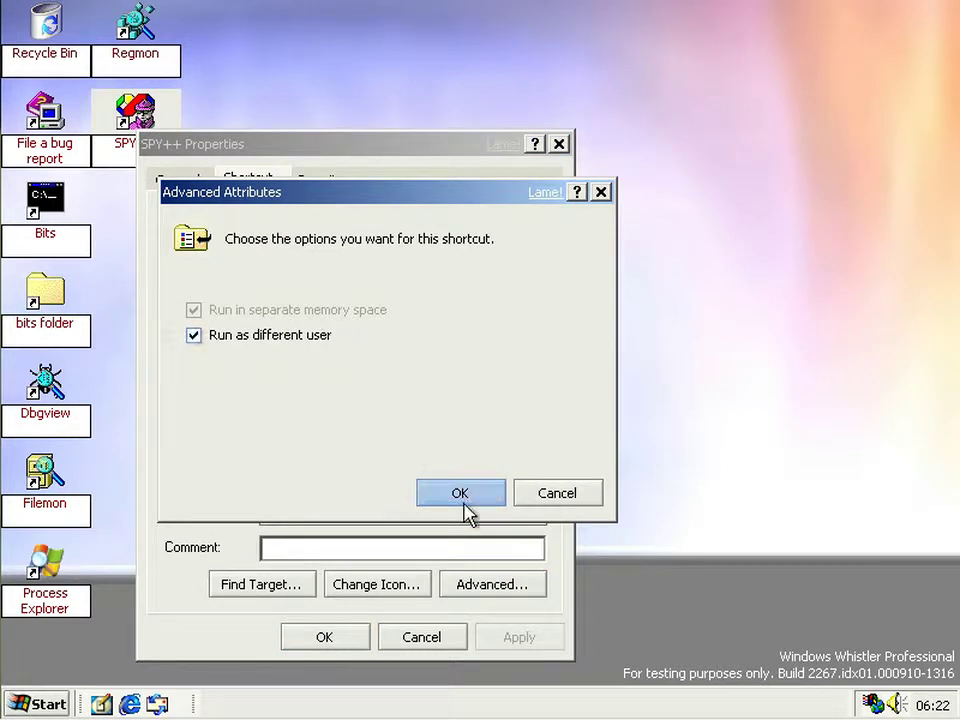
pyautogui.click(331, 338)
pyautogui.click(491, 497)
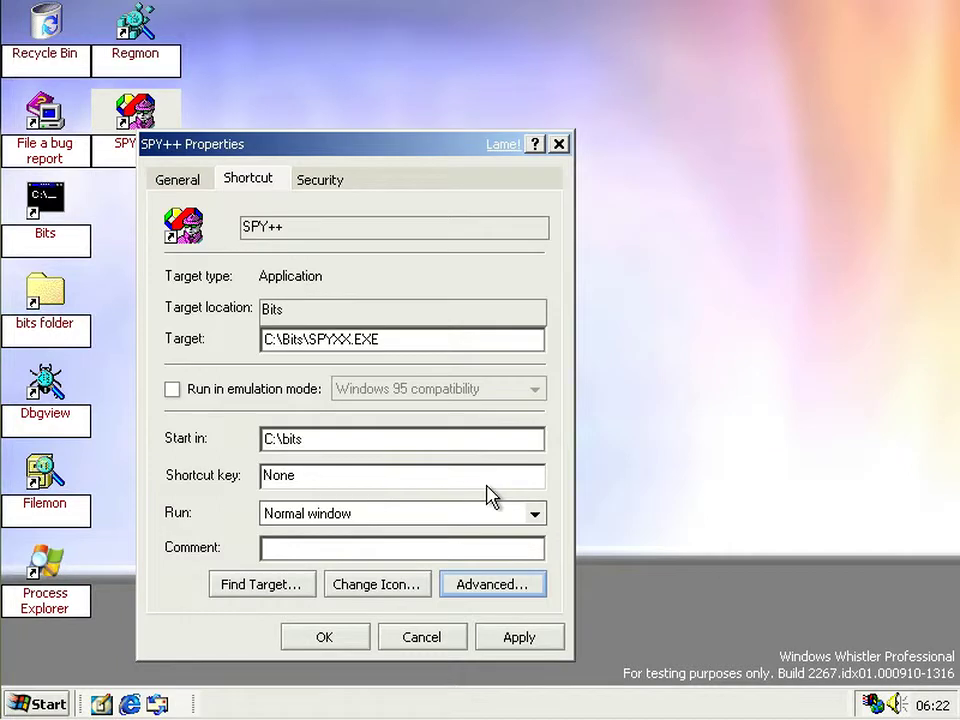
pyautogui.click(345, 641)
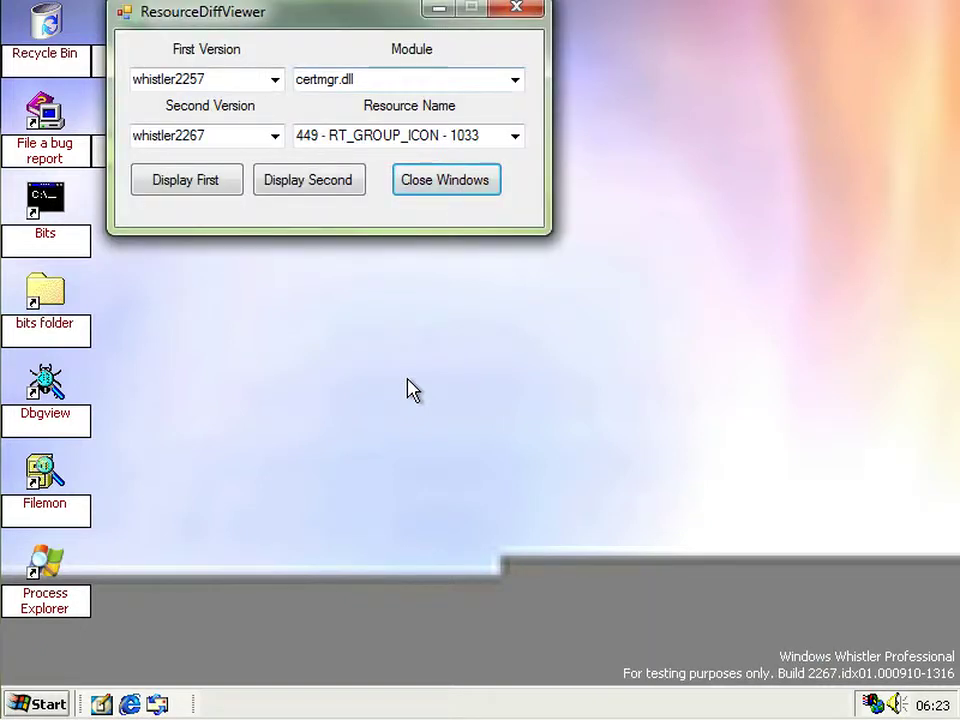
# - Display the whistler2267 version of group icon 444 and move its preview aside
pyautogui.click(514, 135)
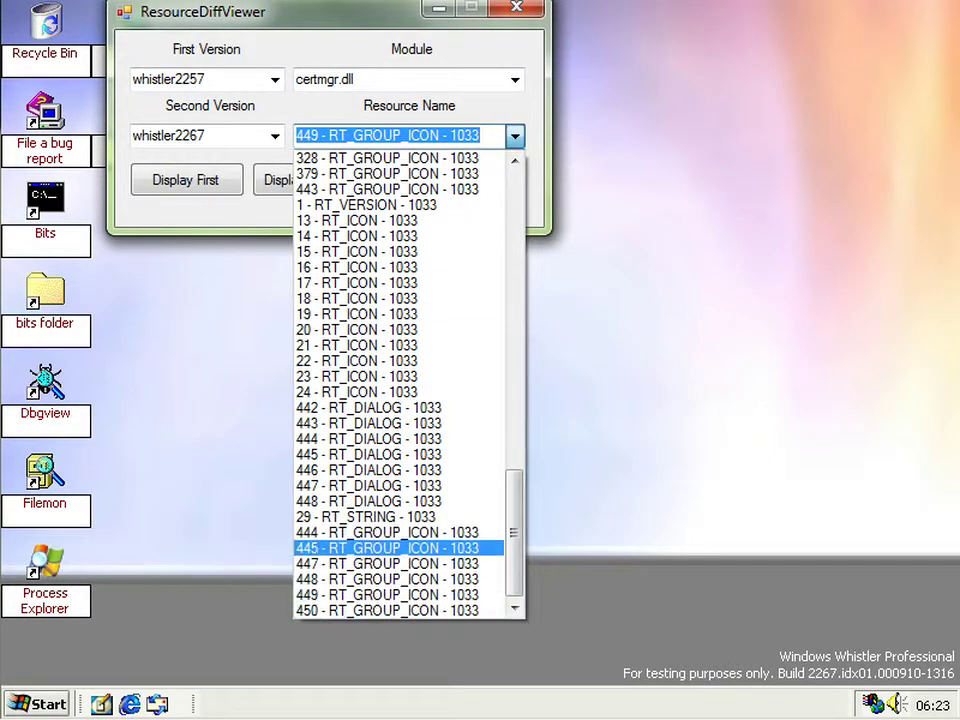
pyautogui.click(390, 532)
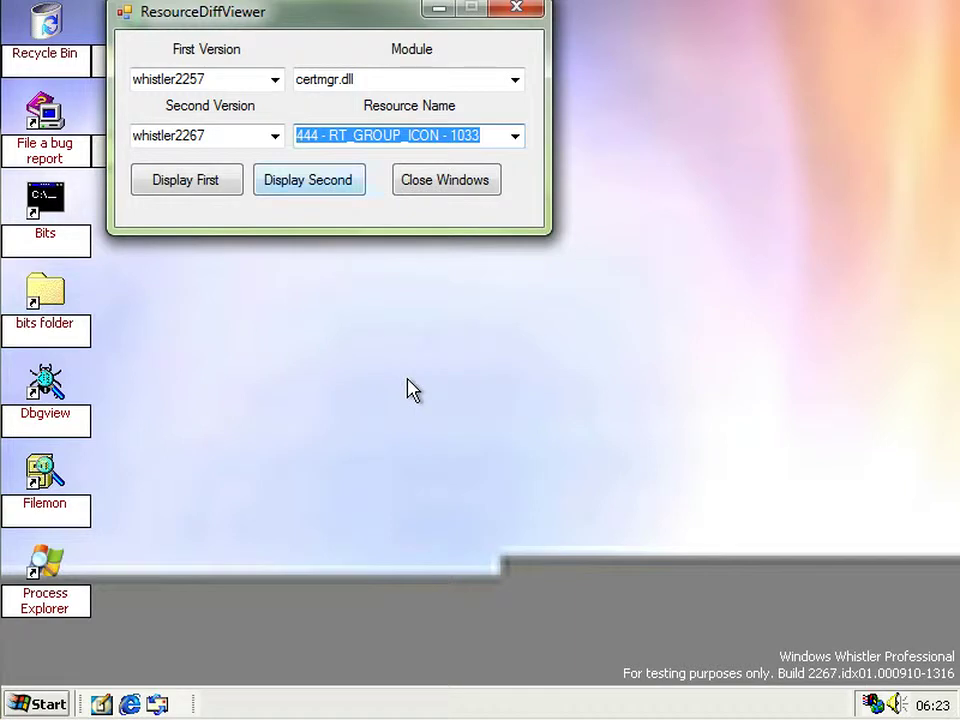
pyautogui.press('Return')
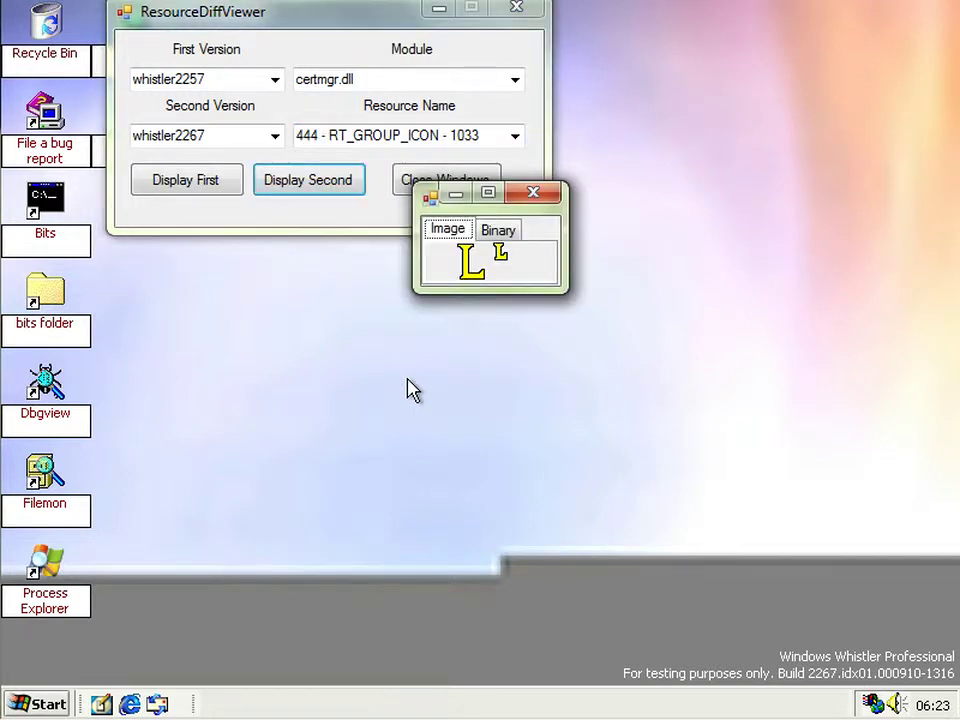
pyautogui.moveTo(489, 192); pyautogui.dragTo(489, 276)
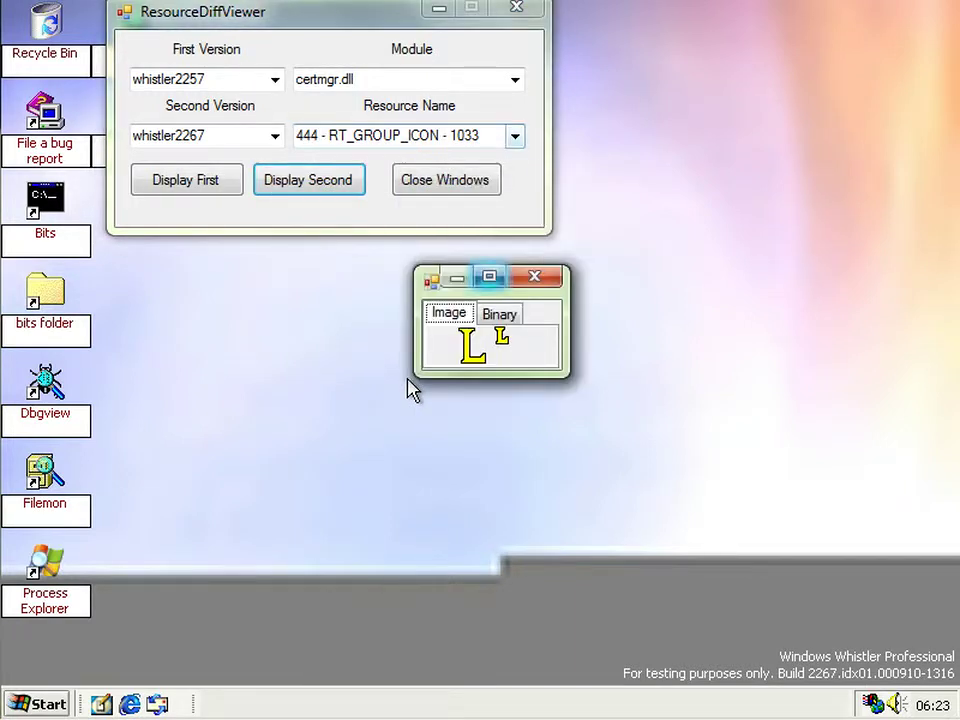
# - Display group icon 445's second version and place its preview beside the first
pyautogui.click(514, 135)
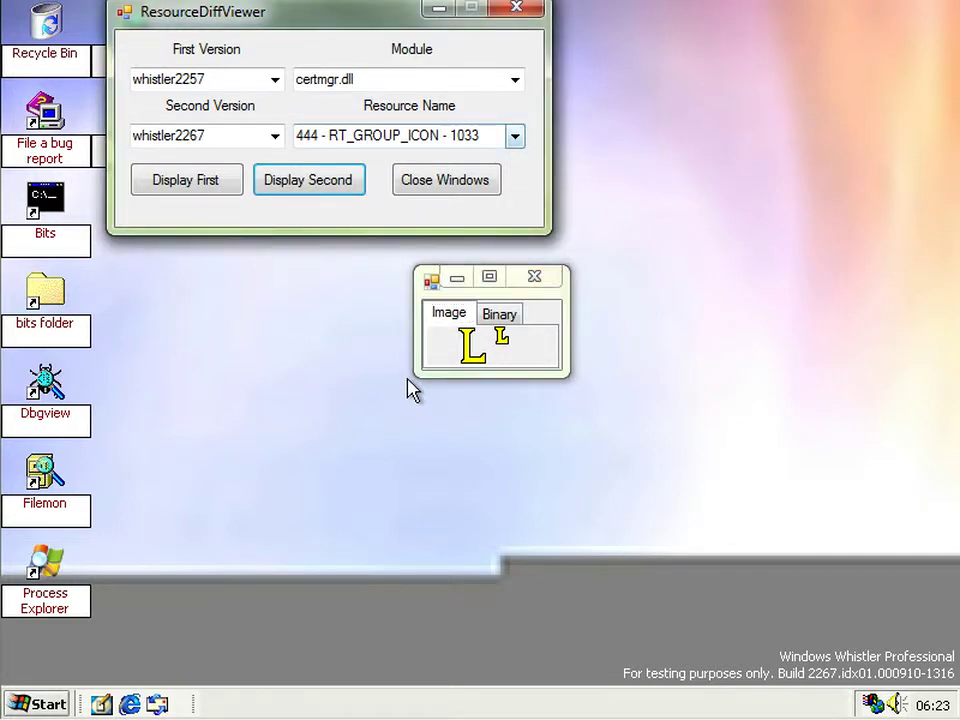
pyautogui.press('Up')
pyautogui.press('Up')
pyautogui.press('Up')
pyautogui.press('Up')
pyautogui.press('Return')
pyautogui.press('Tab')
pyautogui.press('Tab')
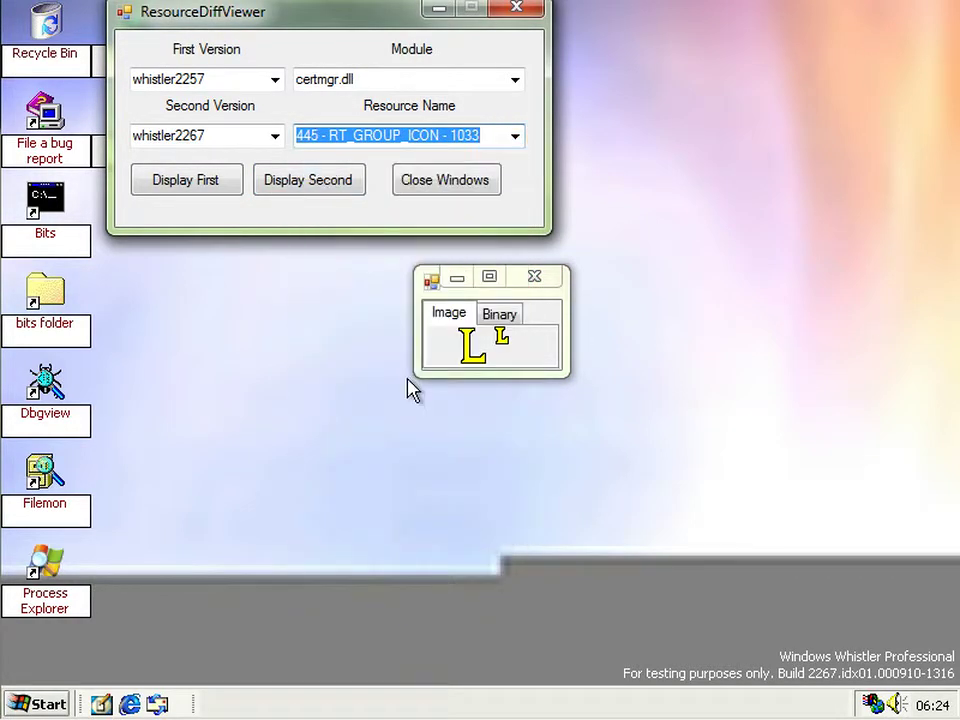
pyautogui.press('space')
pyautogui.hotkey('alt', 'space')
pyautogui.press('m')
pyautogui.press('Right')
pyautogui.press('Right')
pyautogui.press('Right')
pyautogui.press('Right')
pyautogui.press('Right')
pyautogui.press('Right')
pyautogui.press('Right')
pyautogui.press('Right')
pyautogui.press('Right')
pyautogui.press('Right')
pyautogui.press('Right')
pyautogui.press('Right')
pyautogui.press('Right')
pyautogui.press('Right')
pyautogui.press('Right')
pyautogui.press('Right')
pyautogui.press('Right')
pyautogui.press('Right')
pyautogui.press('Right')
pyautogui.press('Right')
pyautogui.press('Down')
pyautogui.press('Down')
pyautogui.press('Down')
pyautogui.press('Down')
pyautogui.press('Down')
pyautogui.press('Down')
pyautogui.press('Down')
pyautogui.press('Down')
pyautogui.press('Down')
pyautogui.press('Down')
pyautogui.press('Return')
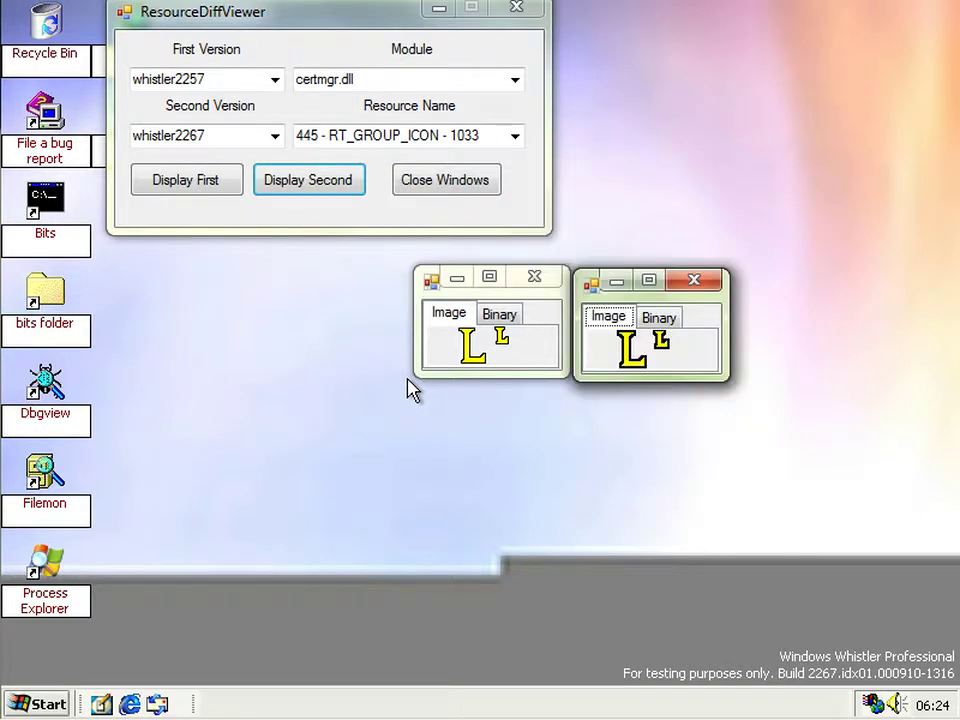
# - Display group icon 447's second version and place its H preview left of the others
pyautogui.hotkey('shift', 'Tab')
pyautogui.hotkey('shift', 'Tab')
pyautogui.hotkey('alt', 'Down')
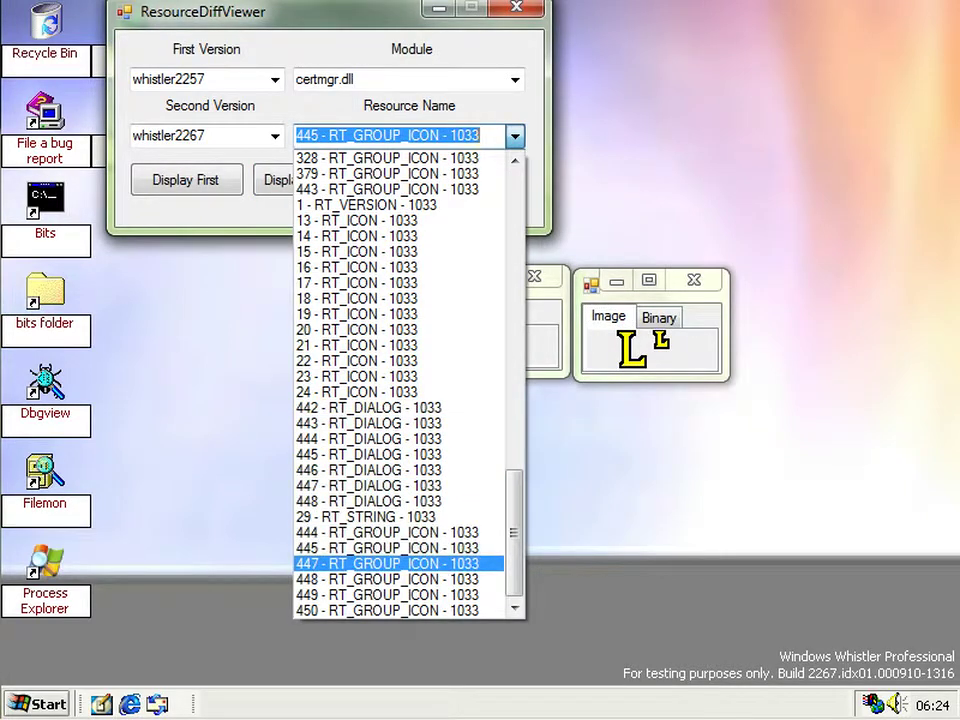
pyautogui.press('Down')
pyautogui.press('Return')
pyautogui.press('Tab')
pyautogui.press('Tab')
pyautogui.press('Return')
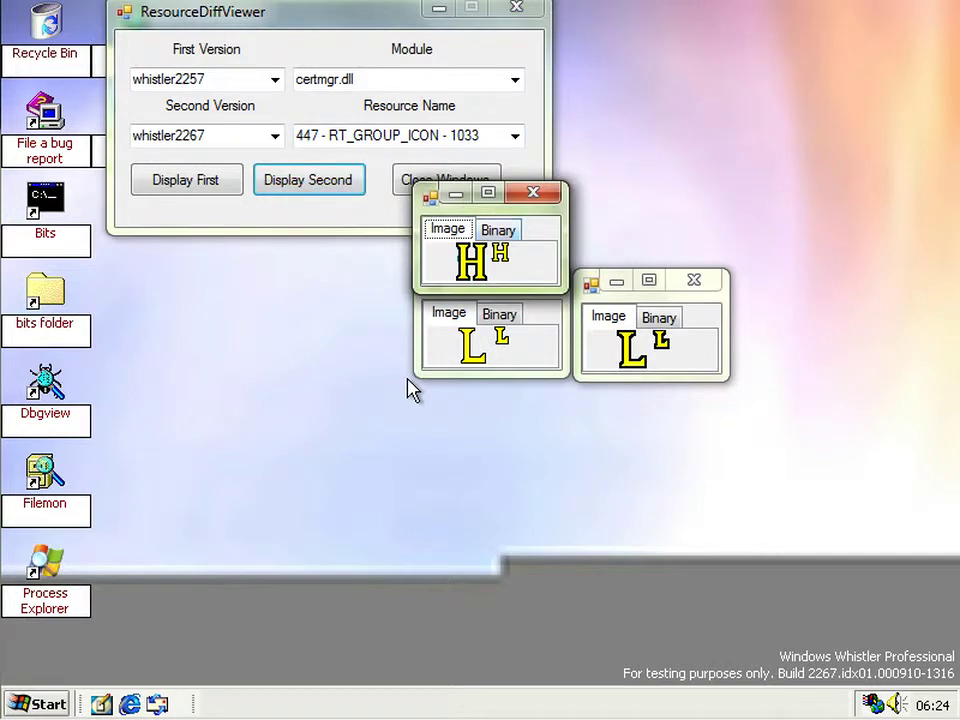
pyautogui.hotkey('alt', 'space')
pyautogui.press('m')
pyautogui.press('Left')
pyautogui.press('Left')
pyautogui.press('Left')
pyautogui.press('Left')
pyautogui.press('Left')
pyautogui.press('Left')
pyautogui.press('Left')
pyautogui.press('Left')
pyautogui.press('Left')
pyautogui.press('Left')
pyautogui.press('Left')
pyautogui.press('Left')
pyautogui.press('Left')
pyautogui.press('Left')
pyautogui.press('Left')
pyautogui.press('Left')
pyautogui.press('Left')
pyautogui.press('Left')
pyautogui.press('Left')
pyautogui.press('Left')
pyautogui.press('Down')
pyautogui.press('Down')
pyautogui.press('Down')
pyautogui.press('Down')
pyautogui.press('Down')
pyautogui.press('Down')
pyautogui.press('Down')
pyautogui.press('Down')
pyautogui.press('Down')
pyautogui.press('Down')
pyautogui.press('Down')
pyautogui.press('Return')
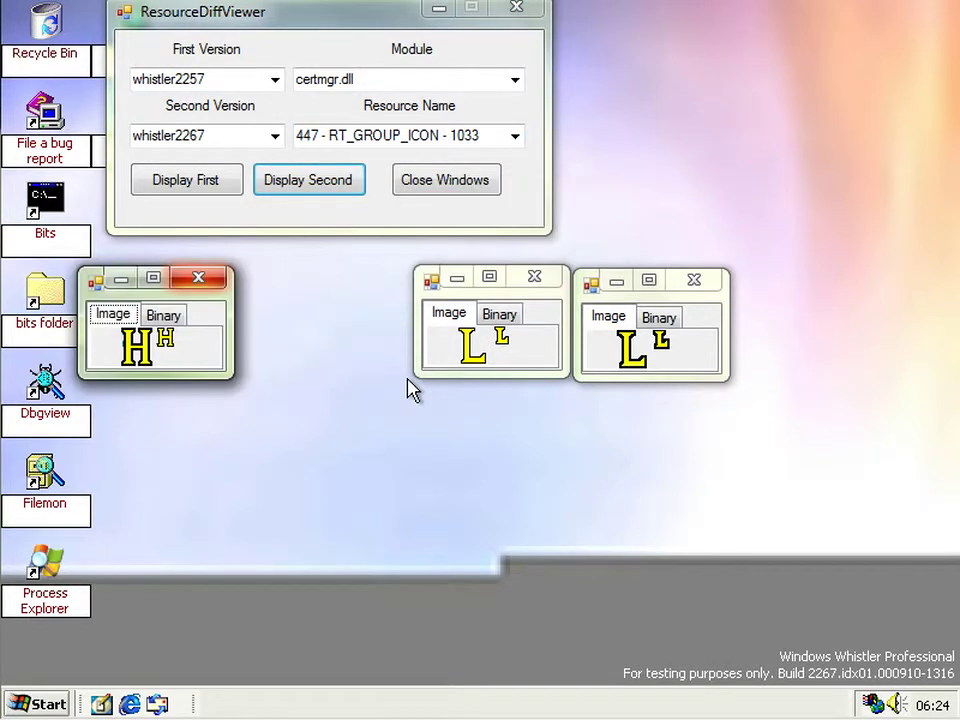
# - Display group icon 448's second version and place its U preview between H and L
pyautogui.hotkey('shift', 'Tab')
pyautogui.hotkey('shift', 'Tab')
pyautogui.hotkey('alt', 'Down')
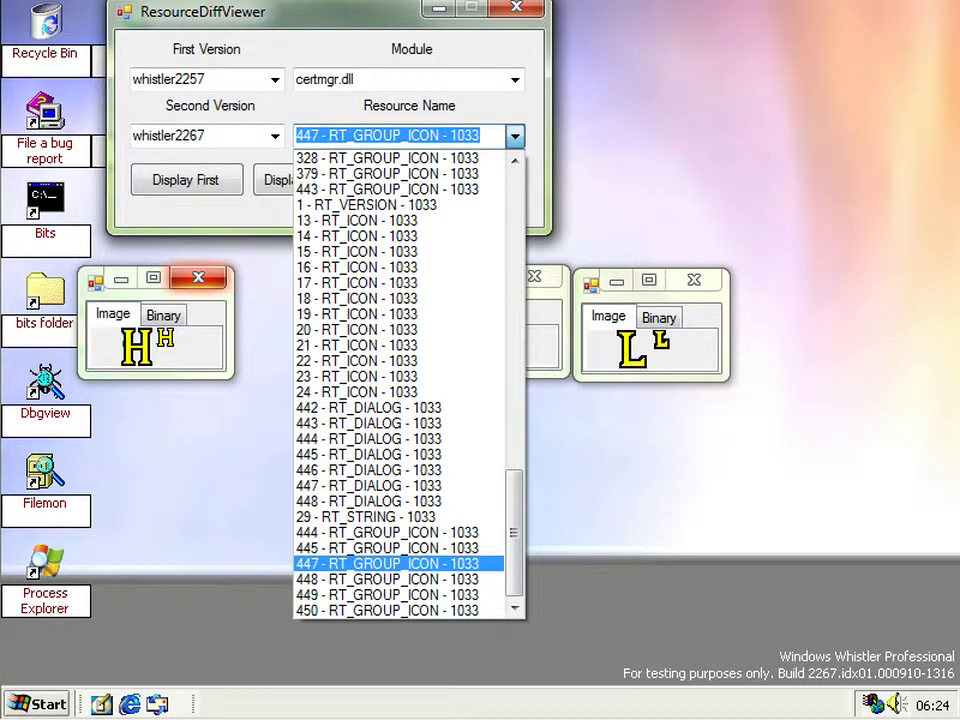
pyautogui.press('Down')
pyautogui.press('Return')
pyautogui.press('Tab')
pyautogui.press('Tab')
pyautogui.press('Return')
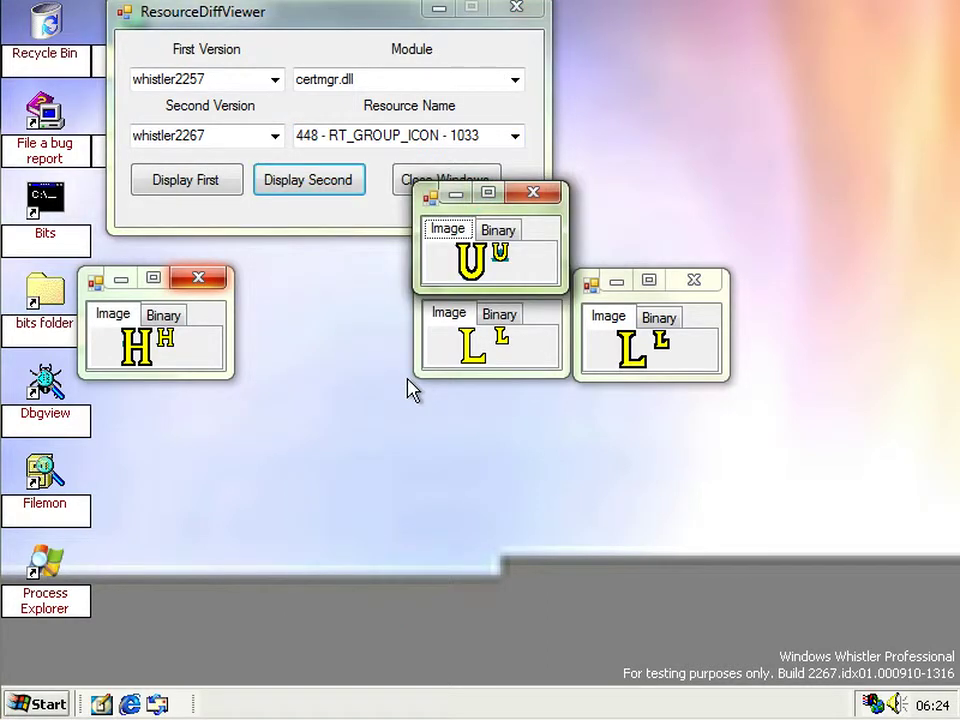
pyautogui.hotkey('alt', 'space')
pyautogui.press('m')
pyautogui.press('Left')
pyautogui.press('Left')
pyautogui.press('Left')
pyautogui.press('Left')
pyautogui.press('Left')
pyautogui.press('Left')
pyautogui.press('Left')
pyautogui.press('Left')
pyautogui.press('Left')
pyautogui.press('Left')
pyautogui.press('Left')
pyautogui.press('Left')
pyautogui.press('Left')
pyautogui.press('Left')
pyautogui.press('Left')
pyautogui.press('Left')
pyautogui.press('Left')
pyautogui.press('Left')
pyautogui.press('Left')
pyautogui.press('Left')
pyautogui.press('Down')
pyautogui.press('Down')
pyautogui.press('Down')
pyautogui.press('Down')
pyautogui.press('Down')
pyautogui.press('Down')
pyautogui.press('Down')
pyautogui.press('Down')
pyautogui.press('Down')
pyautogui.press('Down')
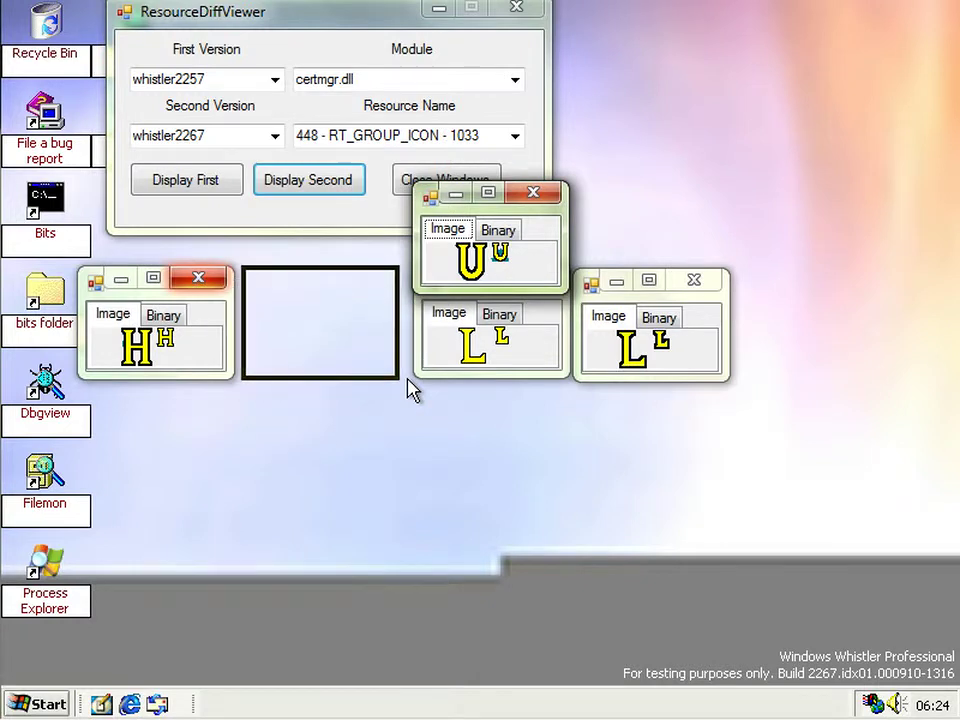
pyautogui.press('Return')
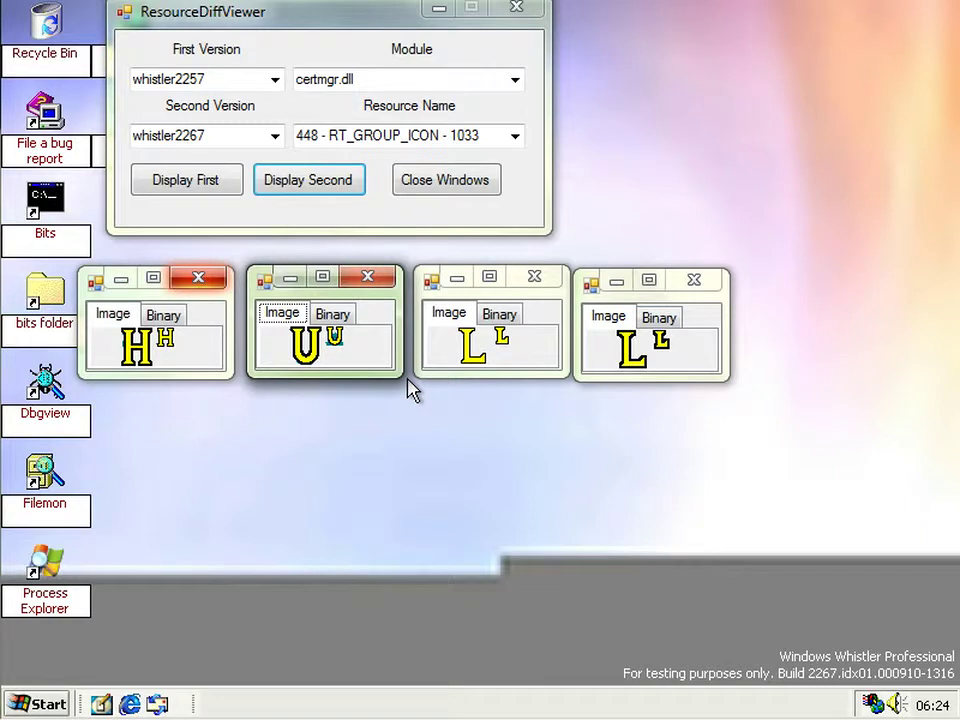
pyautogui.hotkey('alt', 'Tab')
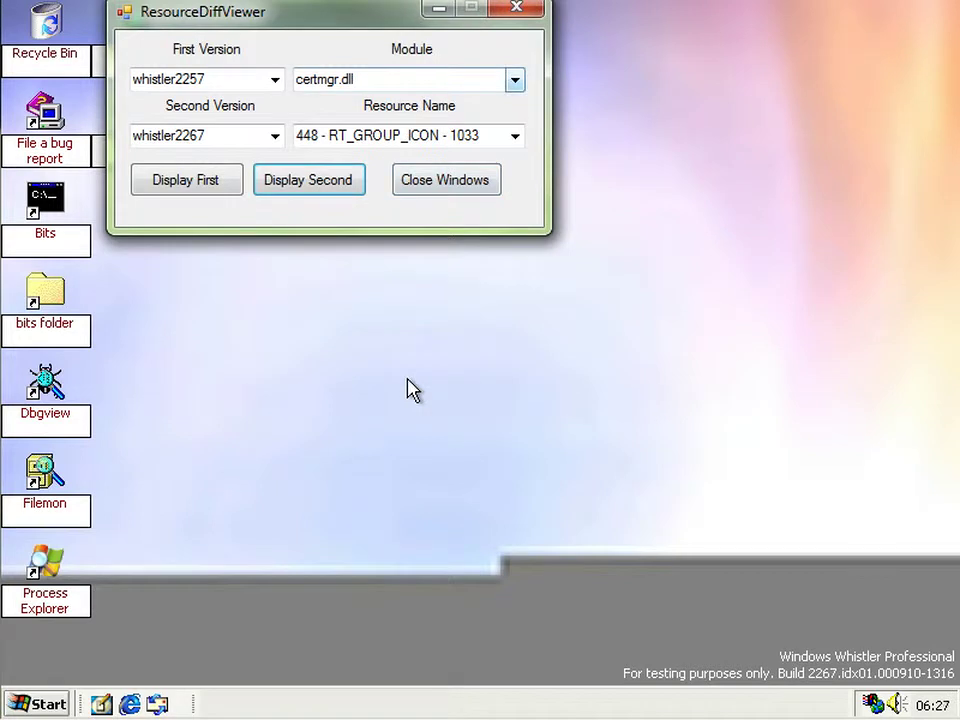
# - Choose dwwin.exe as the module in ResourceDiffViewer
pyautogui.press('F4')
pyautogui.write('dww')
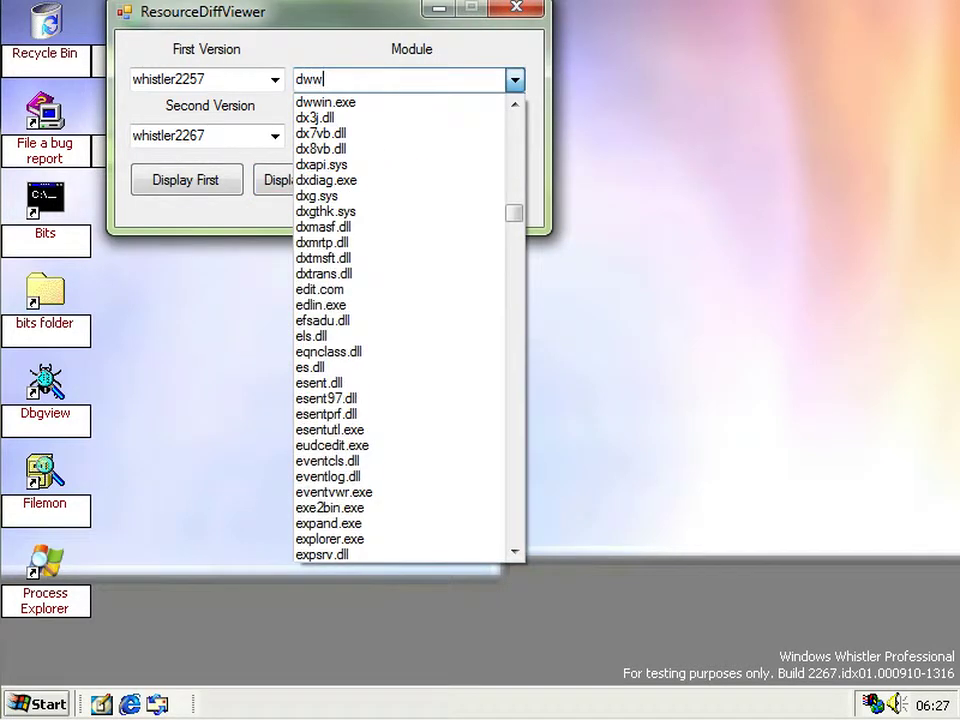
pyautogui.press('Down')
pyautogui.press('Up')
pyautogui.press('Return')
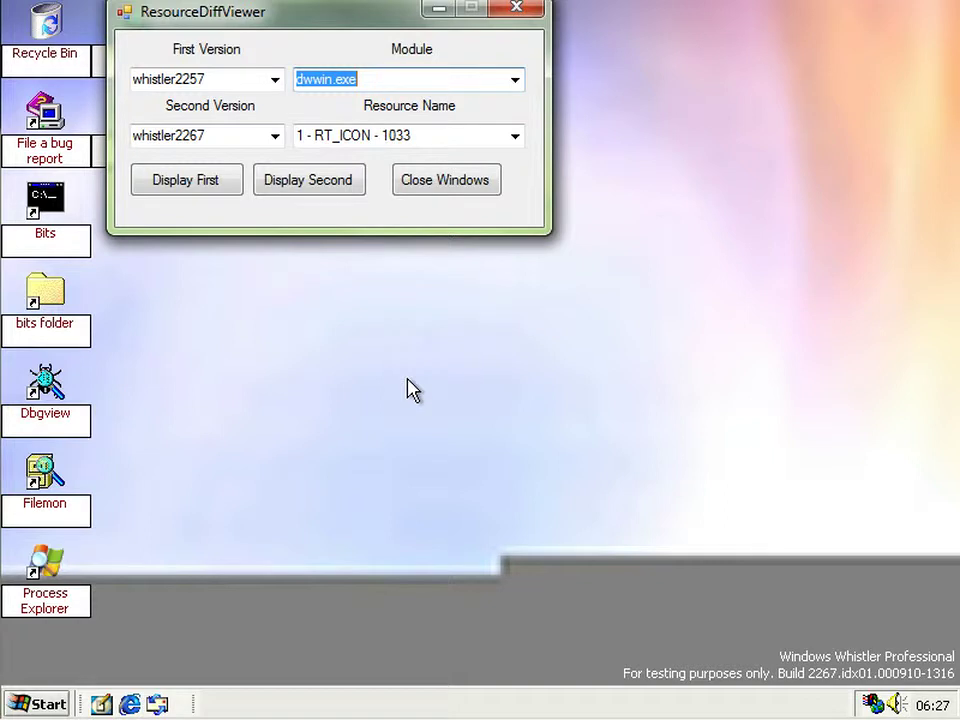
# - Preview resource 101 - RT_DIALOG - 1033, the ASSERT dialog, and move it up-left
pyautogui.press('Tab')
pyautogui.press('F4')
pyautogui.press('Down')
pyautogui.press('Down')
pyautogui.press('Down')
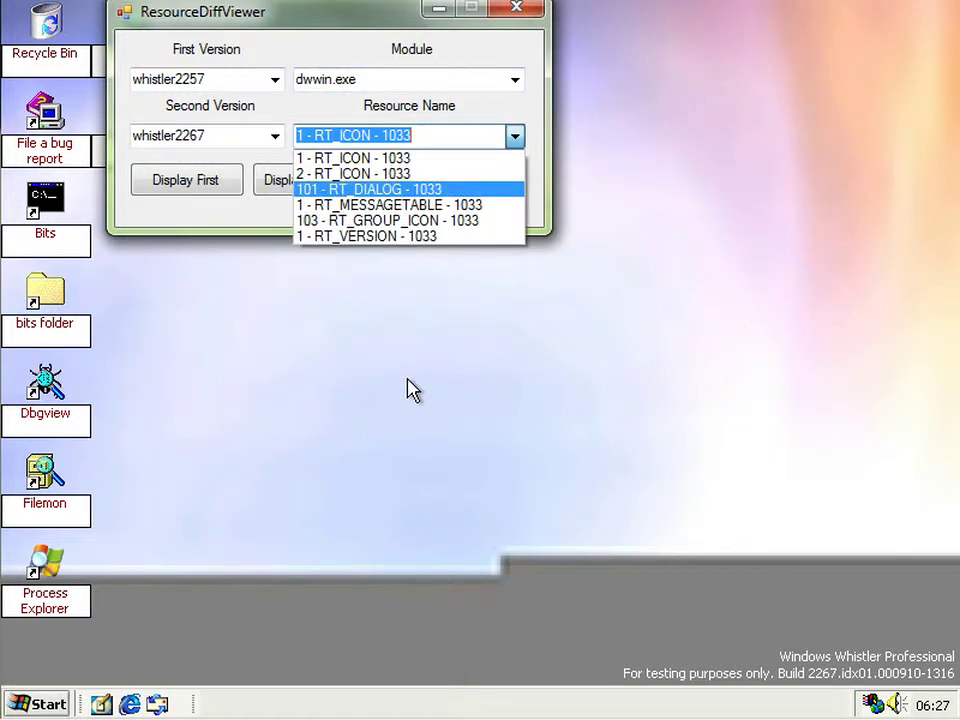
pyautogui.press('Up')
pyautogui.press('Return')
pyautogui.press('Return')
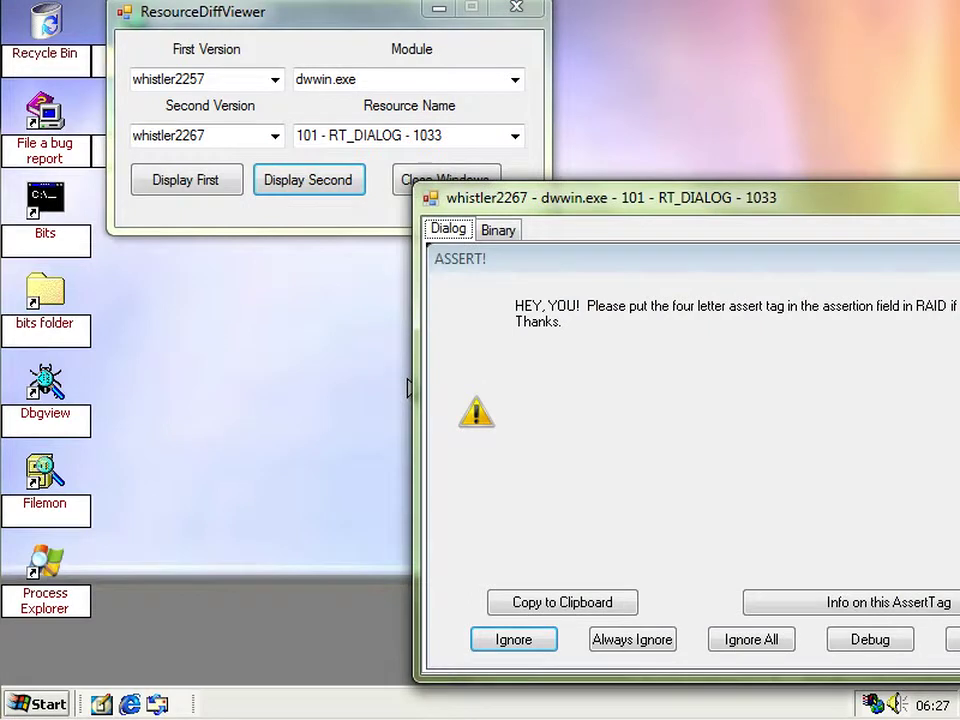
pyautogui.moveTo(560, 195); pyautogui.dragTo(274, 174)
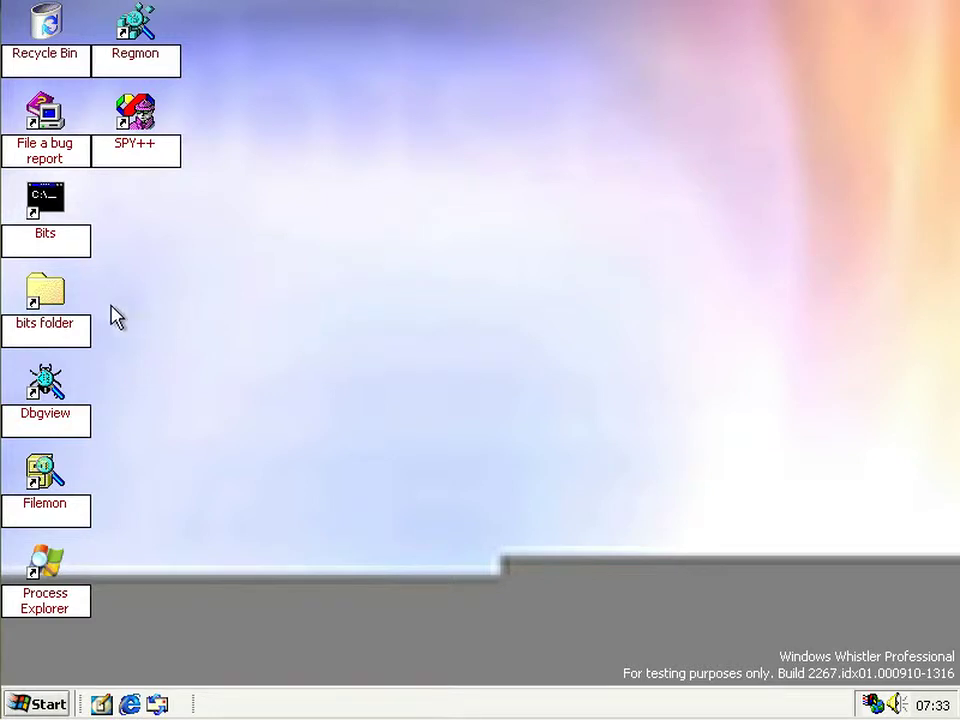
# - In the bits folder, copy and paste Winobj.exe to make a duplicate
pyautogui.click(72, 305)
pyautogui.click(72, 305)
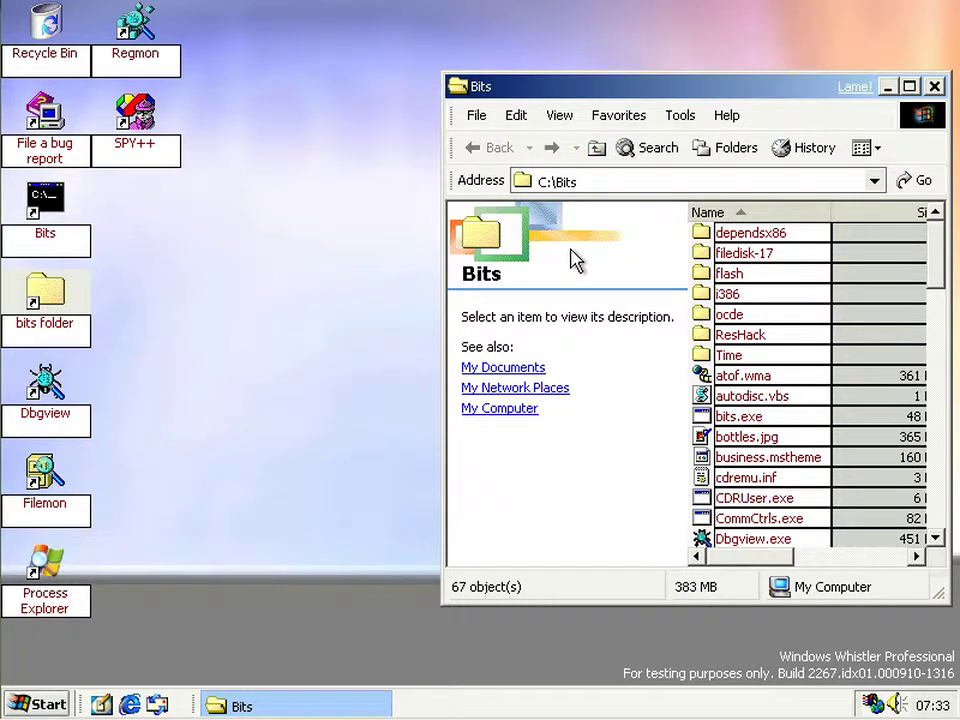
pyautogui.scroll(-15, 722, 450)
pyautogui.click(740, 450)
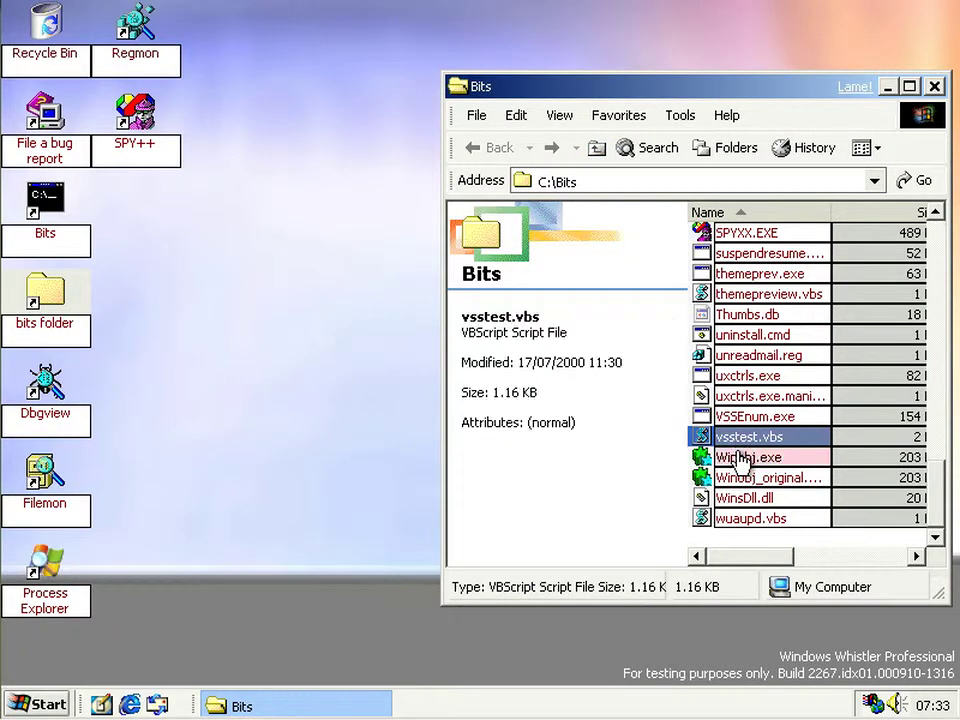
pyautogui.click(708, 457)
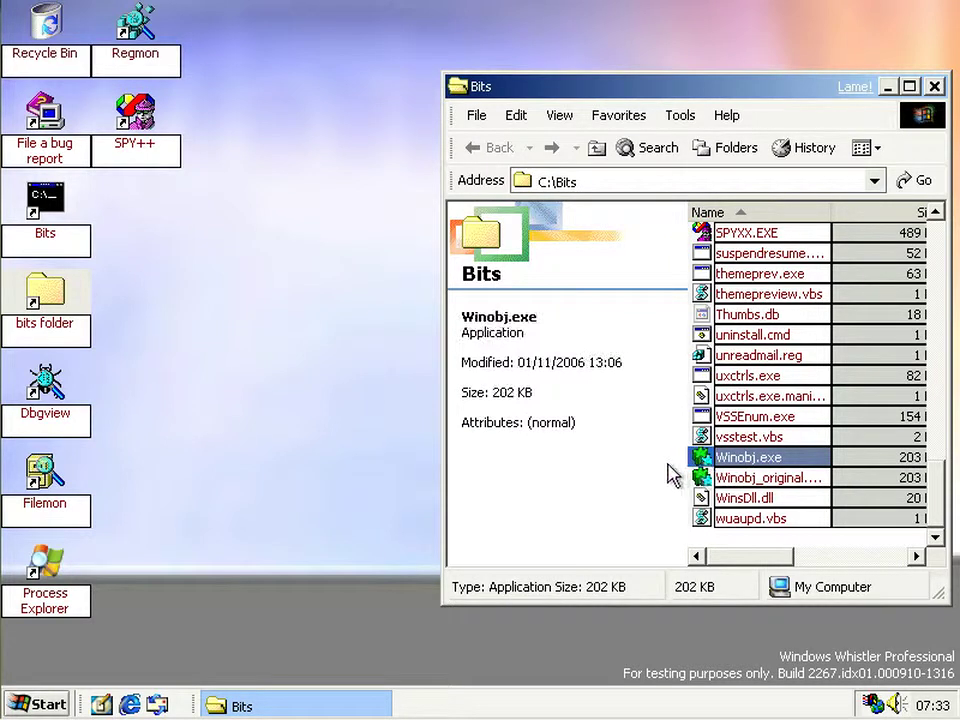
pyautogui.hotkey('ctrl', 'c')
pyautogui.hotkey('ctrl', 'v')
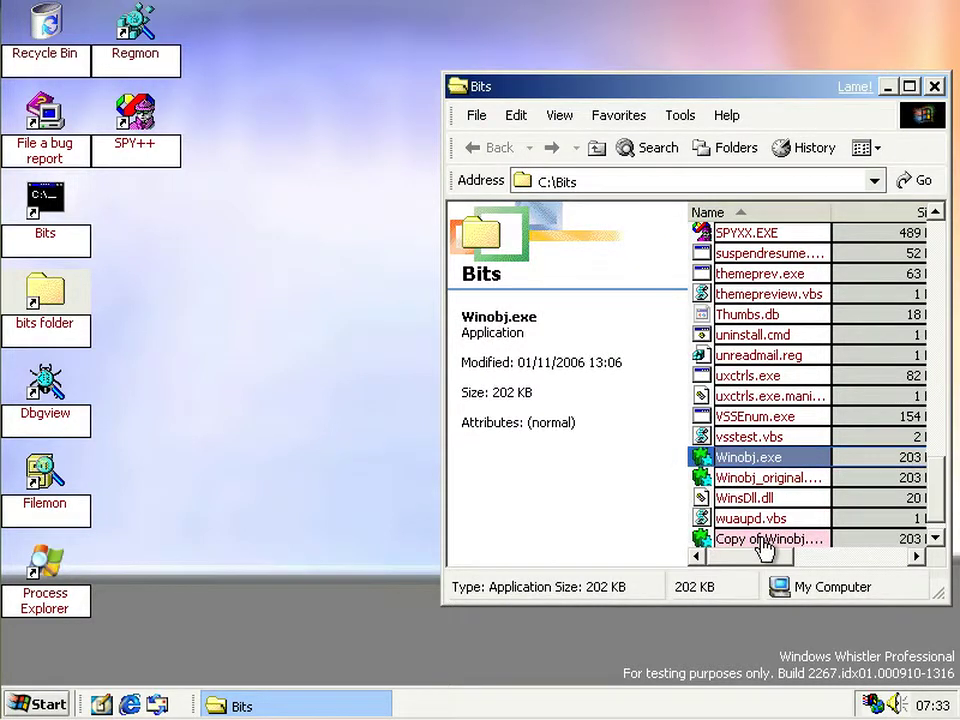
# - Rename the Winobj.exe copy to winobj2.exe
pyautogui.click(760, 540)
pyautogui.press('F2')
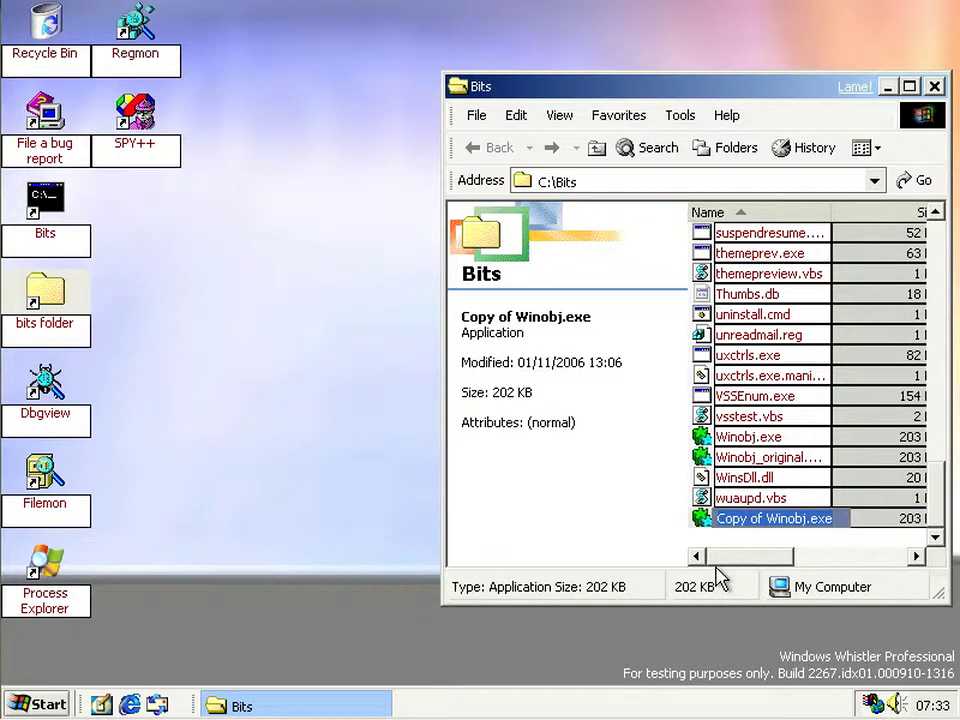
pyautogui.write('winobj2')
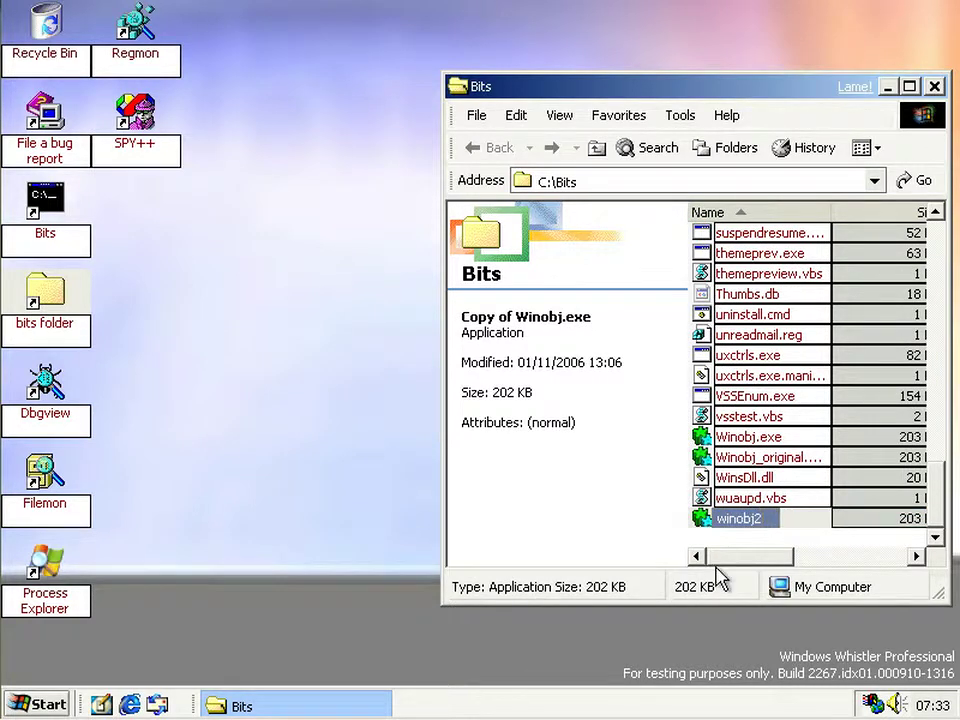
pyautogui.write('.exe')
pyautogui.press('Return')
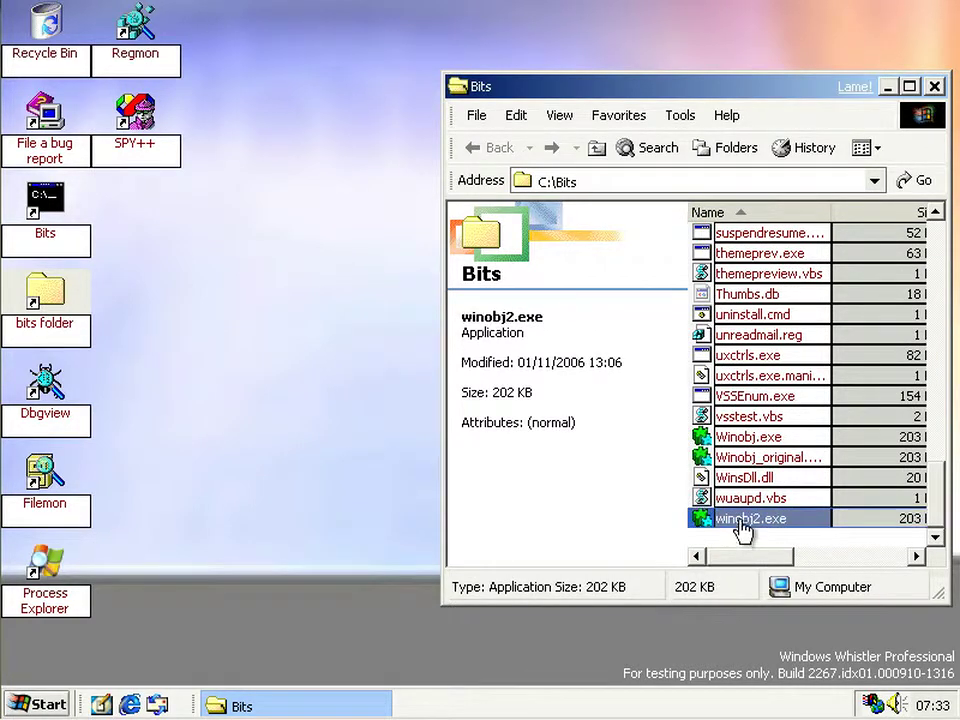
# - Create a desktop shortcut to winobj2.exe and launch WinObj from it
pyautogui.moveTo(740, 520); pyautogui.dragTo(692, 620)
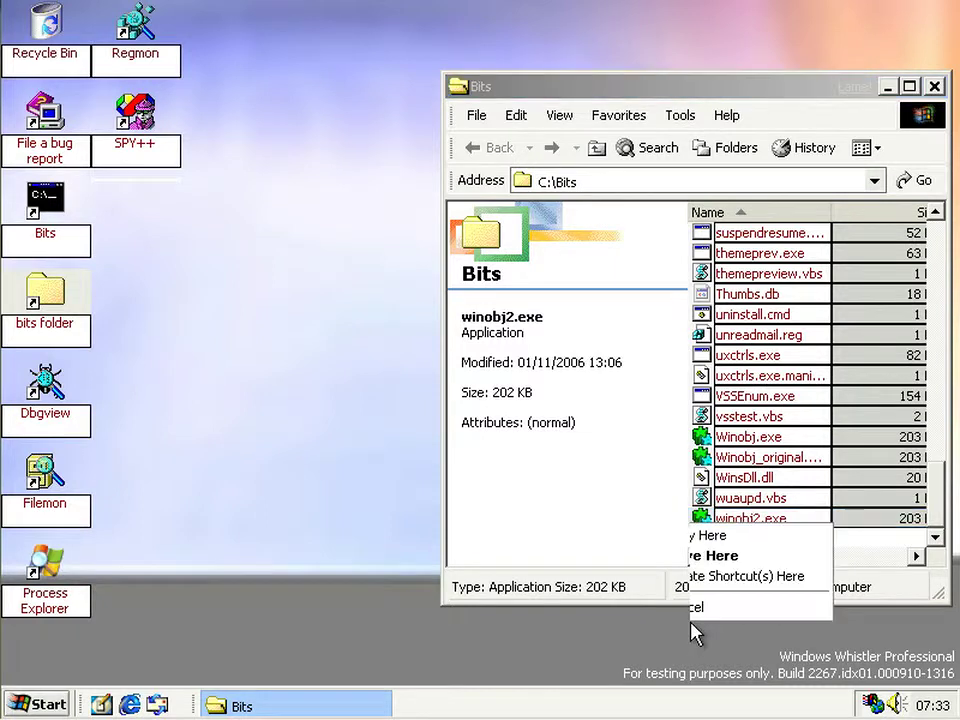
pyautogui.click(748, 585)
pyautogui.doubleClick(160, 230)
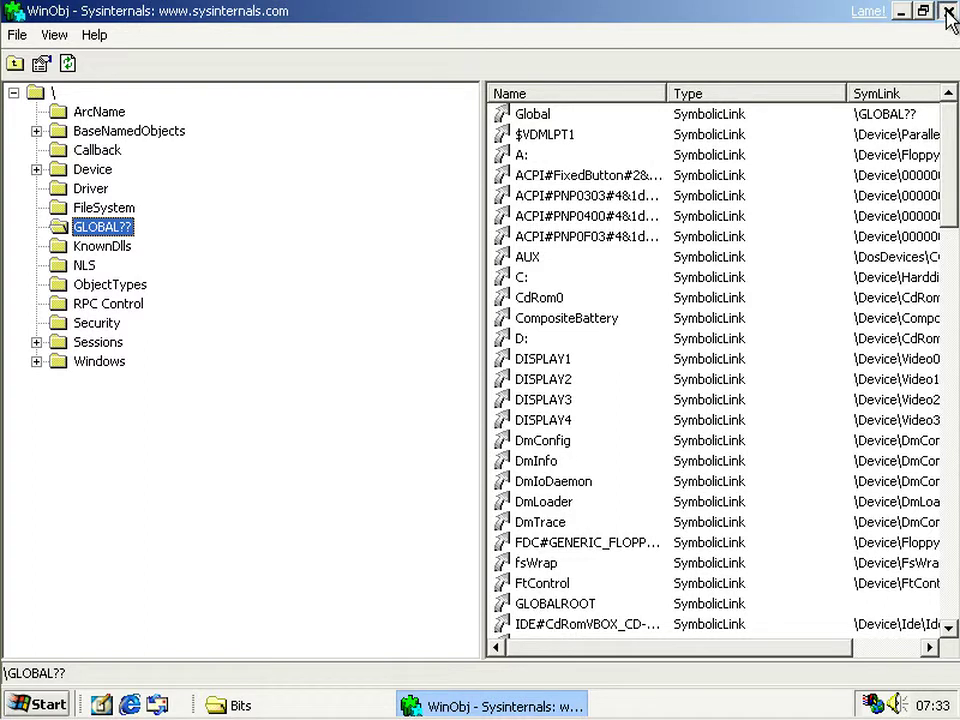
# - Close WinObj and view the desktop shortcut's properties without changing anything
pyautogui.click(946, 11)
pyautogui.rightClick(137, 203)
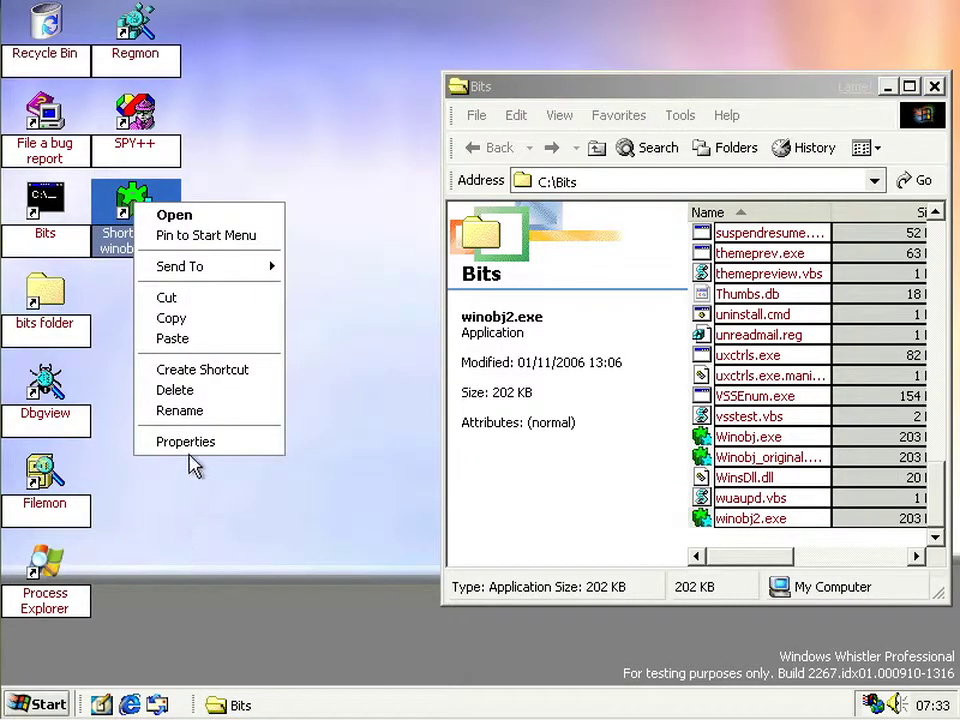
pyautogui.click(187, 442)
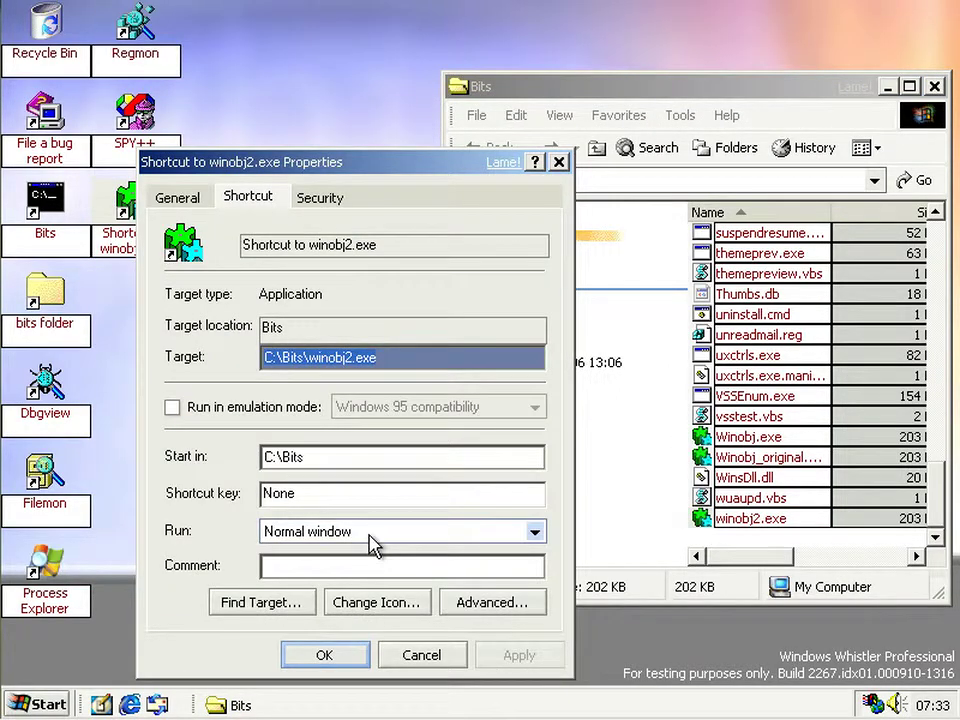
pyautogui.click(416, 655)
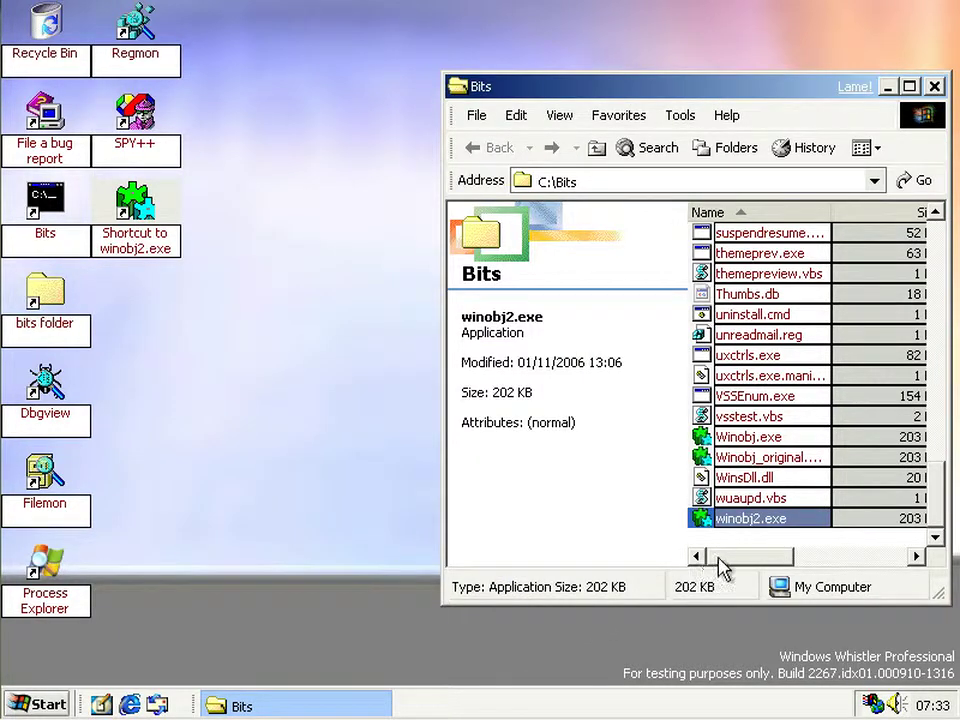
# - Delete winobj2.exe from Bits, then launch WinObj via the winobj2 desktop shortcut
pyautogui.press('Delete')
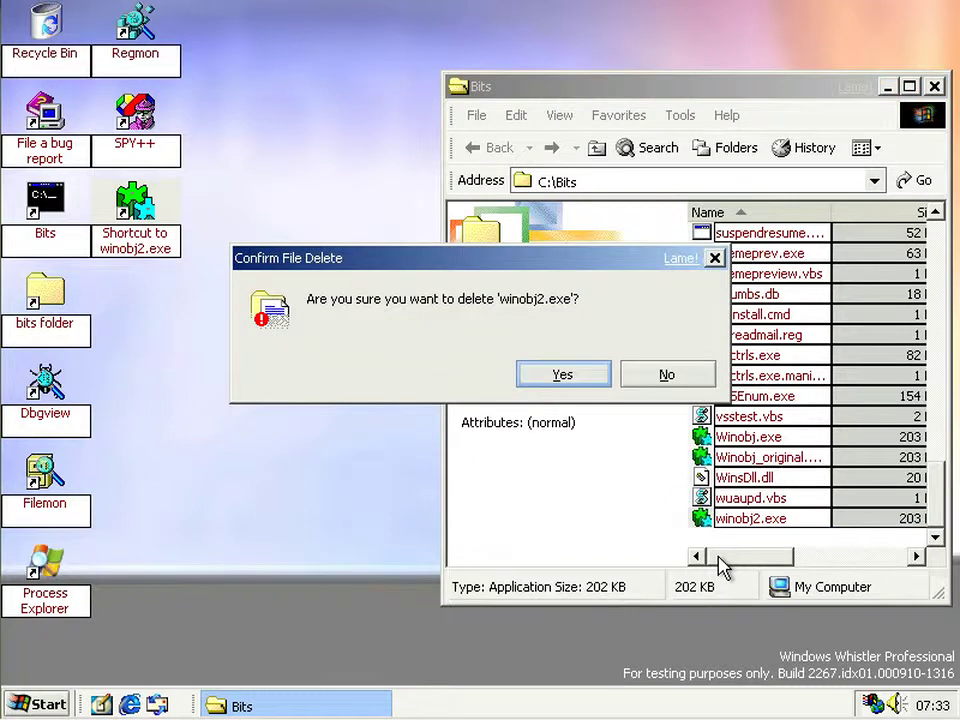
pyautogui.press('Return')
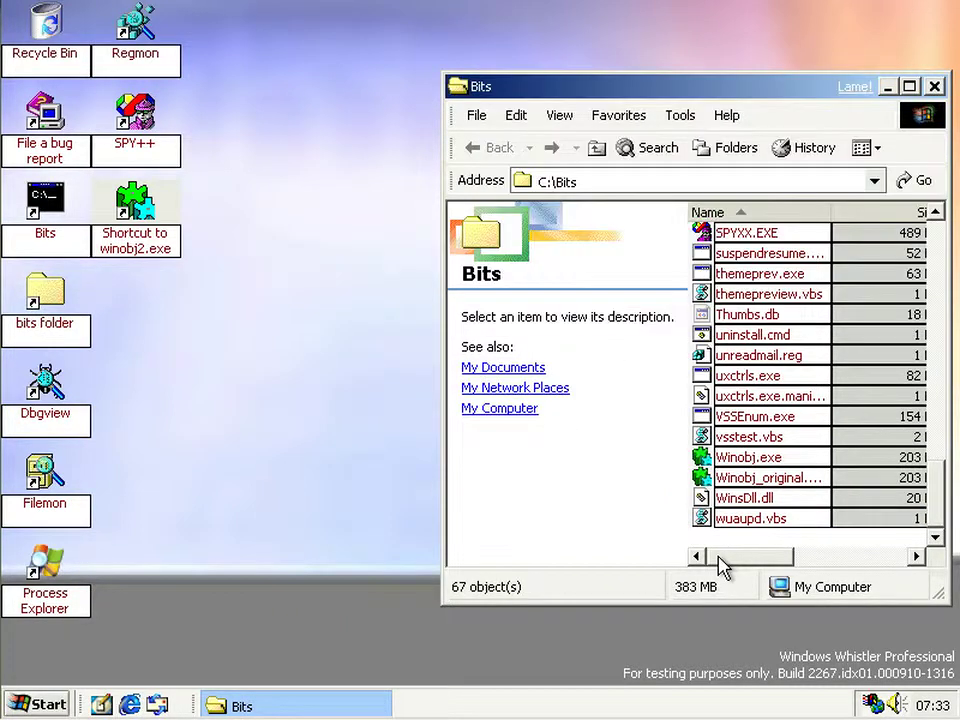
pyautogui.click(193, 318)
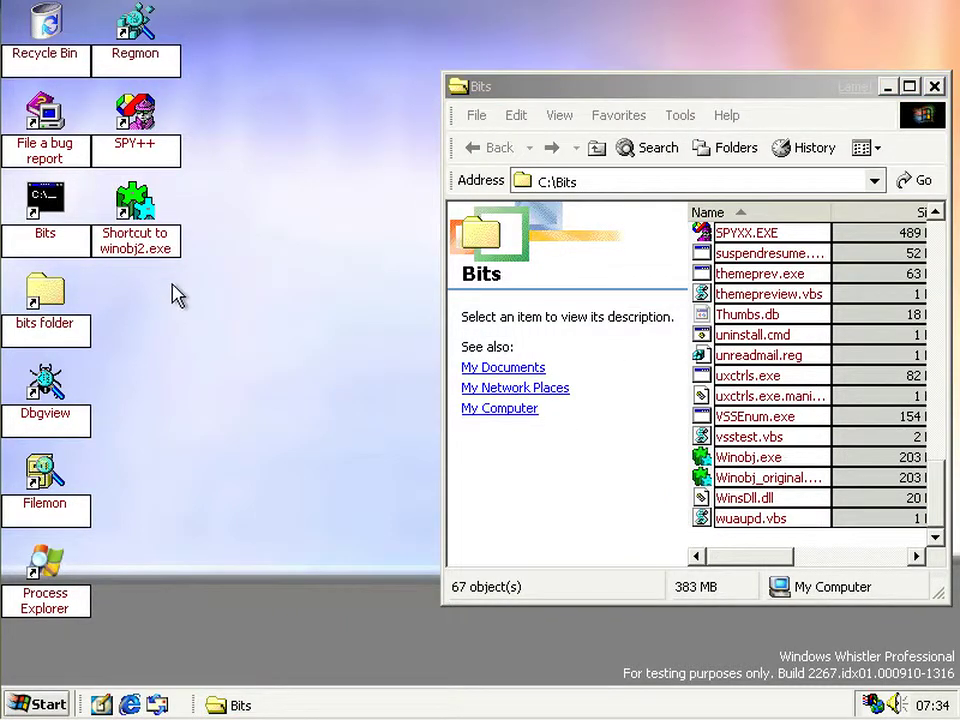
pyautogui.click(143, 250)
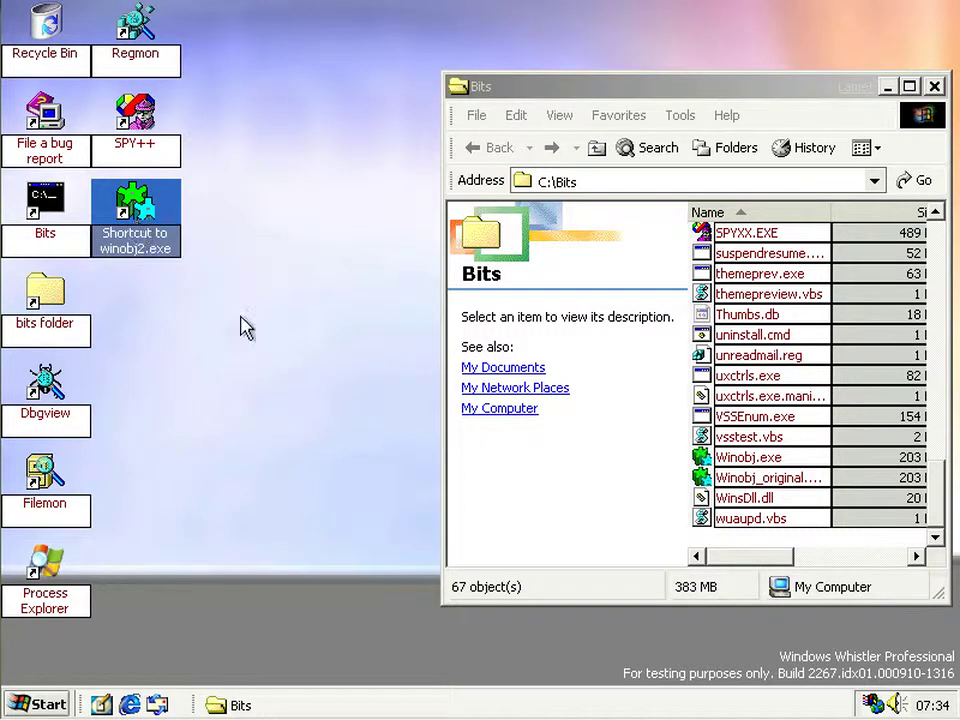
pyautogui.press('Return')
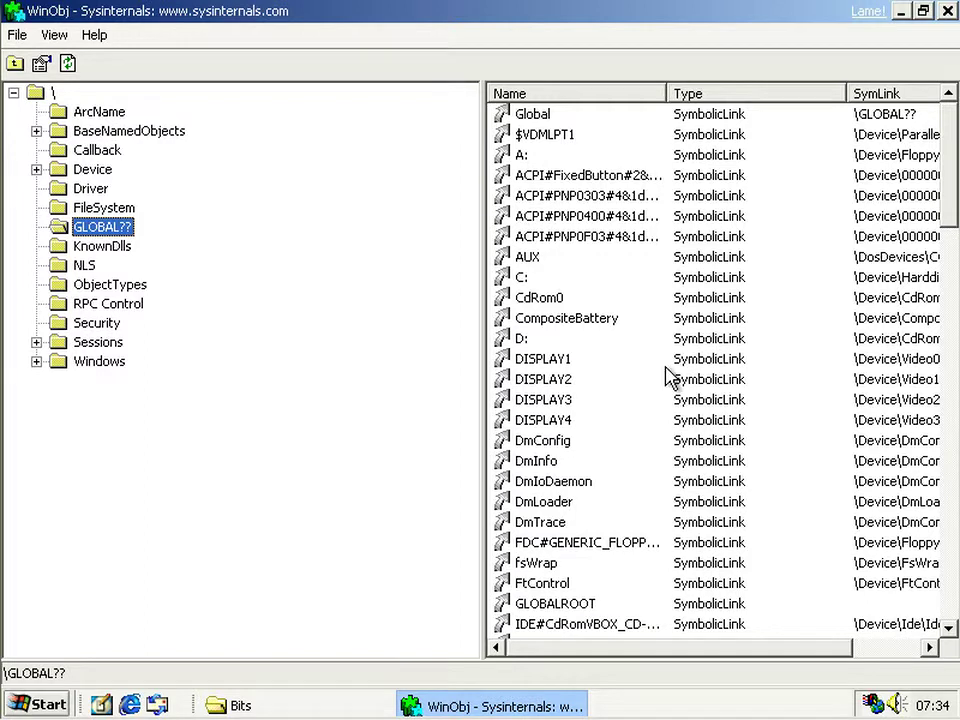
# - Close WinObj and inspect the winobj2 shortcut's target, A0010131.exe in RP12, then cancel
pyautogui.click(947, 11)
pyautogui.rightClick(153, 240)
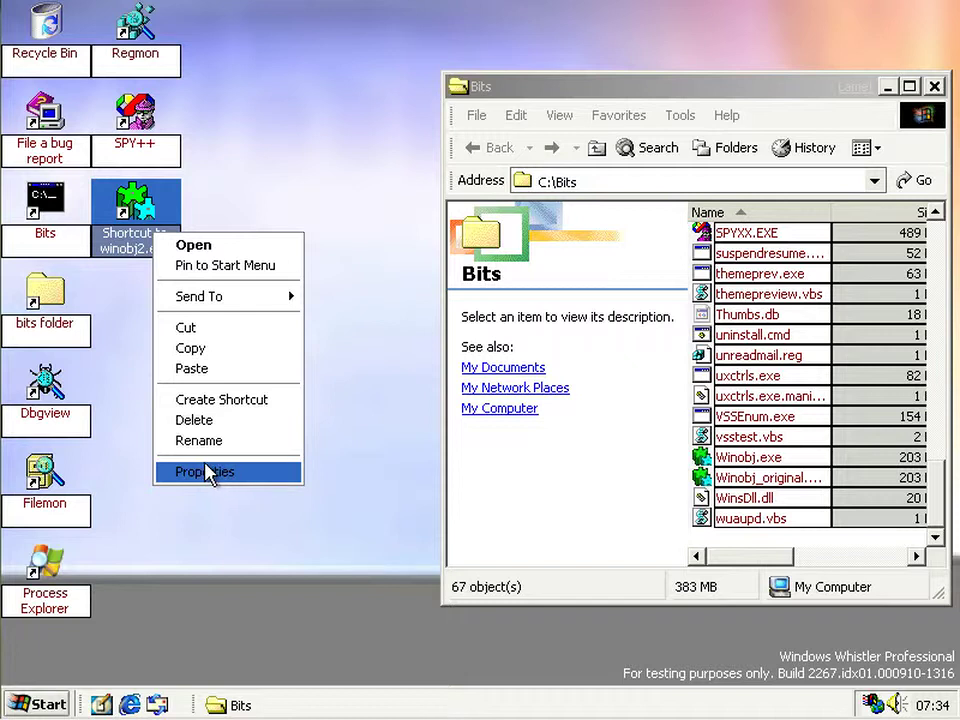
pyautogui.click(207, 472)
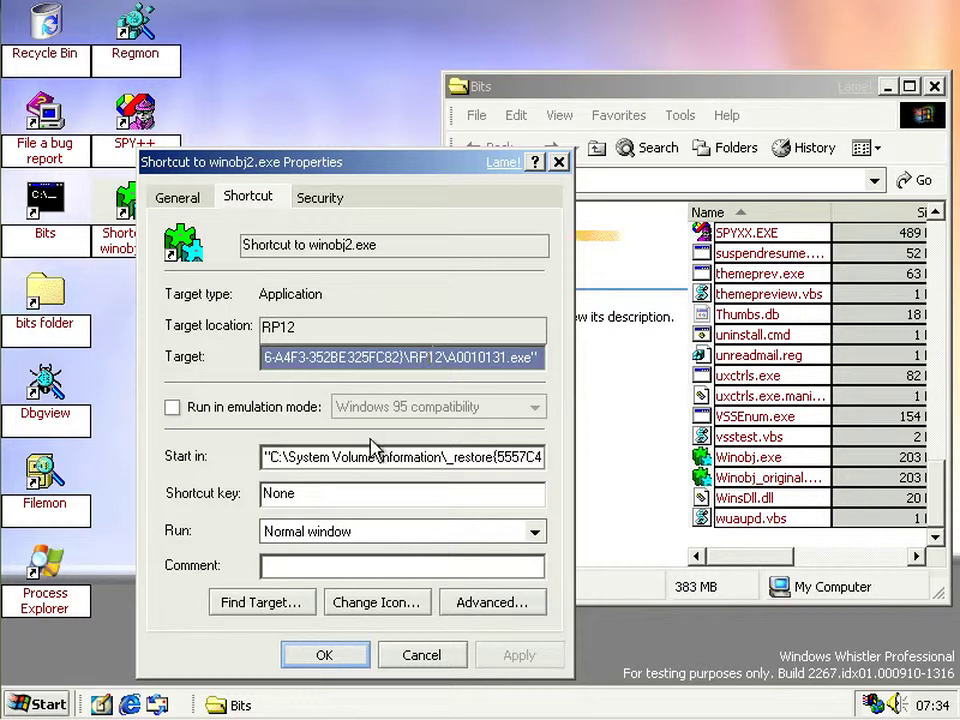
pyautogui.press('Tab')
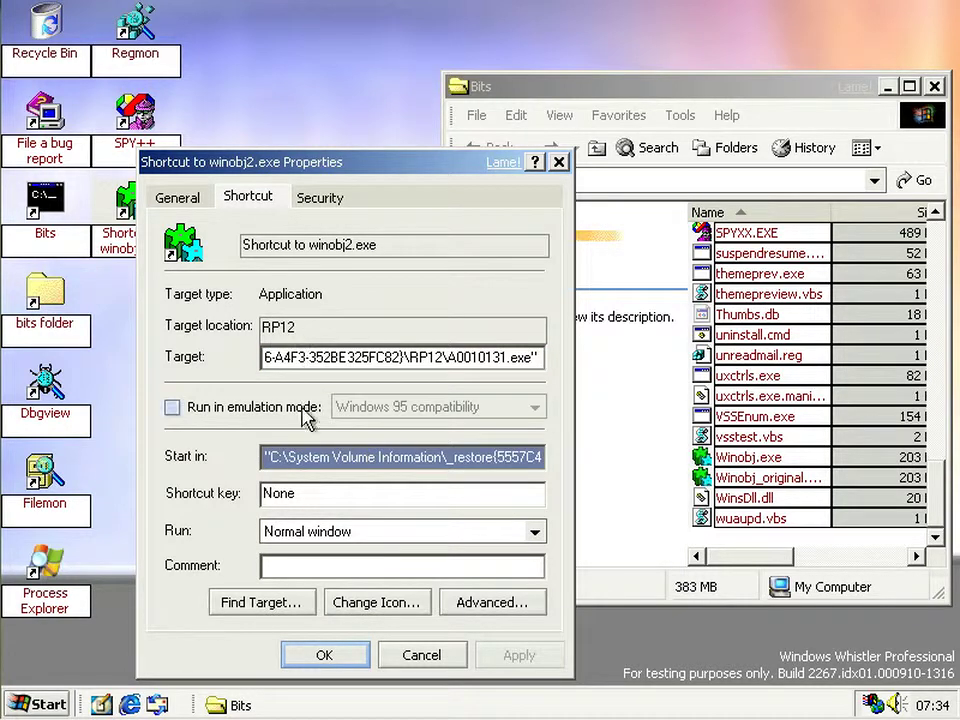
pyautogui.moveTo(304, 454); pyautogui.dragTo(596, 434)
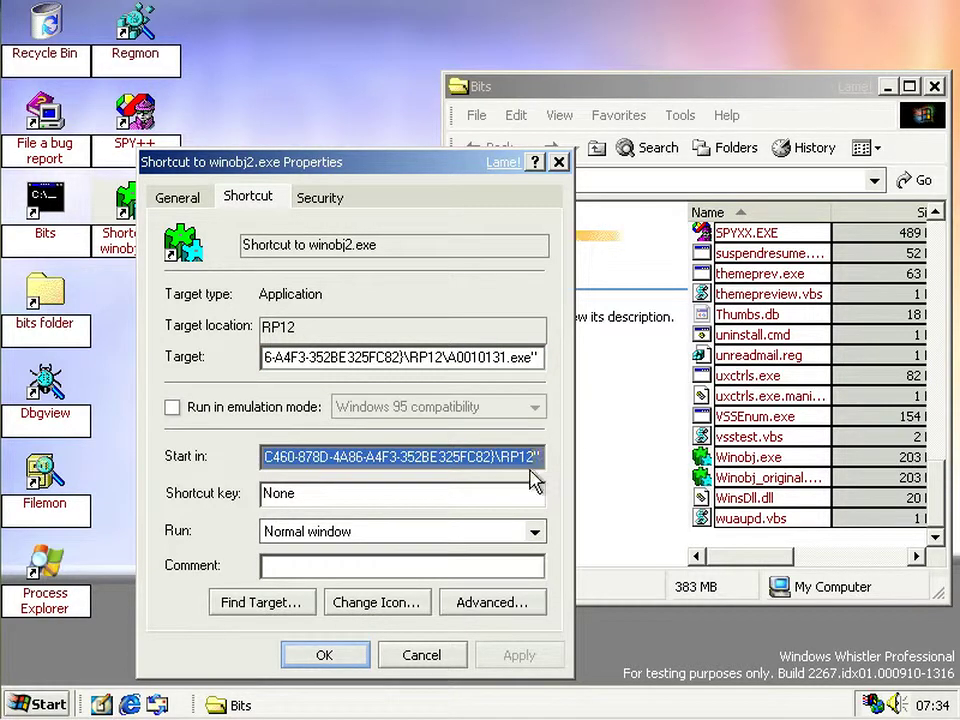
pyautogui.press('Tab')
pyautogui.click(421, 655)
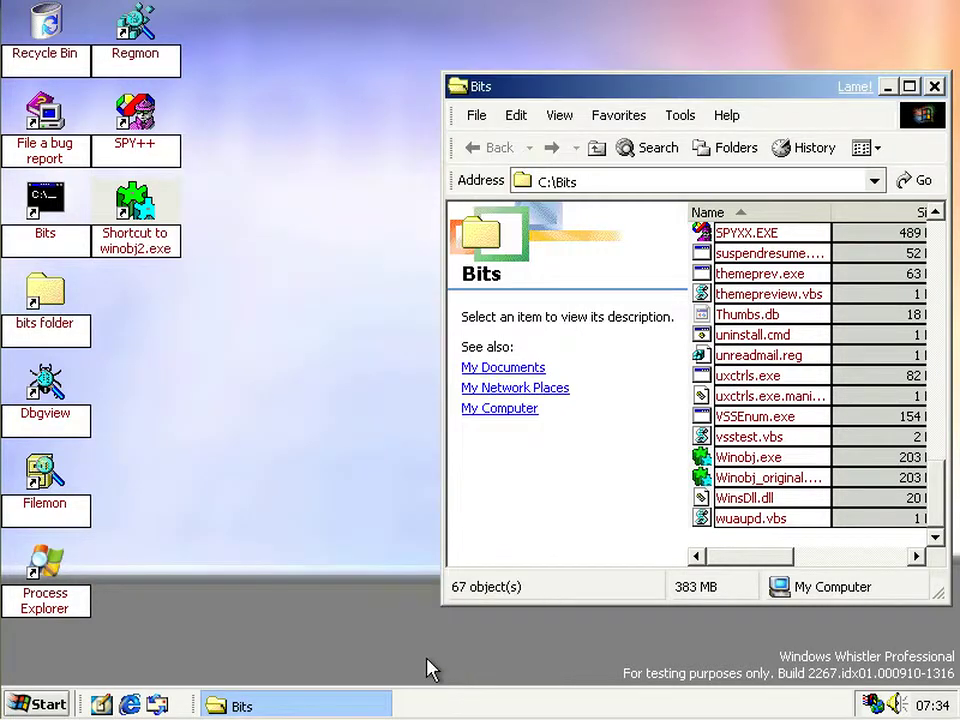
# - Launch WinObj from the winobj2 shortcut and close it
pyautogui.click(140, 205)
pyautogui.doubleClick(140, 205)
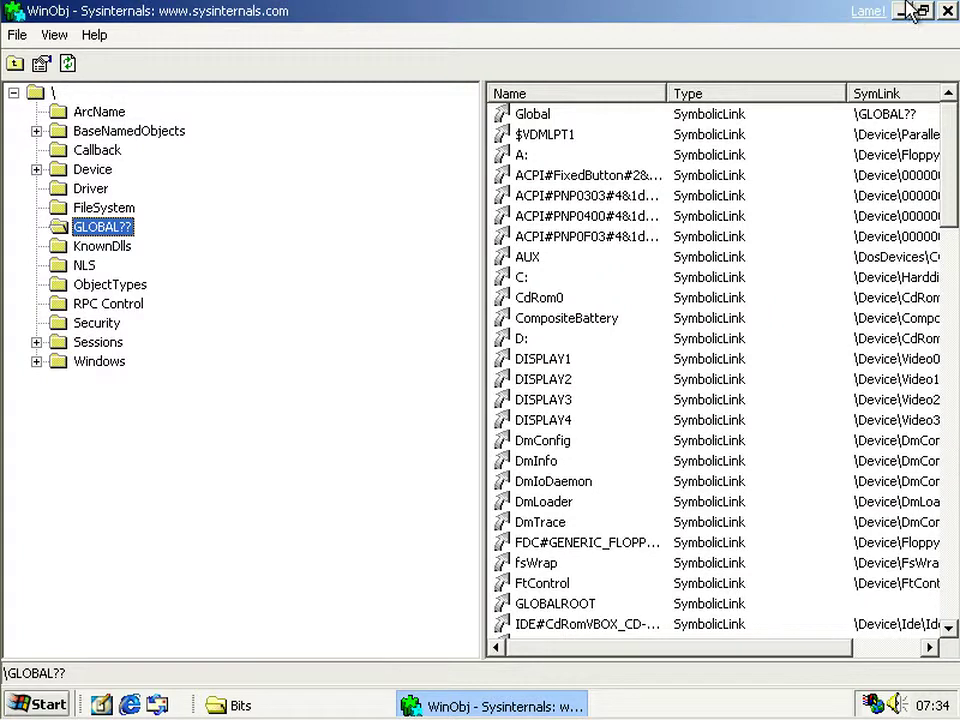
pyautogui.click(947, 11)
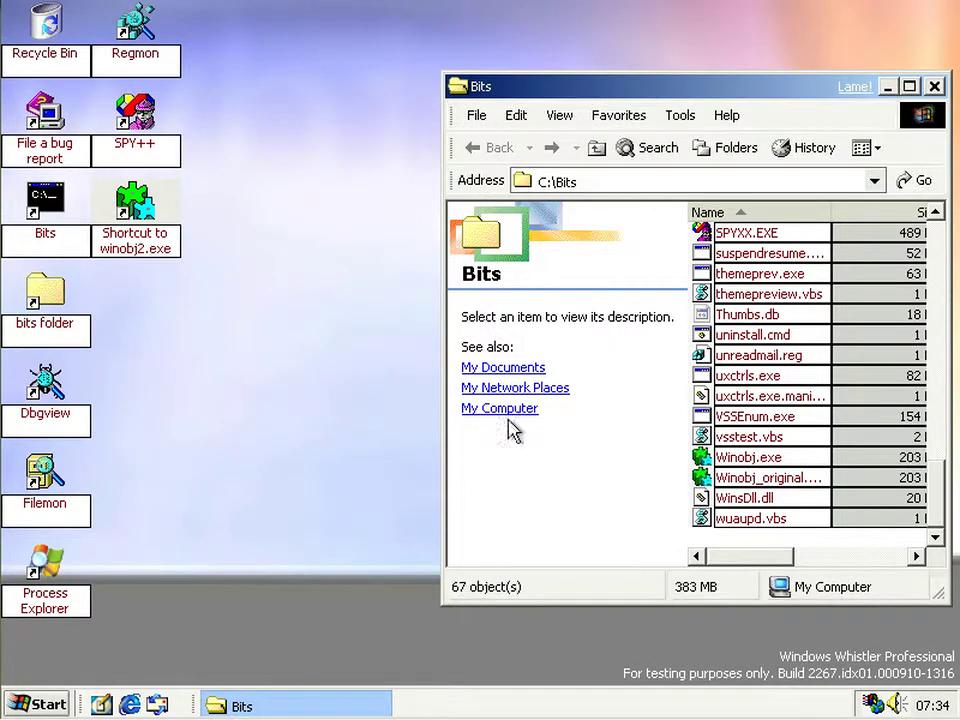
# - Switch focus between the desktop and the Bits folder window, ending on the desktop
pyautogui.click(315, 463)
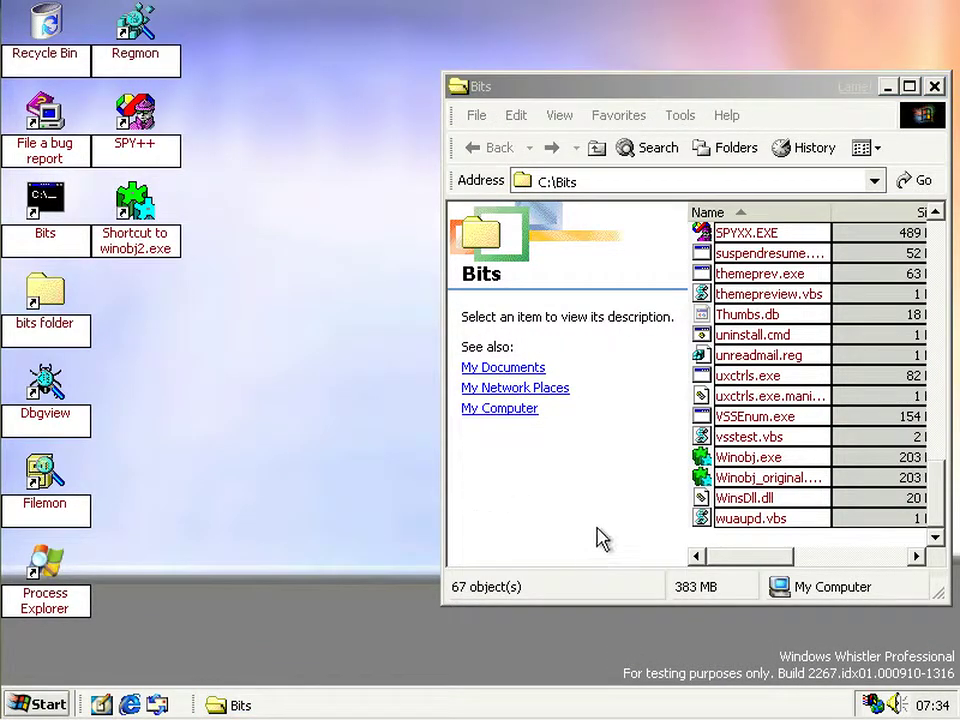
pyautogui.click(726, 558)
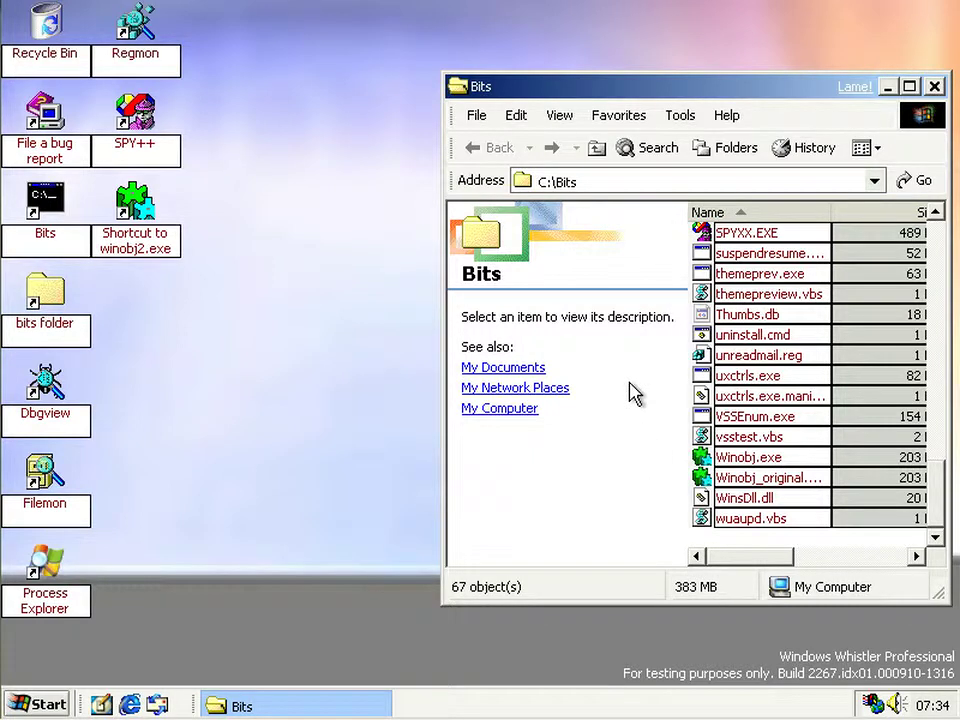
pyautogui.click(316, 294)
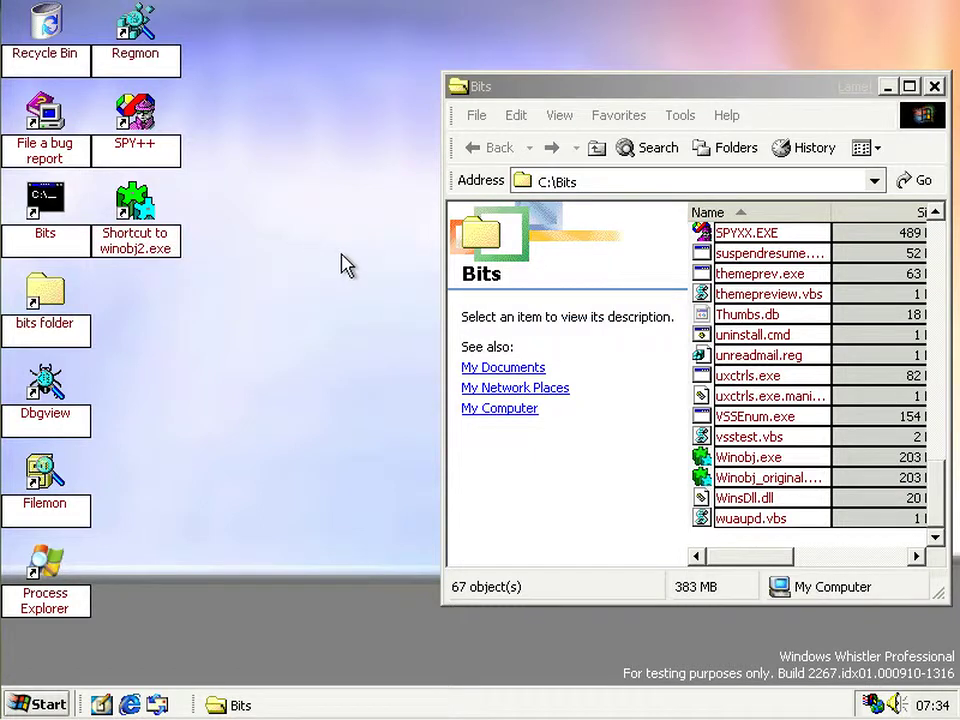
pyautogui.click(727, 561)
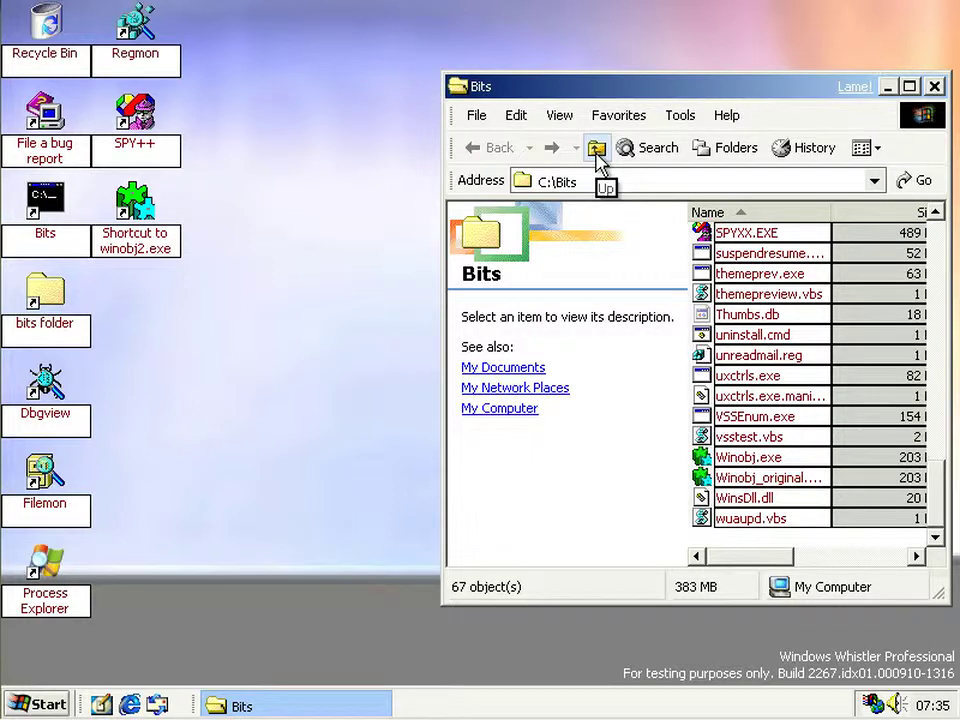
pyautogui.click(326, 191)
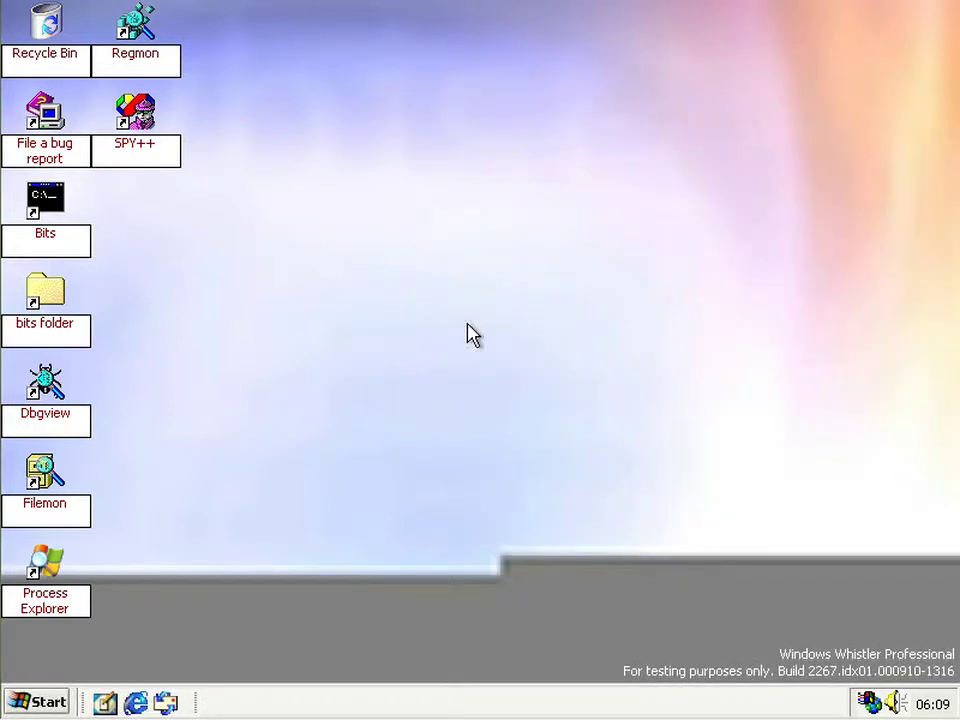
# - Open the Bits console, start diskpart and show its list of commands
pyautogui.click(24, 229)
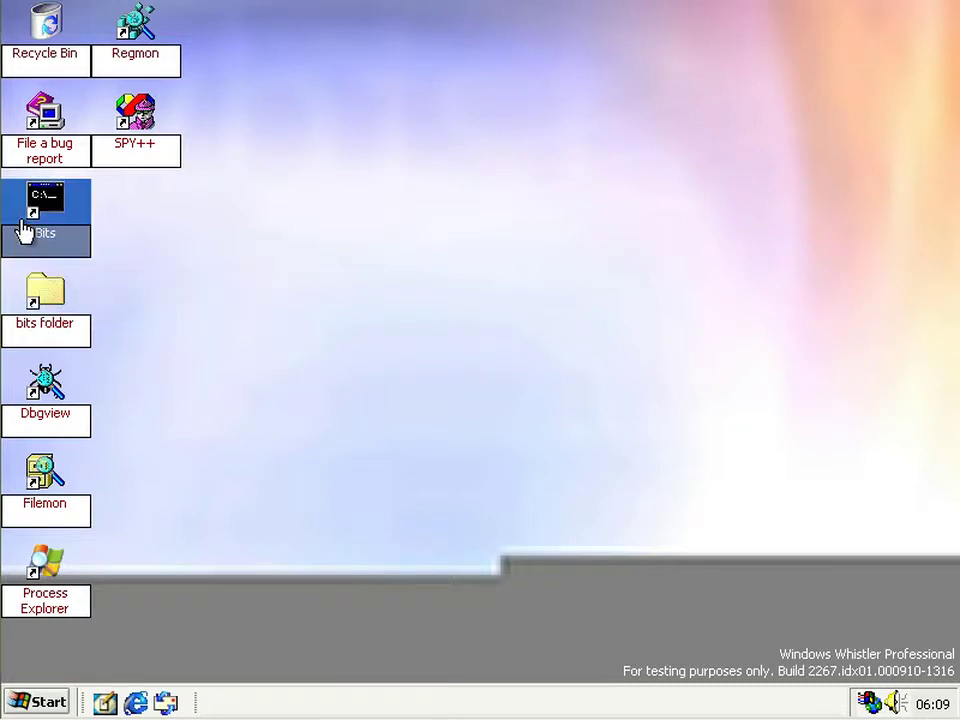
pyautogui.doubleClick(24, 229)
pyautogui.write('diskpart')
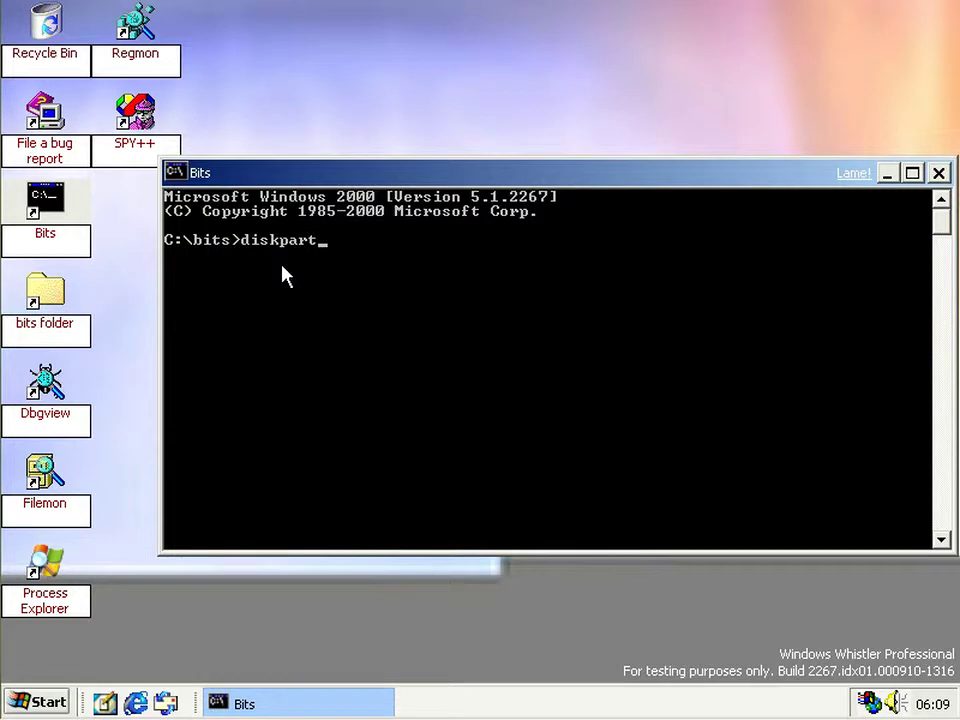
pyautogui.press('Return')
pyautogui.write('commands')
pyautogui.press('Return')
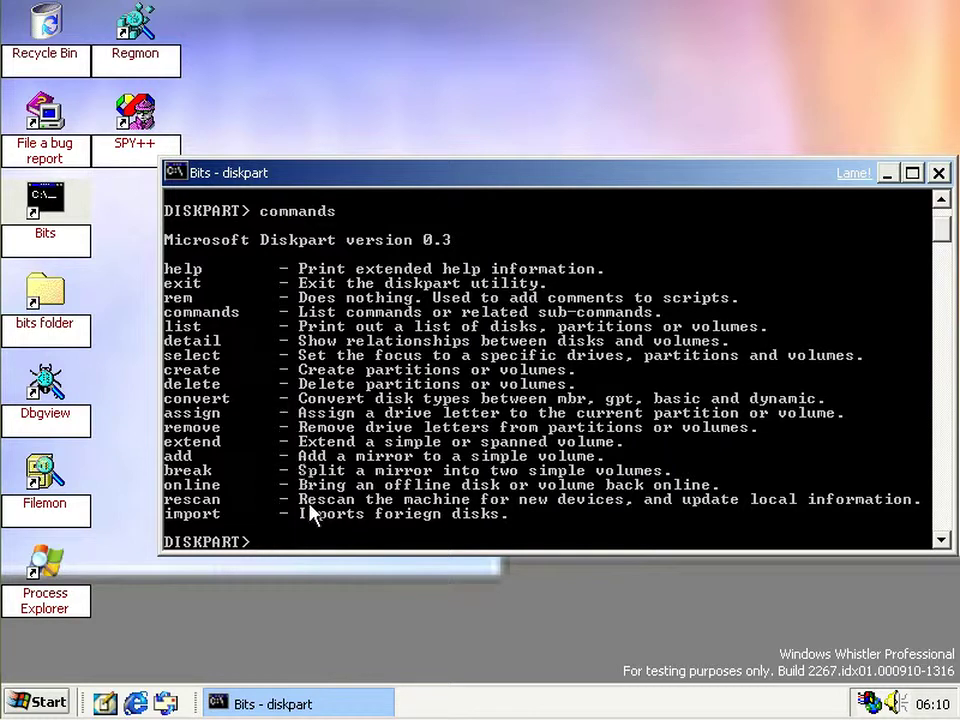
# - Run list disk to show Disk 0 (4095 MB) and Disk 1 (4096 KB), then type 'create partition'
pyautogui.write('list')
pyautogui.press('Return')
pyautogui.press('Up')
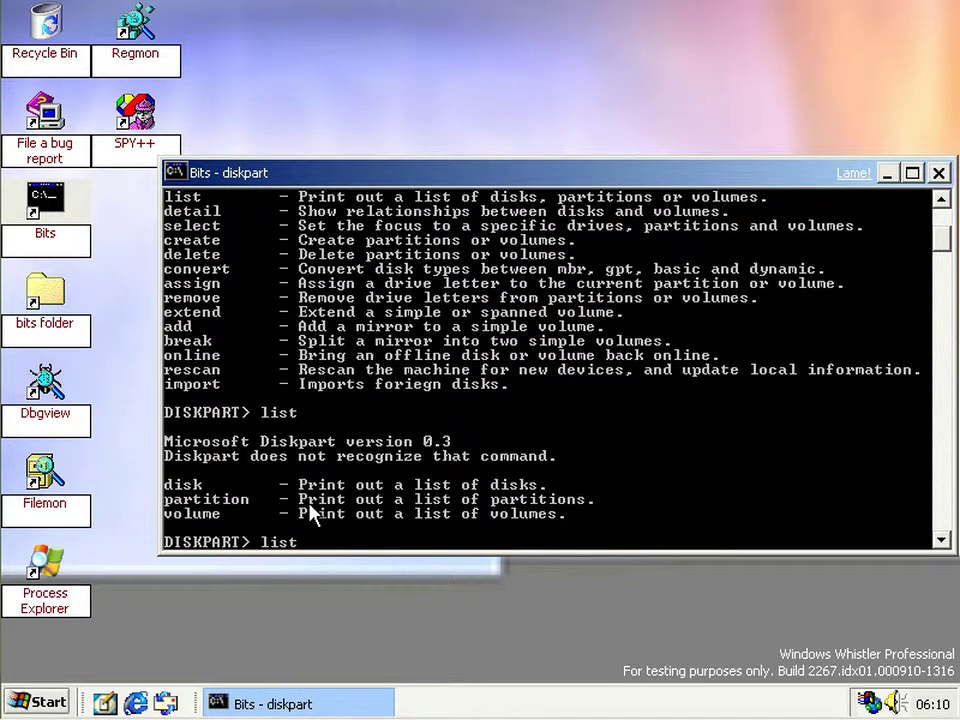
pyautogui.write('disks')
pyautogui.press('Return')
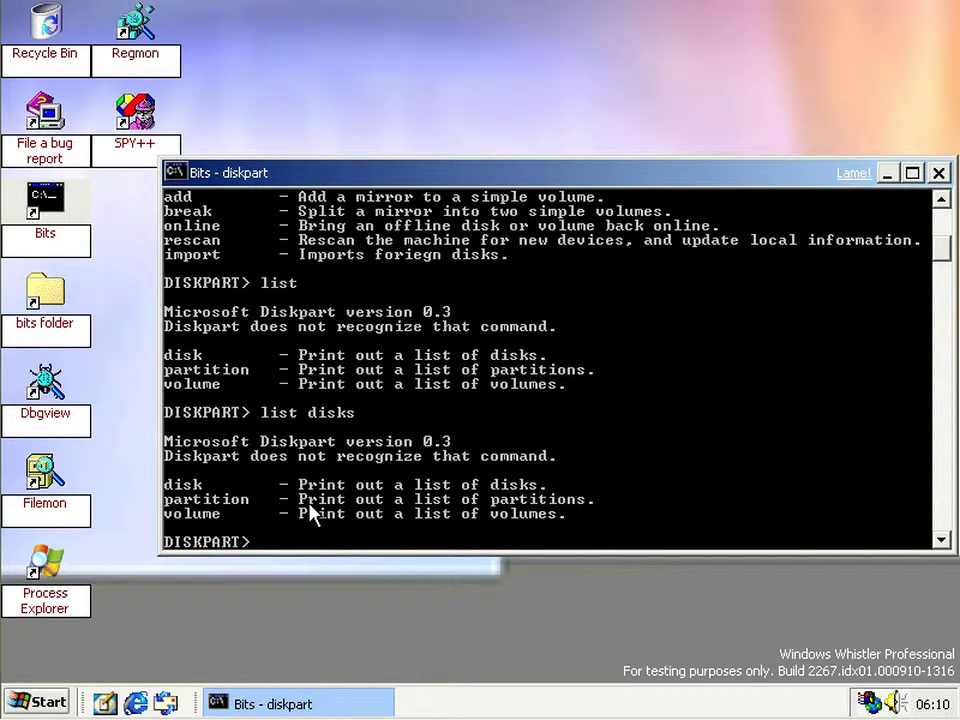
pyautogui.press('Up')
pyautogui.press('BackSpace')
pyautogui.press('Return')
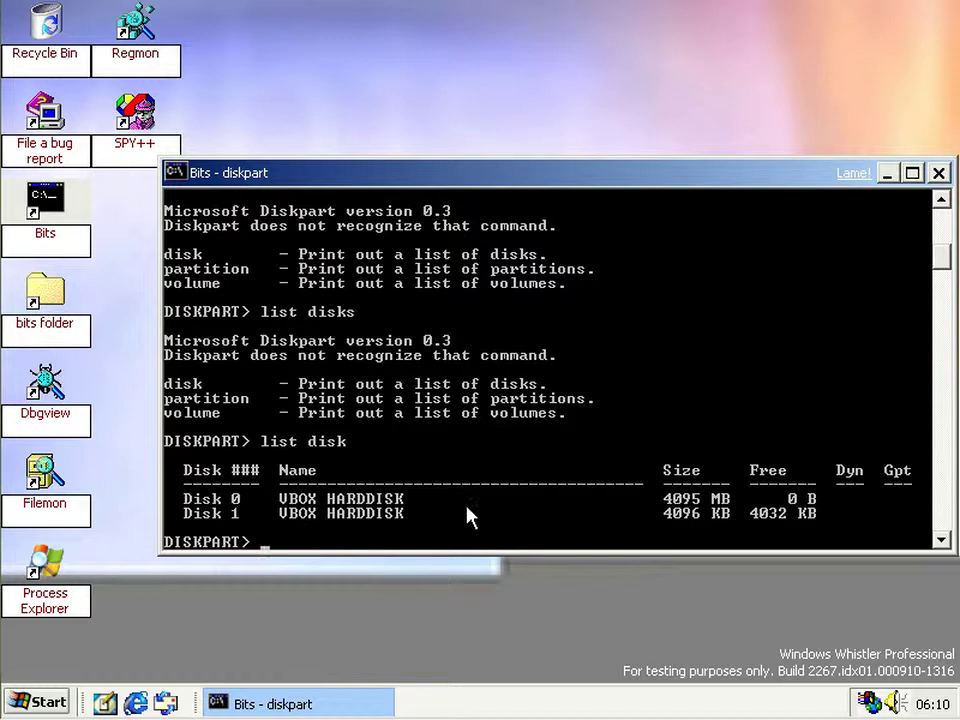
pyautogui.write('d')
pyautogui.press('BackSpace')
pyautogui.write('create partition')
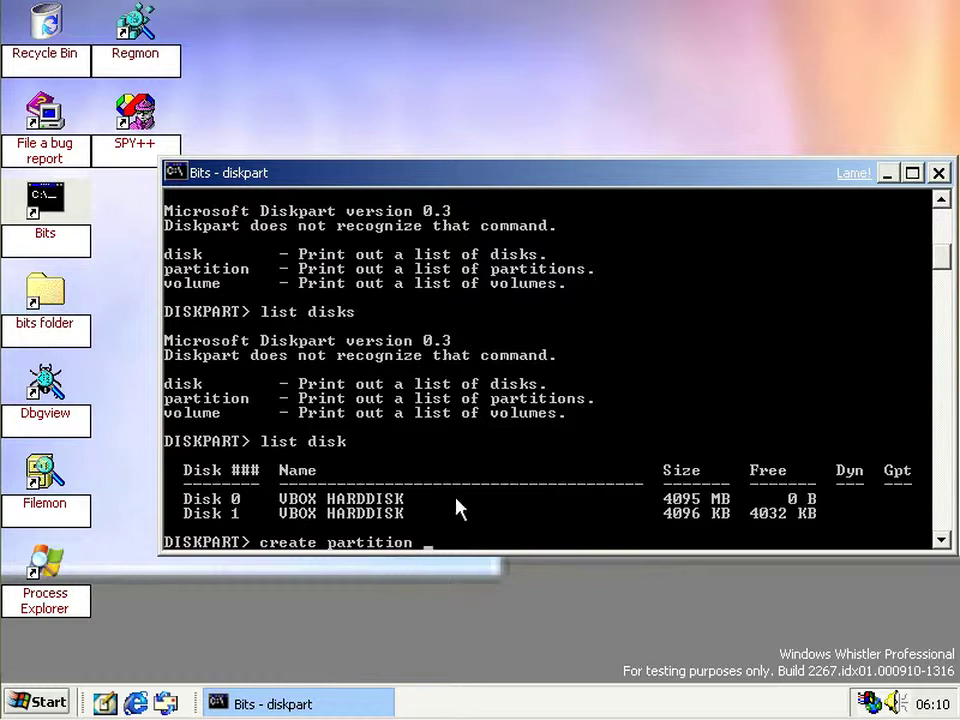
# - Clear the prompt and run 'select disk 1'
pyautogui.press('BackSpace')
pyautogui.press('BackSpace')
pyautogui.press('BackSpace')
pyautogui.press('BackSpace')
pyautogui.press('BackSpace')
pyautogui.press('BackSpace')
pyautogui.press('BackSpace')
pyautogui.press('BackSpace')
pyautogui.press('BackSpace')
pyautogui.press('BackSpace')
pyautogui.press('BackSpace')
pyautogui.press('BackSpace')
pyautogui.press('BackSpace')
pyautogui.press('BackSpace')
pyautogui.press('BackSpace')
pyautogui.press('BackSpace')
pyautogui.press('BackSpace')
pyautogui.write('select')
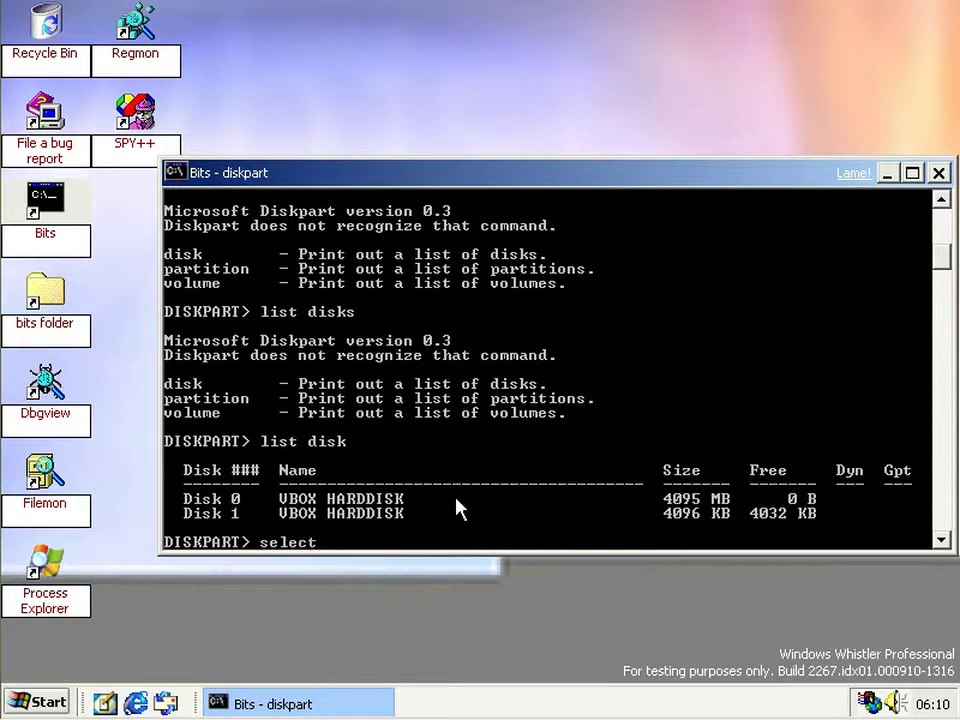
pyautogui.write(' disk 1')
pyautogui.press('Return')
# - Run 'create partition' to list its types, then enter 'create partition primary'
pyautogui.write('create partition')
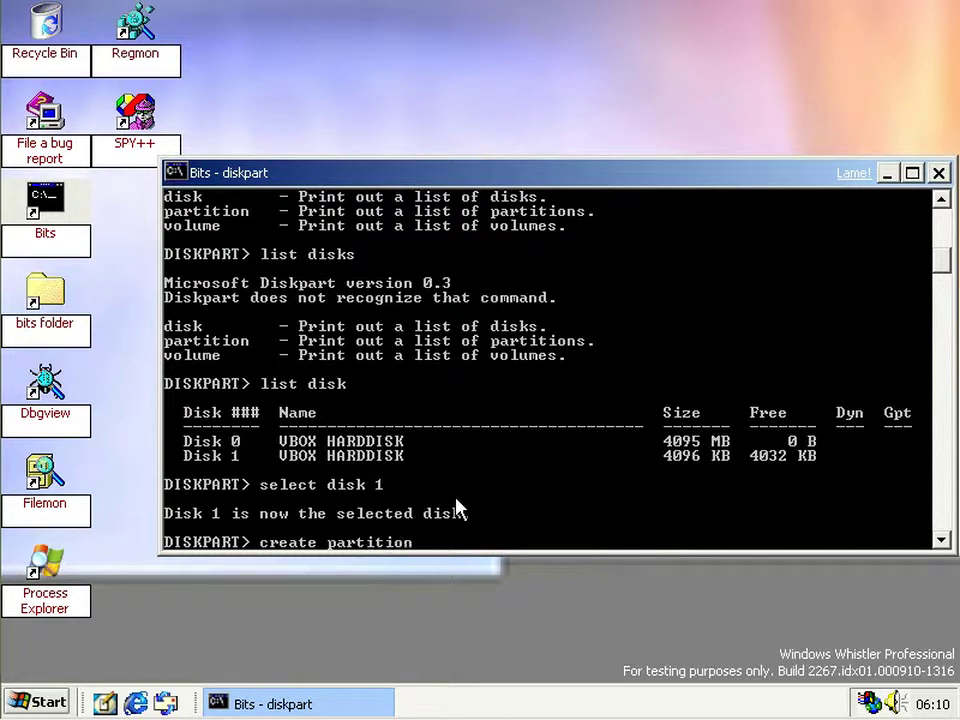
pyautogui.press('Return')
pyautogui.press('Up')
pyautogui.write('primary')
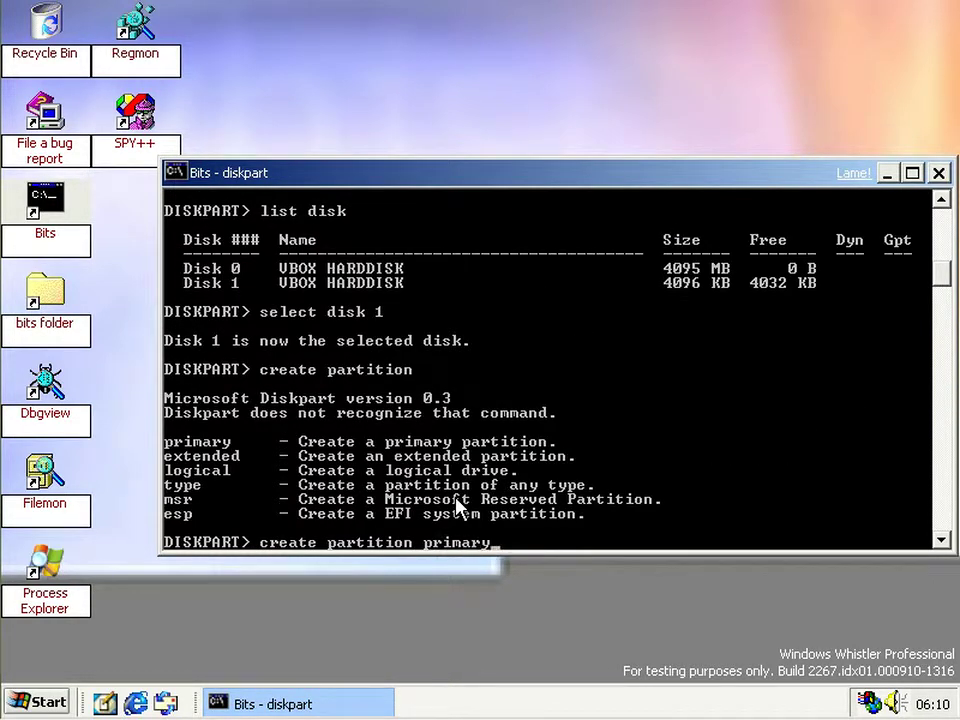
pyautogui.press('Return')
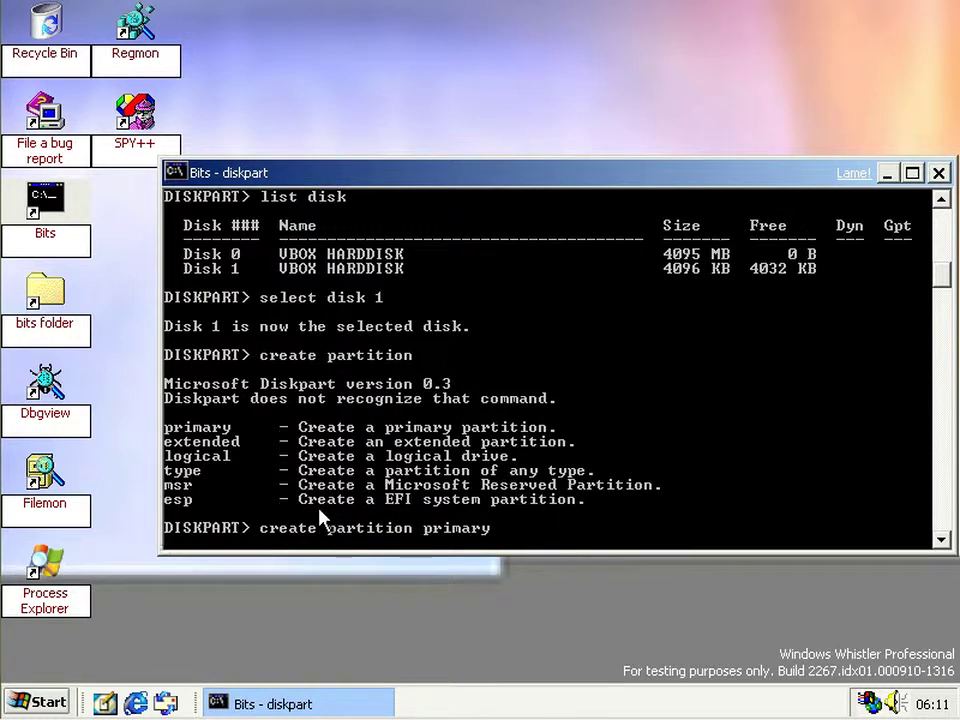
# - Open Task Manager from the taskbar menu
pyautogui.rightClick(541, 706)
pyautogui.click(587, 662)
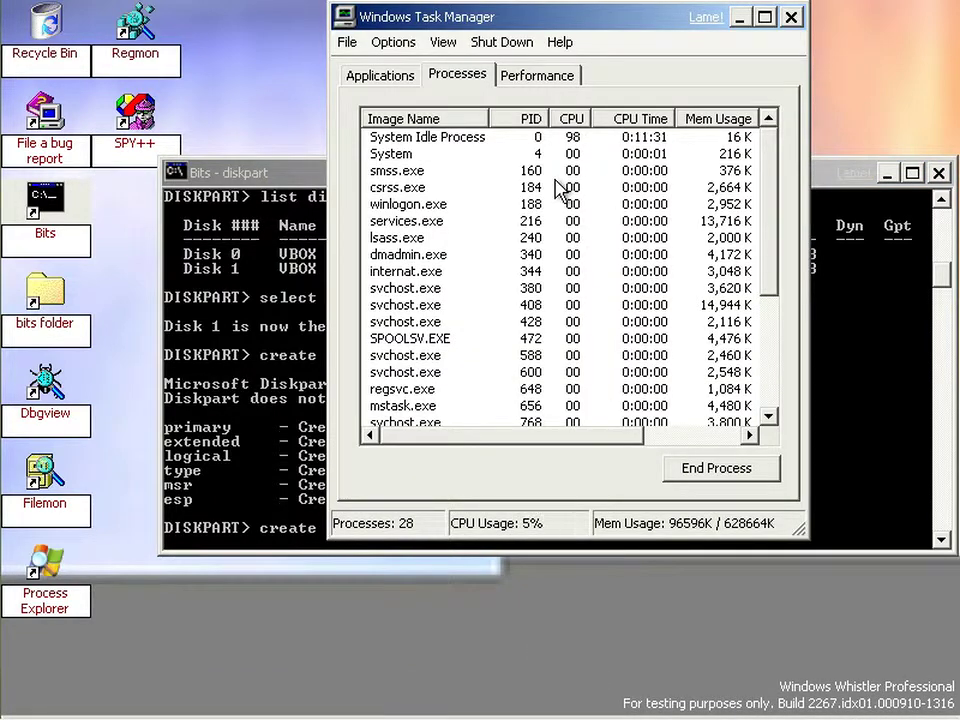
pyautogui.click(521, 705)
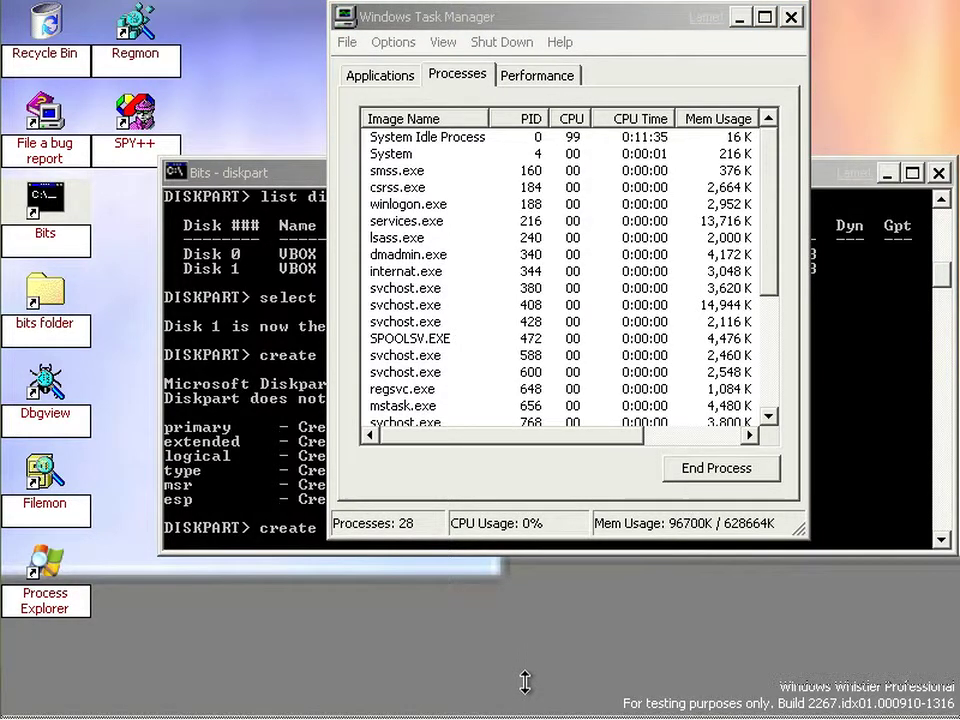
# - Inspect the SPOOLSV.EXE, diskpart.exe, internat.exe and dmadmin.exe processes, then close Task Manager
pyautogui.moveTo(531, 685)
pyautogui.click(598, 339)
pyautogui.scroll(-4, 560, 320)
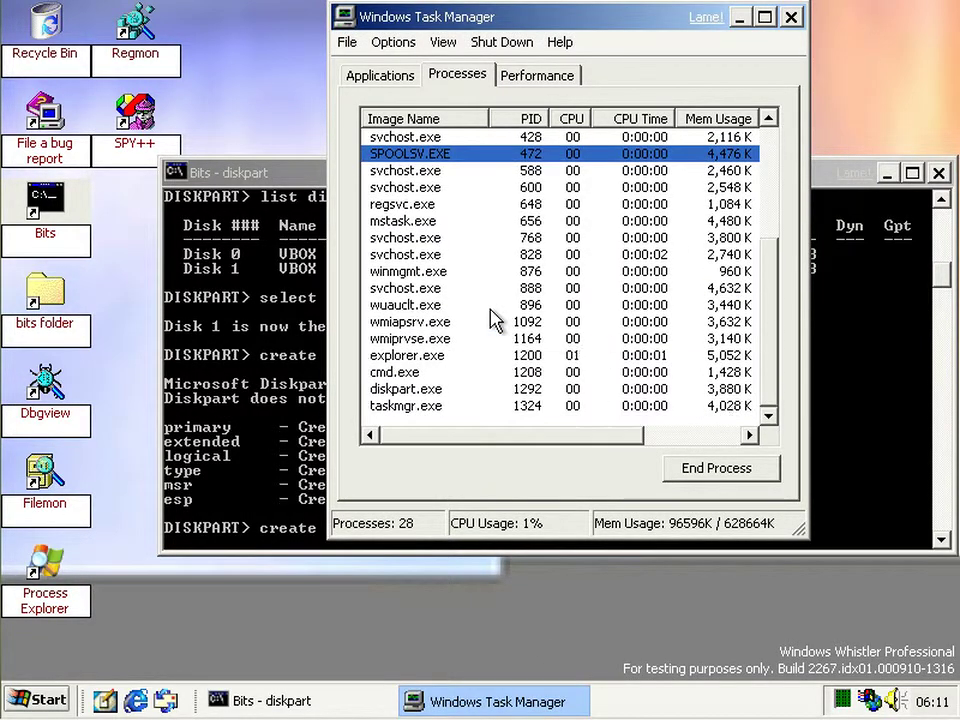
pyautogui.click(416, 390)
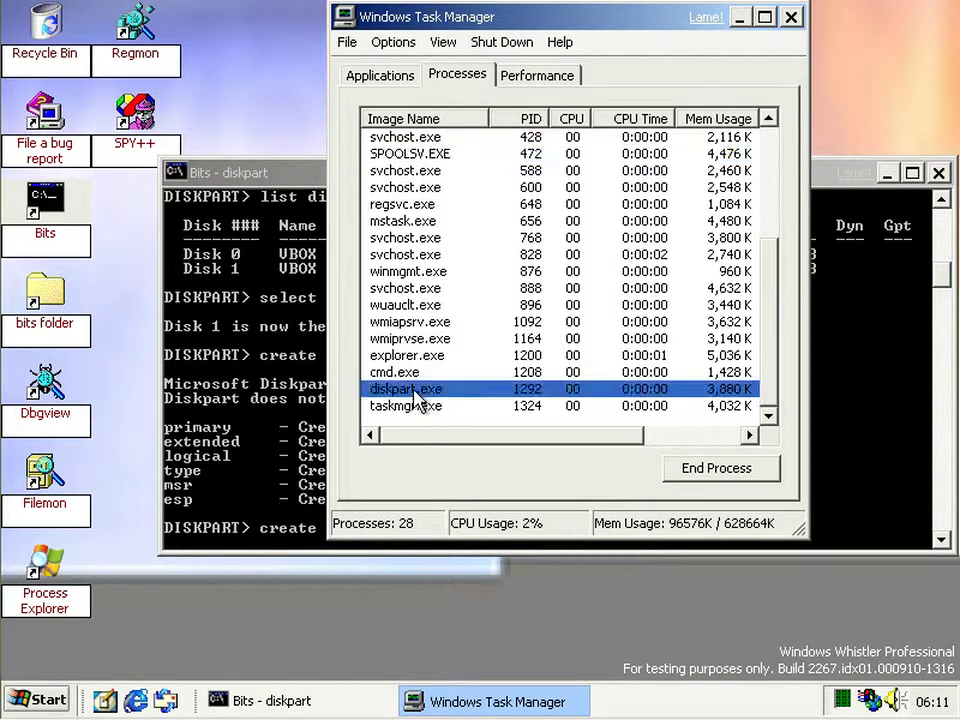
pyautogui.scroll(3, 418, 400)
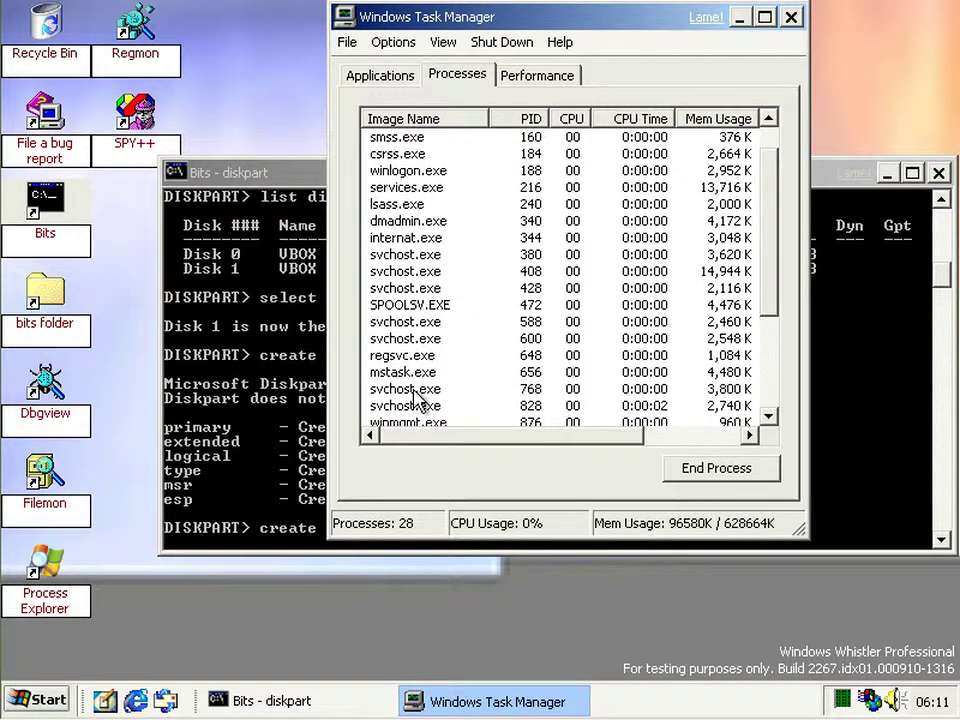
pyautogui.click(436, 234)
pyautogui.click(440, 225)
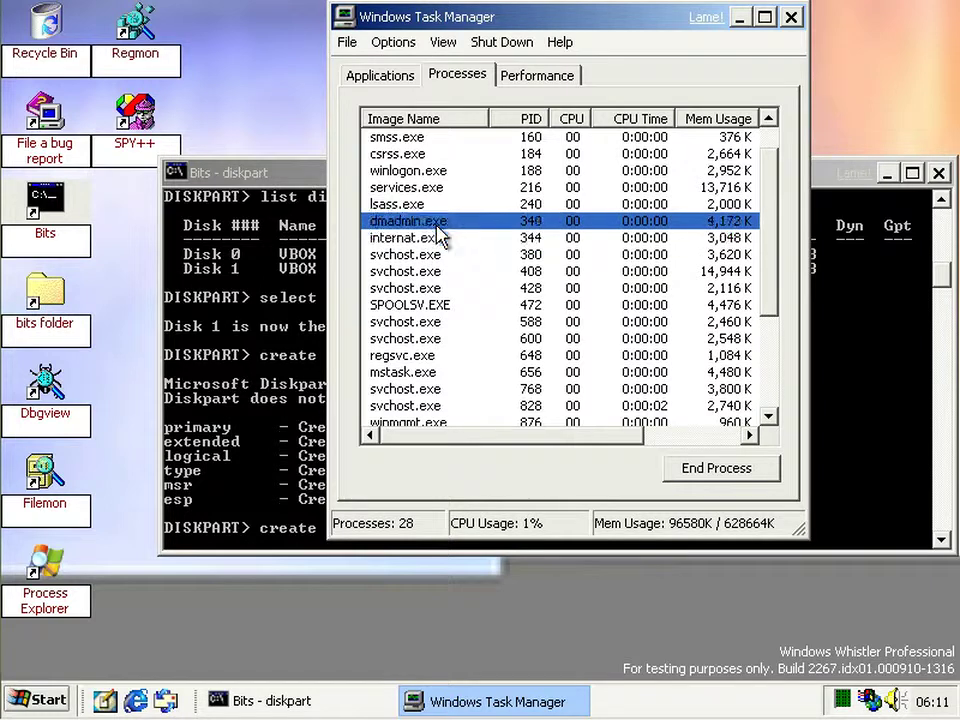
pyautogui.click(430, 237)
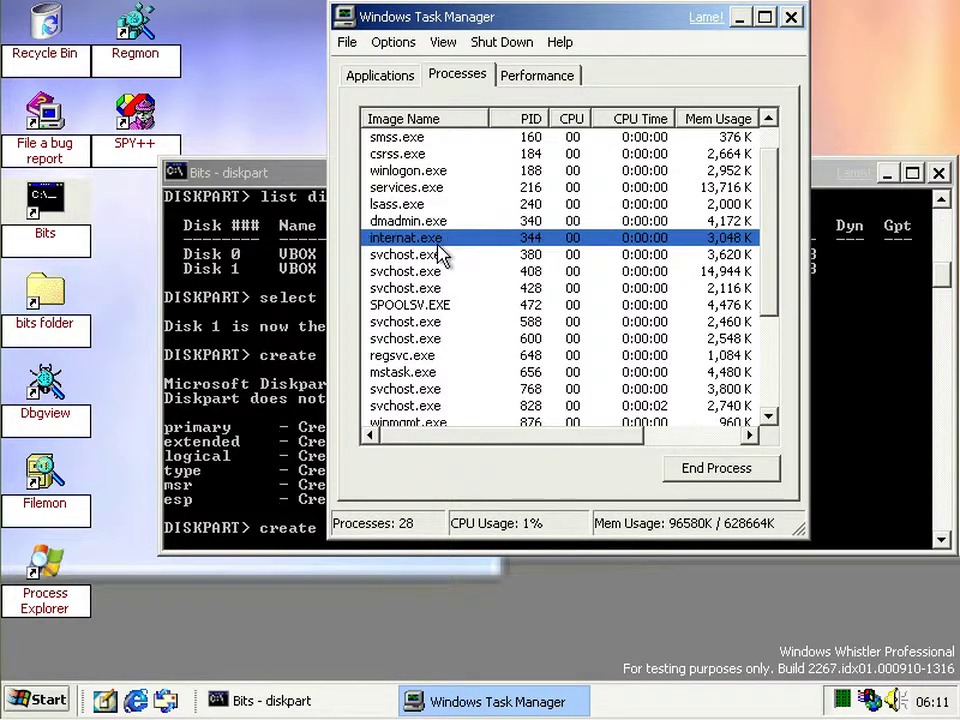
pyautogui.click(521, 222)
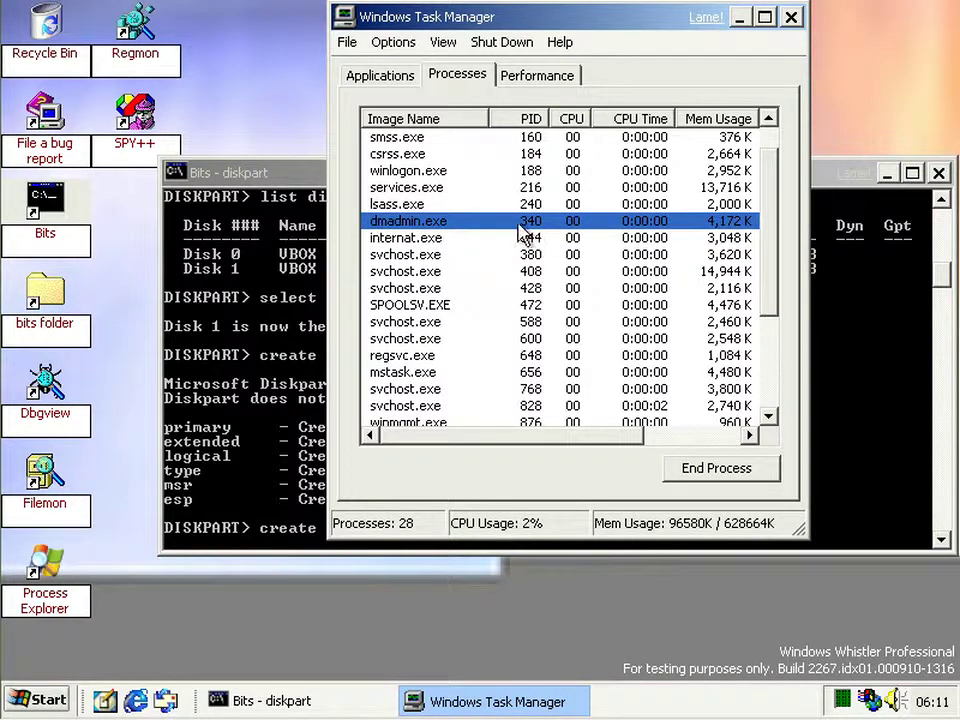
pyautogui.scroll(1, 520, 232)
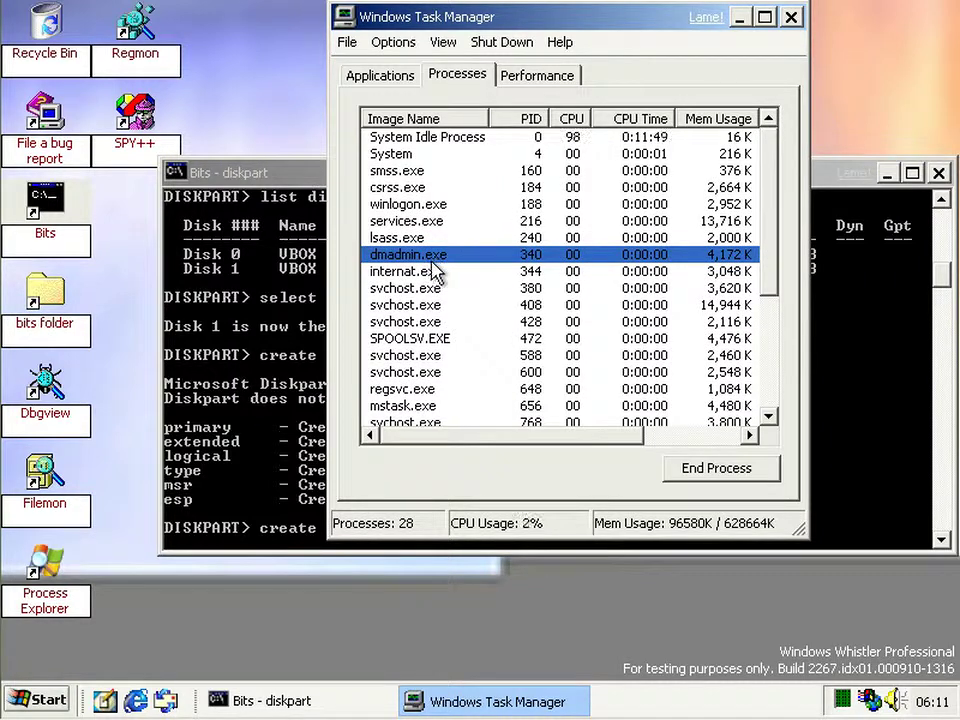
pyautogui.click(790, 17)
# - Bring the diskpart console forward and scroll its output to 'Diskpart succeeded in creating the partition.'
pyautogui.click(597, 508)
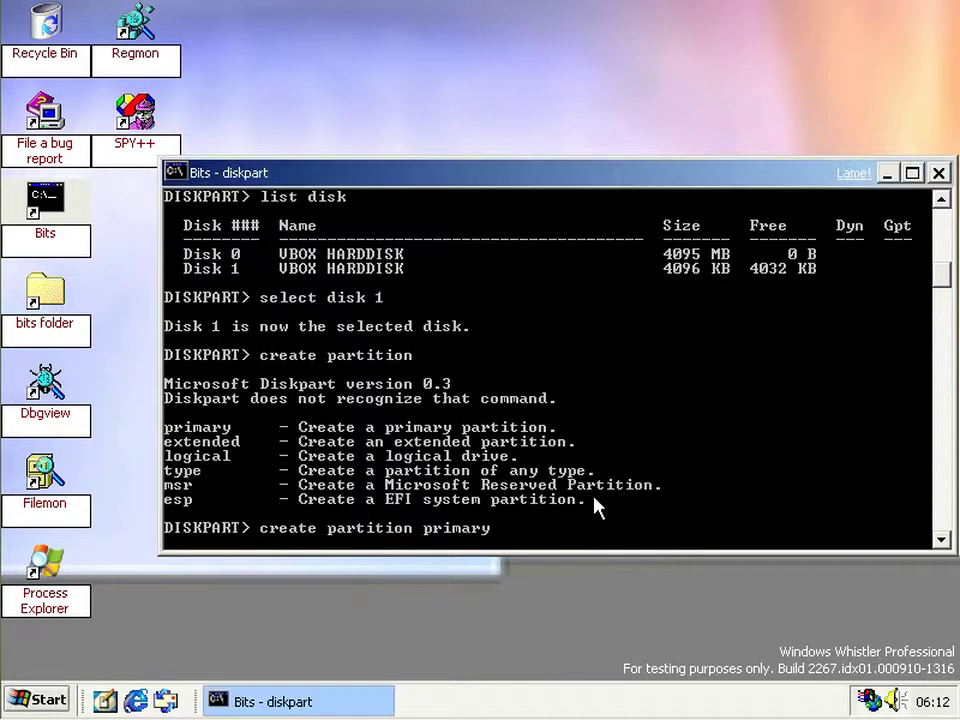
pyautogui.scroll(-3, 597, 508)
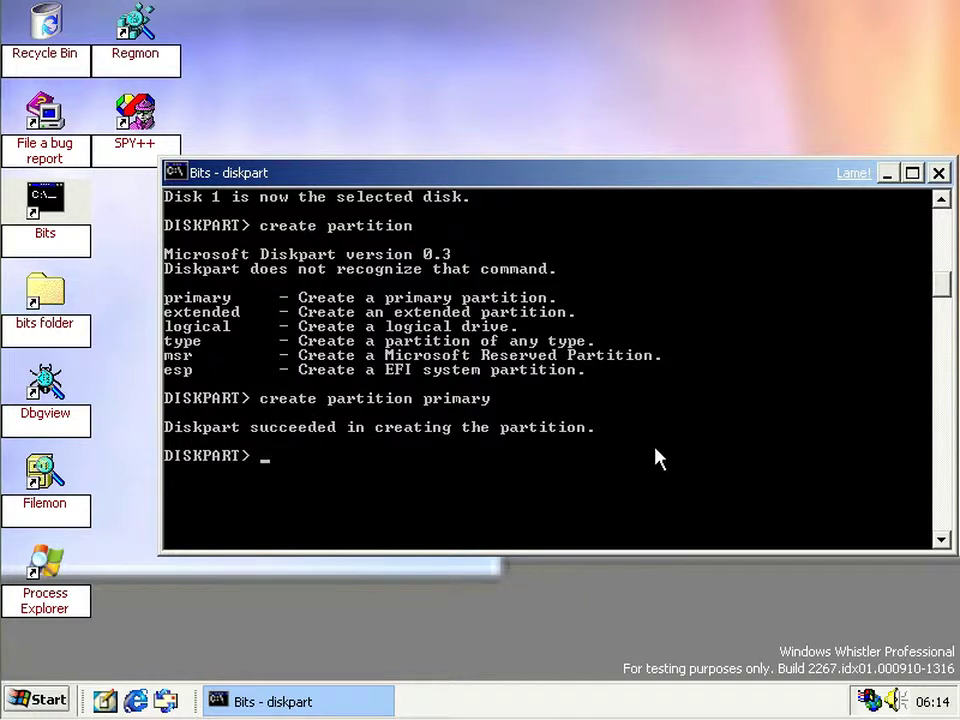
pyautogui.moveTo(935, 705)
pyautogui.scroll(12, 406, 404)
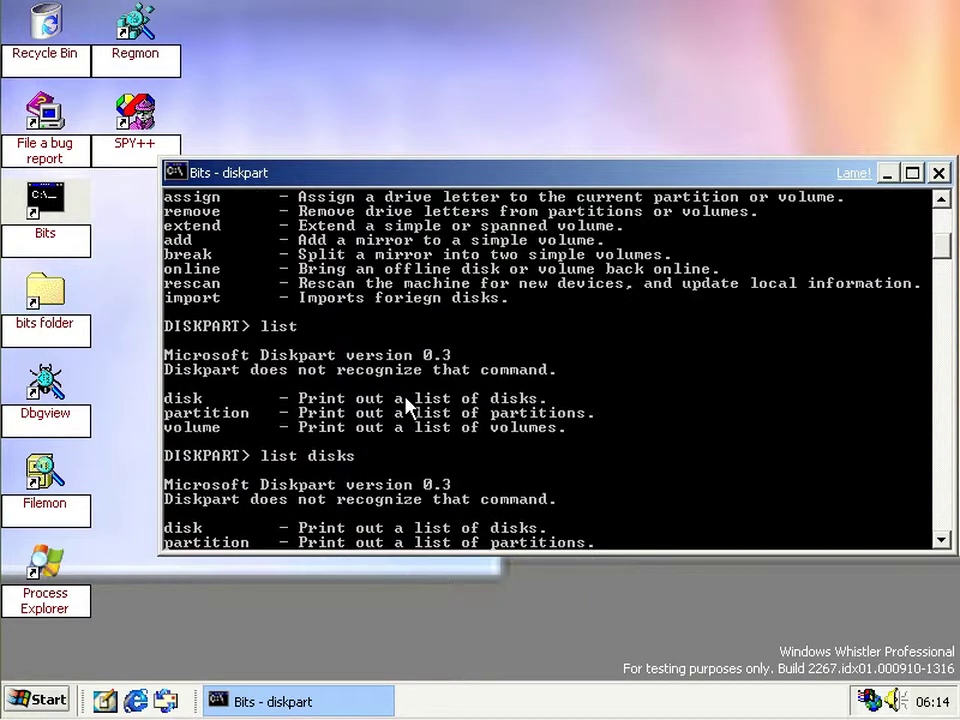
pyautogui.scroll(-11, 406, 404)
pyautogui.scroll(15, 406, 404)
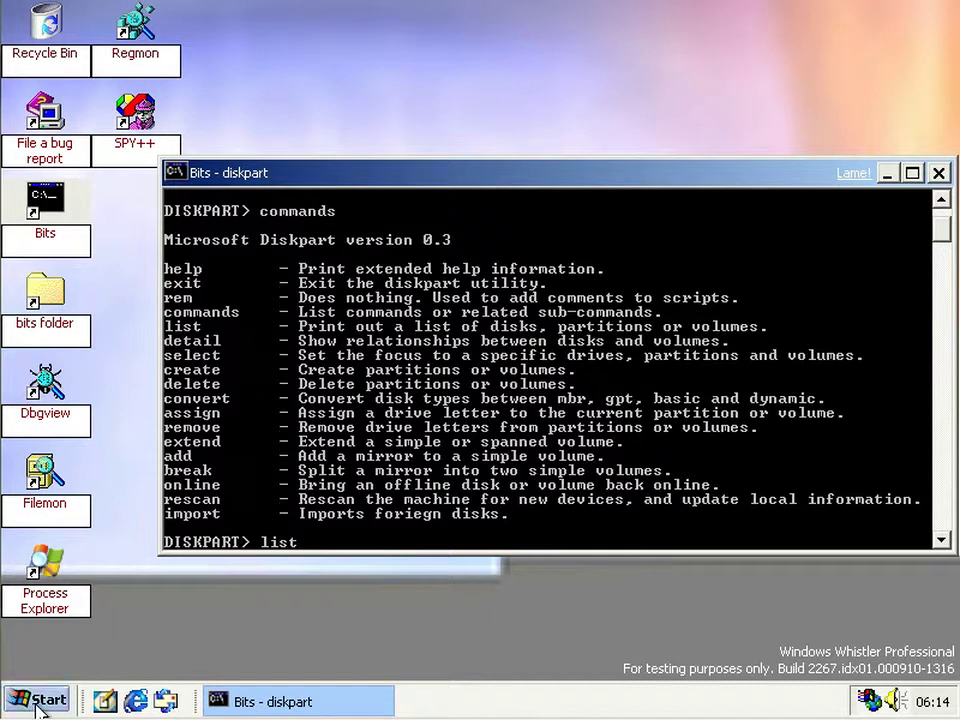
pyautogui.scroll(-7, 257, 496)
pyautogui.scroll(-8, 257, 494)
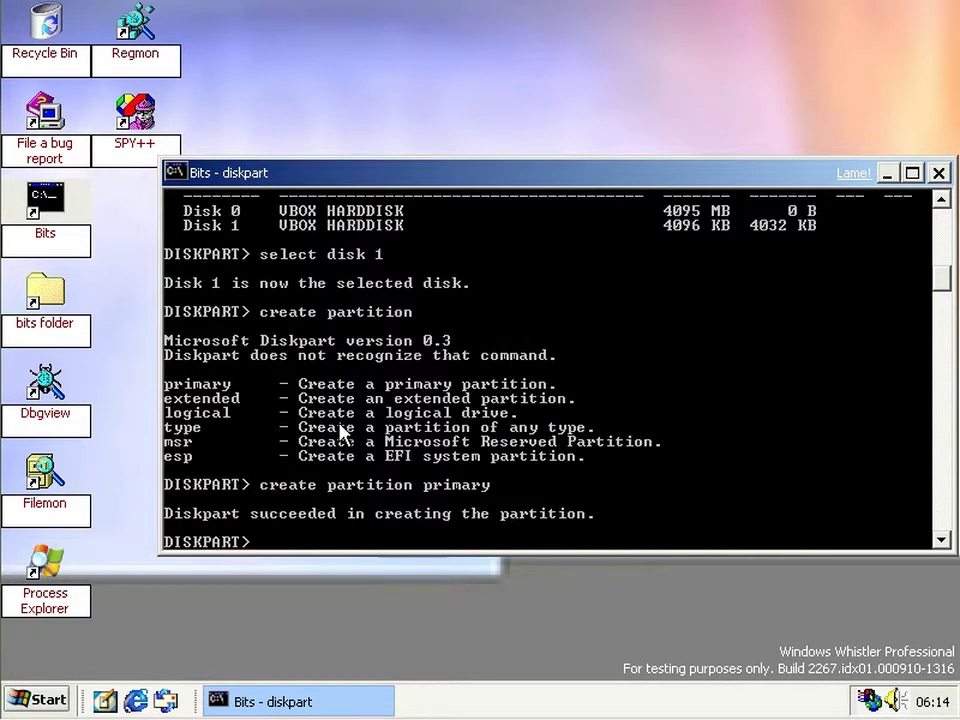
pyautogui.scroll(-3, 340, 429)
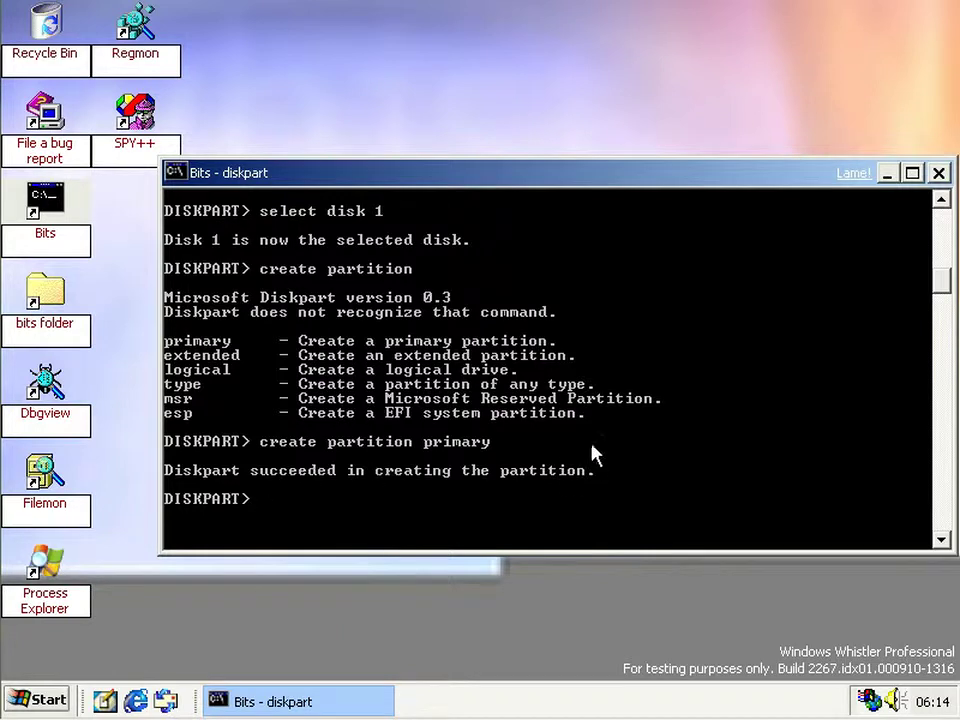
# - Go from C:\Bits up to My Computer, maximize then restore it, and open Start
pyautogui.doubleClick(54, 322)
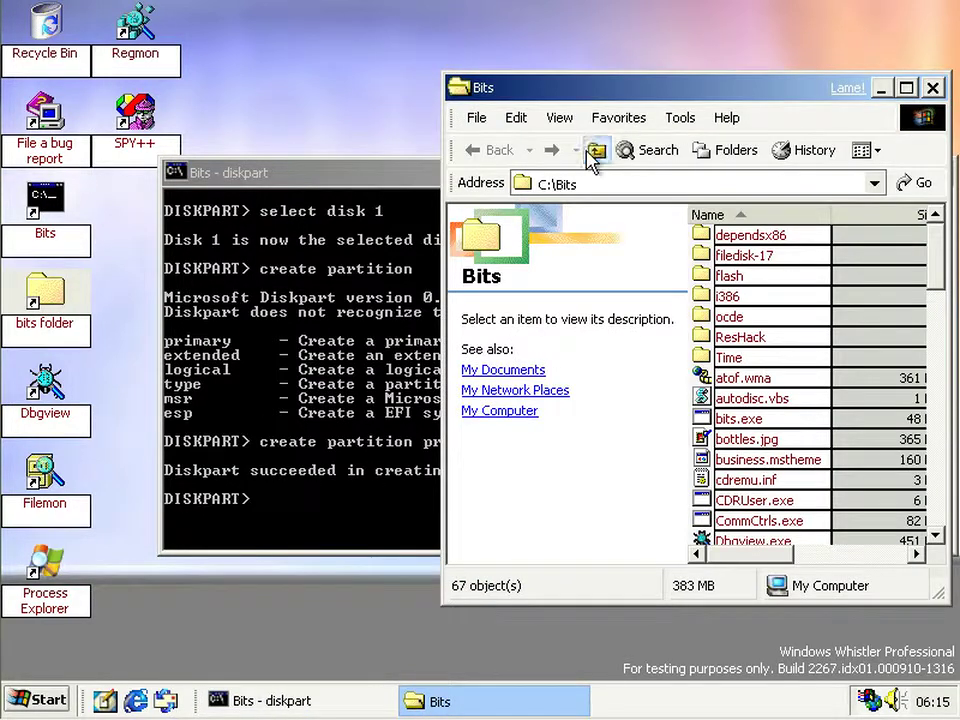
pyautogui.click(595, 151)
pyautogui.click(595, 151)
pyautogui.doubleClick(590, 88)
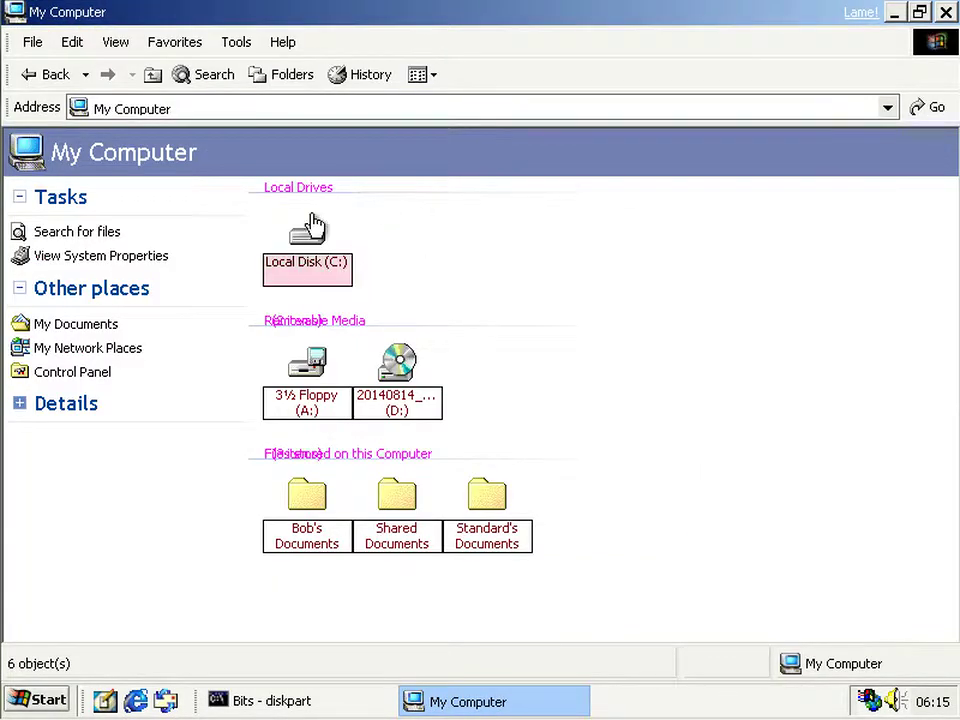
pyautogui.doubleClick(450, 14)
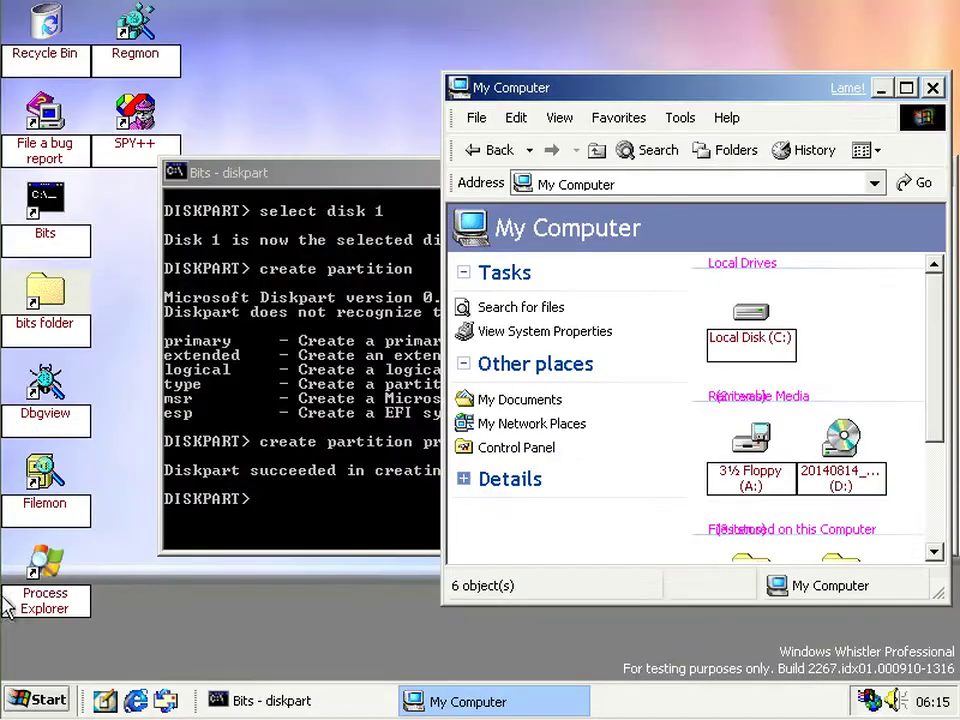
pyautogui.click(25, 698)
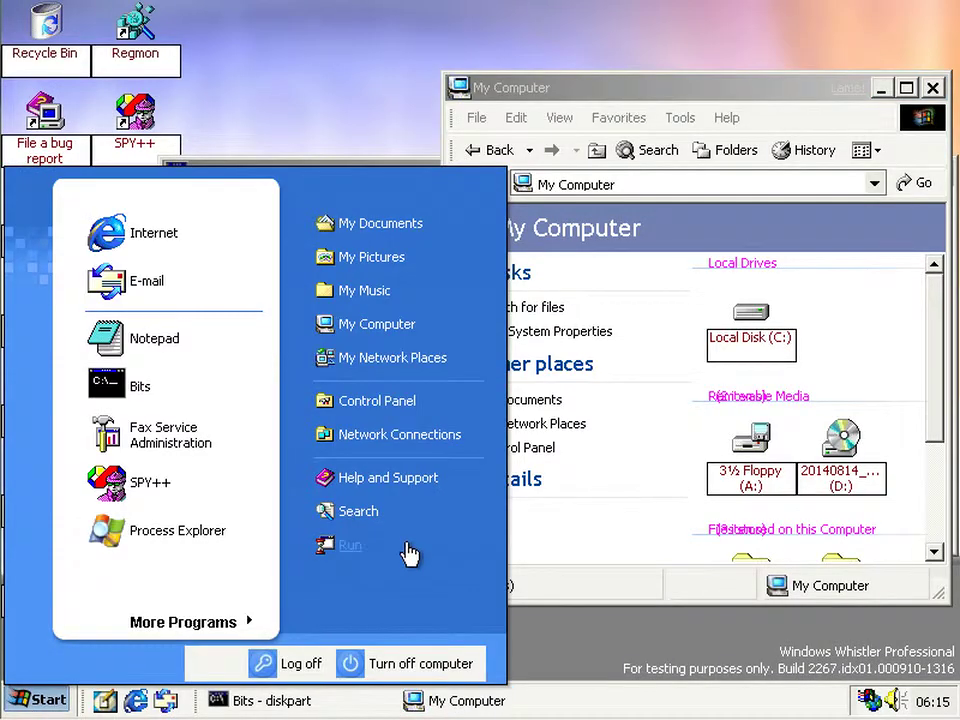
# - Launch Disk Management via diskmgmt.msc and move the wizard aside to view Disk 1's 4 MB partition
pyautogui.click(407, 552)
pyautogui.press('Return')
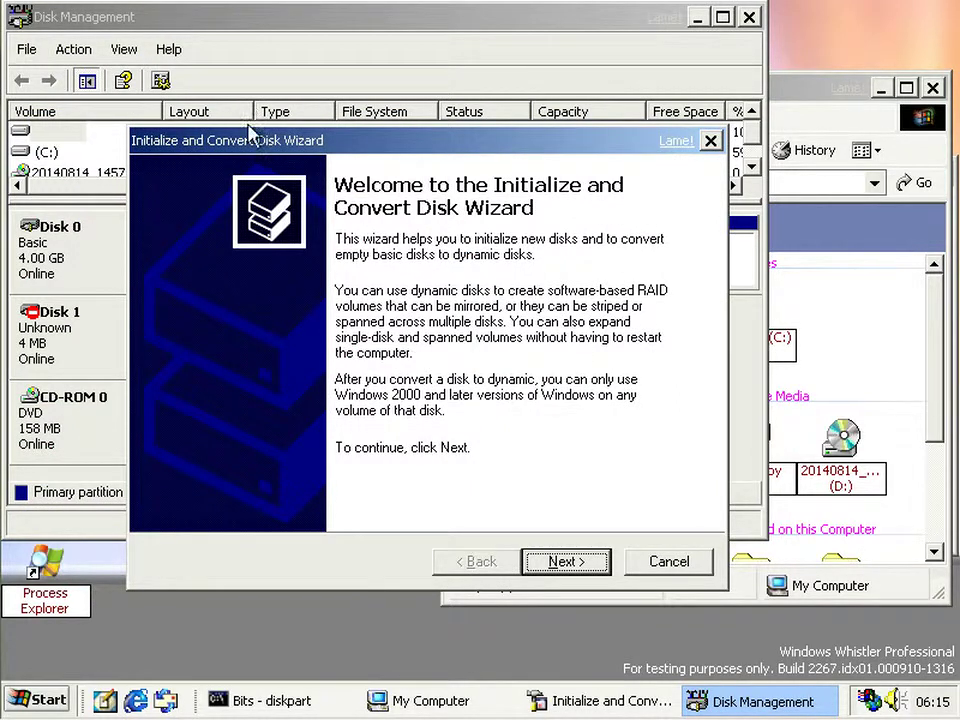
pyautogui.moveTo(251, 146); pyautogui.dragTo(250, 218)
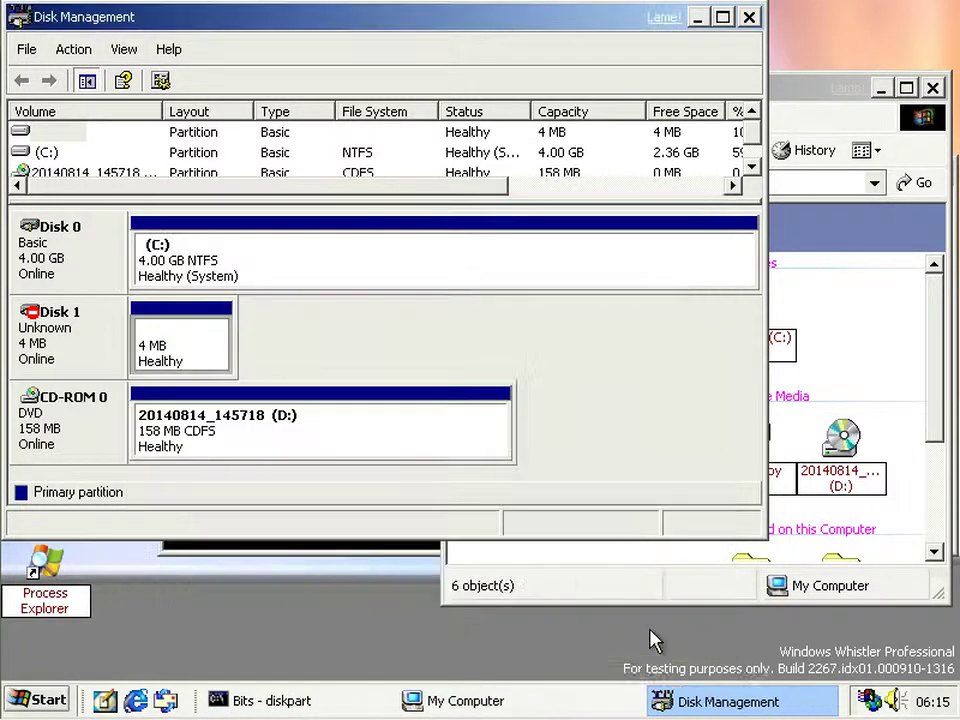
# - Close Disk Management, review the diskpart console history and run 'list disks'
pyautogui.click(749, 17)
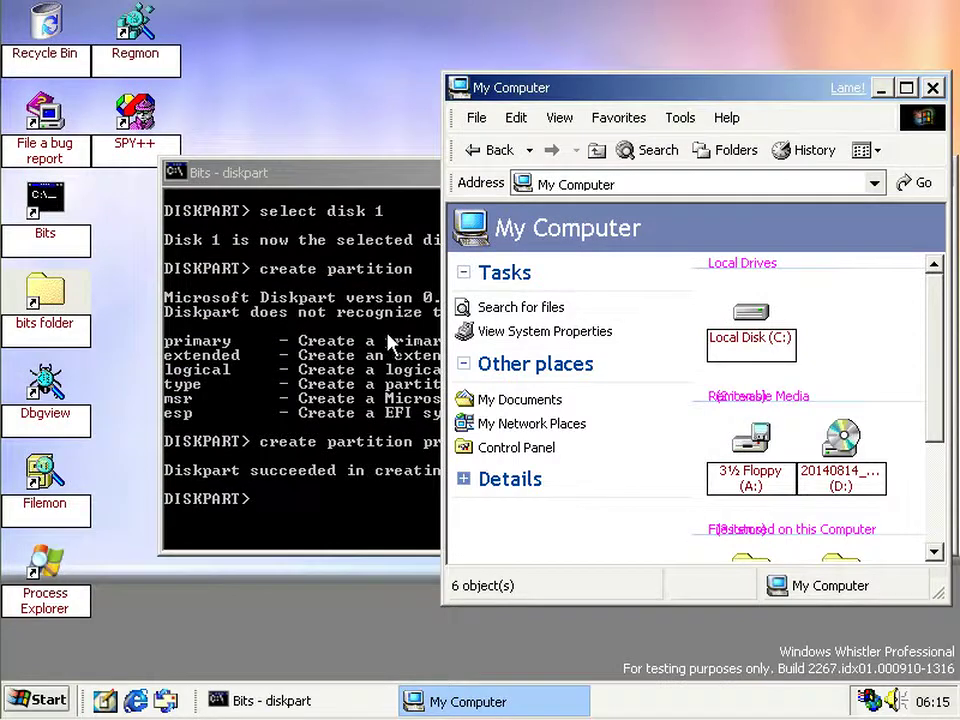
pyautogui.click(365, 368)
pyautogui.scroll(5, 407, 386)
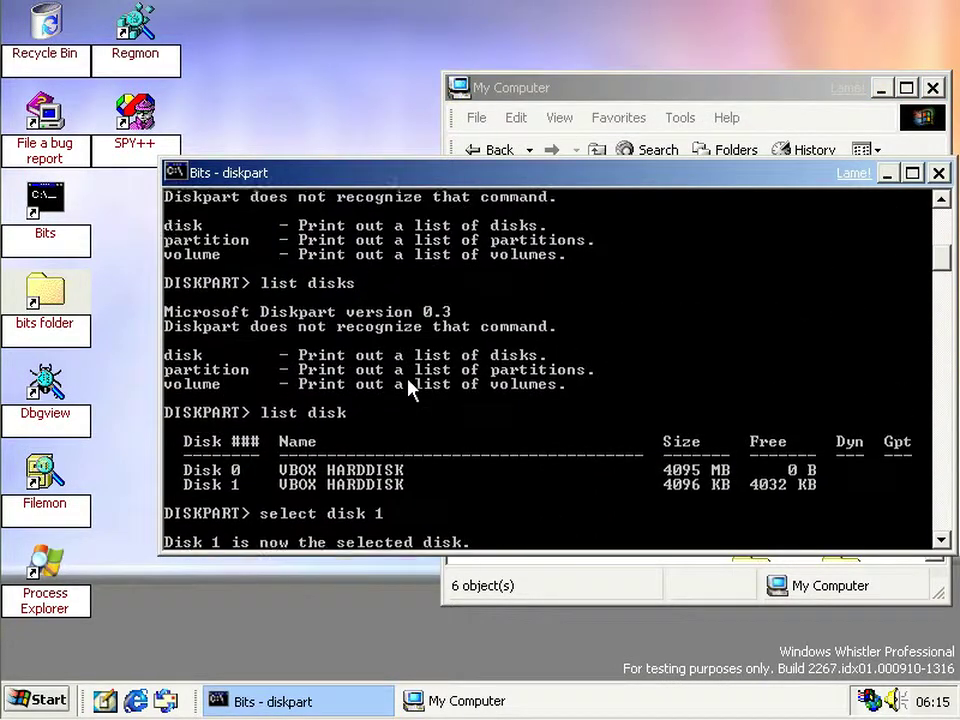
pyautogui.scroll(10, 409, 389)
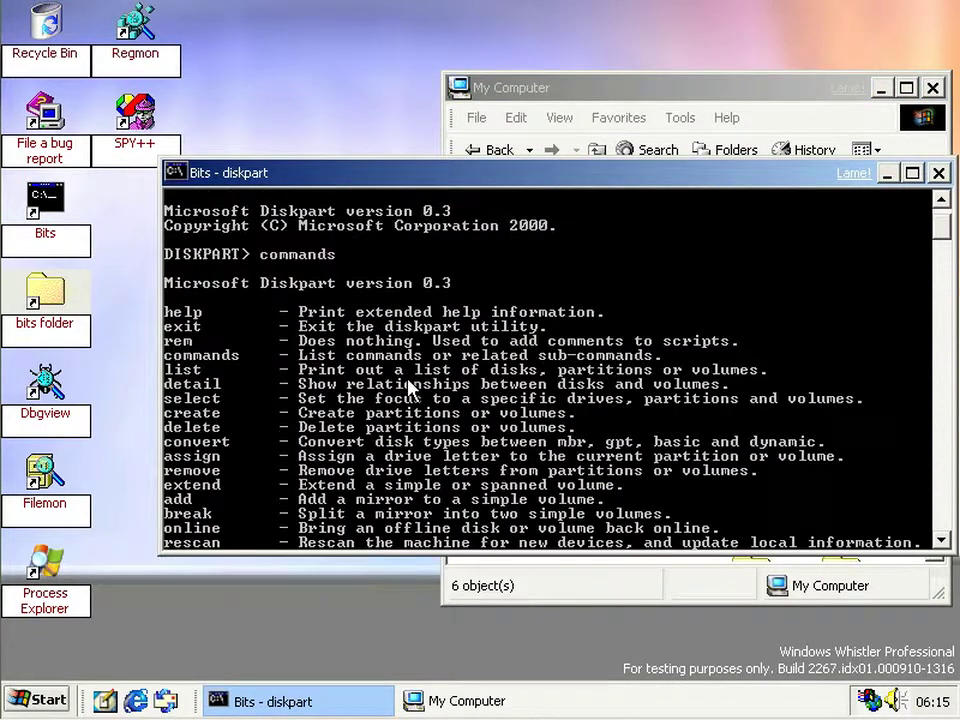
pyautogui.scroll(-1, 409, 386)
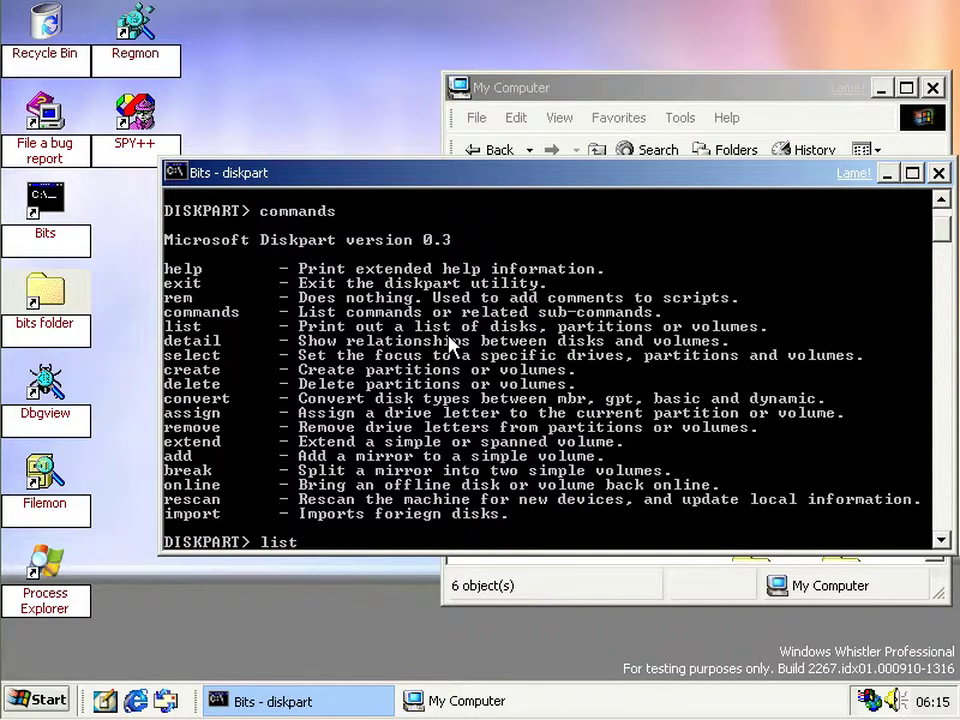
pyautogui.press('Return')
pyautogui.write('list disks')
pyautogui.press('Return')
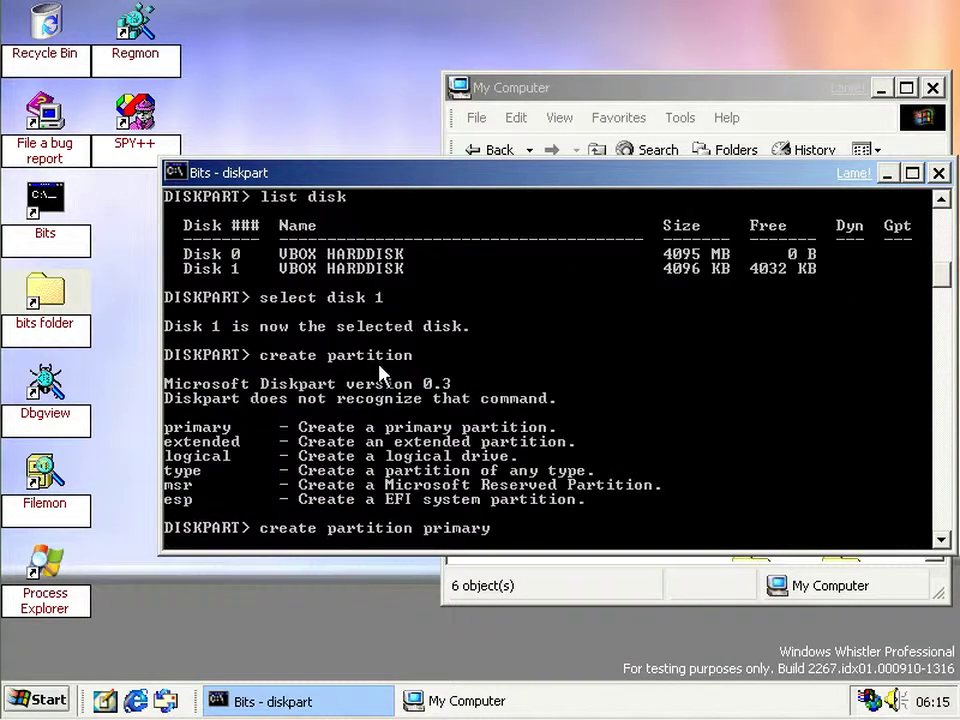
pyautogui.press('Return')
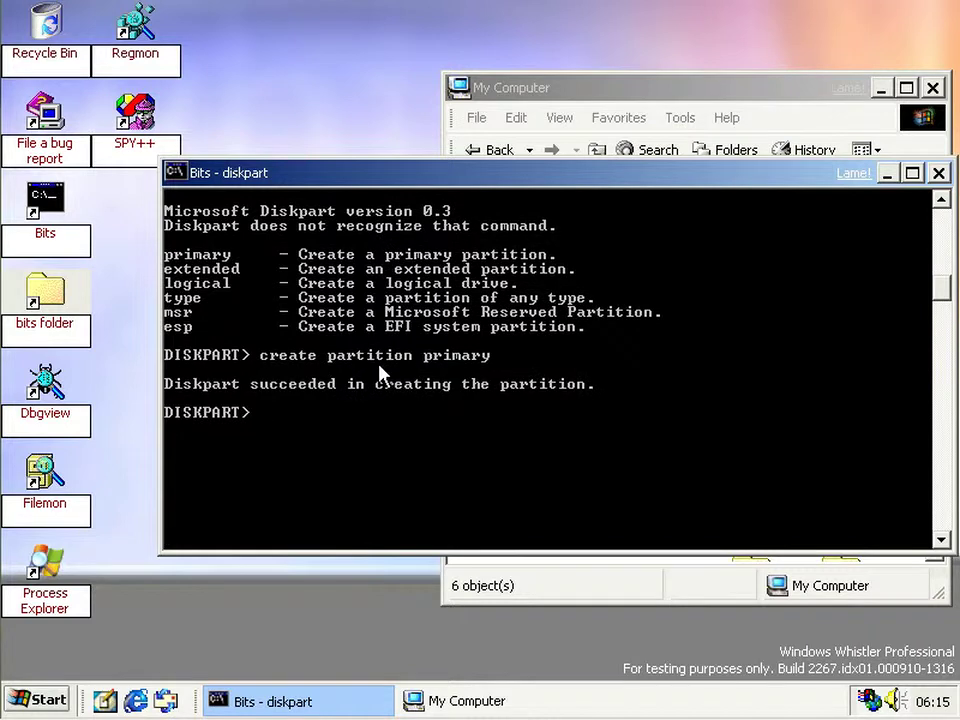
# - Close the diskpart console and My Computer window, and clear the desktop icon selection
pyautogui.click(939, 173)
pyautogui.click(932, 88)
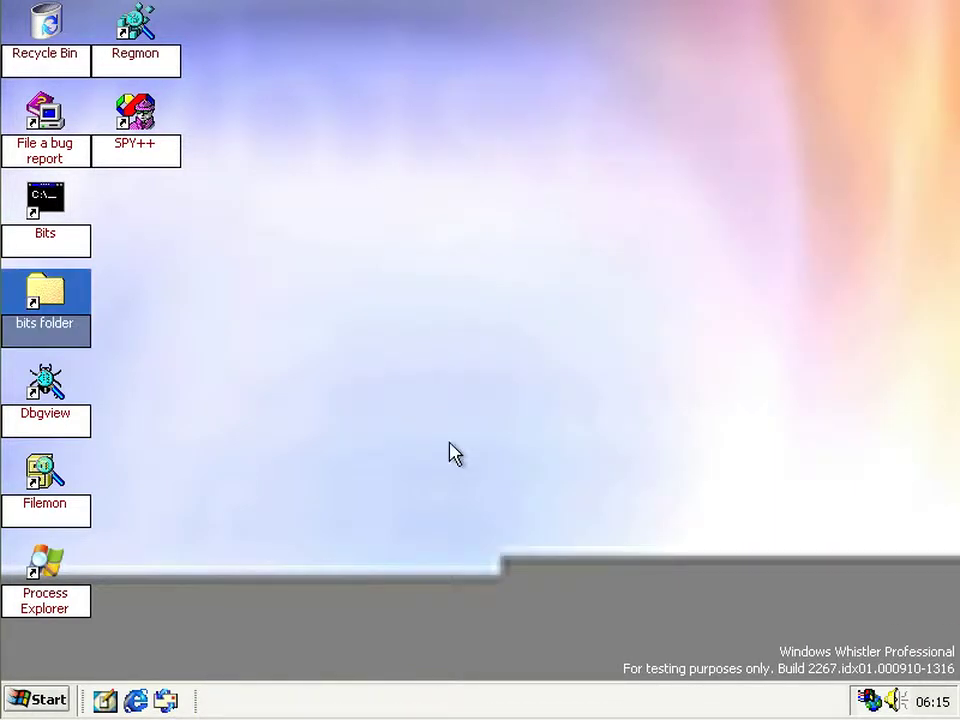
pyautogui.click(455, 453)
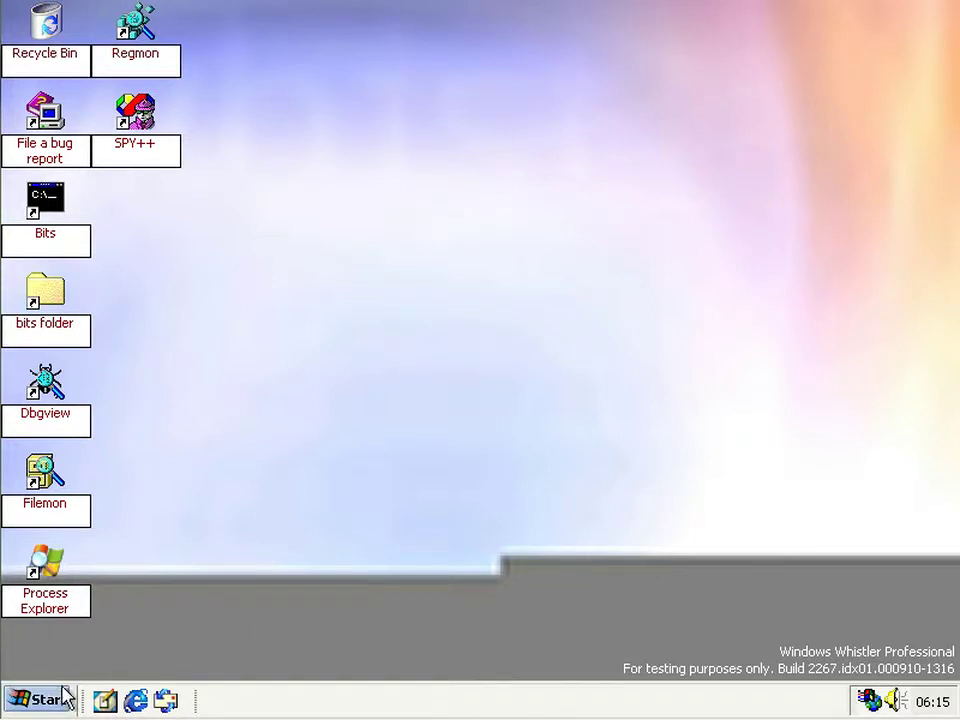